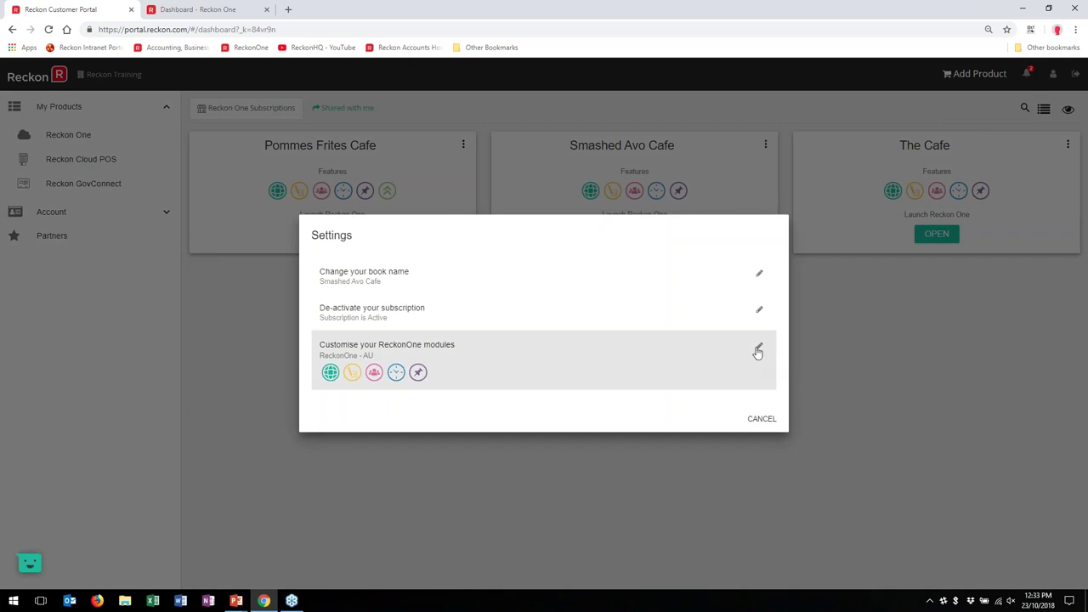
Step: Review the Payroll Lite module option without changing it, then open the Smashed Avo Cafe book
{"action": "left_click", "coordinate": [757, 351]}
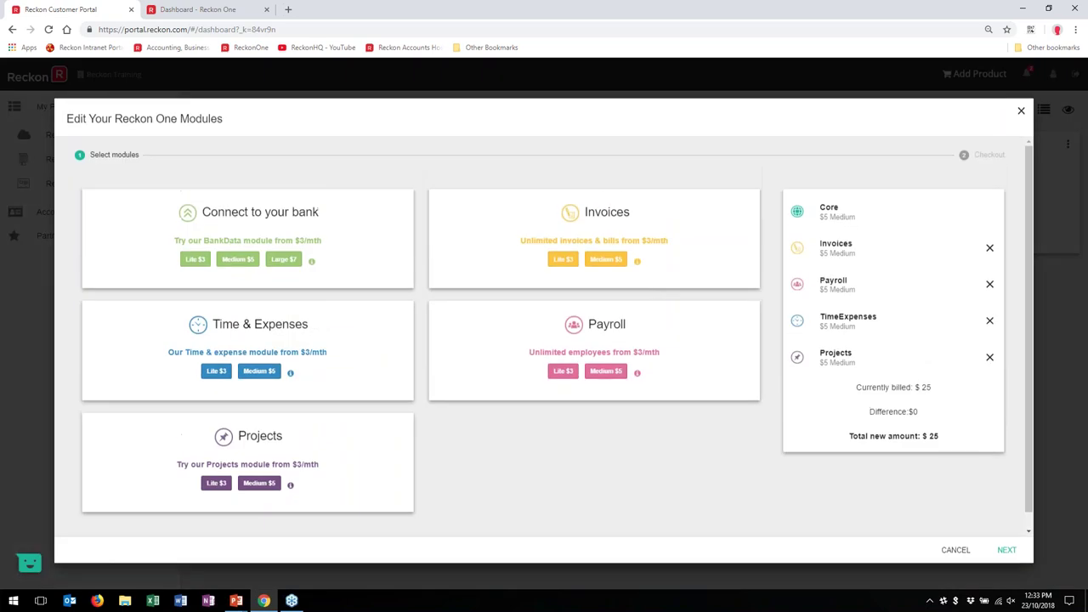
{"action": "left_click", "coordinate": [563, 372]}
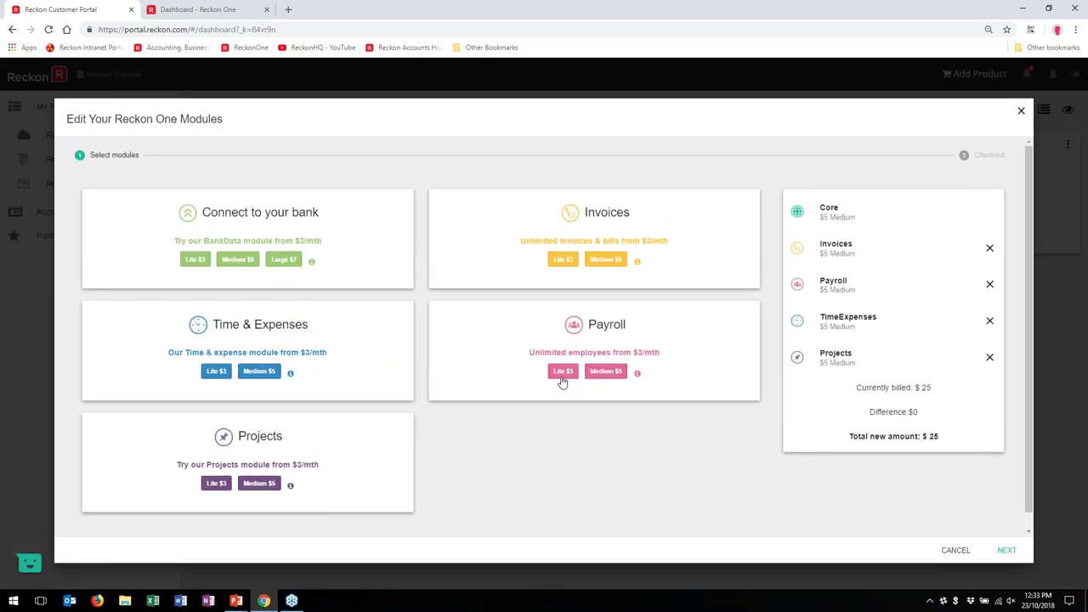
{"action": "mouse_move", "coordinate": [638, 375]}
{"action": "left_click", "coordinate": [955, 551]}
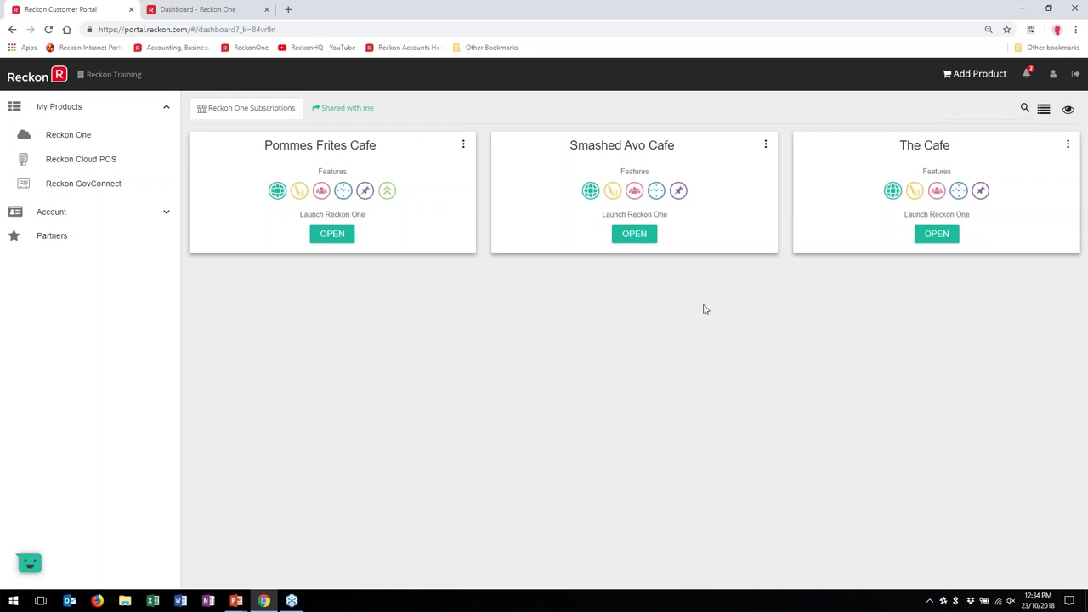
{"action": "left_click", "coordinate": [633, 235]}
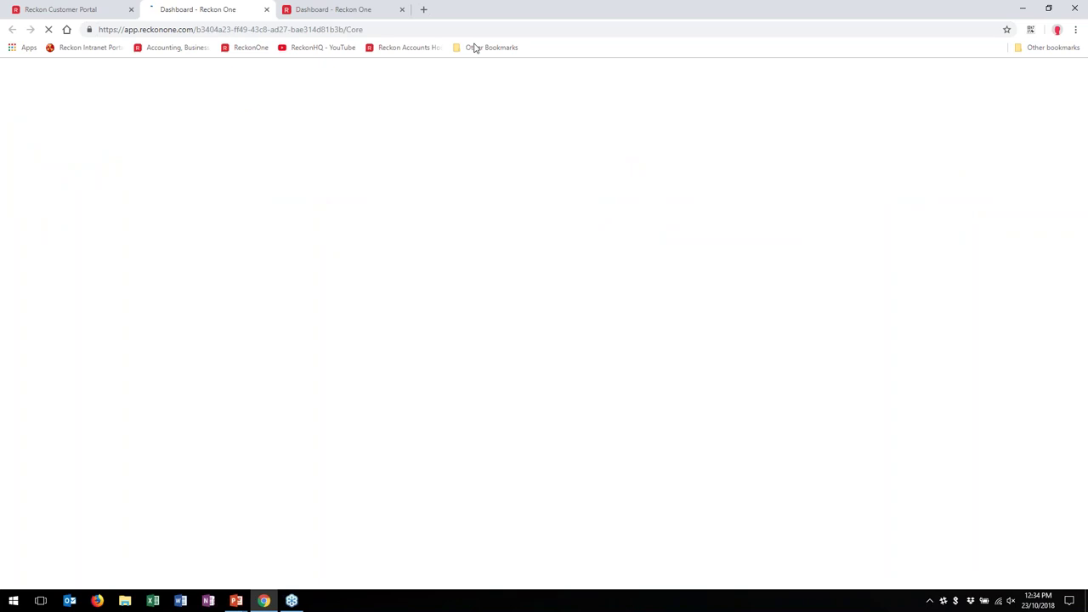
Step: Close the duplicate Reckon One tab and go to Payroll set up under Payroll
{"action": "left_click", "coordinate": [402, 10]}
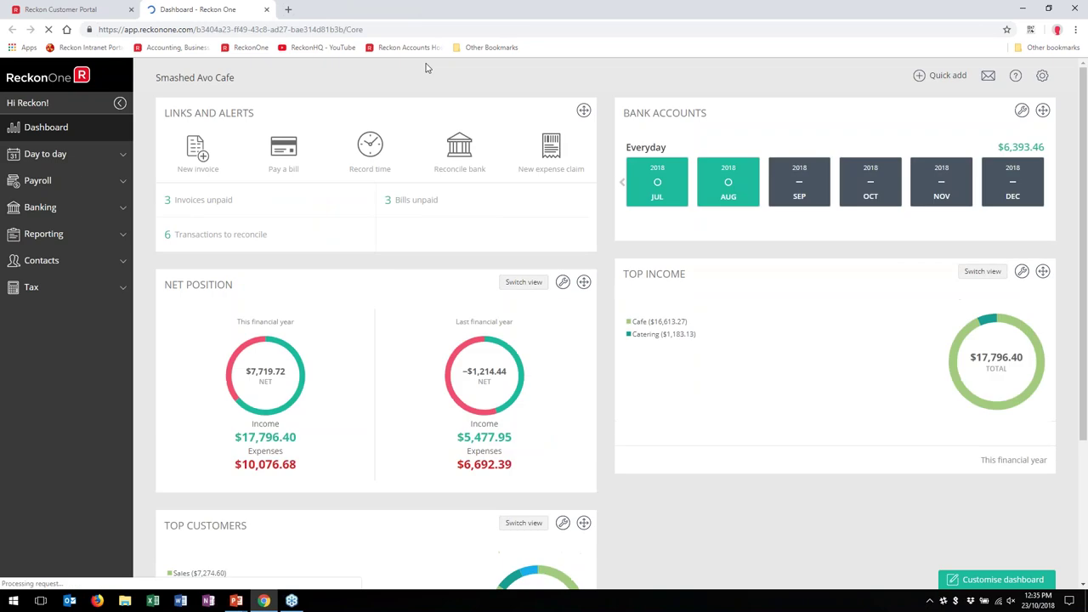
{"action": "left_click", "coordinate": [1041, 76]}
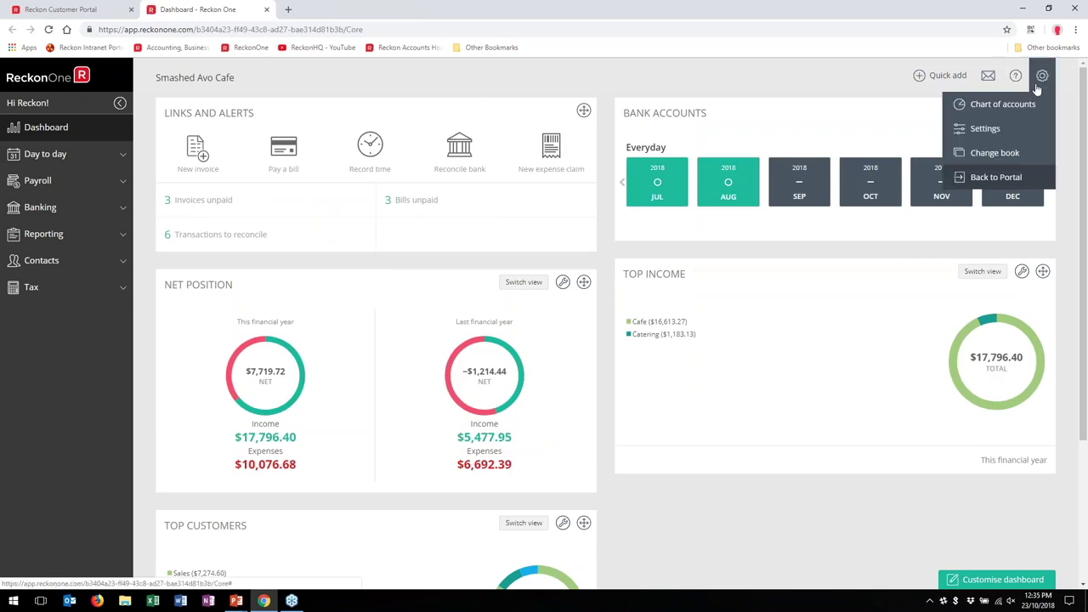
{"action": "left_click", "coordinate": [17, 189]}
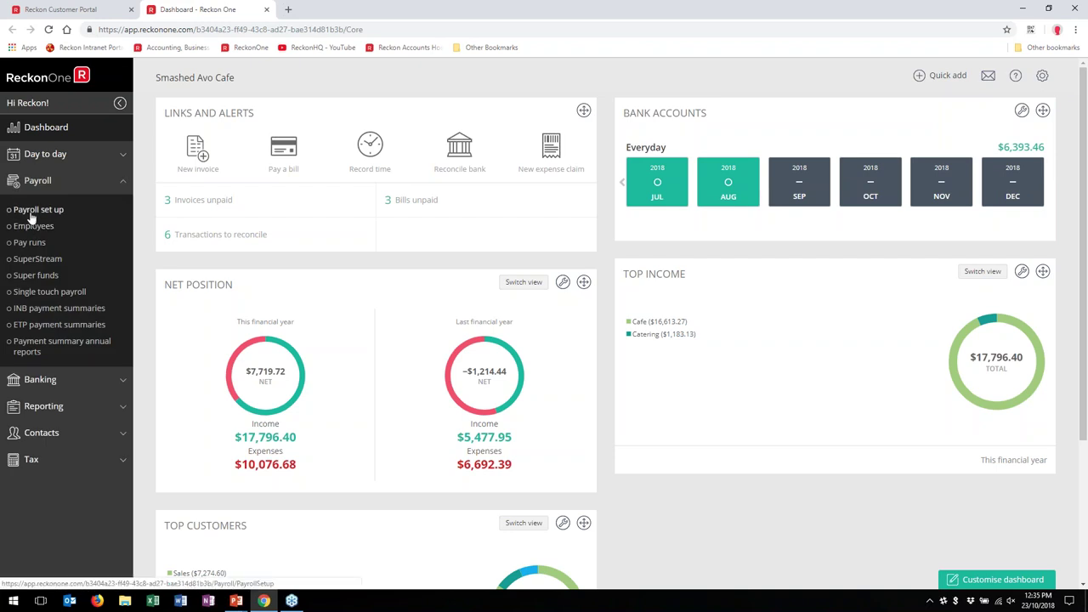
{"action": "mouse_move", "coordinate": [1042, 77]}
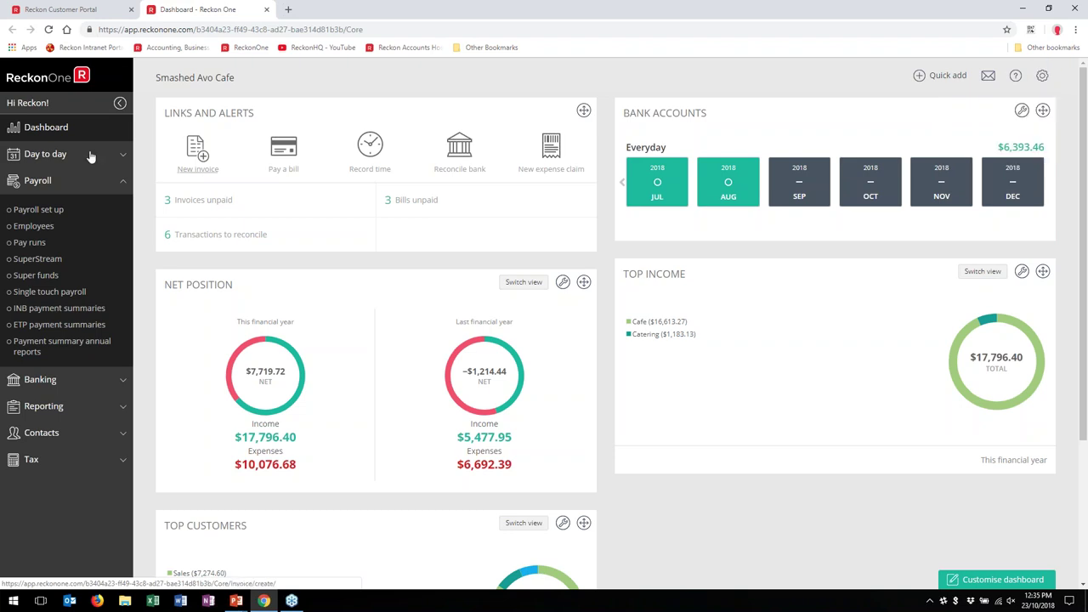
{"action": "left_click", "coordinate": [47, 210]}
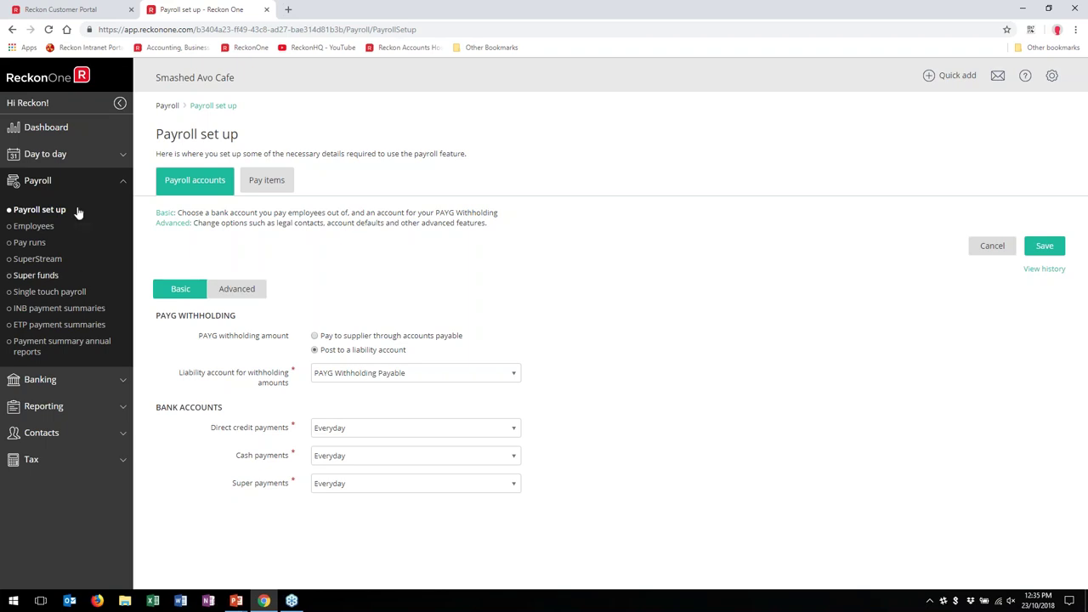
Step: In the Advanced settings, set the expense account to Payroll Expenses:Wages & Salaries and save
{"action": "left_click", "coordinate": [232, 293]}
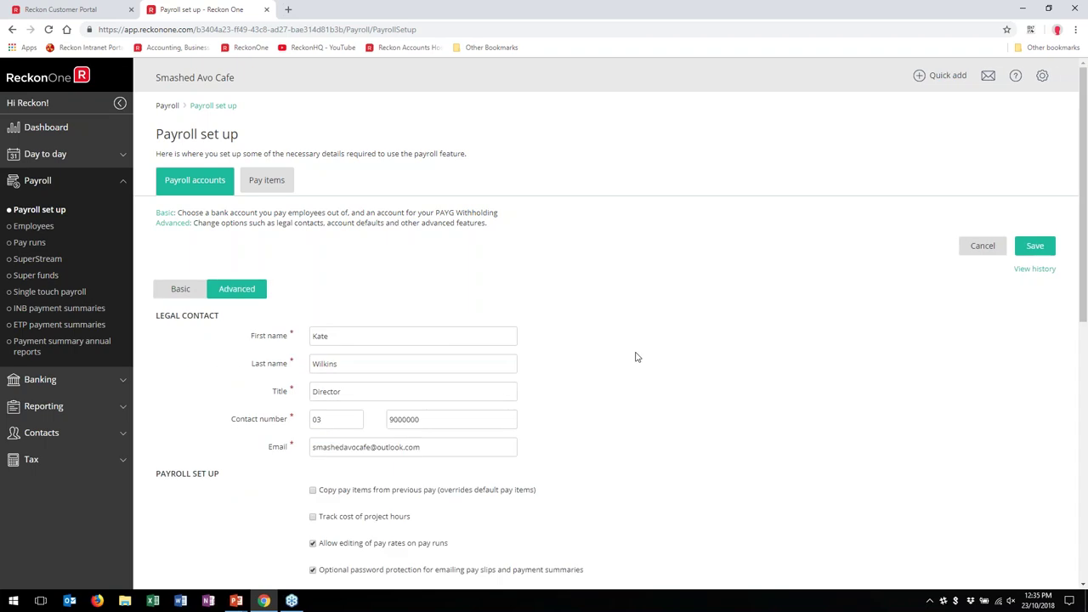
{"action": "scroll", "coordinate": [592, 370], "scroll_direction": "down", "scroll_amount": 2}
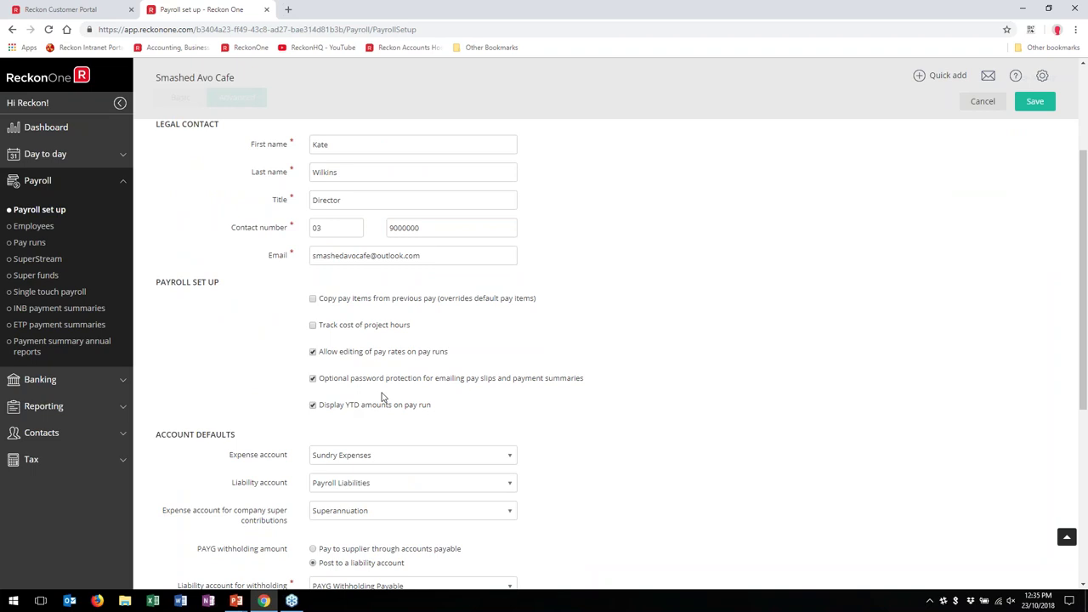
{"action": "scroll", "coordinate": [383, 398], "scroll_direction": "down", "scroll_amount": 2}
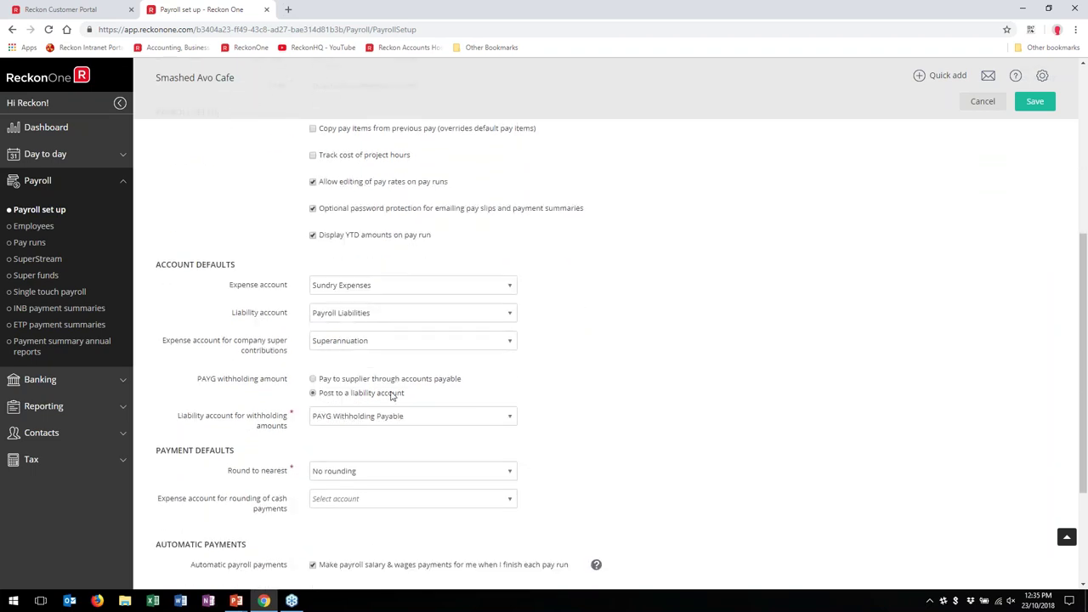
{"action": "left_click", "coordinate": [420, 285]}
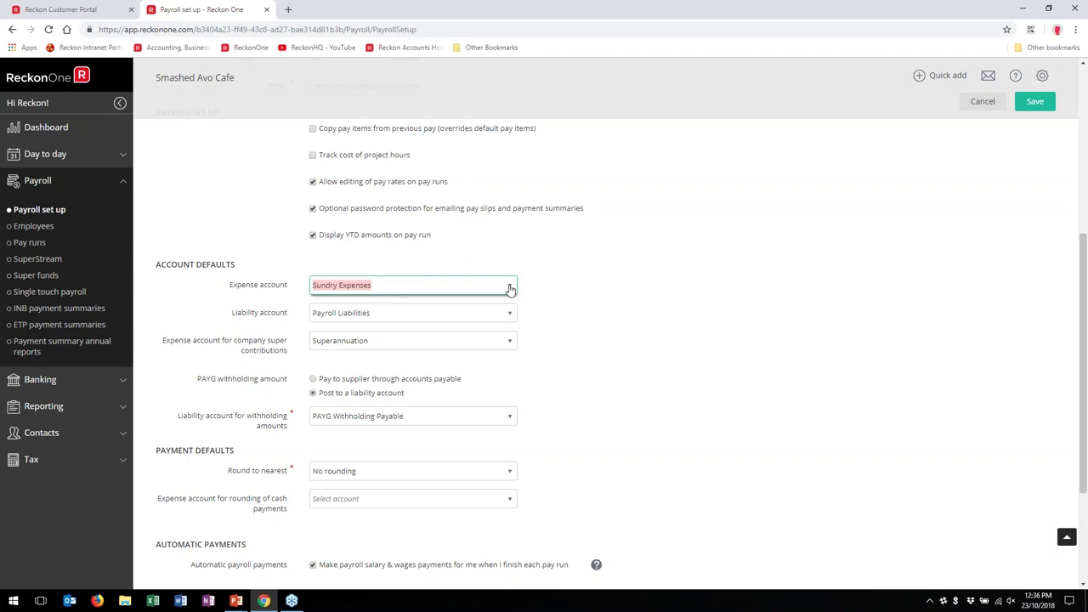
{"action": "left_click", "coordinate": [509, 286]}
{"action": "left_click_drag", "start_coordinate": [452, 339], "coordinate": [446, 374]}
{"action": "left_click", "coordinate": [425, 363]}
{"action": "left_click", "coordinate": [607, 357]}
{"action": "scroll", "coordinate": [600, 345], "scroll_direction": "down", "scroll_amount": 1}
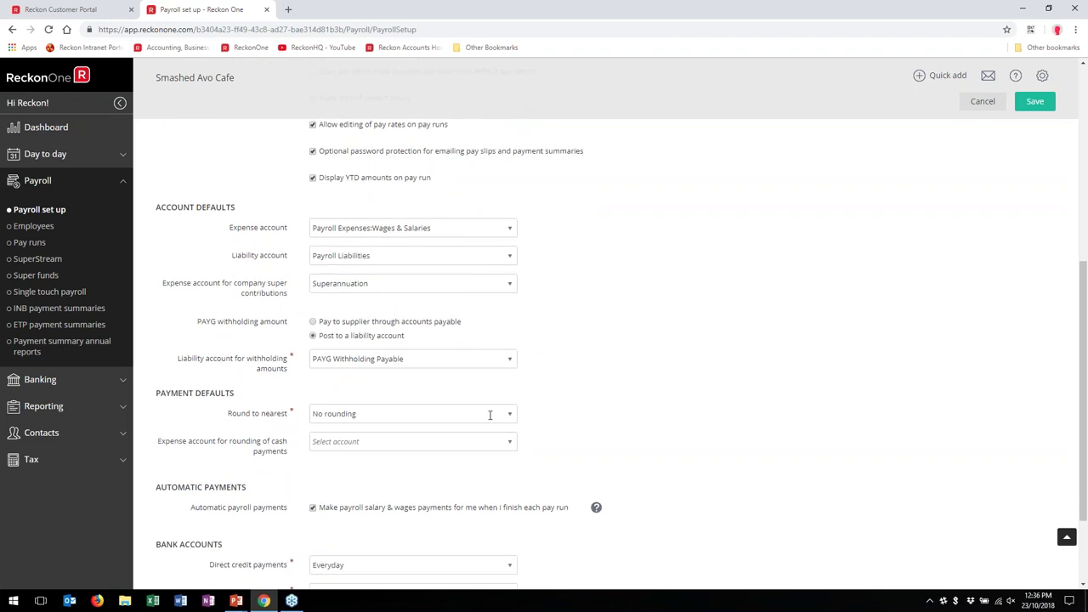
{"action": "scroll", "coordinate": [489, 420], "scroll_direction": "down", "scroll_amount": 1}
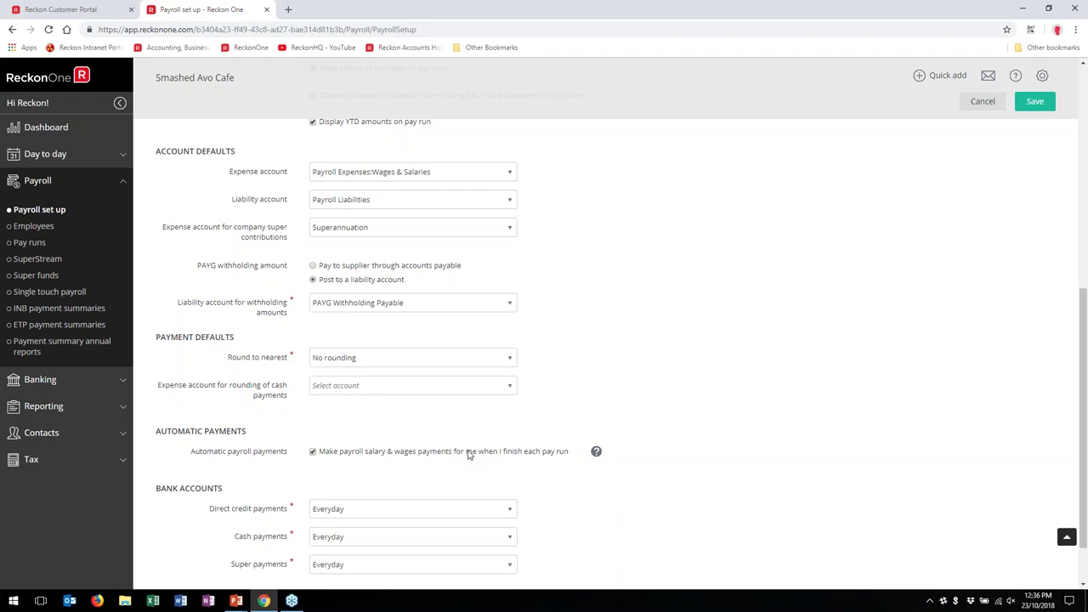
{"action": "scroll", "coordinate": [462, 420], "scroll_direction": "up", "scroll_amount": 5}
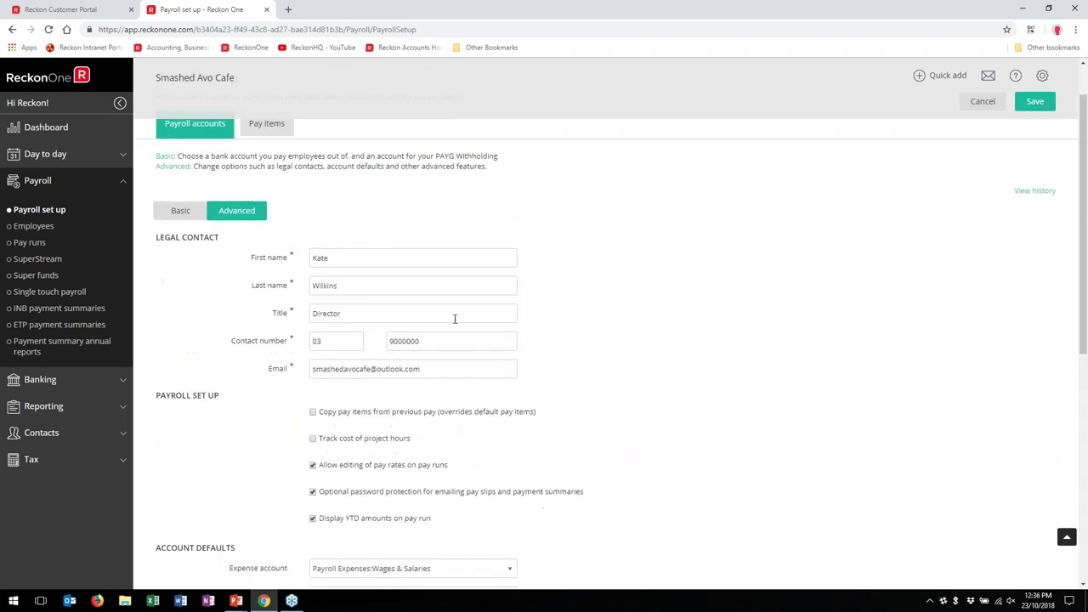
{"action": "left_click", "coordinate": [1035, 246]}
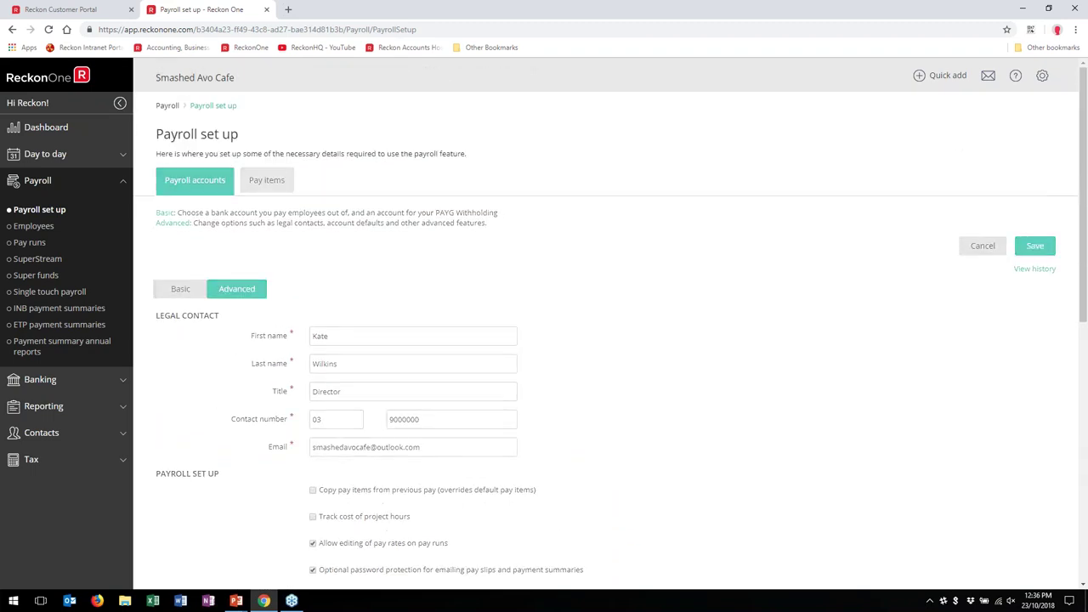
Step: Browse the Leave, Earnings and Allowance pay items, then open Annual leave (152 hours) for editing
{"action": "left_click", "coordinate": [267, 182]}
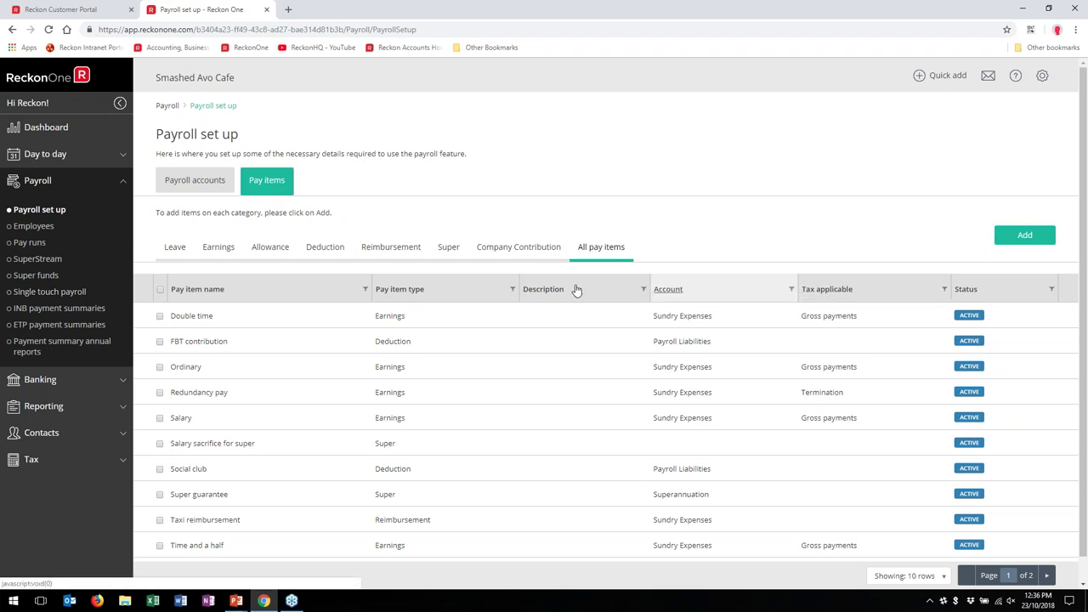
{"action": "left_click", "coordinate": [173, 251]}
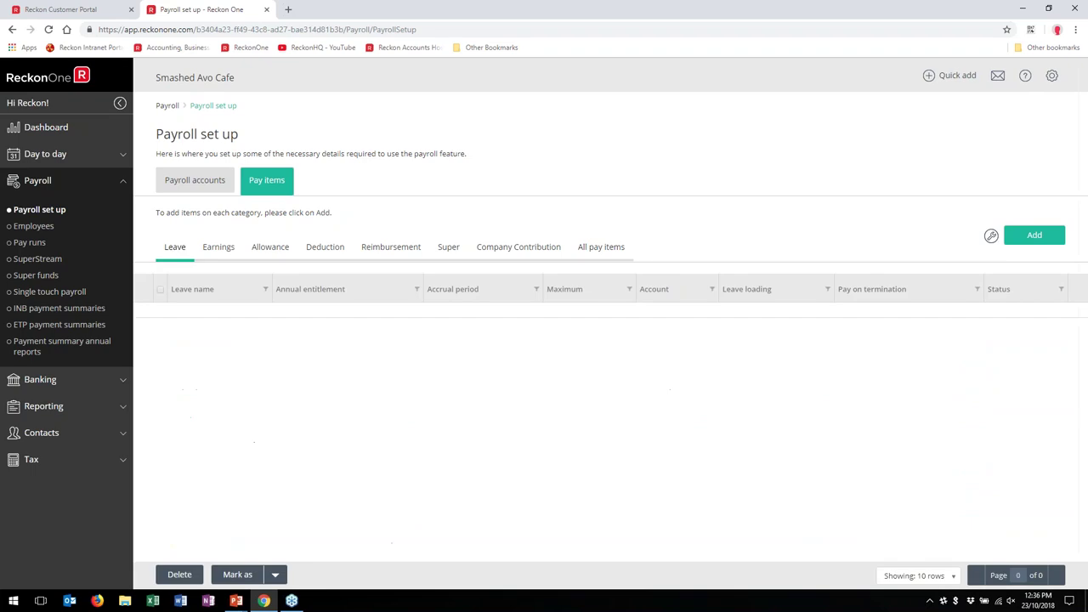
{"action": "left_click", "coordinate": [218, 253]}
{"action": "left_click", "coordinate": [274, 255]}
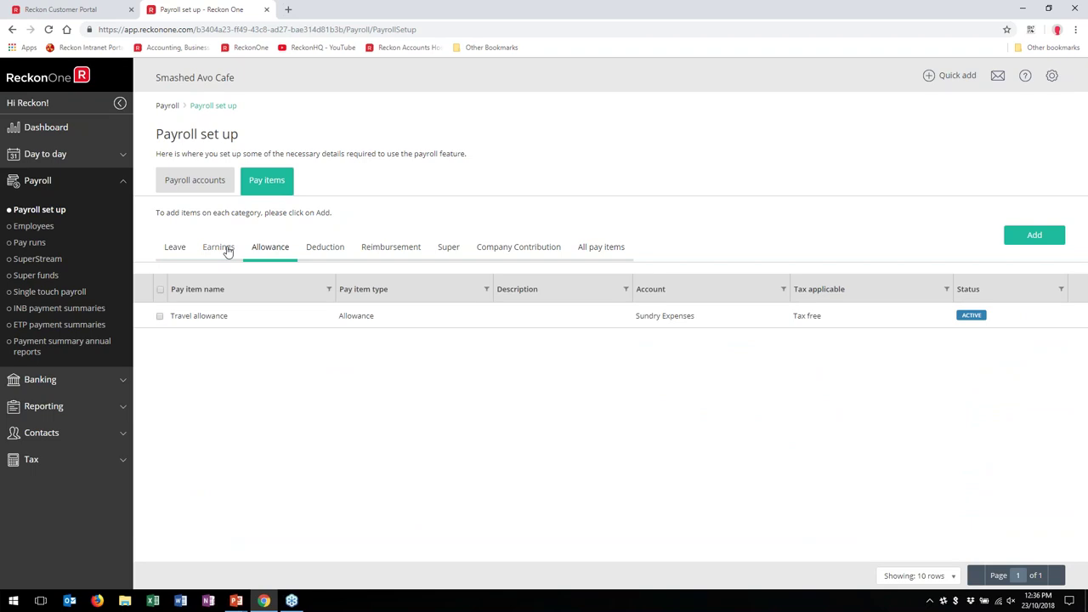
{"action": "left_click", "coordinate": [165, 250]}
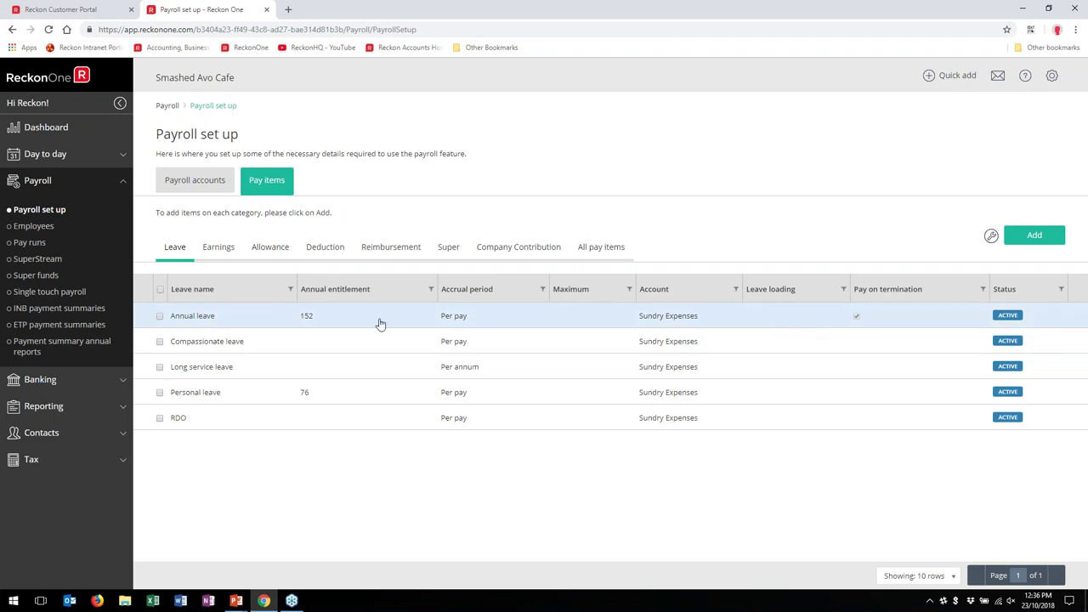
{"action": "left_click", "coordinate": [791, 319]}
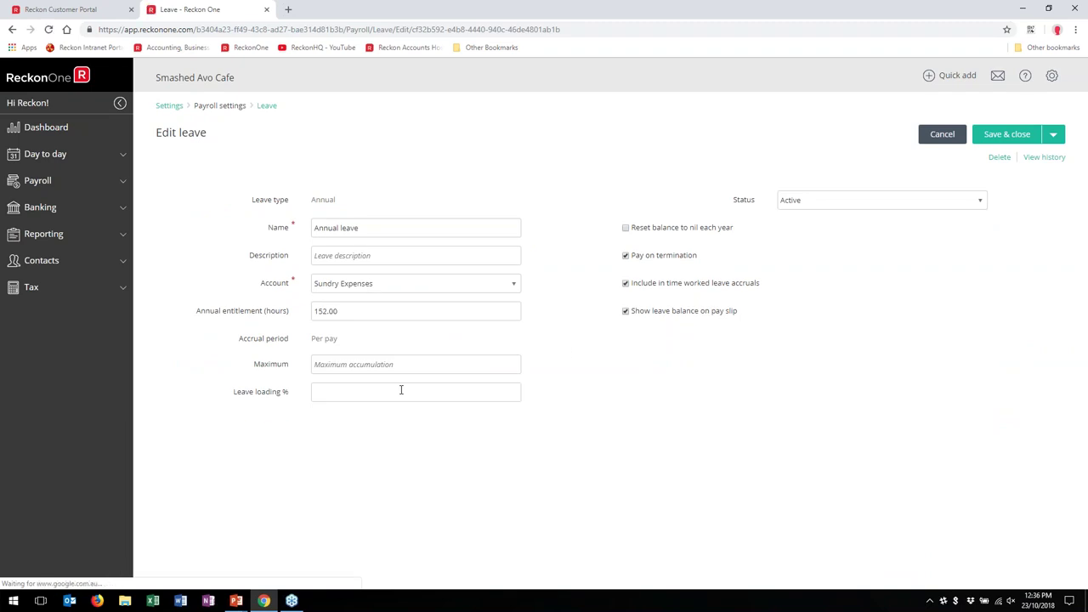
Step: Leave Annual leave unedited, then start a new leave item with type Annual without saving it
{"action": "left_click", "coordinate": [402, 390]}
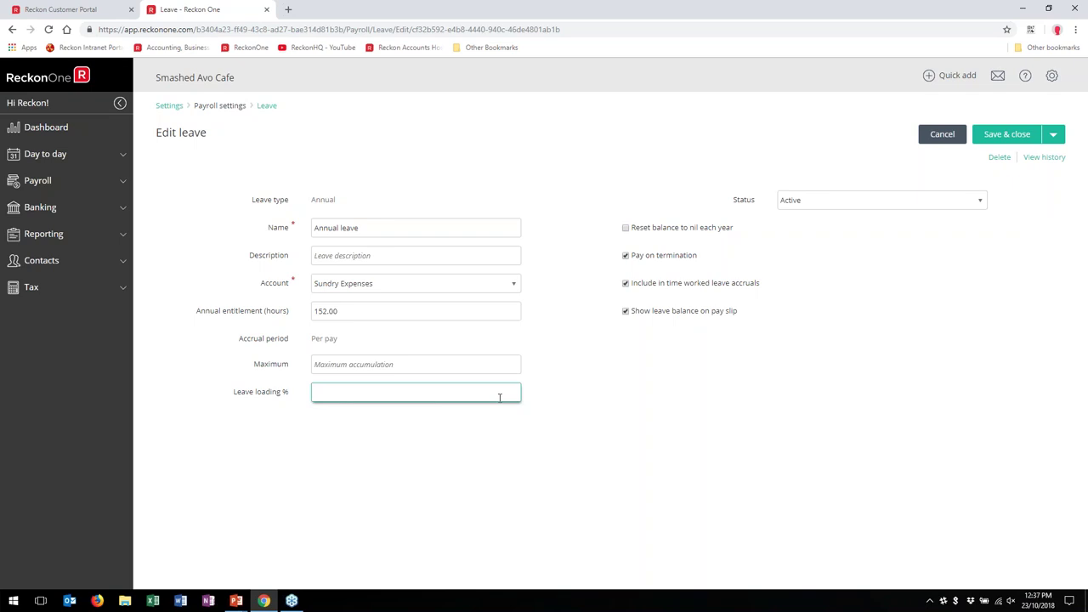
{"action": "left_click", "coordinate": [942, 134]}
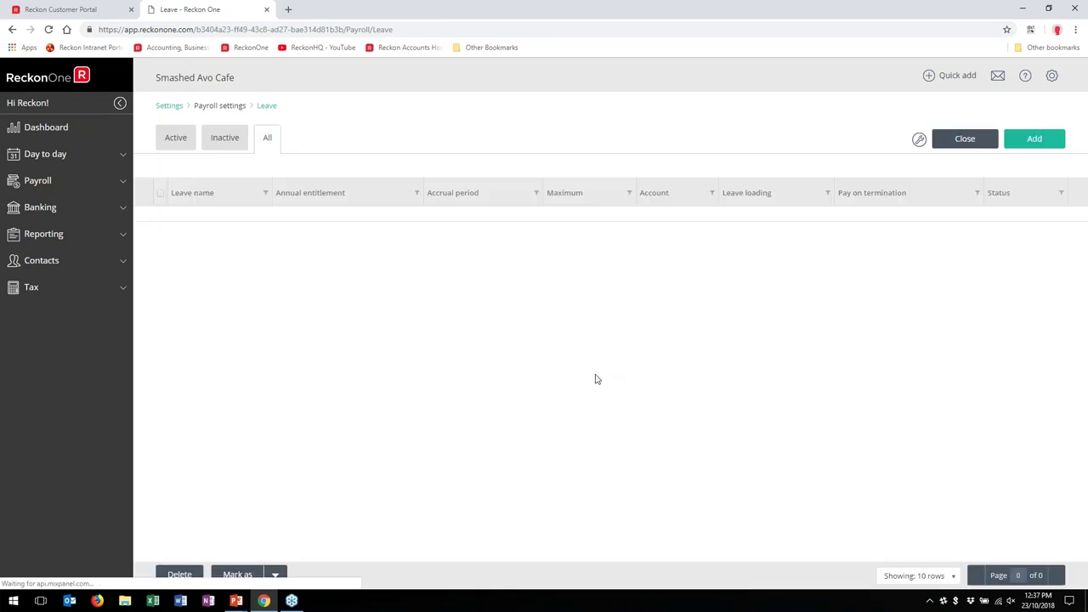
{"action": "left_click", "coordinate": [1038, 139]}
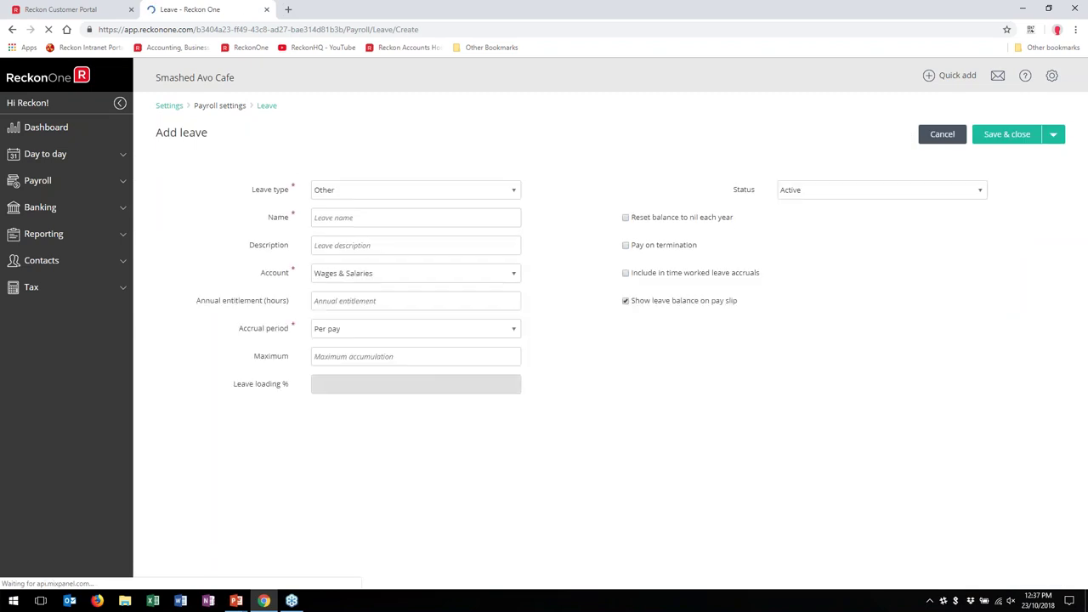
{"action": "left_click", "coordinate": [487, 194]}
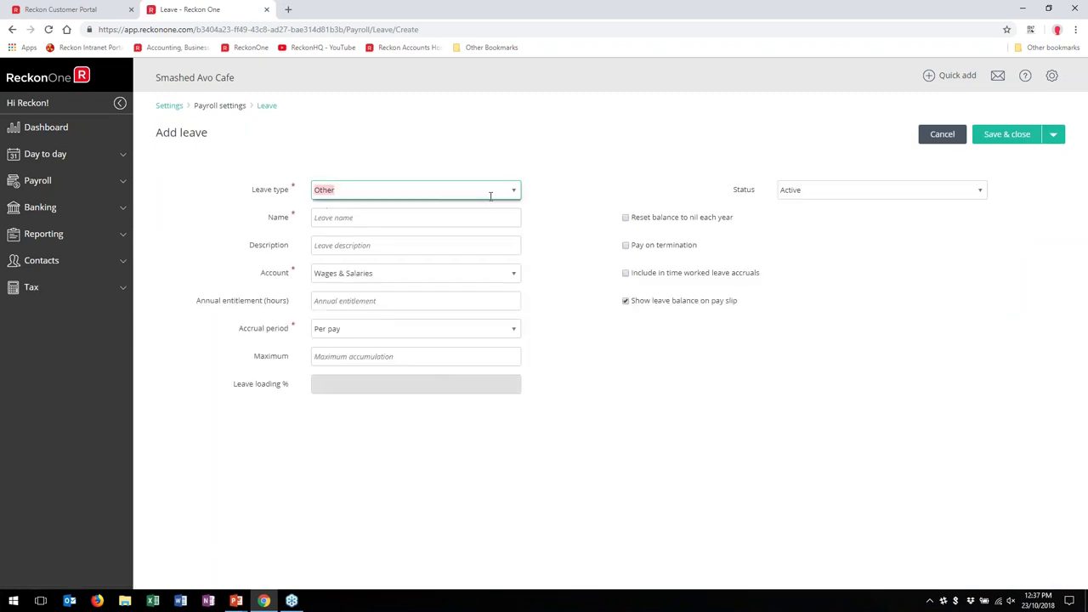
{"action": "left_click", "coordinate": [513, 190]}
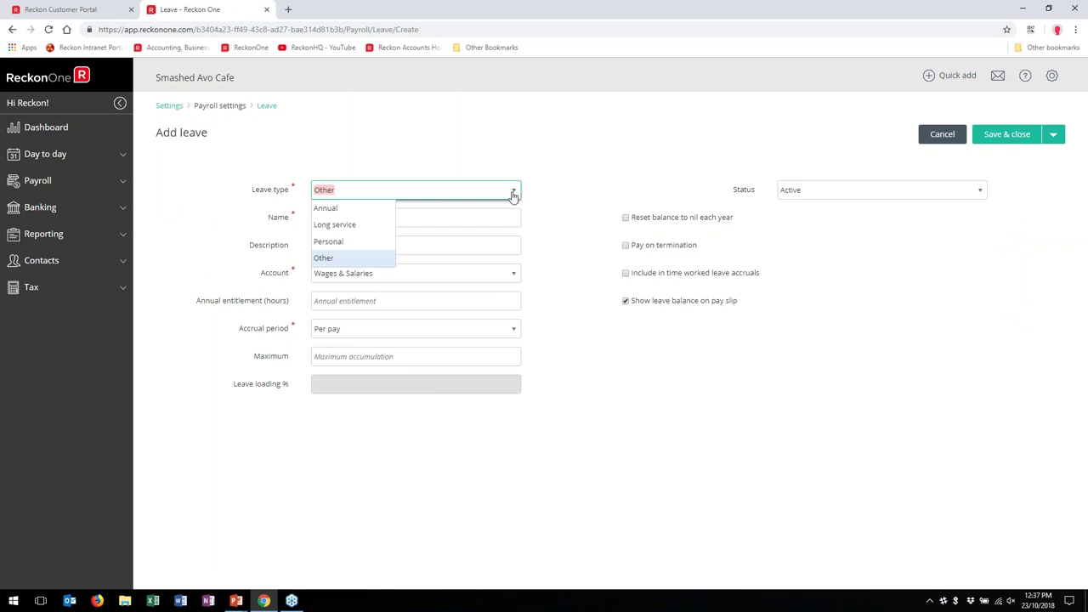
{"action": "left_click", "coordinate": [373, 210]}
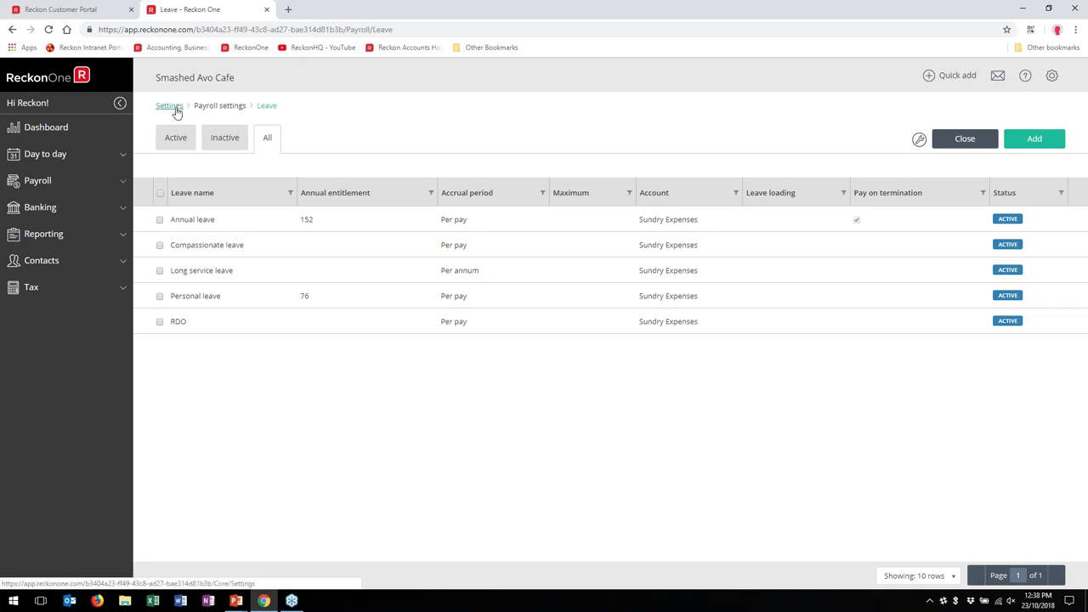
Step: Glance at the leave settings, then open the full Pay items list from Settings
{"action": "left_click", "coordinate": [174, 109]}
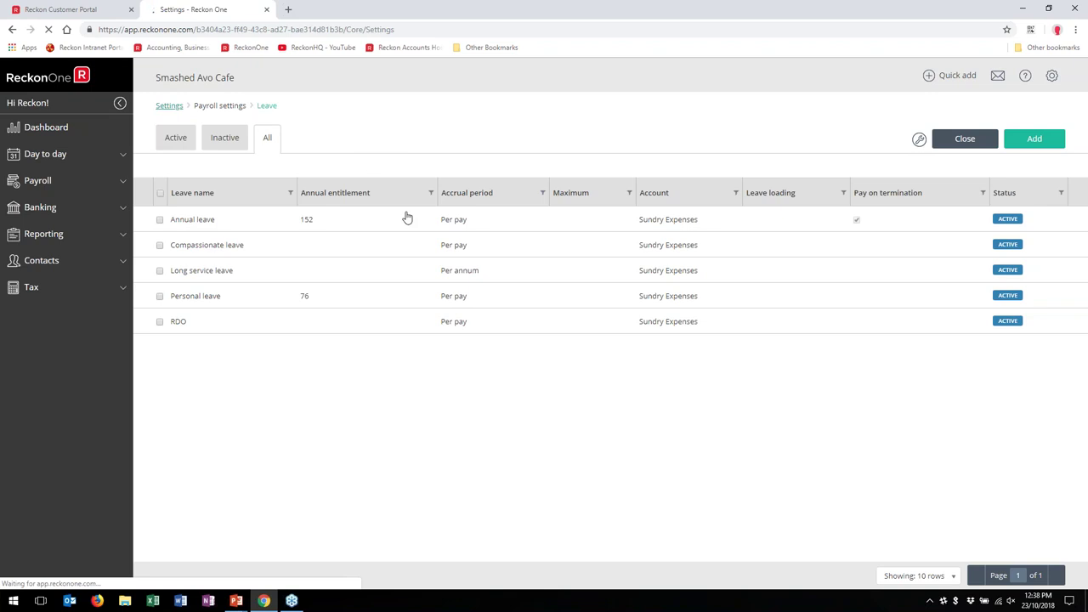
{"action": "scroll", "coordinate": [359, 332], "scroll_direction": "down", "scroll_amount": 2}
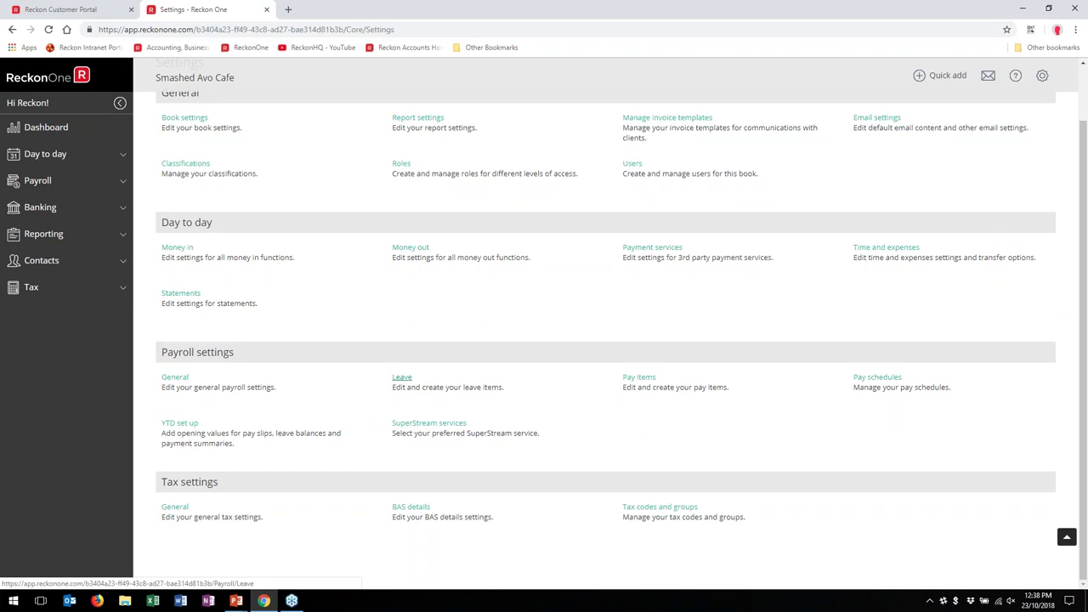
{"action": "left_click", "coordinate": [401, 377]}
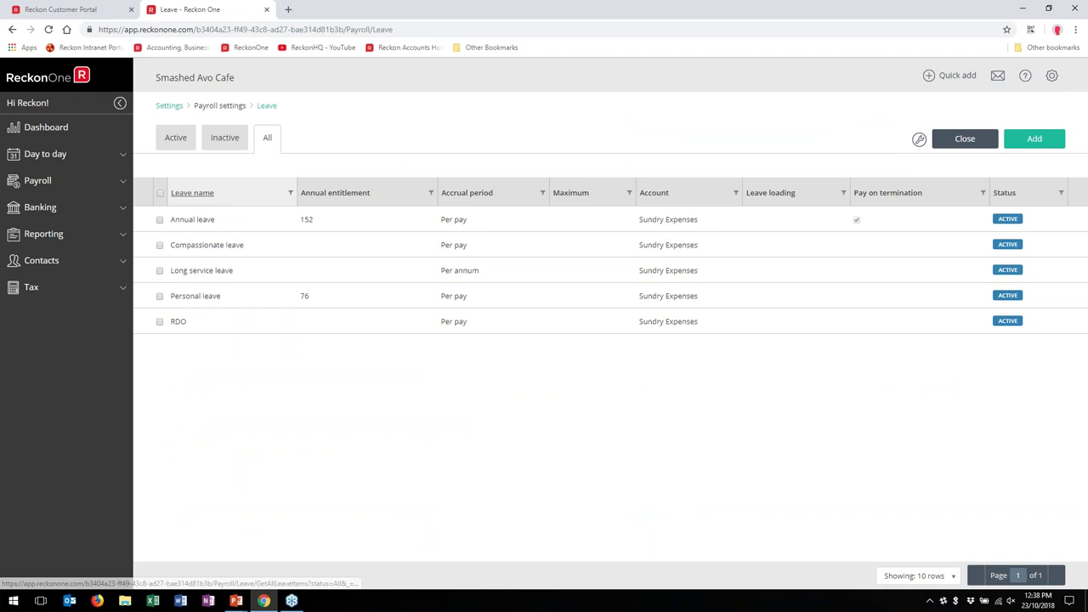
{"action": "left_click", "coordinate": [172, 107]}
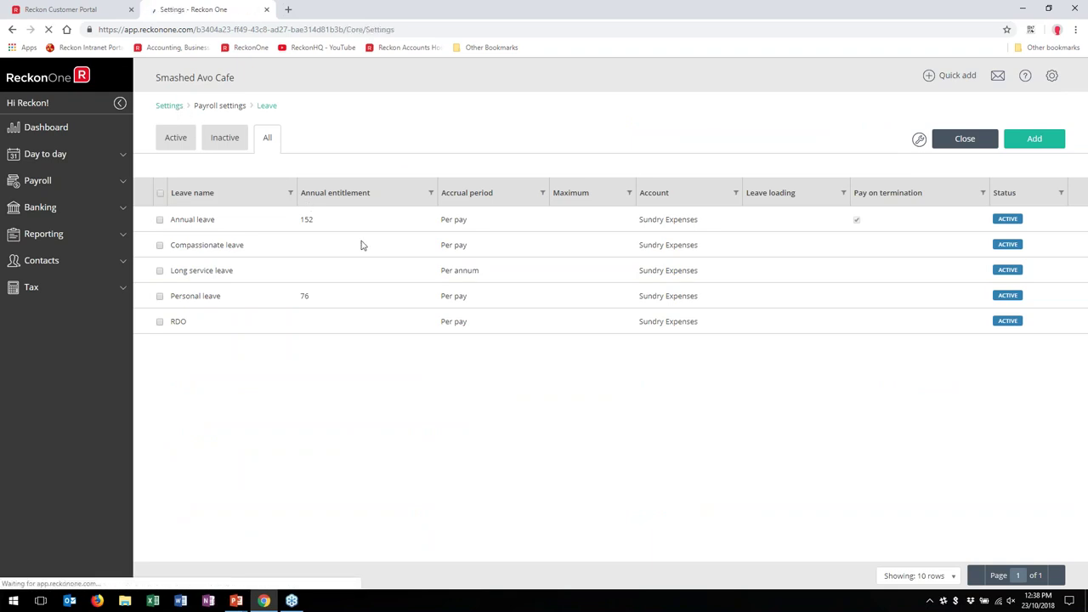
{"action": "scroll", "coordinate": [595, 425], "scroll_direction": "down", "scroll_amount": 2}
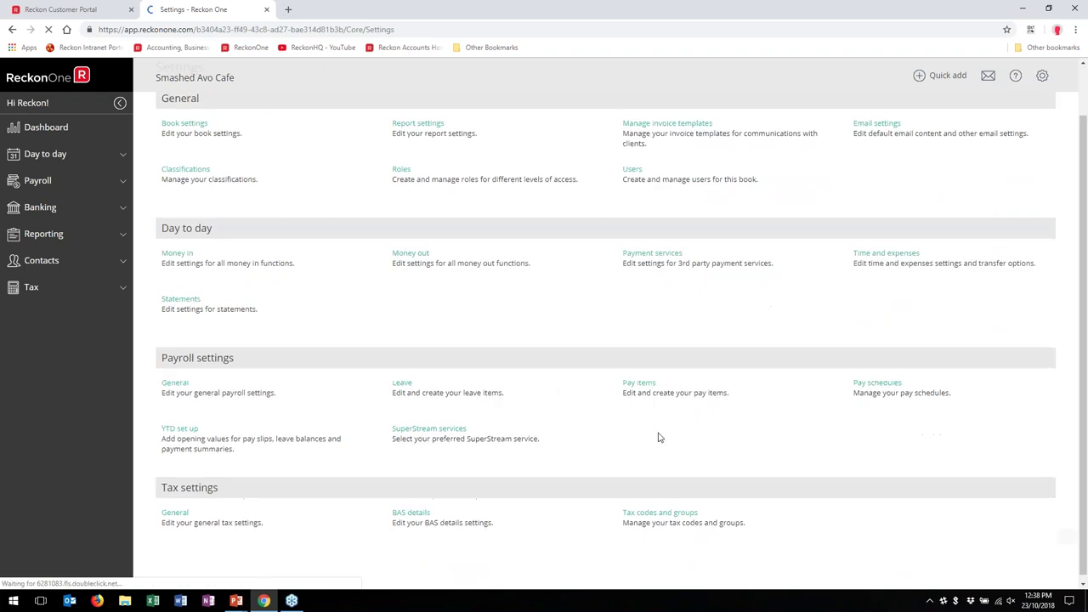
{"action": "left_click", "coordinate": [639, 382]}
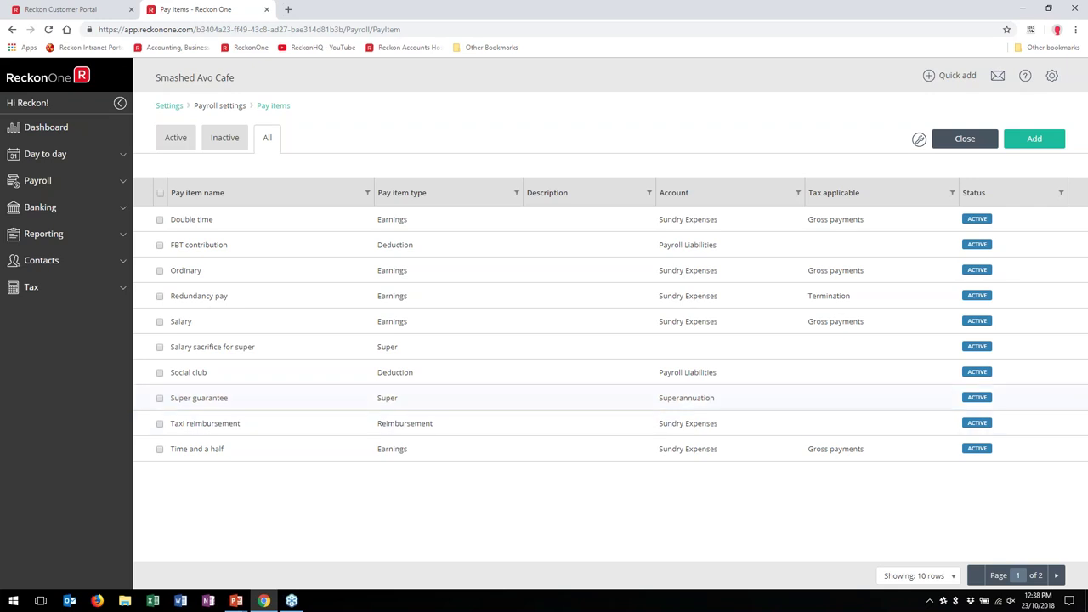
{"action": "left_click", "coordinate": [210, 396]}
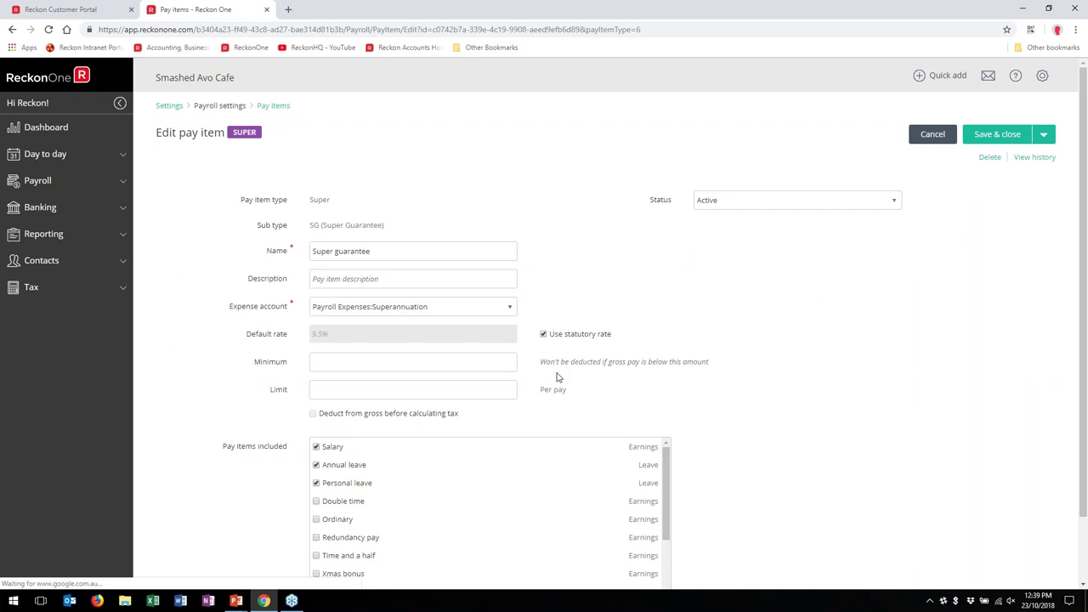
{"action": "scroll", "coordinate": [420, 446], "scroll_direction": "down", "scroll_amount": 1}
{"action": "scroll", "coordinate": [433, 446], "scroll_direction": "up", "scroll_amount": 1}
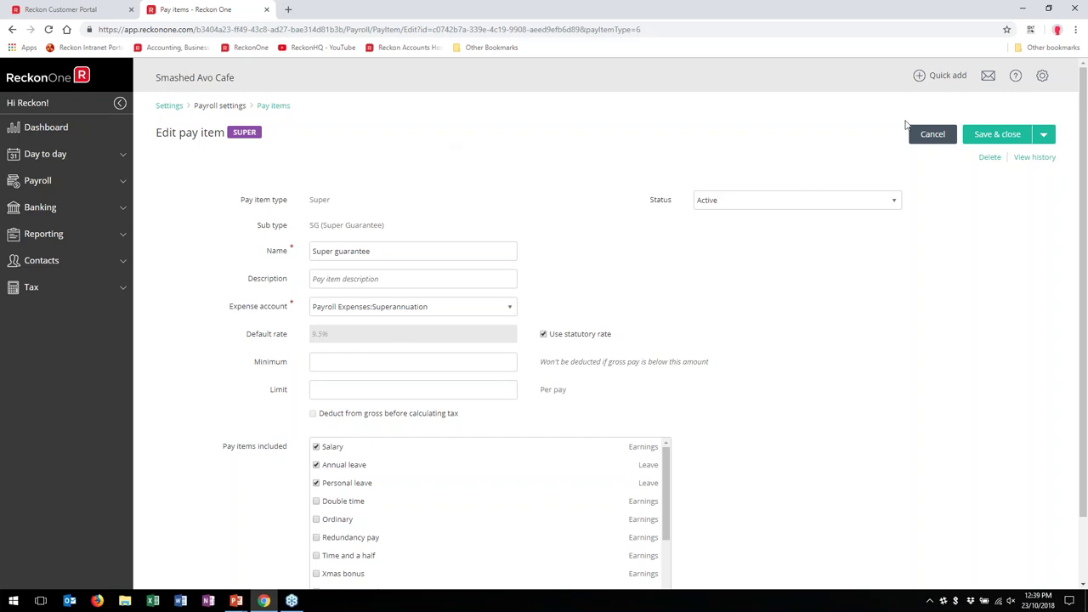
{"action": "left_click", "coordinate": [932, 135]}
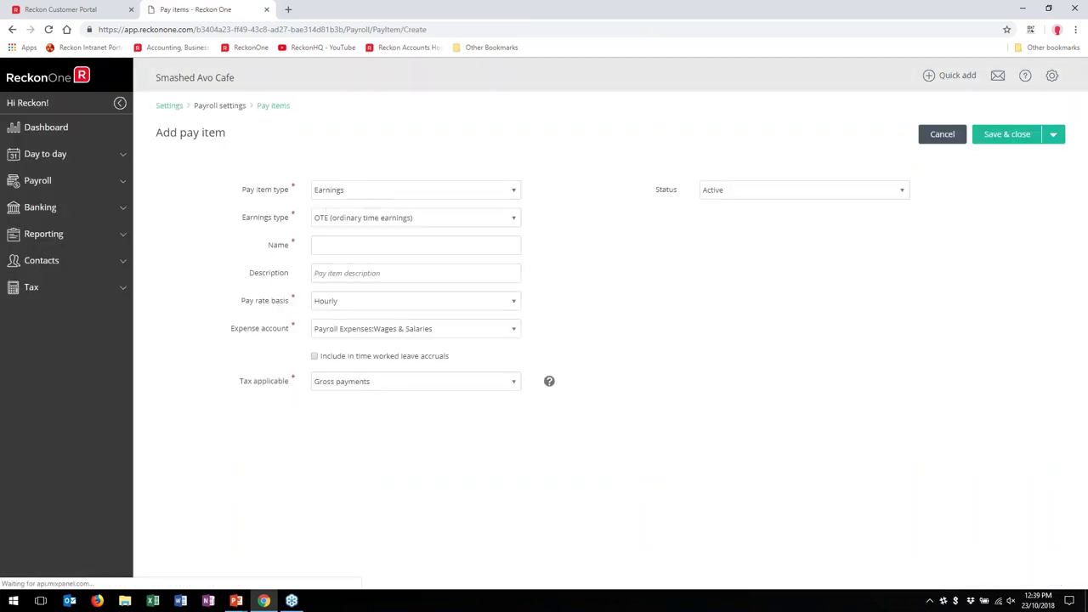
Step: Preview a new pay item with Earnings type and OTE, then discard it
{"action": "left_click", "coordinate": [514, 192]}
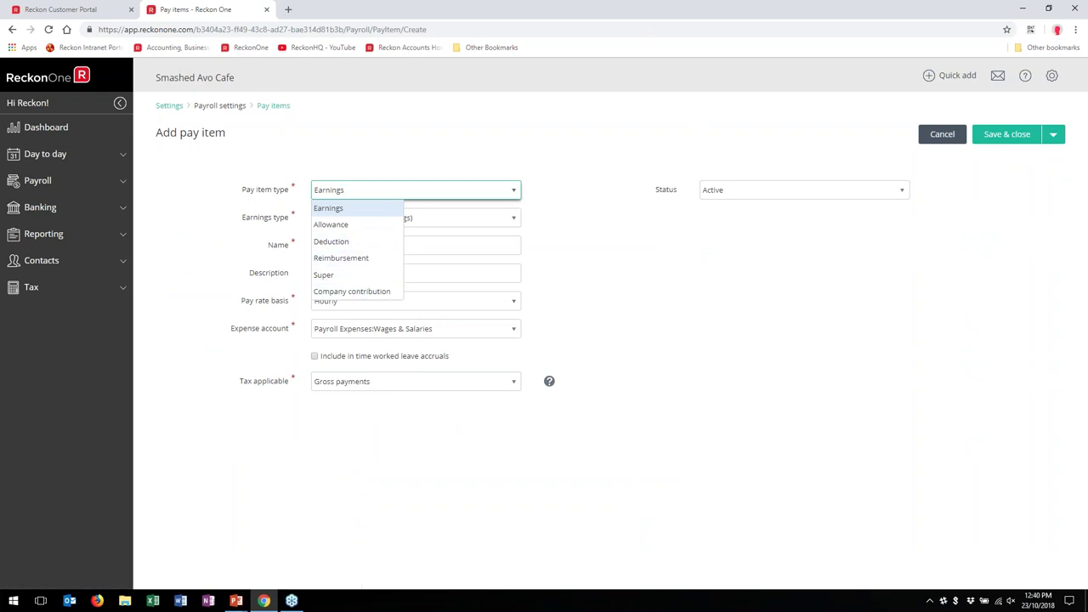
{"action": "left_click", "coordinate": [563, 270]}
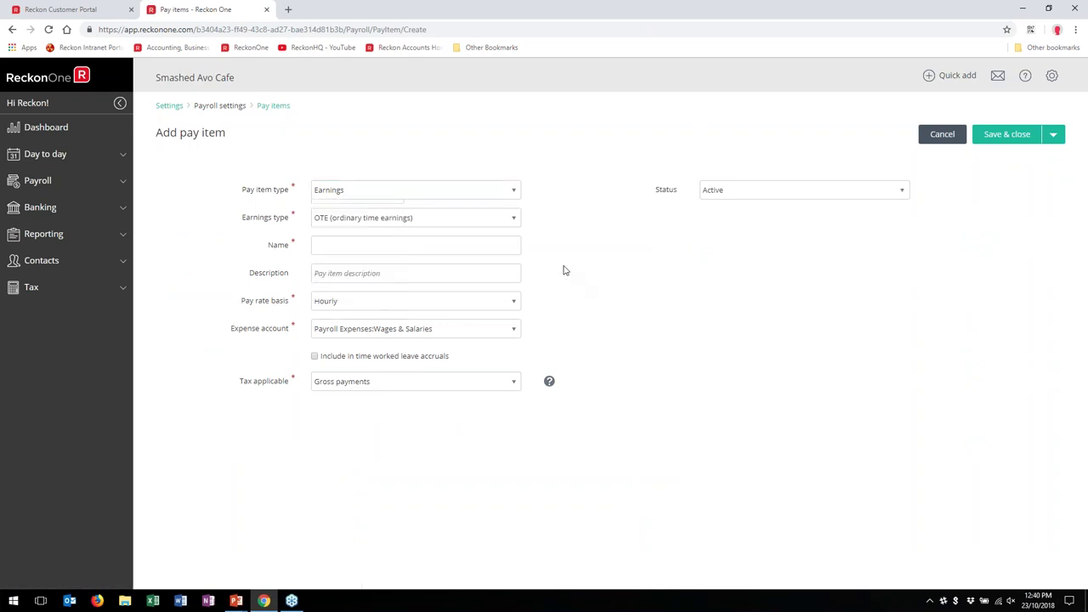
{"action": "left_click", "coordinate": [513, 218]}
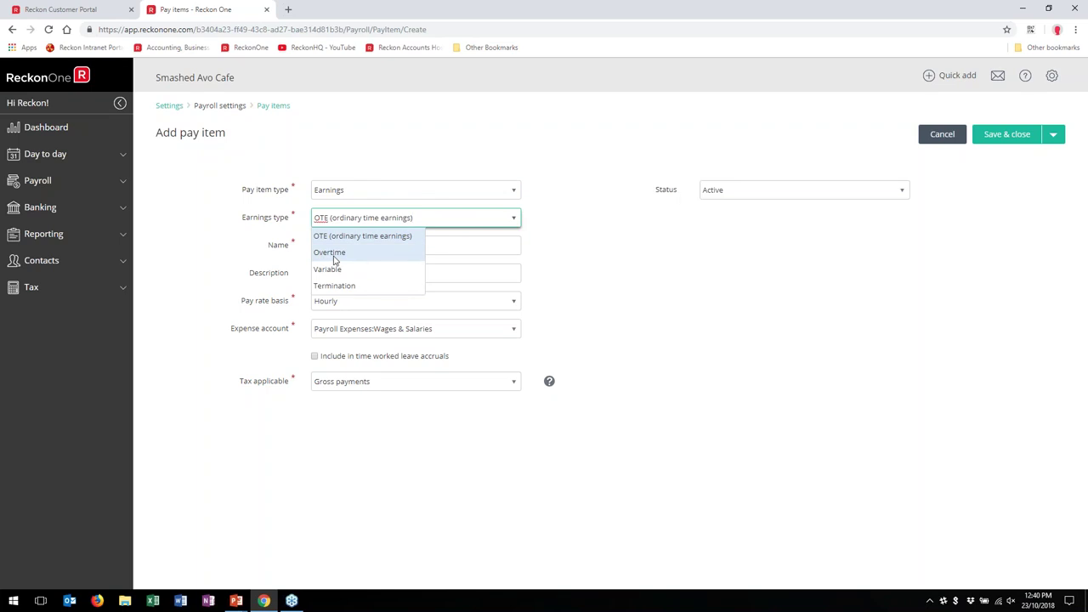
{"action": "left_click", "coordinate": [646, 330]}
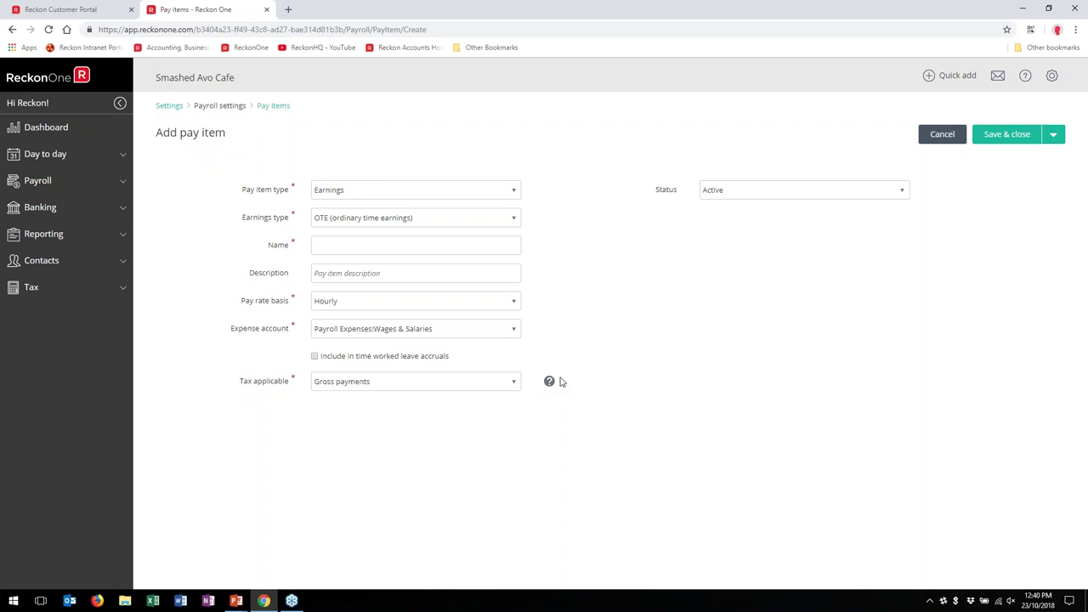
{"action": "left_click", "coordinate": [941, 135]}
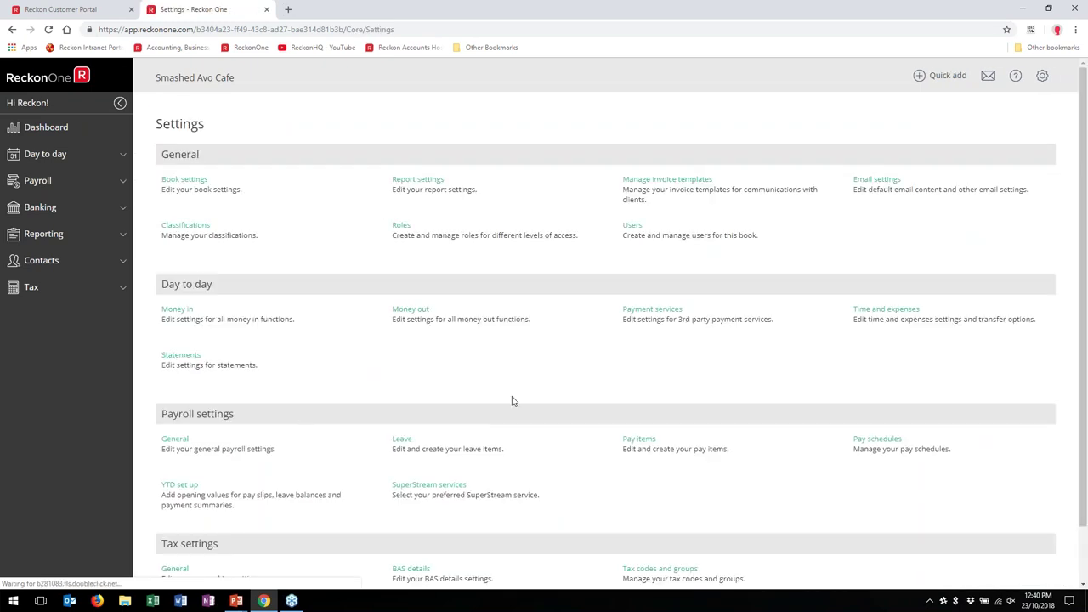
Step: Check the employee on the fortnightly Kitchen pay schedule, then start a new pay schedule
{"action": "scroll", "coordinate": [513, 400], "scroll_direction": "down", "scroll_amount": 1}
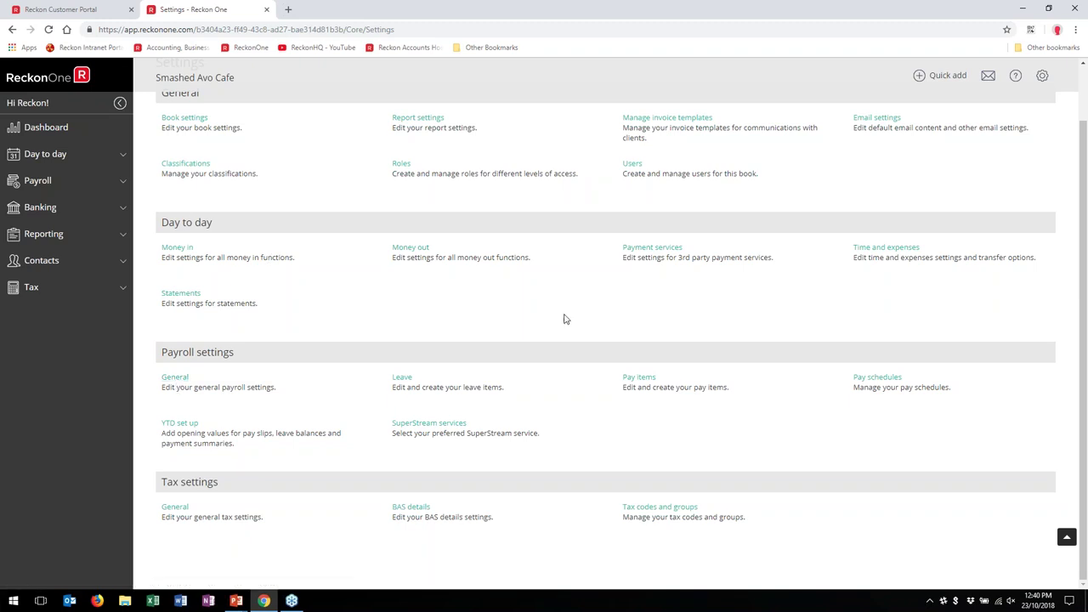
{"action": "left_click", "coordinate": [877, 379]}
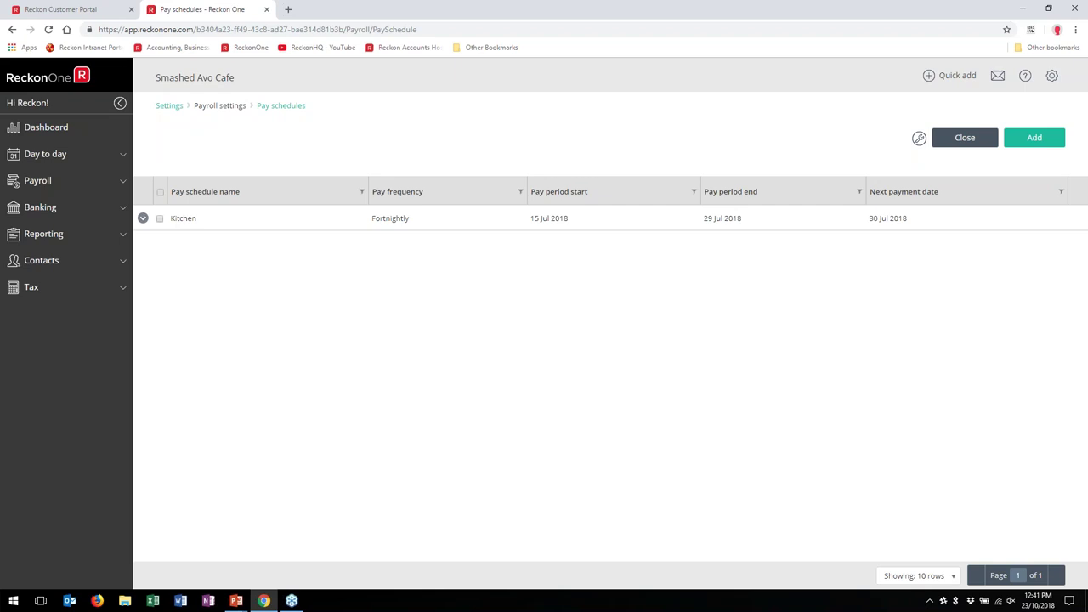
{"action": "left_click", "coordinate": [143, 220]}
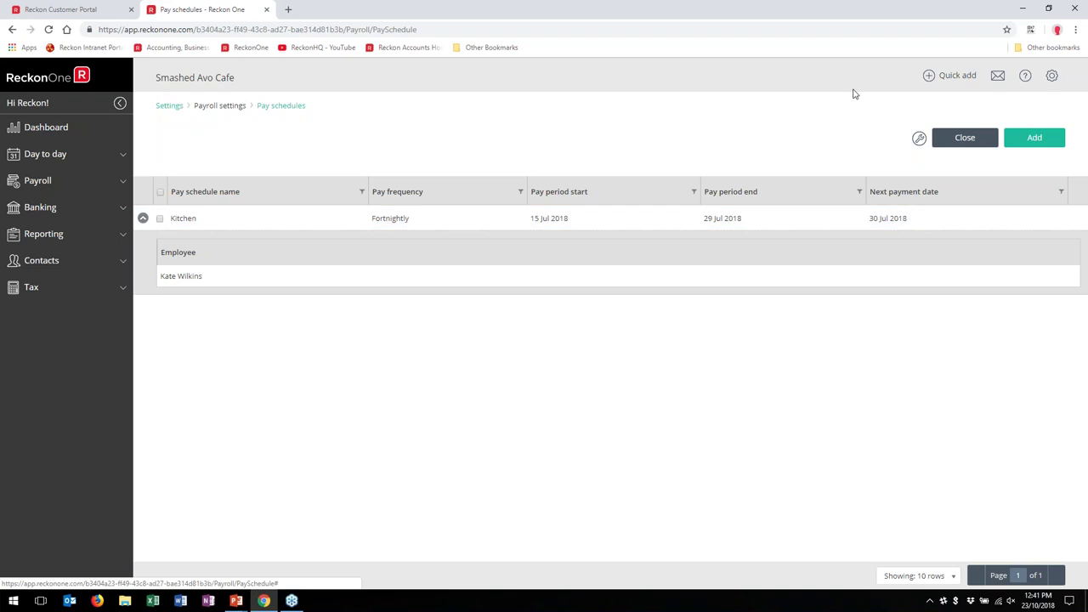
{"action": "left_click", "coordinate": [1032, 139]}
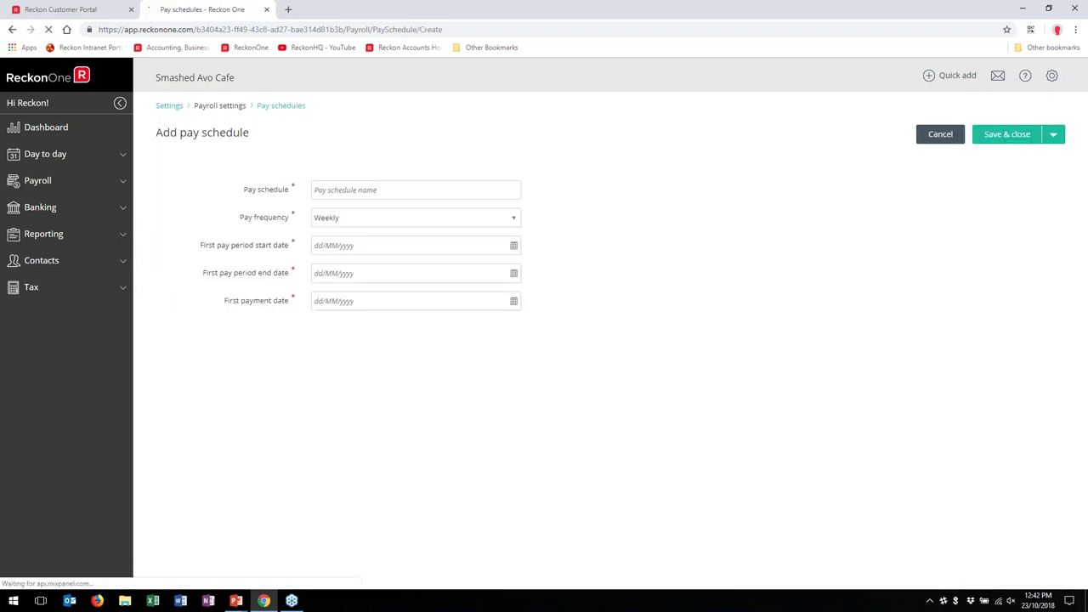
Step: Check the pay frequency choices, leave it Weekly, and discard the new pay schedule
{"action": "left_click", "coordinate": [513, 221]}
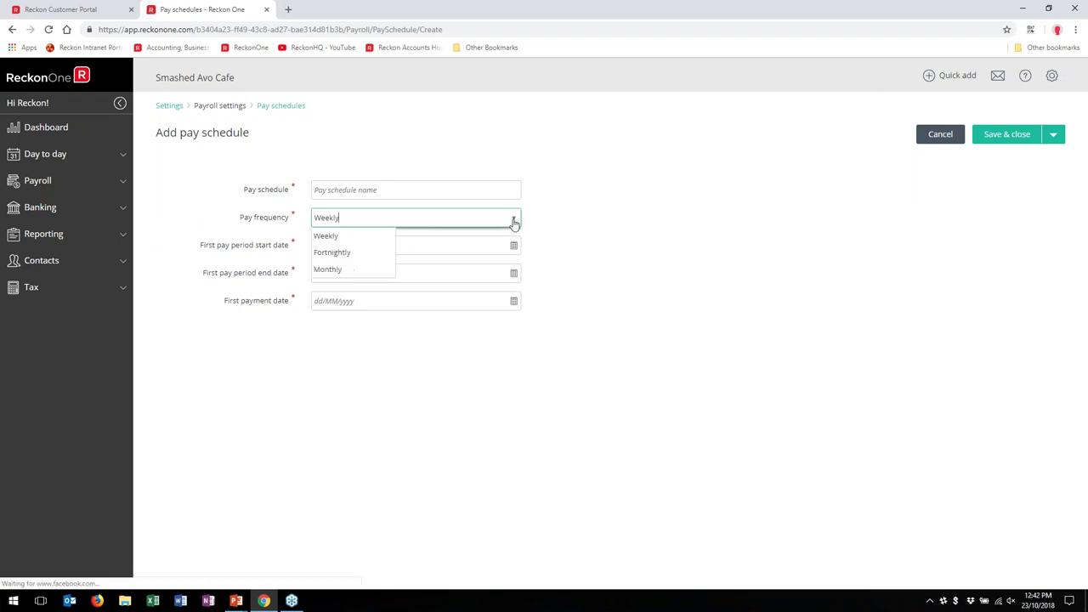
{"action": "left_click", "coordinate": [554, 261]}
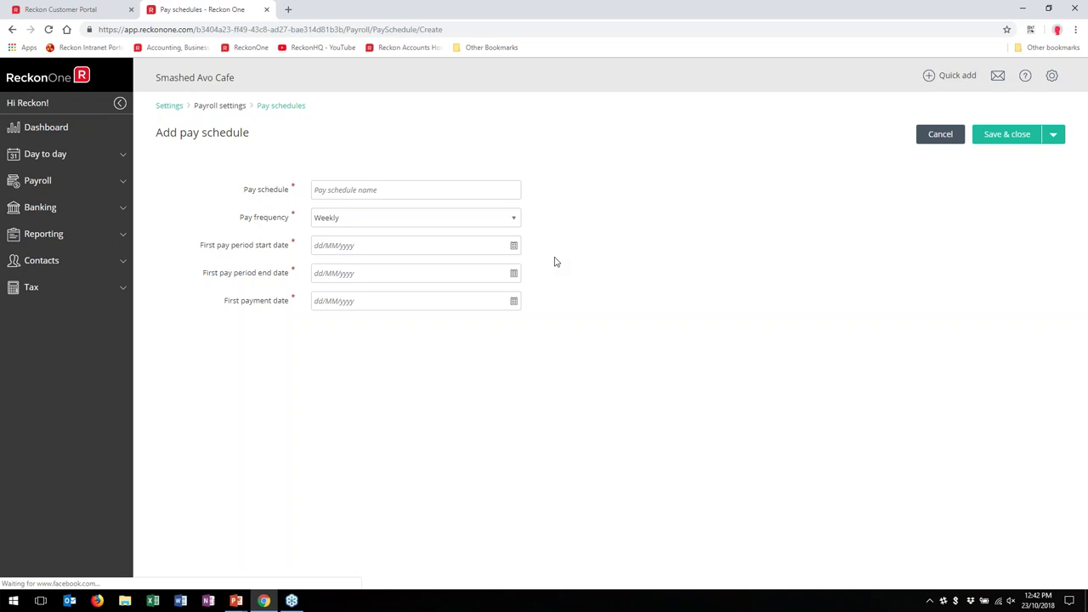
{"action": "left_click", "coordinate": [941, 133]}
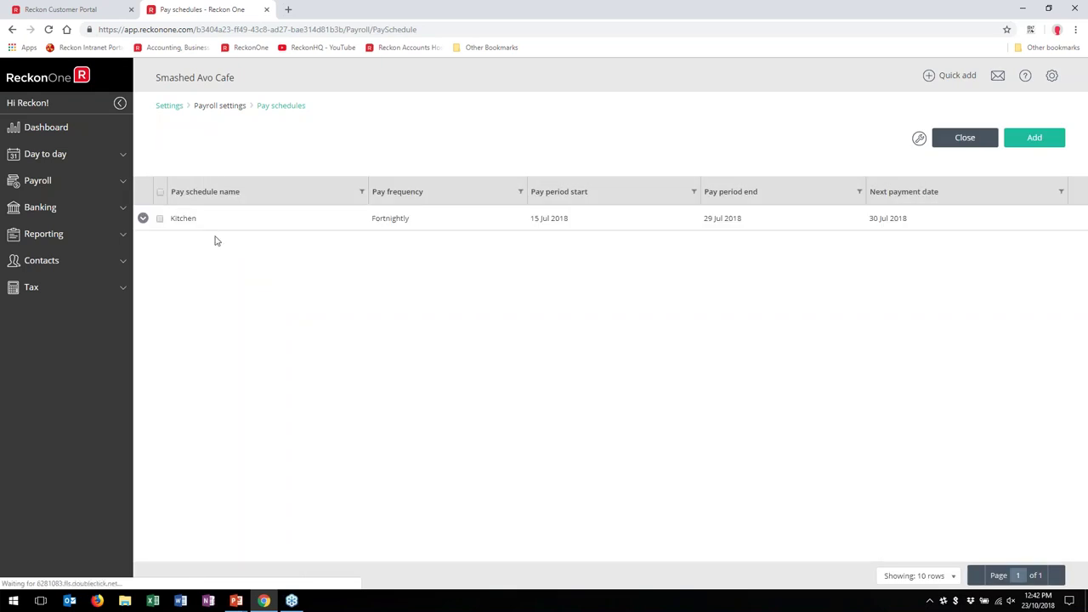
Step: Go back to Settings and open the SuperStream services page
{"action": "left_click", "coordinate": [169, 107]}
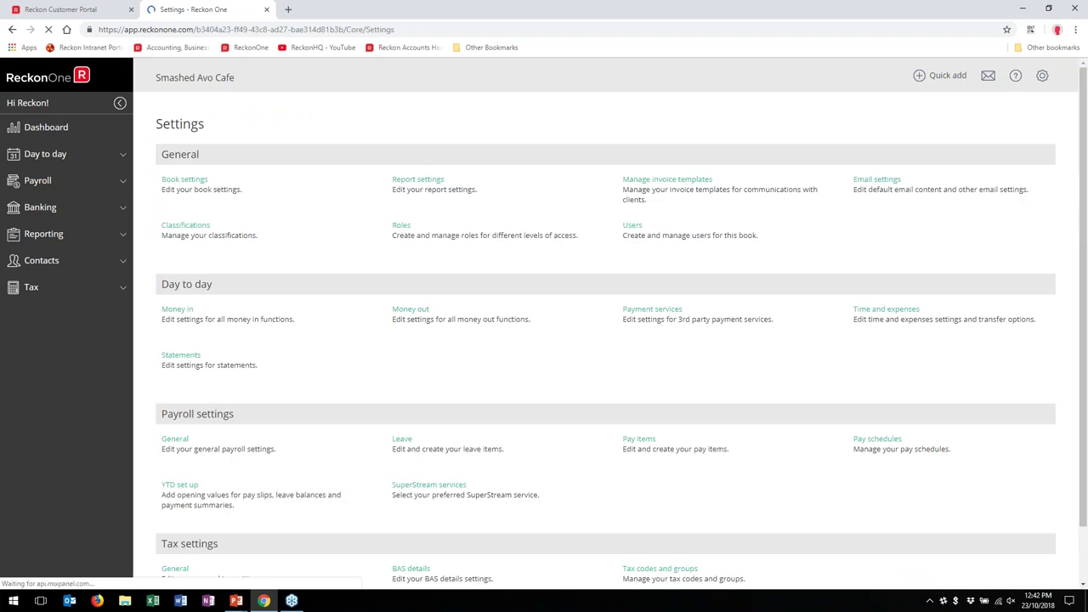
{"action": "scroll", "coordinate": [331, 413], "scroll_direction": "down", "scroll_amount": 1}
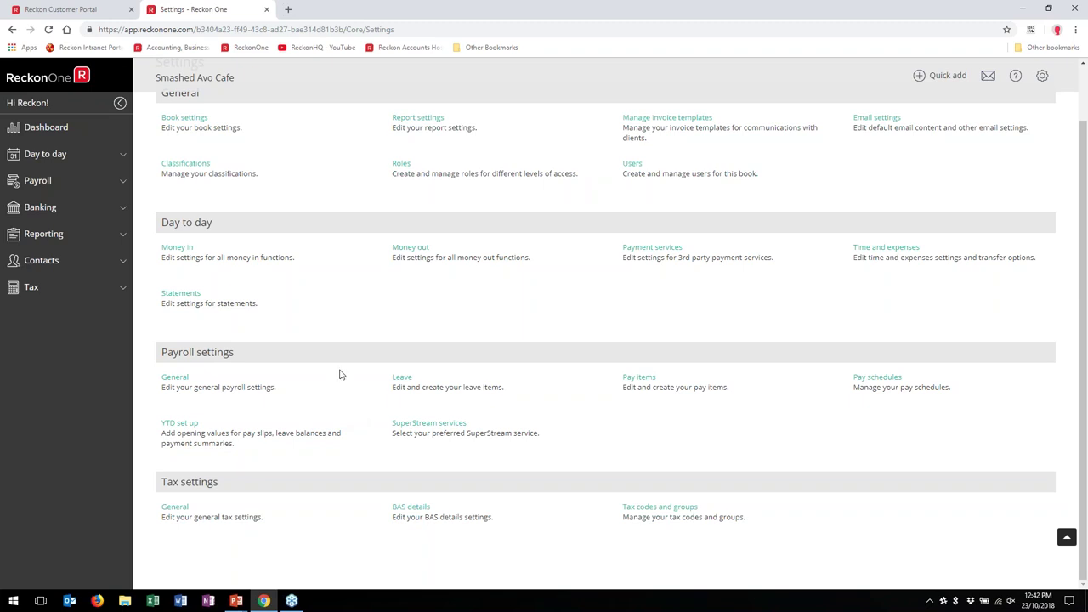
{"action": "left_click", "coordinate": [428, 422]}
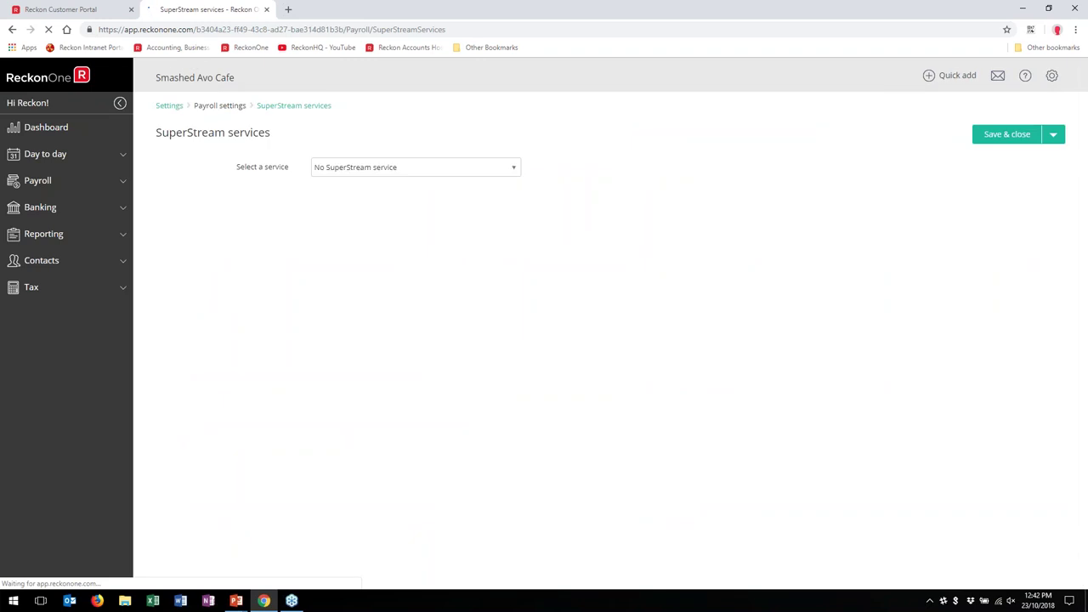
Step: Preview Ozedi Direct, then save the SuperStream service as No SuperStream service
{"action": "left_click", "coordinate": [514, 168]}
{"action": "left_click", "coordinate": [391, 203]}
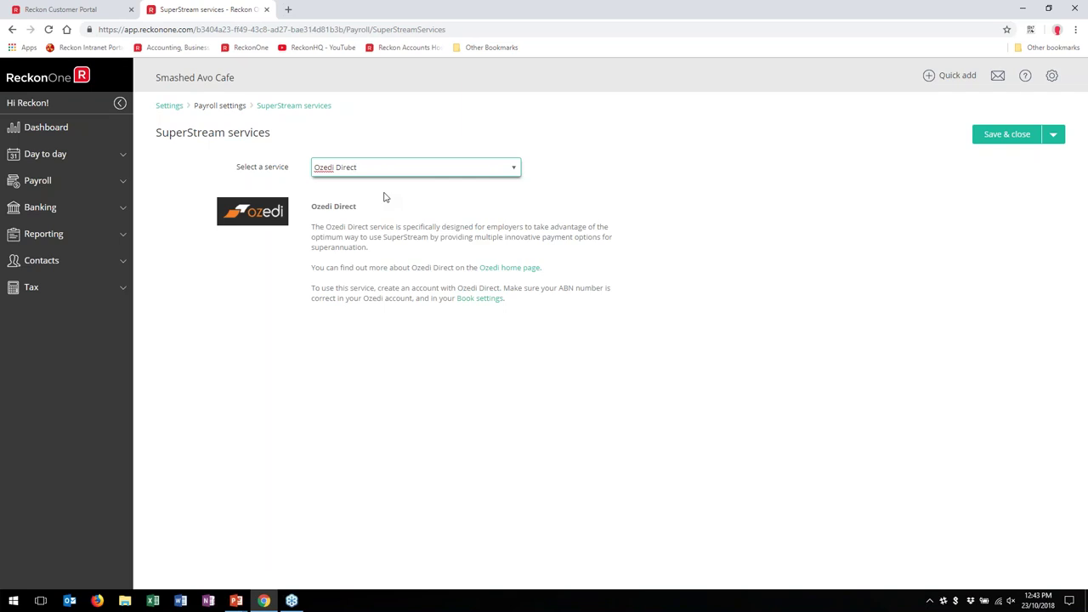
{"action": "left_click", "coordinate": [510, 168]}
{"action": "left_click", "coordinate": [514, 168]}
{"action": "left_click", "coordinate": [452, 165]}
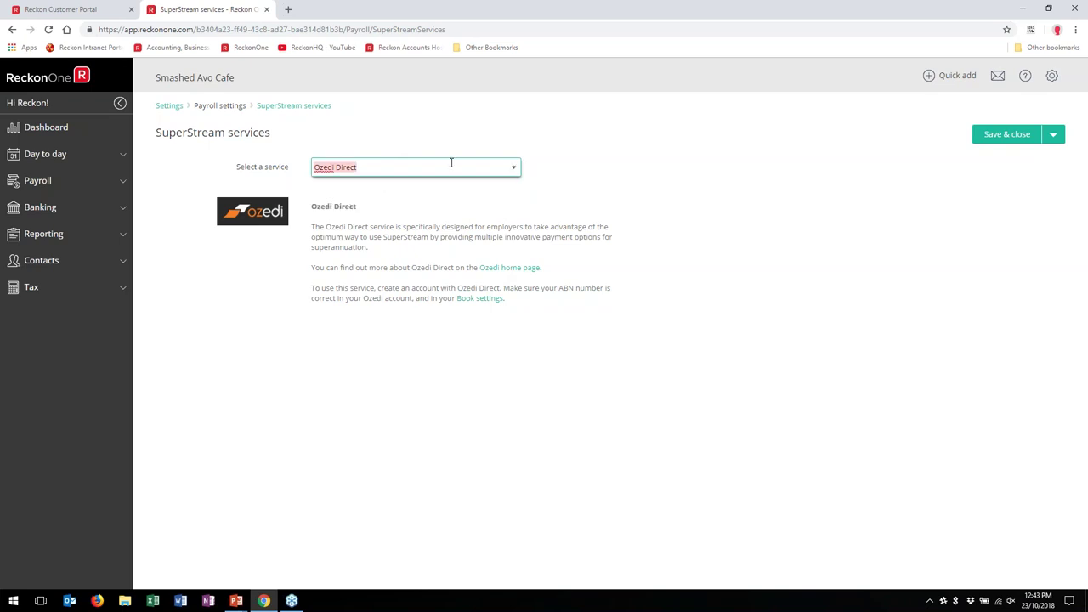
{"action": "left_click", "coordinate": [514, 170]}
{"action": "left_click", "coordinate": [381, 185]}
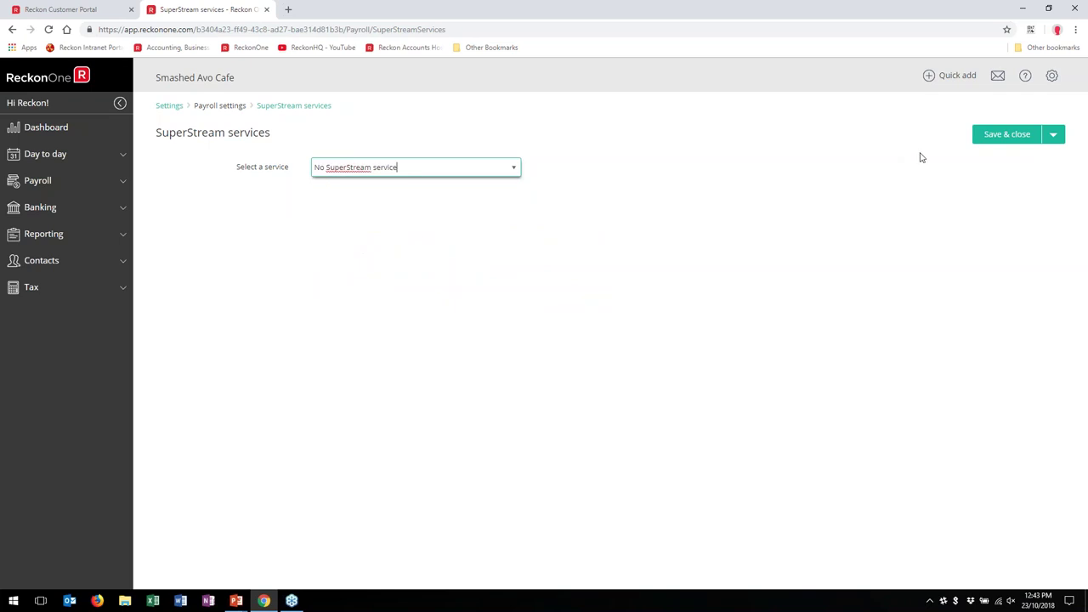
{"action": "left_click", "coordinate": [1050, 138]}
{"action": "left_click", "coordinate": [989, 150]}
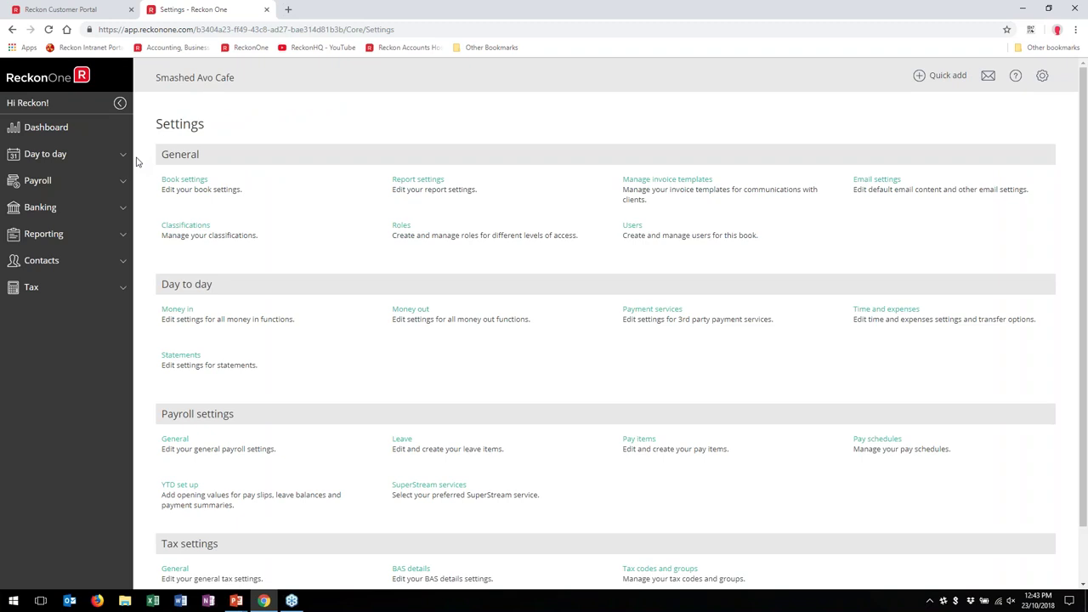
Step: Go to the payroll Super funds list and start a new super fund contact
{"action": "left_click", "coordinate": [44, 182]}
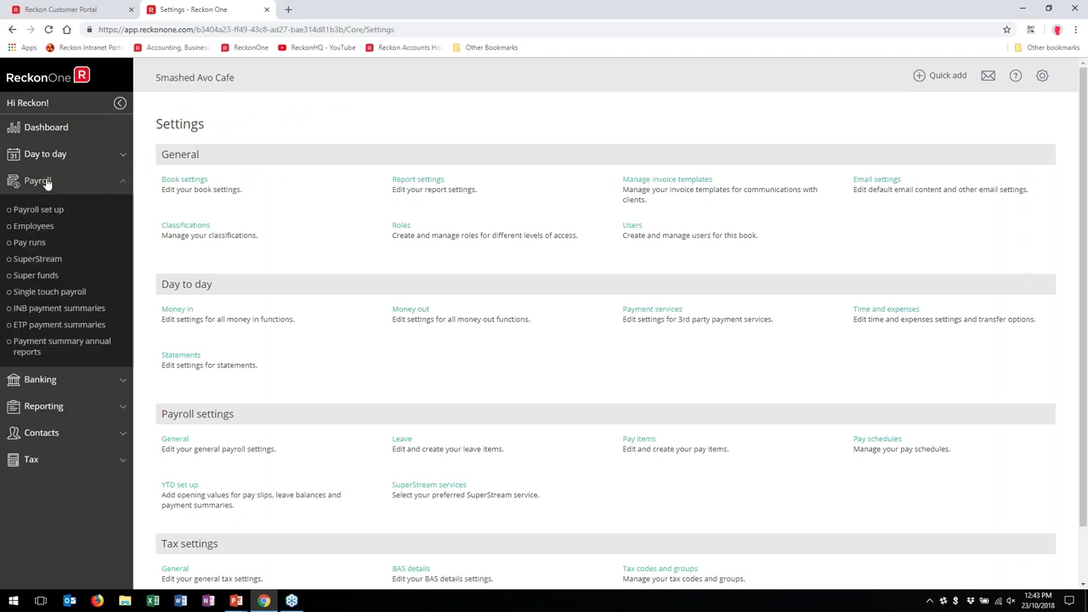
{"action": "left_click", "coordinate": [45, 278]}
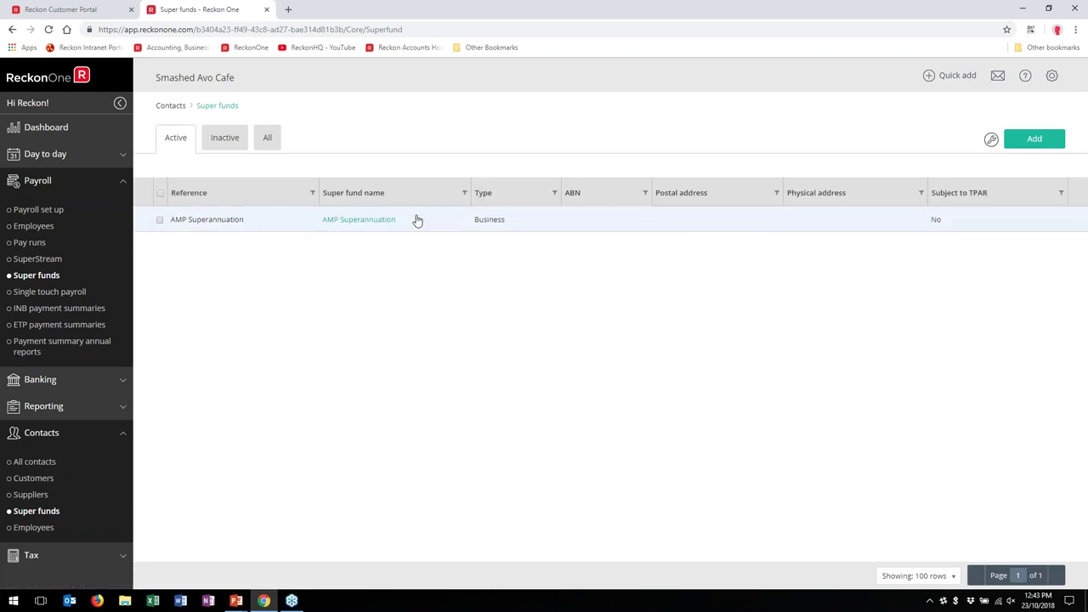
{"action": "left_click", "coordinate": [1044, 148]}
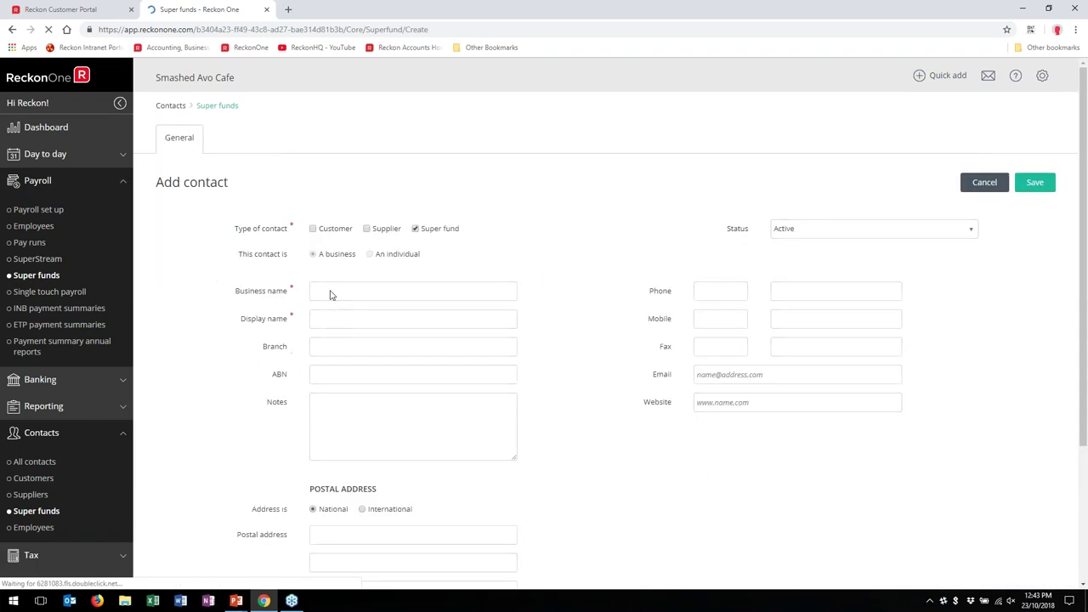
Step: Enter 'Souffle Retirement Fund' as the business name and save the contact
{"action": "left_click", "coordinate": [330, 291]}
{"action": "type", "text": "N"}
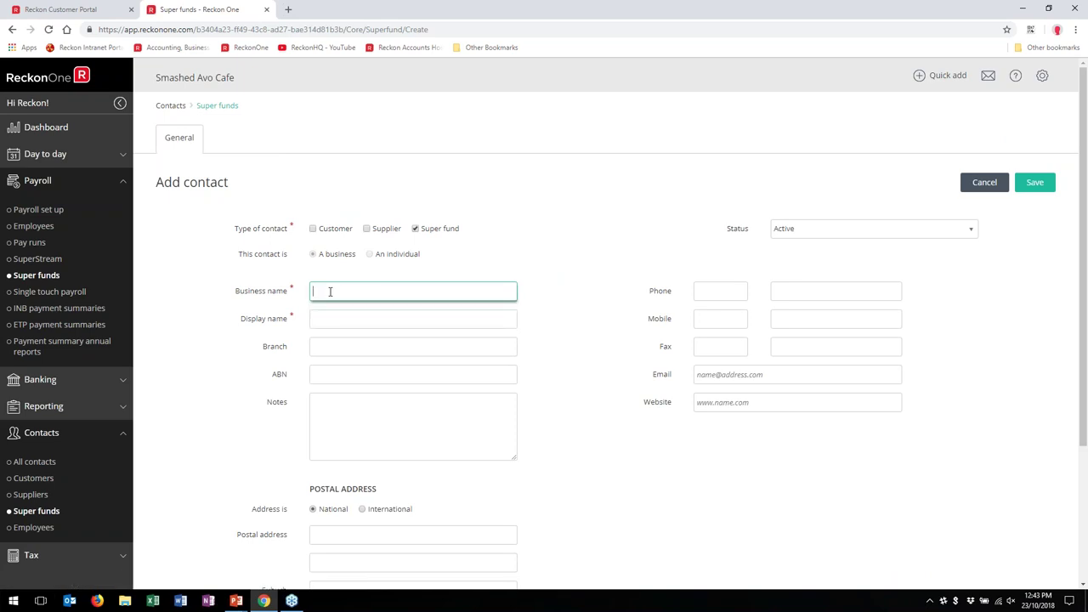
{"action": "type", "text": "Souffle Retirement Fund"}
{"action": "key", "text": "Tab"}
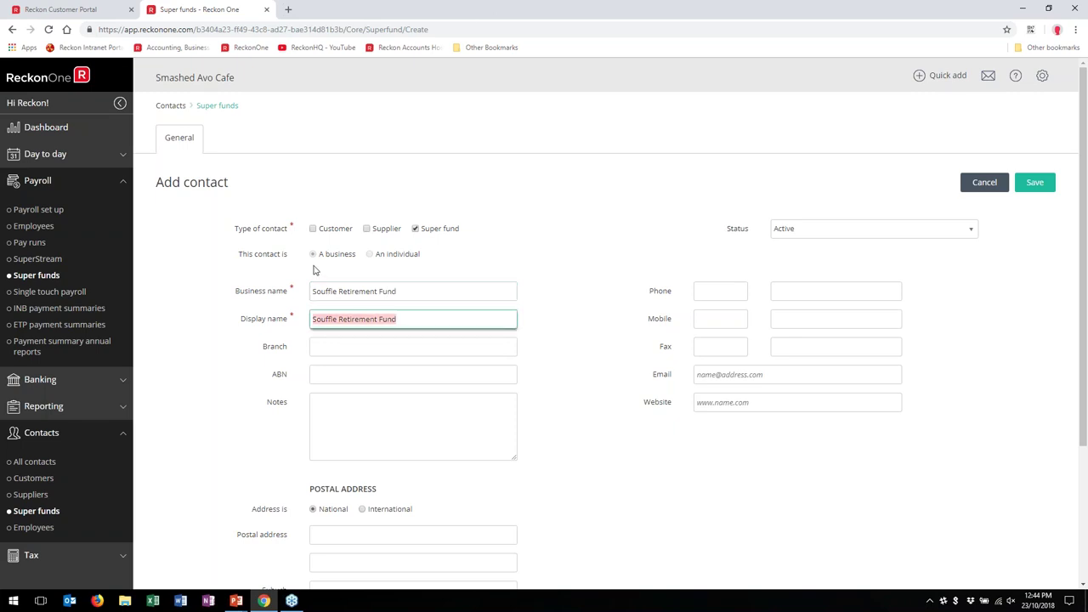
{"action": "left_click", "coordinate": [624, 264]}
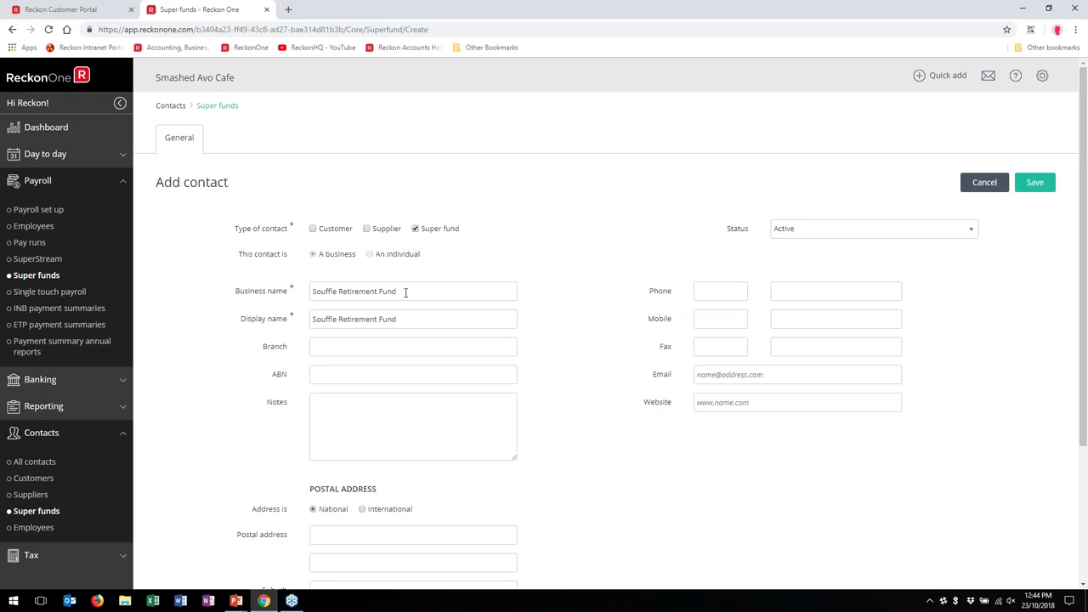
{"action": "left_click_drag", "start_coordinate": [402, 291], "coordinate": [209, 298]}
{"action": "key", "text": "ctrl+c"}
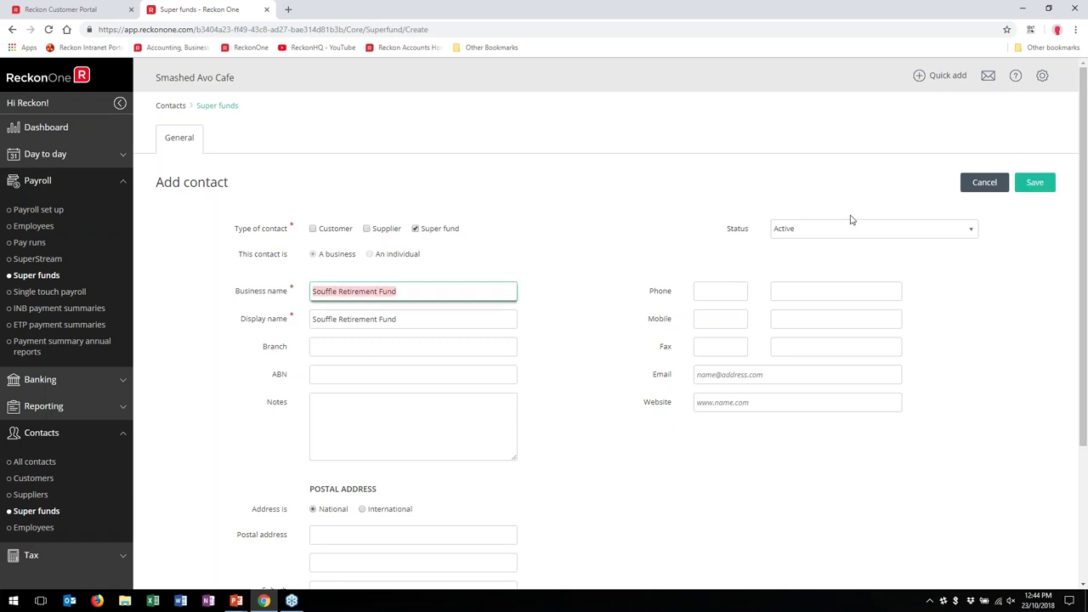
{"action": "left_click", "coordinate": [1039, 187]}
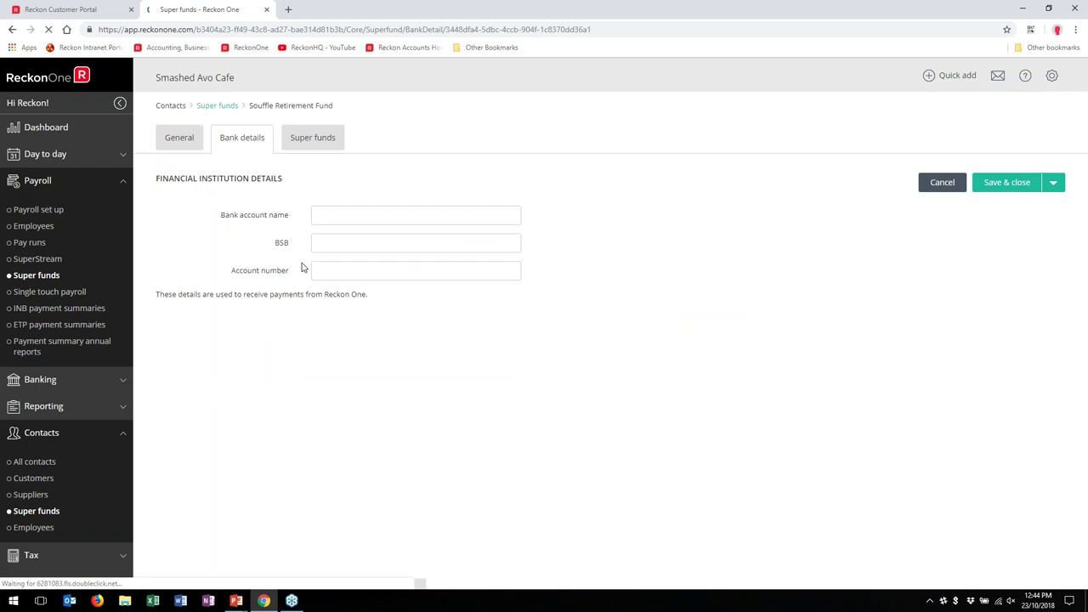
Step: Paste the fund name as the bank account name, enter a BSB, and save
{"action": "left_click", "coordinate": [357, 216]}
{"action": "key", "text": "ctrl+v"}
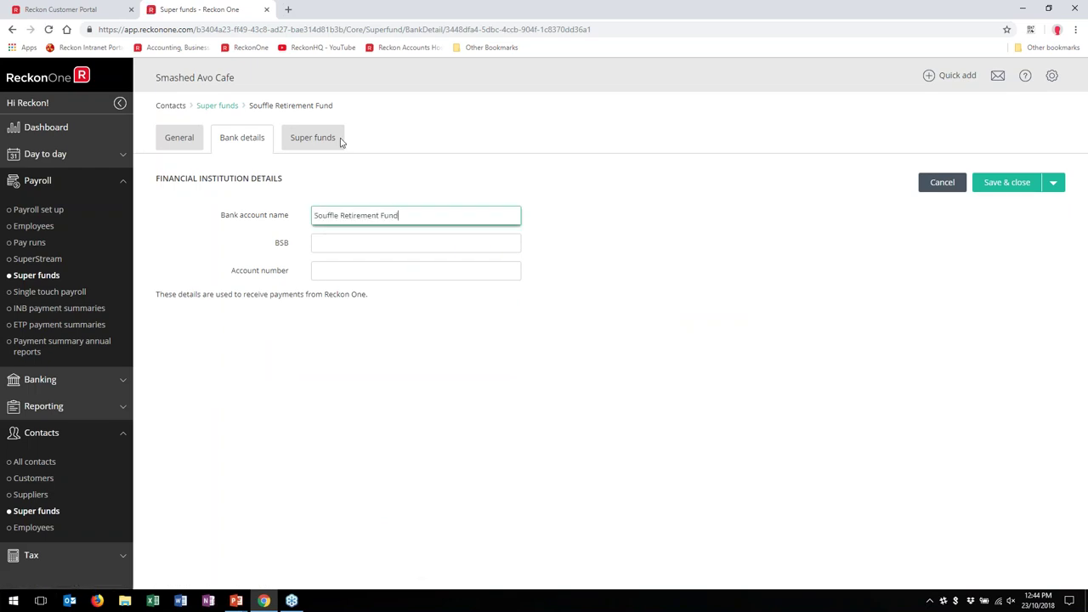
{"action": "left_click", "coordinate": [327, 242]}
{"action": "type", "text": "091"}
{"action": "key", "text": "Tab"}
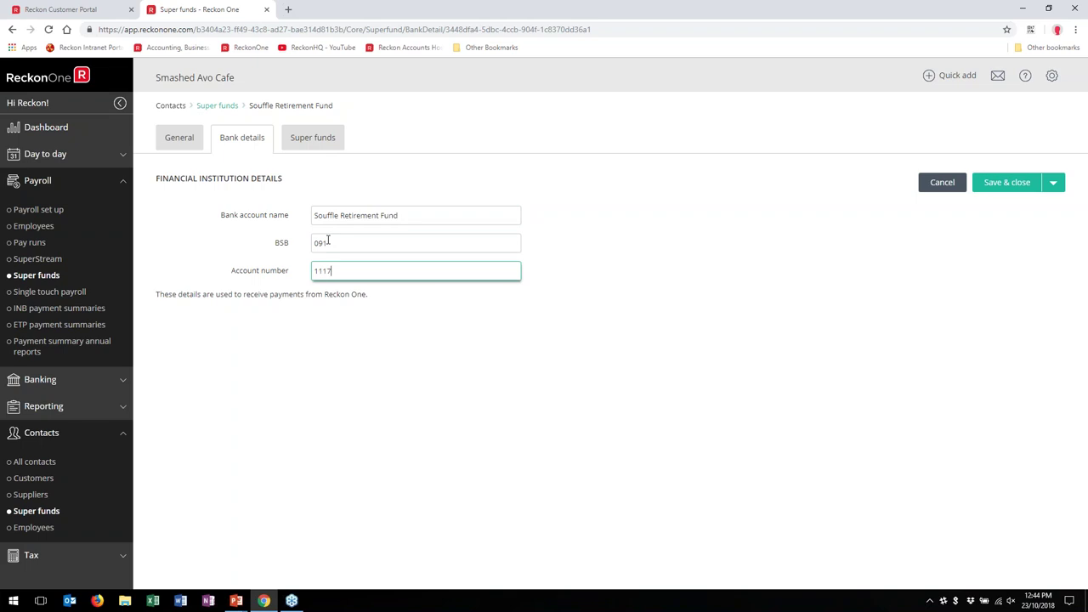
{"action": "left_click", "coordinate": [308, 142]}
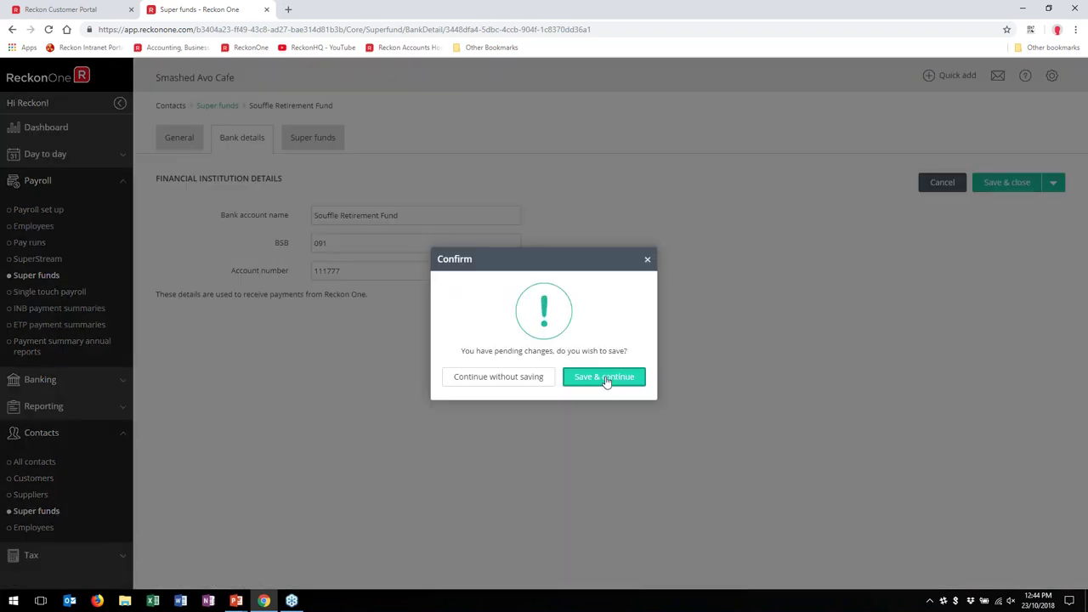
{"action": "left_click", "coordinate": [607, 380]}
Step: Correct the BSB to 091000 and save the bank details
{"action": "left_click", "coordinate": [340, 291]}
{"action": "type", "text": "091000"}
{"action": "left_click", "coordinate": [316, 138]}
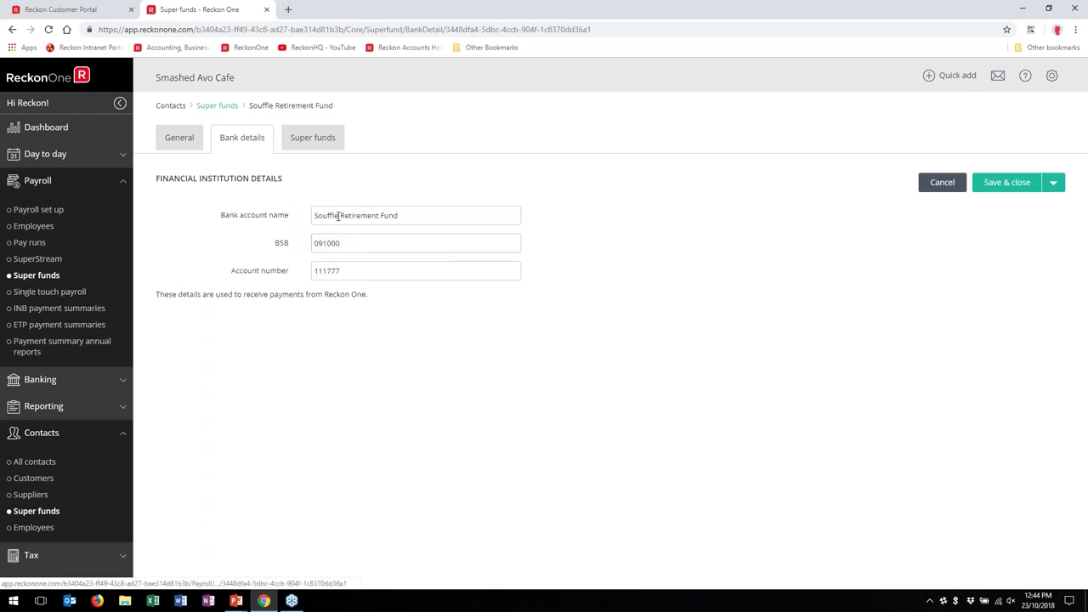
{"action": "left_click", "coordinate": [577, 382]}
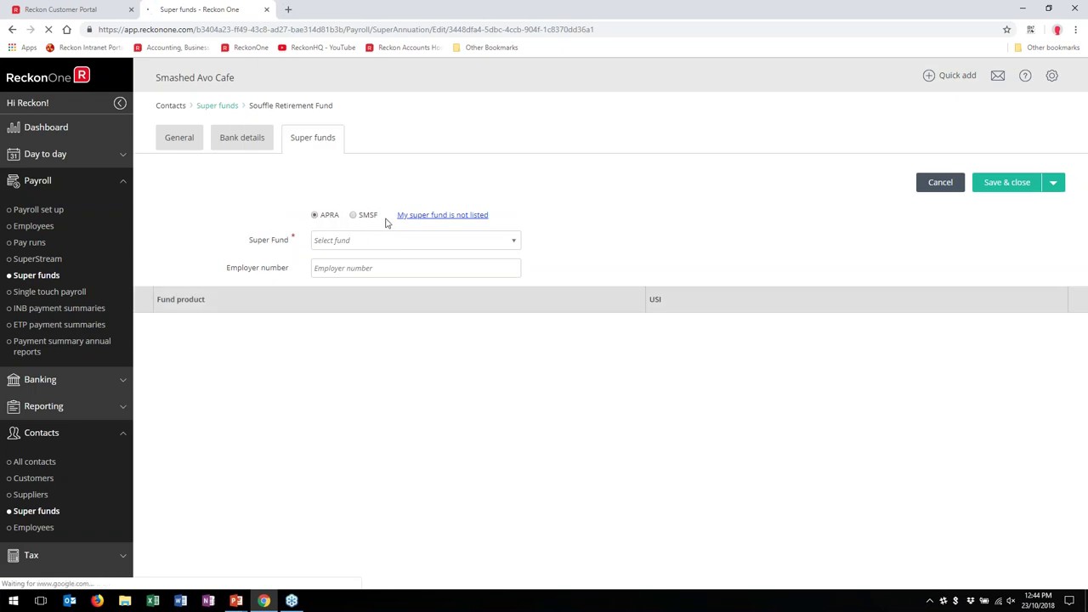
Step: Pick AMP Superannuation Savings Trust from the registered APRA fund list
{"action": "left_click", "coordinate": [514, 244]}
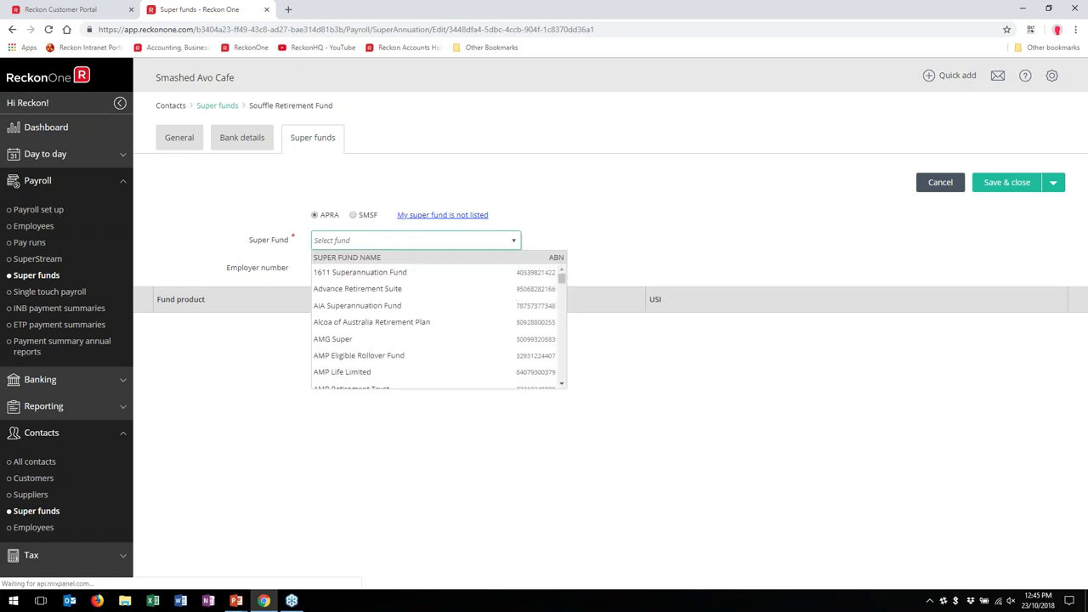
{"action": "scroll", "coordinate": [371, 330], "scroll_direction": "down", "scroll_amount": 1}
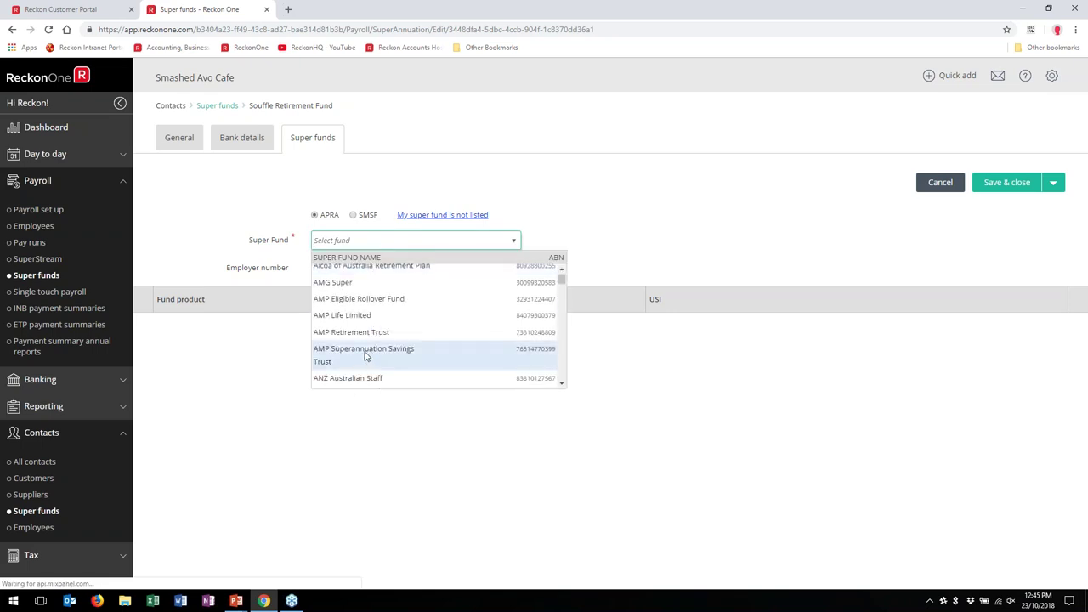
{"action": "scroll", "coordinate": [363, 348], "scroll_direction": "down", "scroll_amount": 2}
{"action": "scroll", "coordinate": [364, 345], "scroll_direction": "up", "scroll_amount": 1}
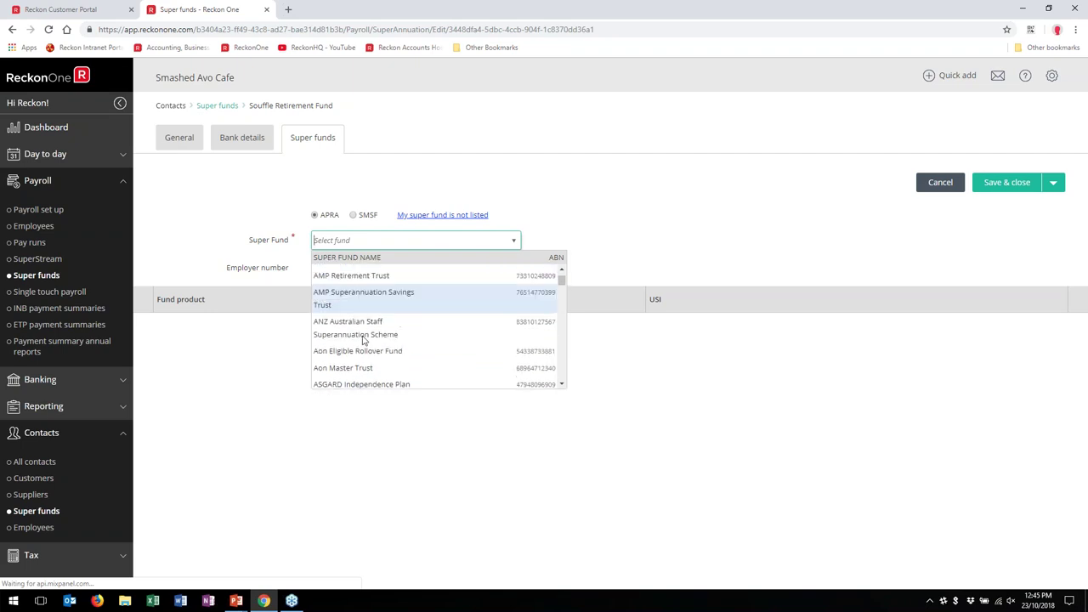
{"action": "left_click", "coordinate": [366, 291]}
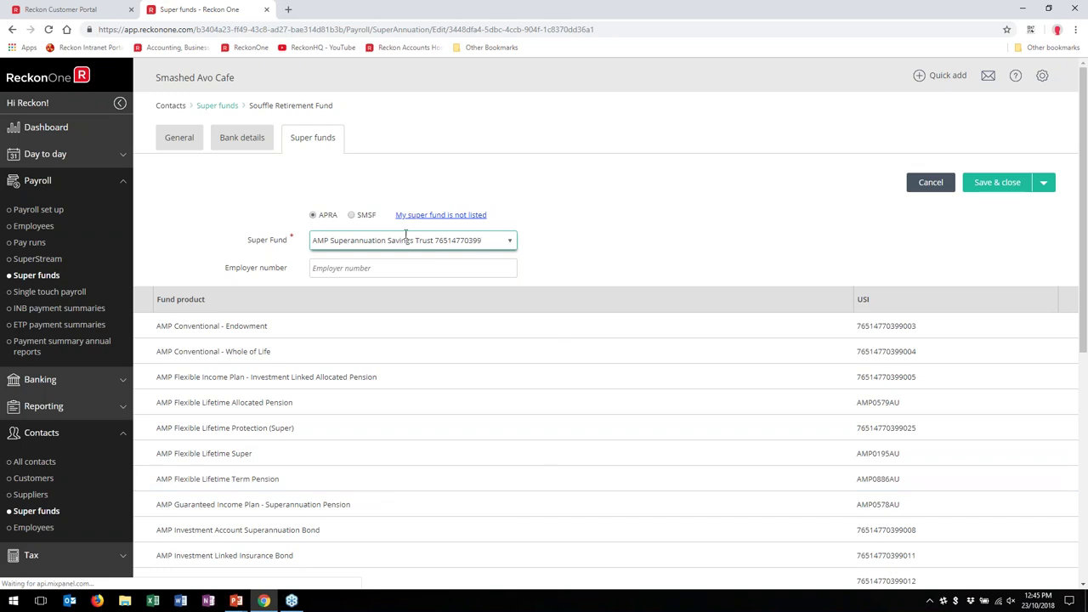
Step: Try the SMSF option and the 'My super fund is not listed' form, then cancel
{"action": "left_click", "coordinate": [352, 215]}
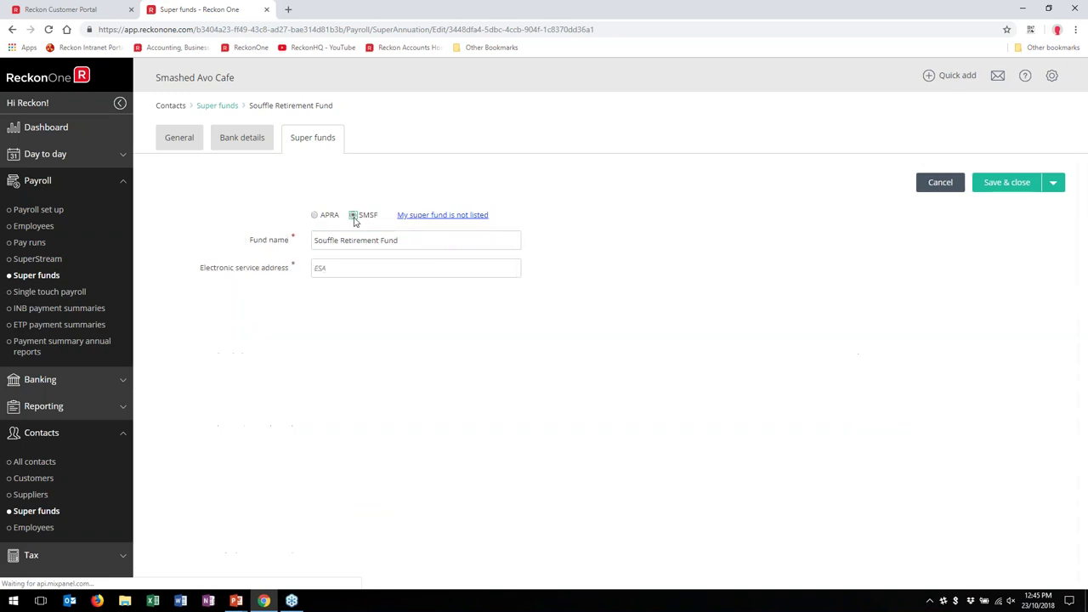
{"action": "left_click", "coordinate": [379, 273]}
{"action": "type", "text": "Souffle"}
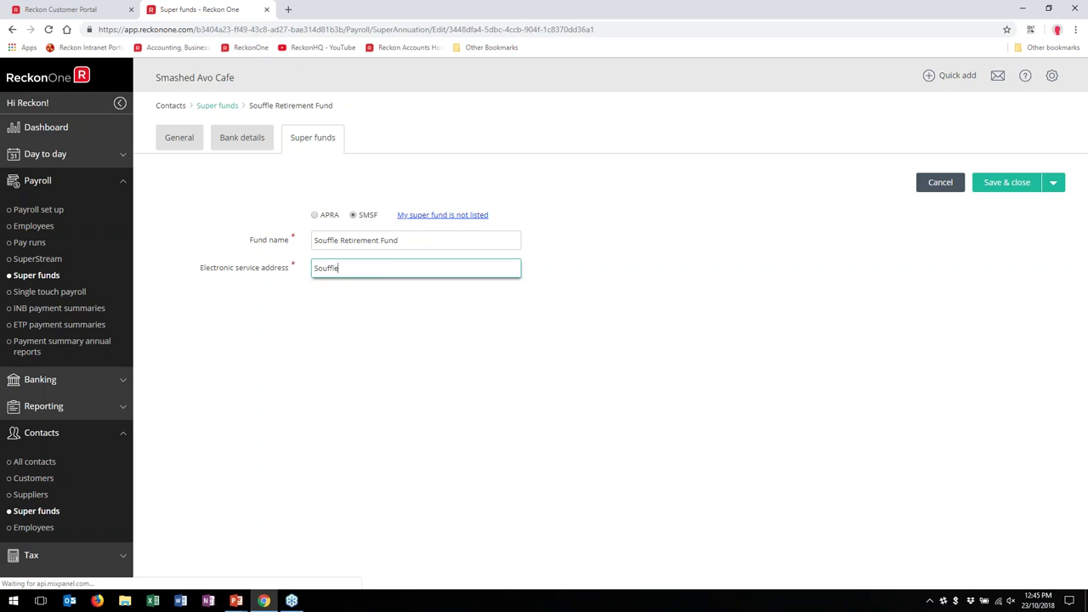
{"action": "left_click", "coordinate": [442, 215]}
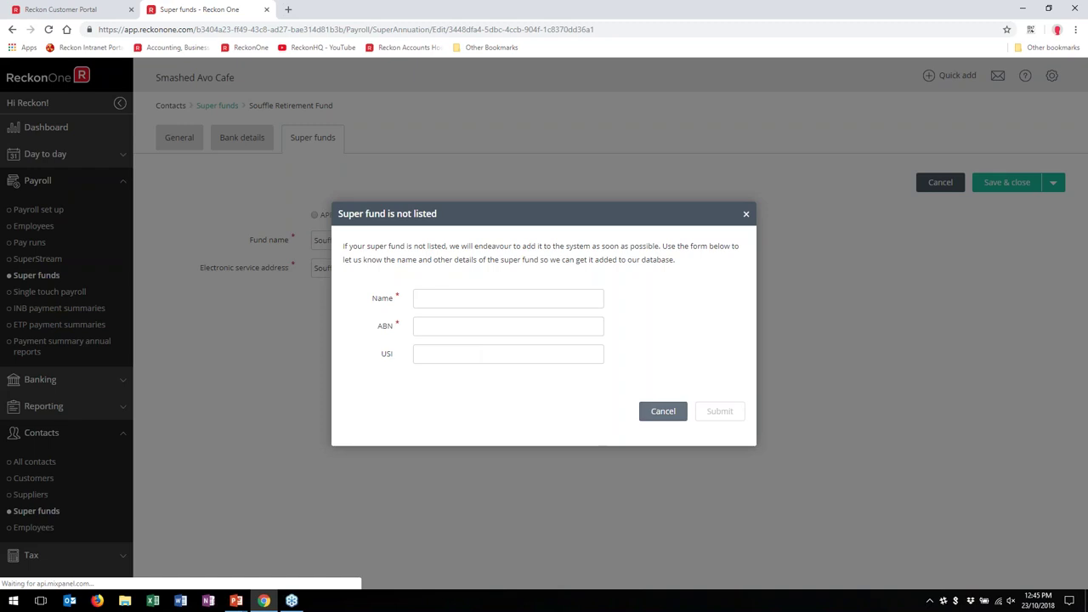
{"action": "left_click", "coordinate": [675, 412]}
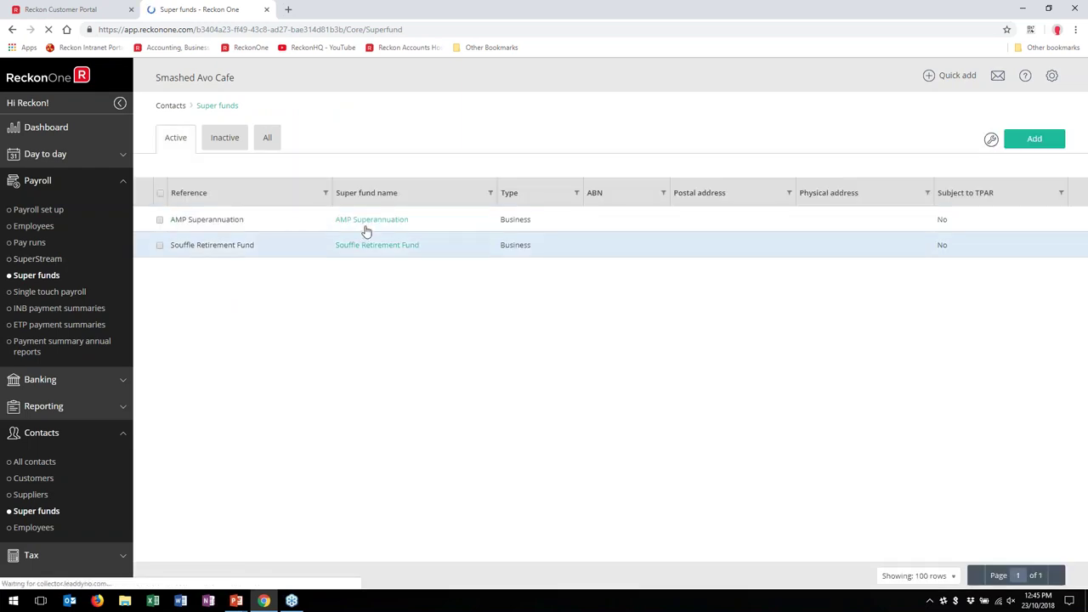
Step: View the AMP Superannuation fund contact without changes, then go to the Employees list
{"action": "left_click", "coordinate": [371, 220]}
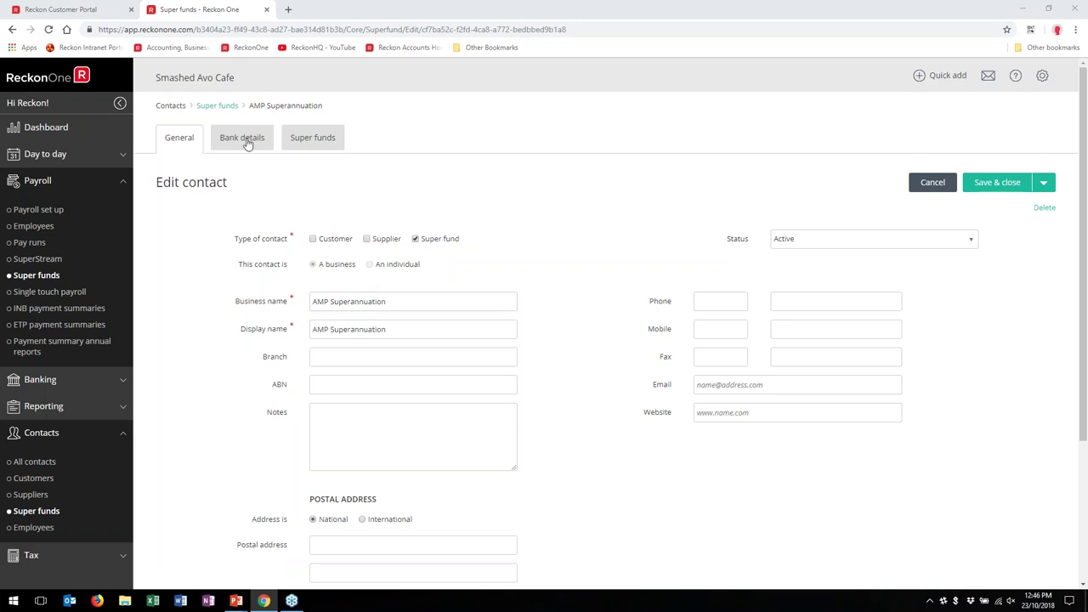
{"action": "left_click", "coordinate": [929, 181]}
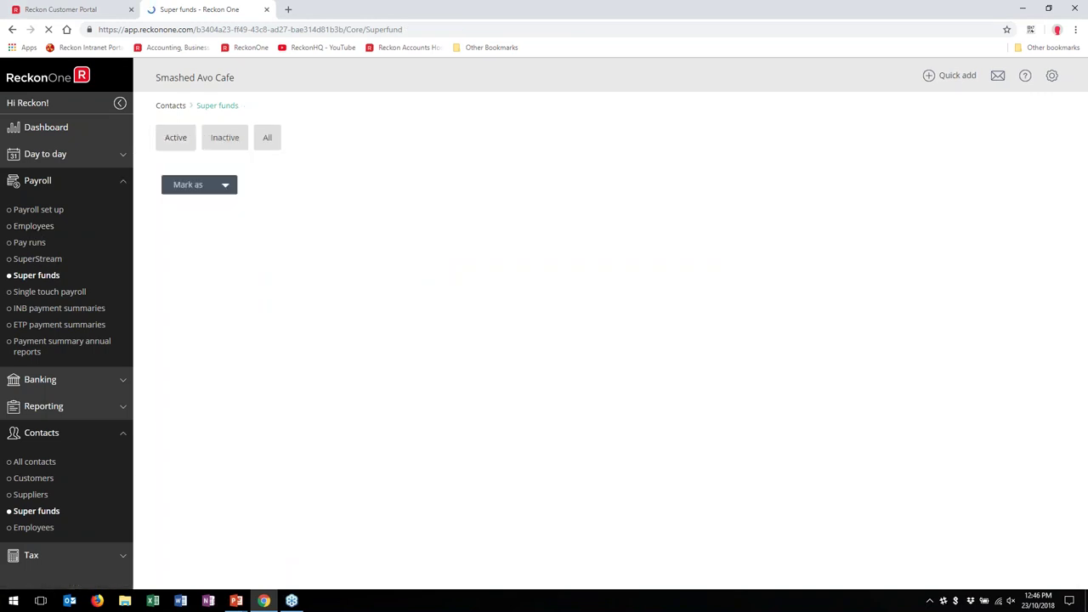
{"action": "left_click", "coordinate": [33, 225]}
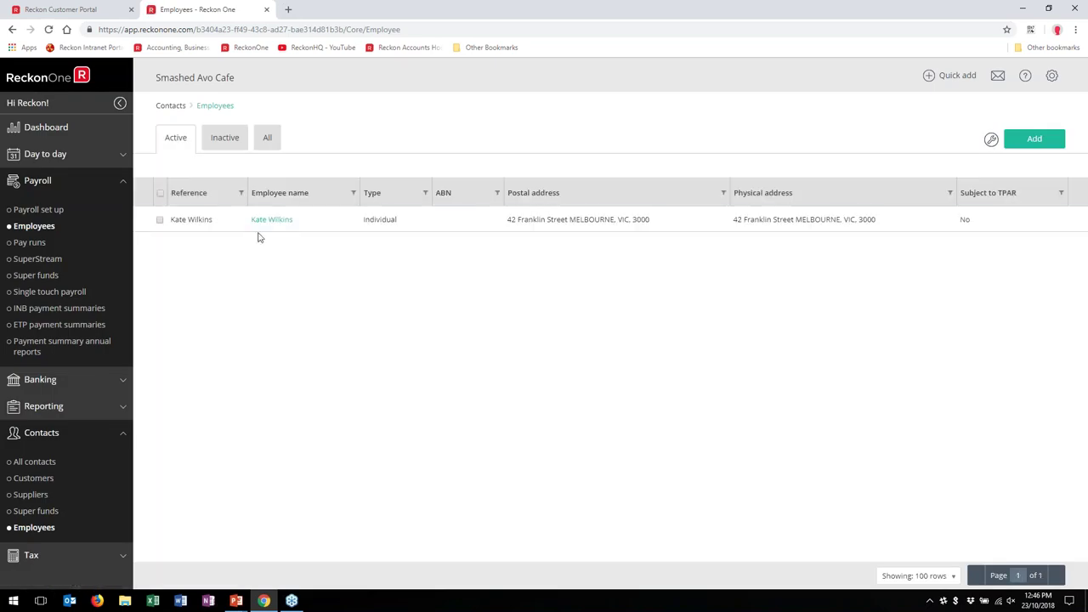
Step: Open the employee's contact record and keep the current employee username
{"action": "left_click", "coordinate": [266, 221]}
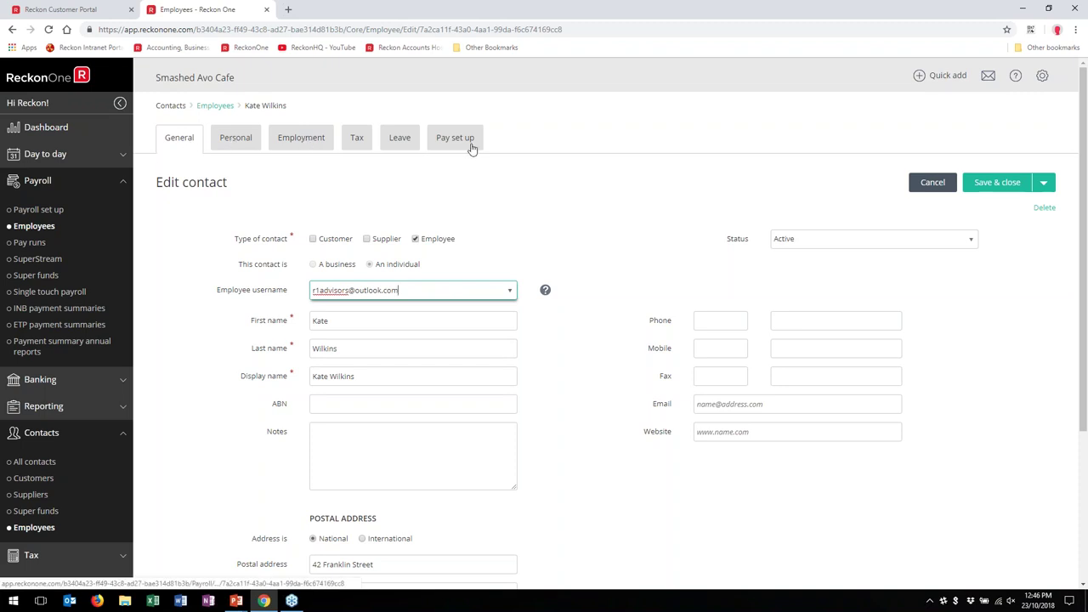
{"action": "left_click", "coordinate": [510, 293]}
{"action": "left_click", "coordinate": [546, 290]}
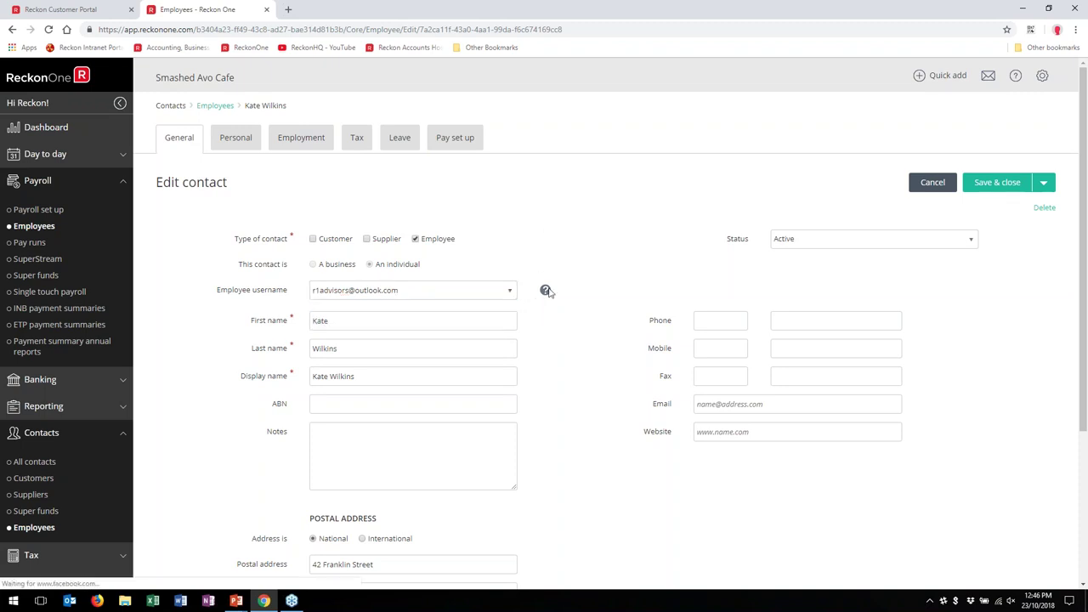
{"action": "mouse_move", "coordinate": [548, 292]}
Step: Enter the employee's mobile number and e-mail address
{"action": "left_click", "coordinate": [723, 349]}
{"action": "type", "text": "044"}
{"action": "key", "text": "Tab"}
{"action": "type", "text": "132"}
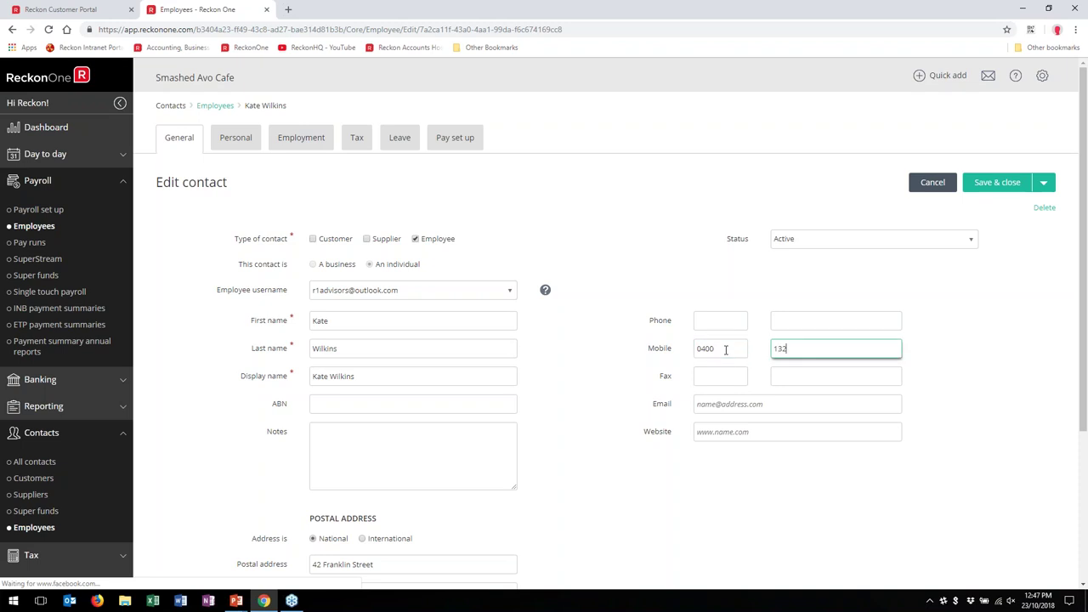
{"action": "key", "text": "Tab"}
{"action": "key", "text": "Tab"}
{"action": "key", "text": "Tab"}
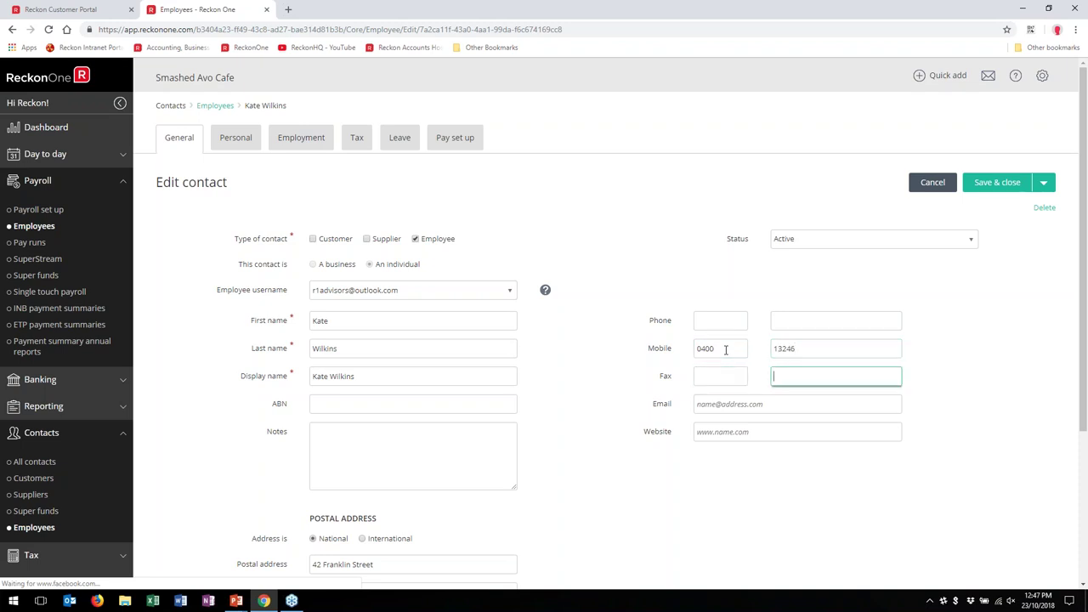
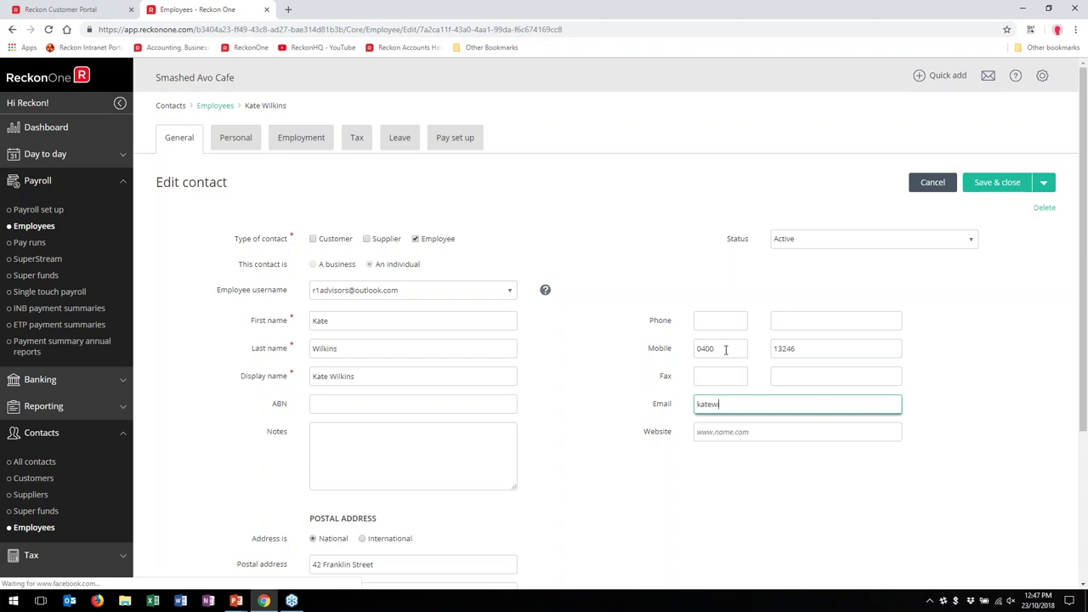
{"action": "scroll", "coordinate": [440, 428], "scroll_direction": "down", "scroll_amount": 3}
{"action": "scroll", "coordinate": [435, 428], "scroll_direction": "up", "scroll_amount": 3}
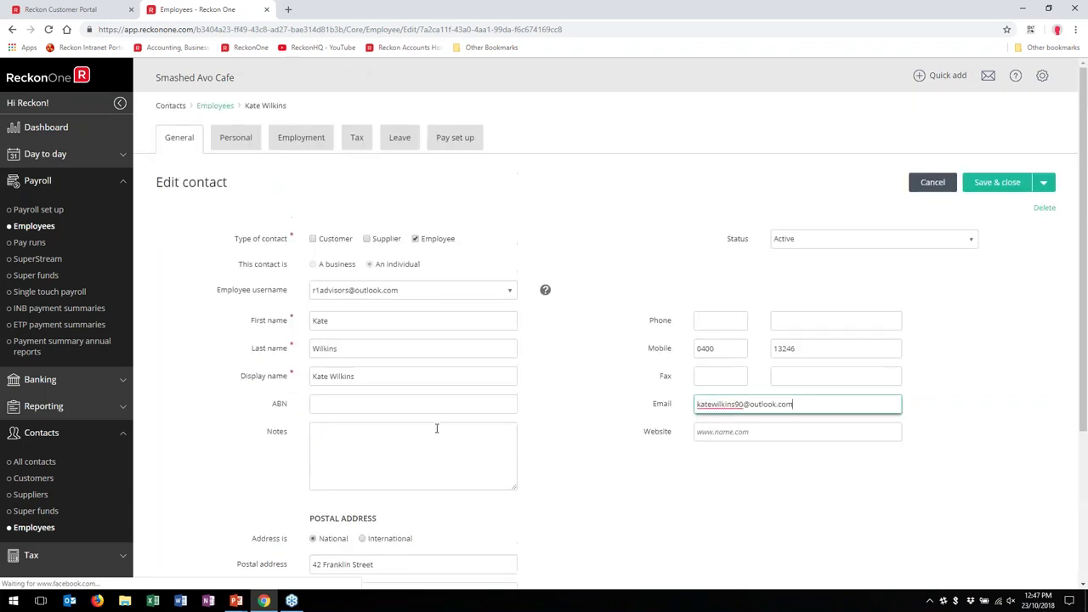
{"action": "left_click", "coordinate": [225, 146]}
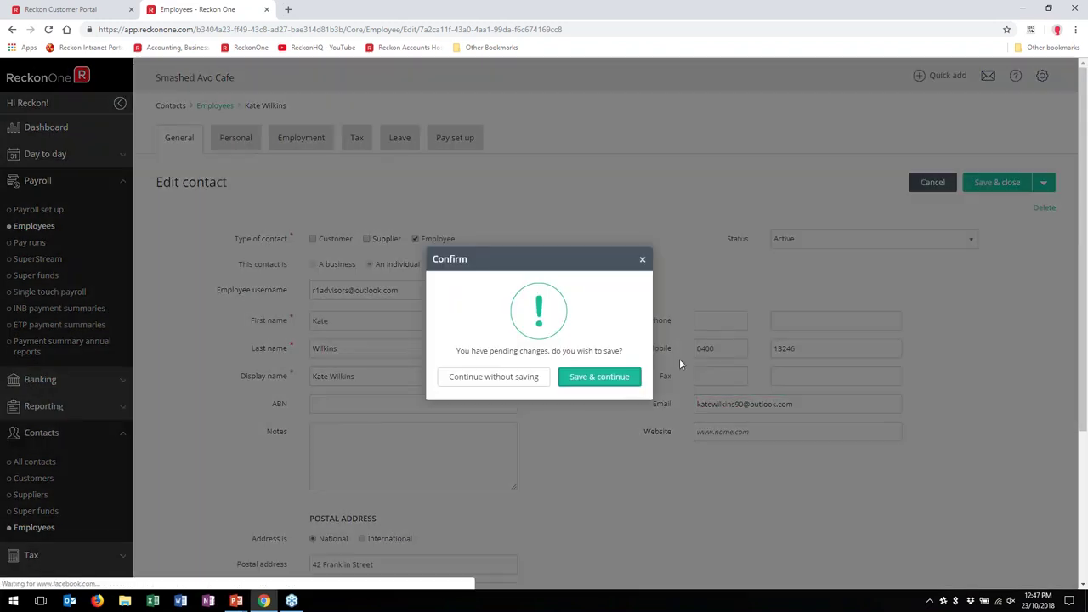
Step: Save the contact changes and begin setting a payslip PDF password
{"action": "left_click", "coordinate": [595, 379]}
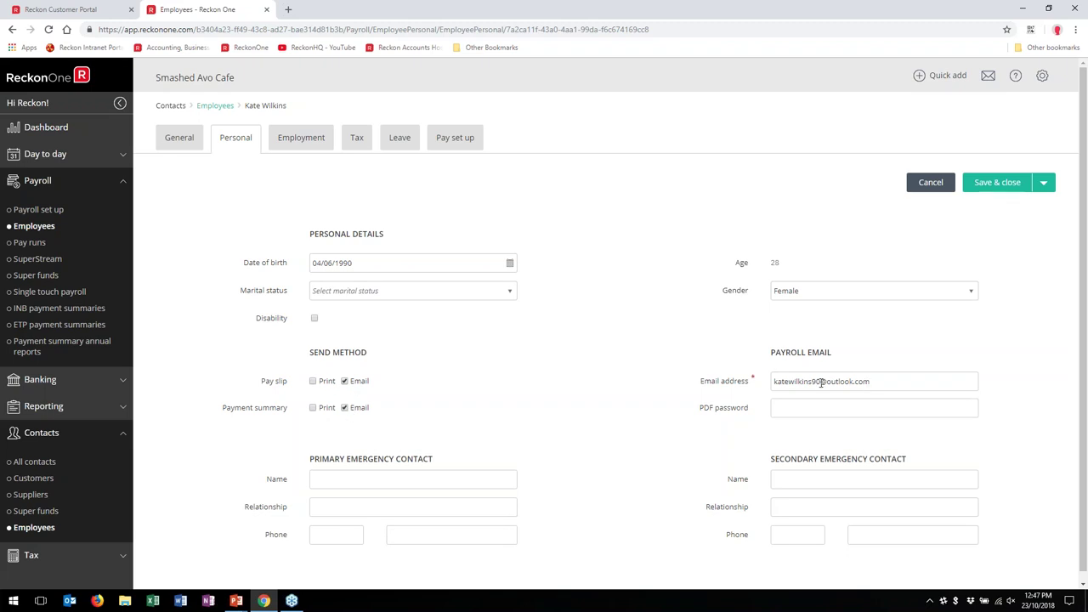
{"action": "left_click", "coordinate": [816, 409]}
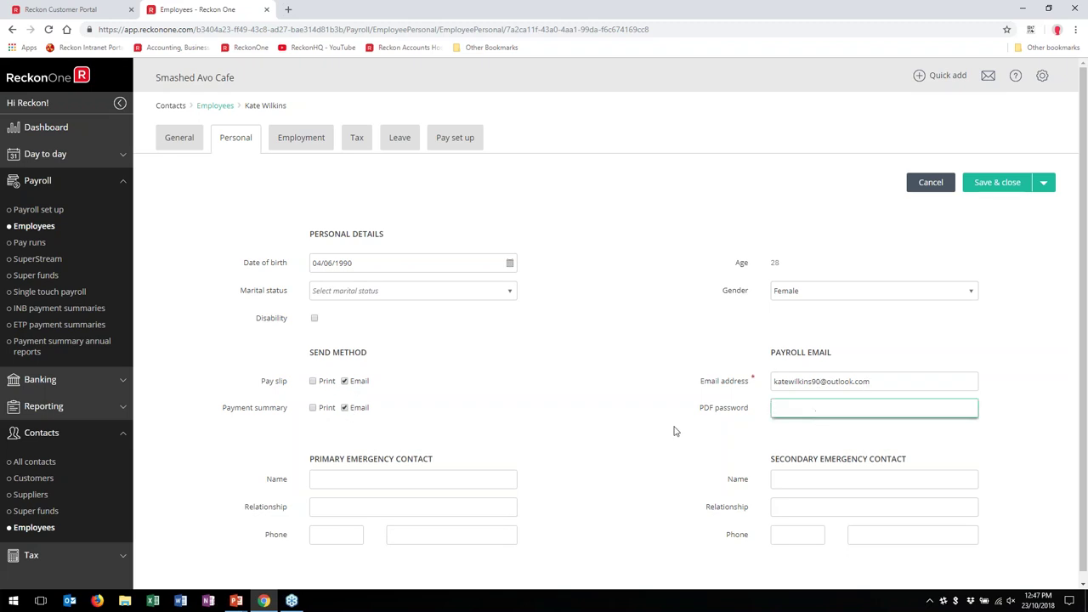
{"action": "left_click", "coordinate": [785, 405]}
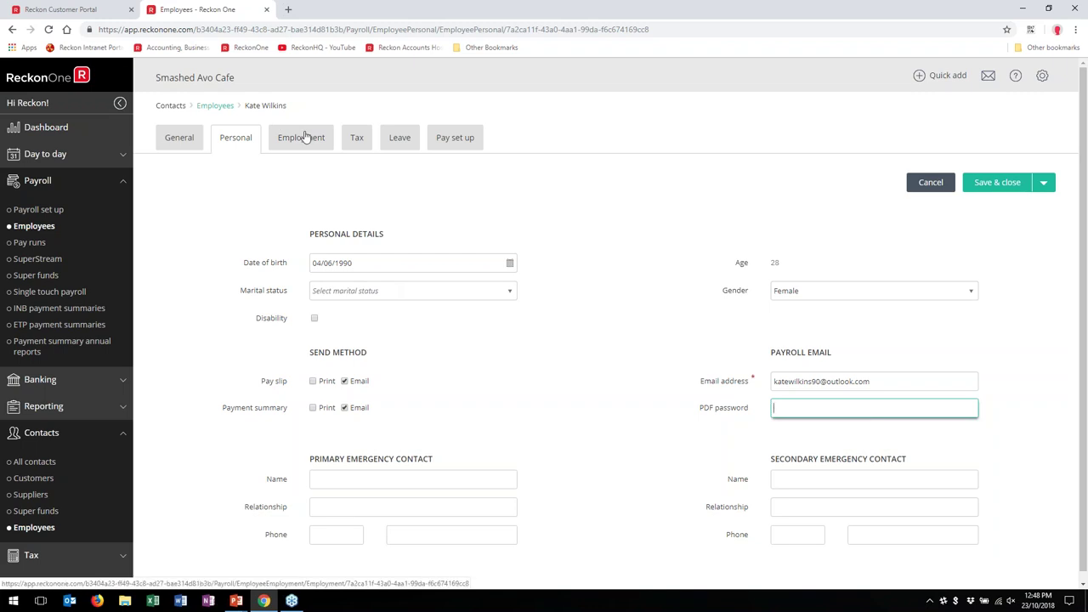
Step: Confirm Full time employment, award Not applicable, Fortnightly pay on the Kitchen schedule
{"action": "left_click", "coordinate": [306, 137]}
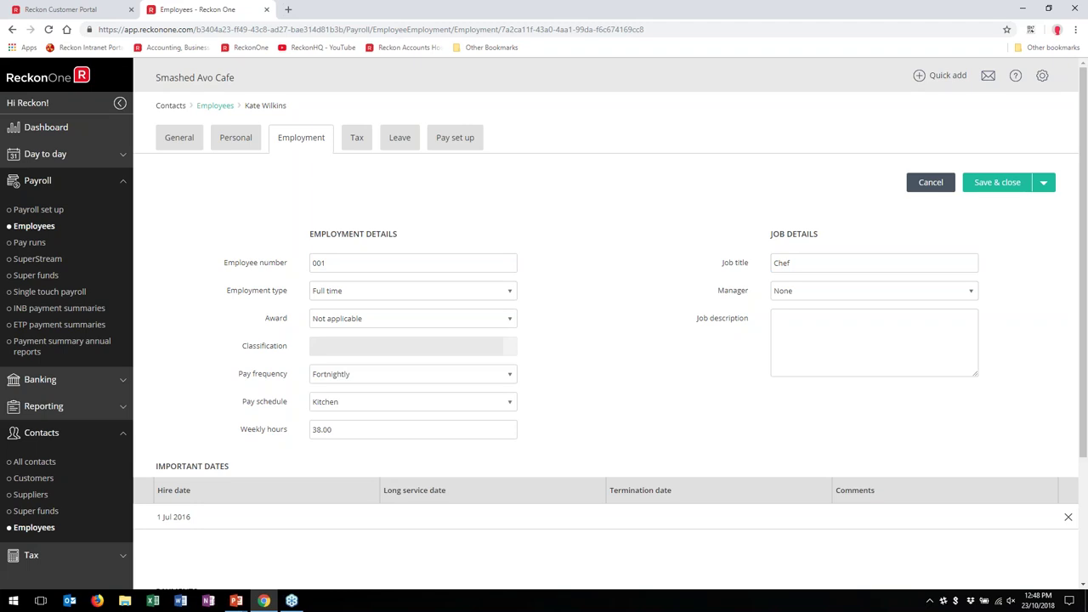
{"action": "left_click", "coordinate": [509, 293]}
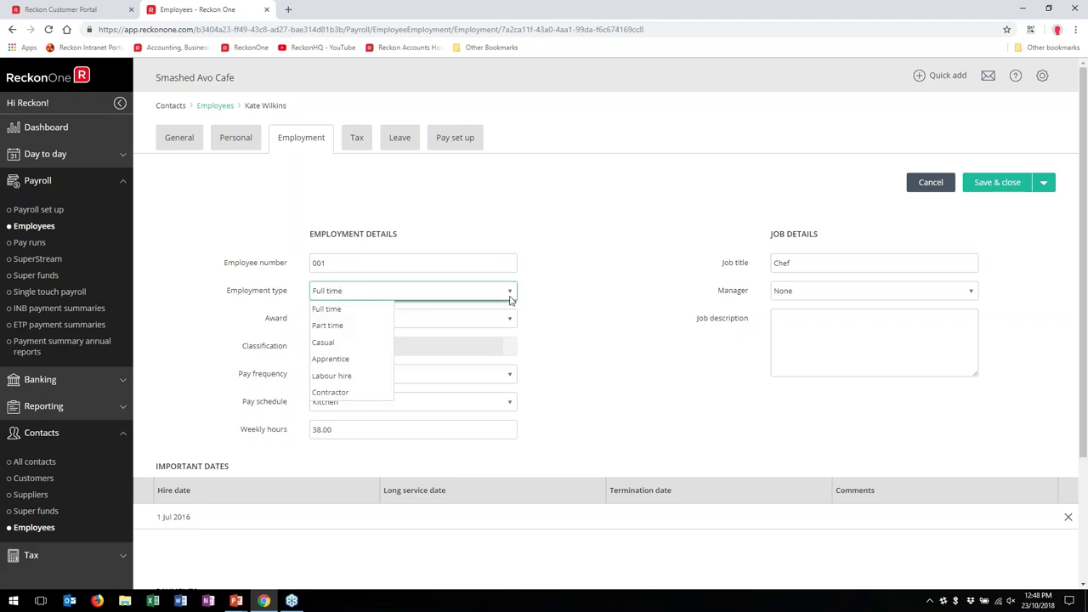
{"action": "left_click", "coordinate": [571, 291]}
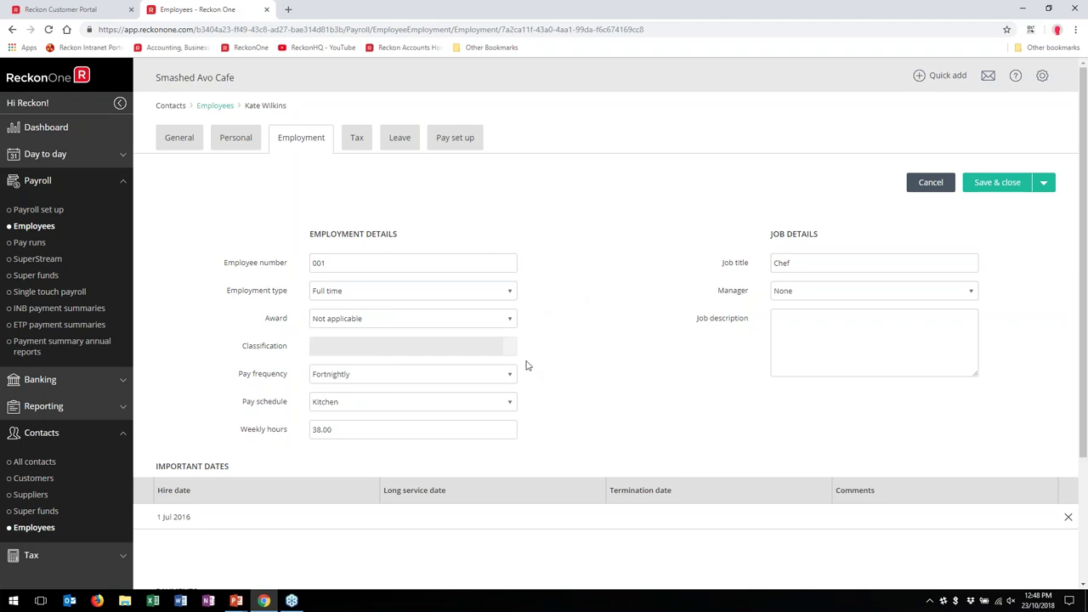
{"action": "left_click", "coordinate": [507, 322]}
{"action": "left_click", "coordinate": [550, 301]}
{"action": "left_click", "coordinate": [510, 375]}
{"action": "left_click", "coordinate": [584, 365]}
{"action": "left_click", "coordinate": [509, 403]}
{"action": "left_click", "coordinate": [546, 381]}
{"action": "scroll", "coordinate": [592, 352], "scroll_direction": "down", "scroll_amount": 3}
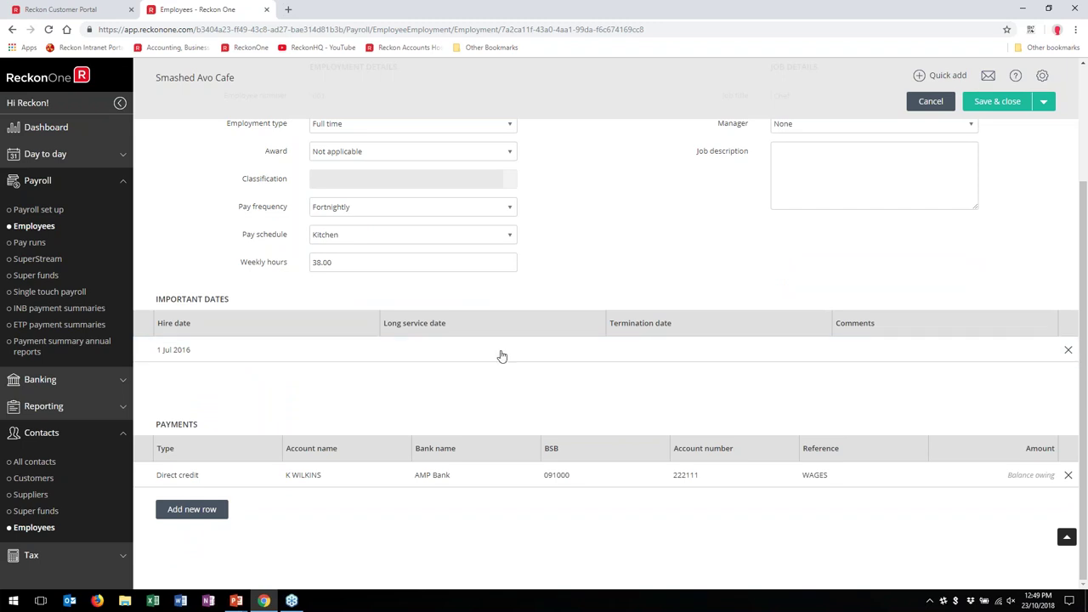
{"action": "left_click", "coordinate": [753, 363]}
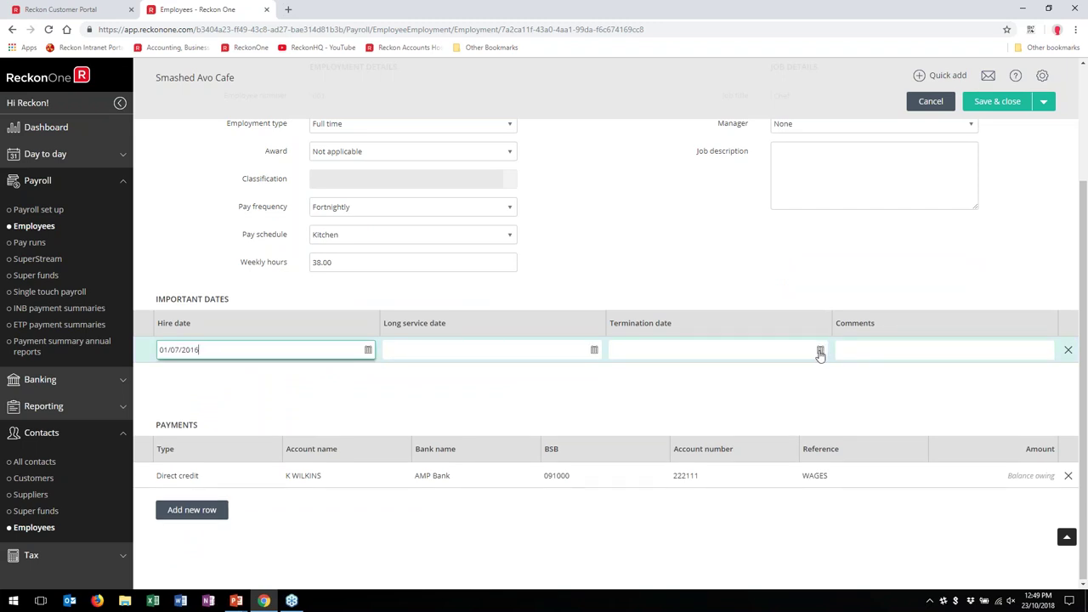
{"action": "left_click", "coordinate": [819, 350]}
{"action": "left_click", "coordinate": [636, 418]}
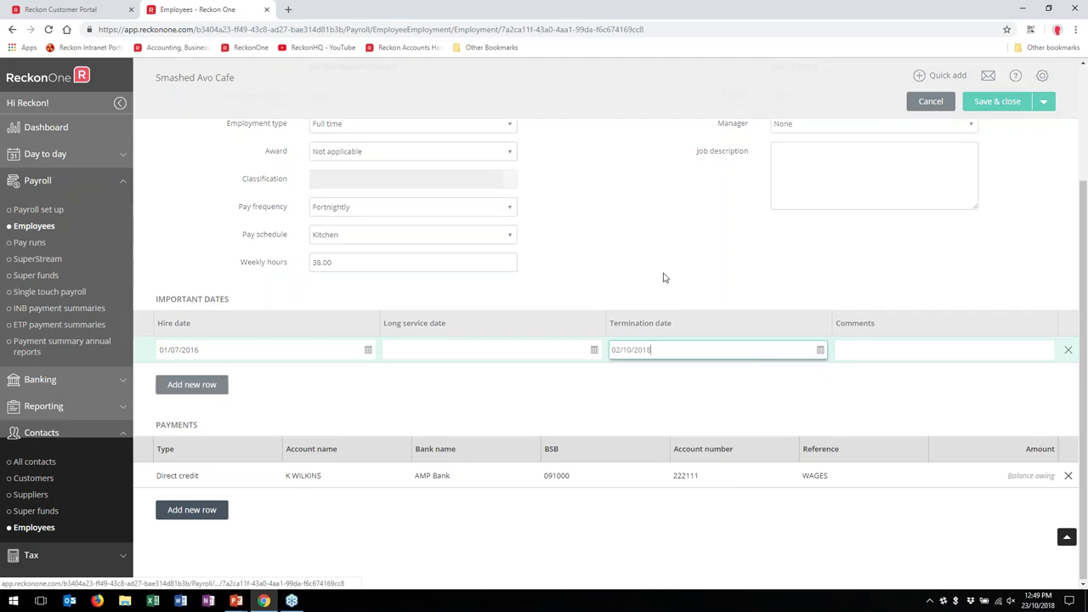
{"action": "left_click", "coordinate": [658, 258]}
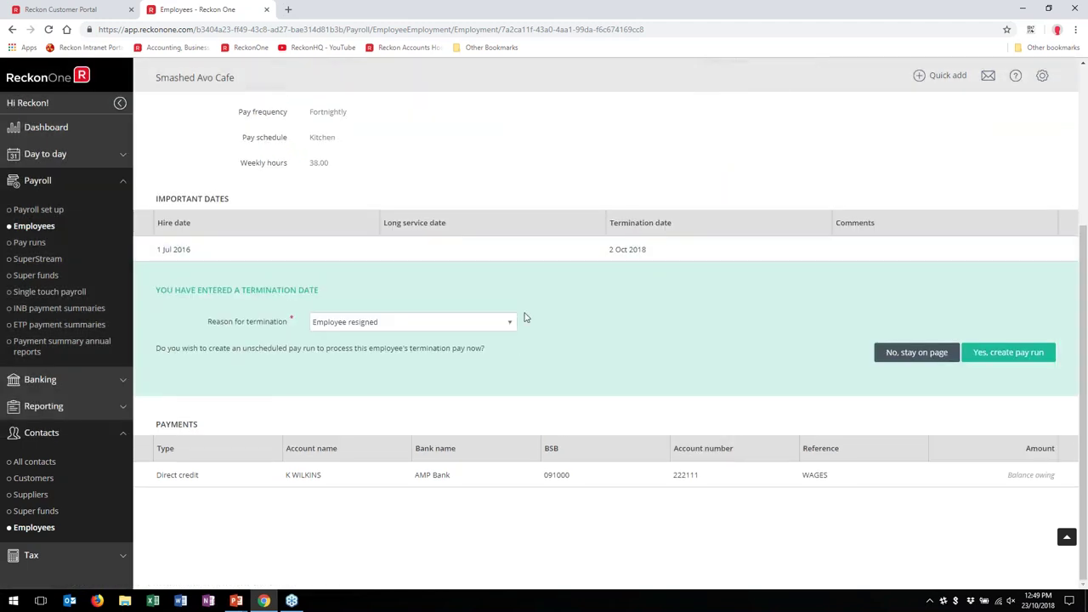
{"action": "left_click", "coordinate": [501, 329]}
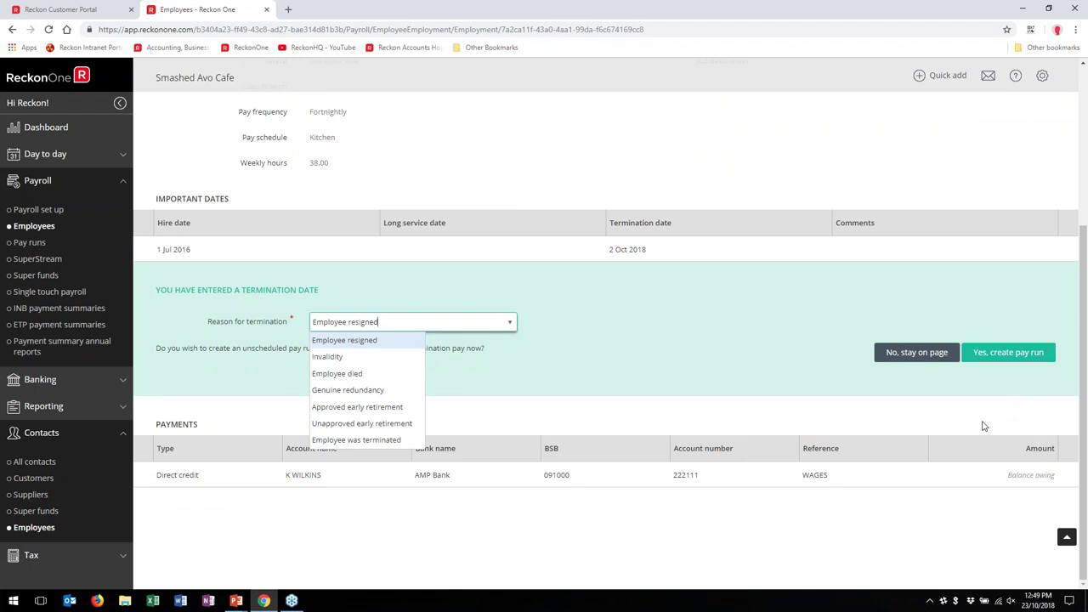
{"action": "left_click", "coordinate": [929, 401]}
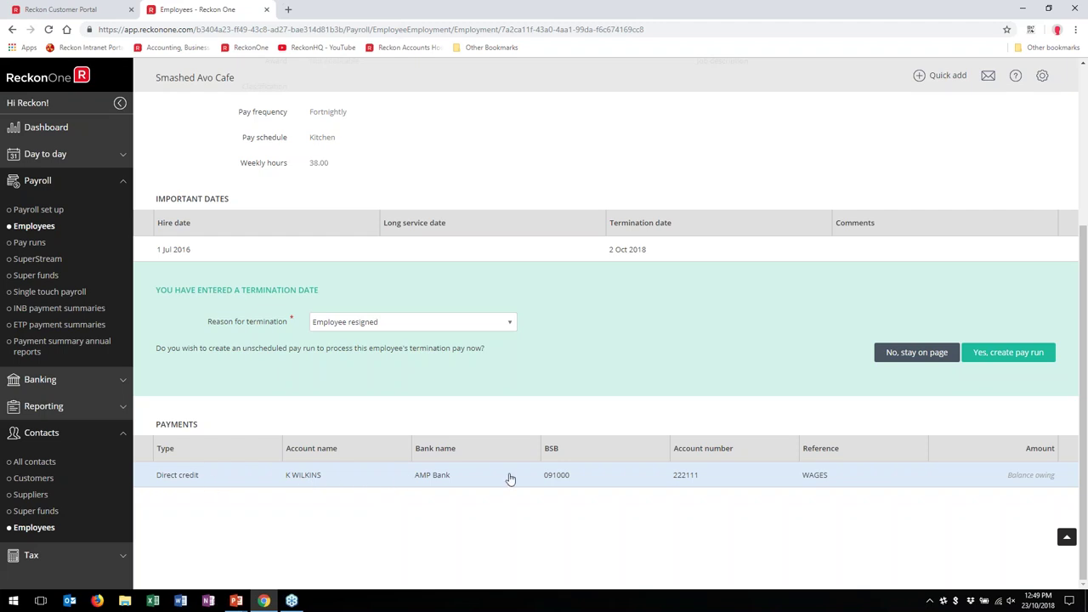
{"action": "left_click", "coordinate": [916, 352]}
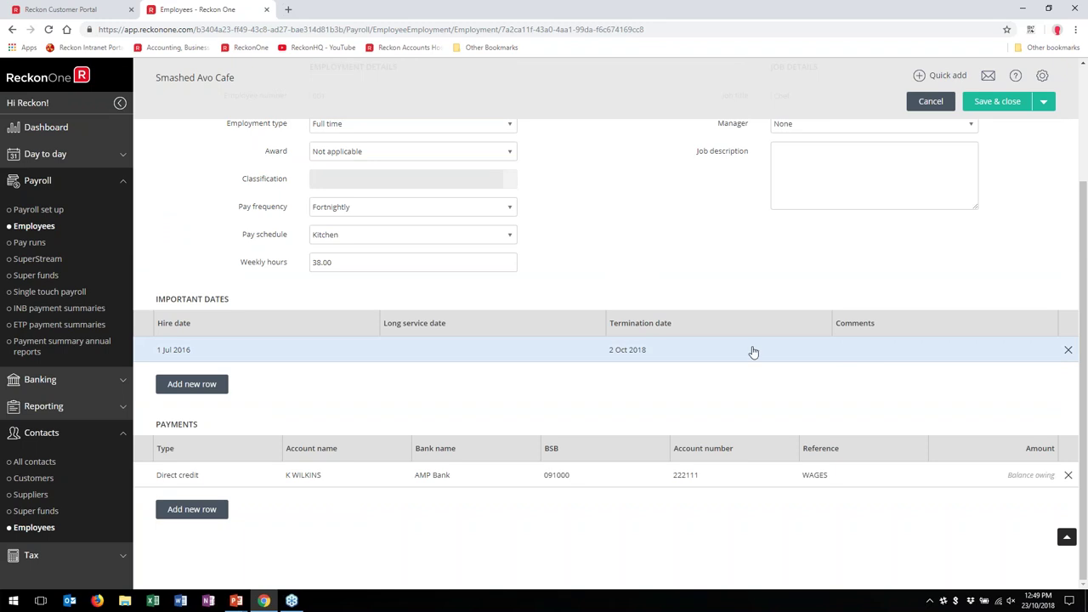
{"action": "left_click", "coordinate": [764, 350]}
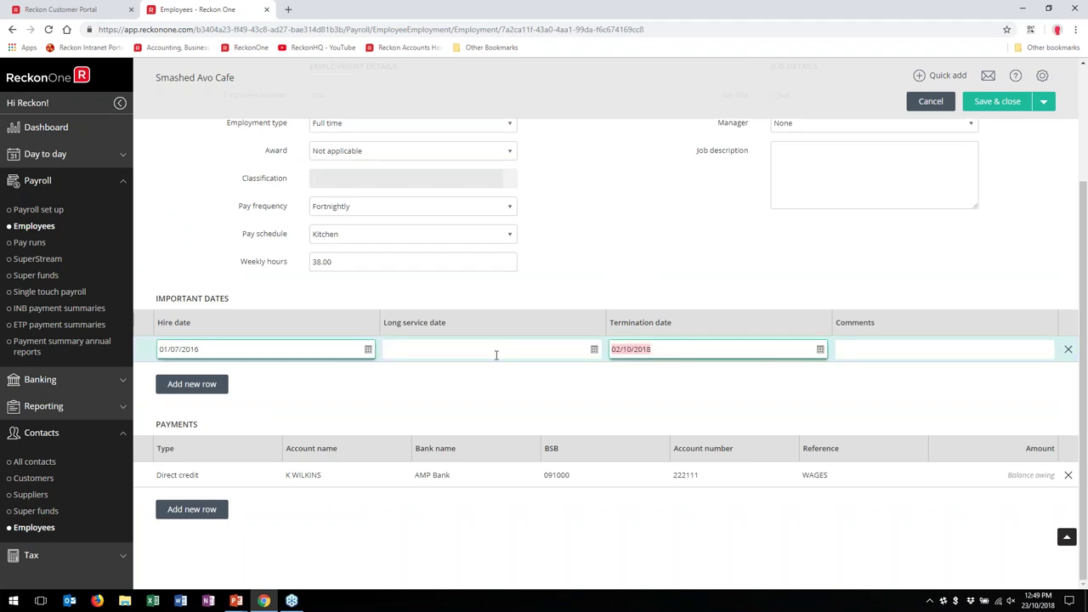
{"action": "key", "text": "BackSpace"}
{"action": "left_click", "coordinate": [687, 561]}
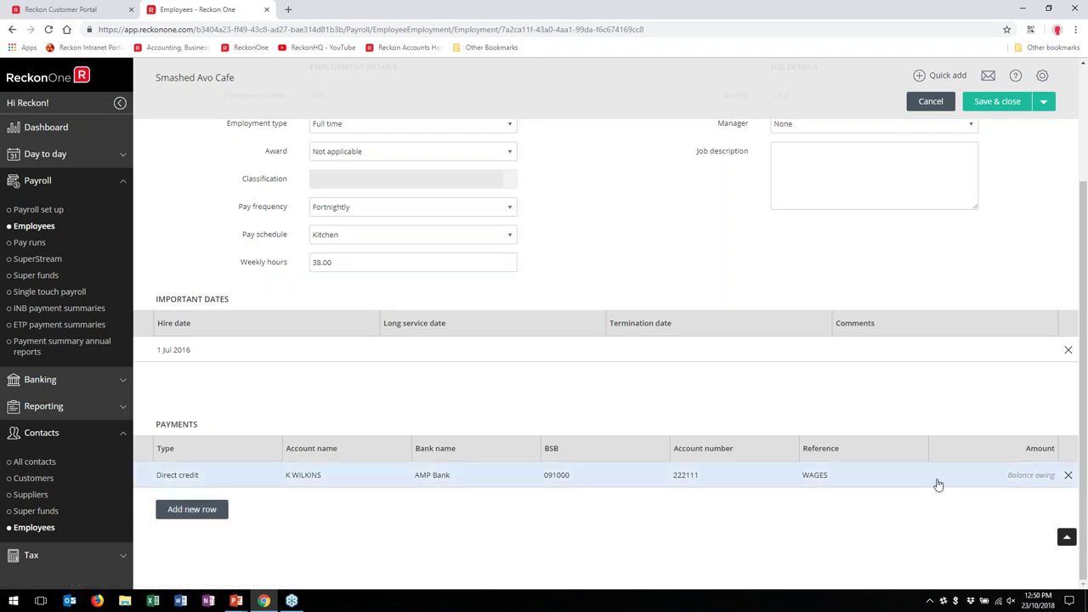
{"action": "scroll", "coordinate": [793, 377], "scroll_direction": "up", "scroll_amount": 2}
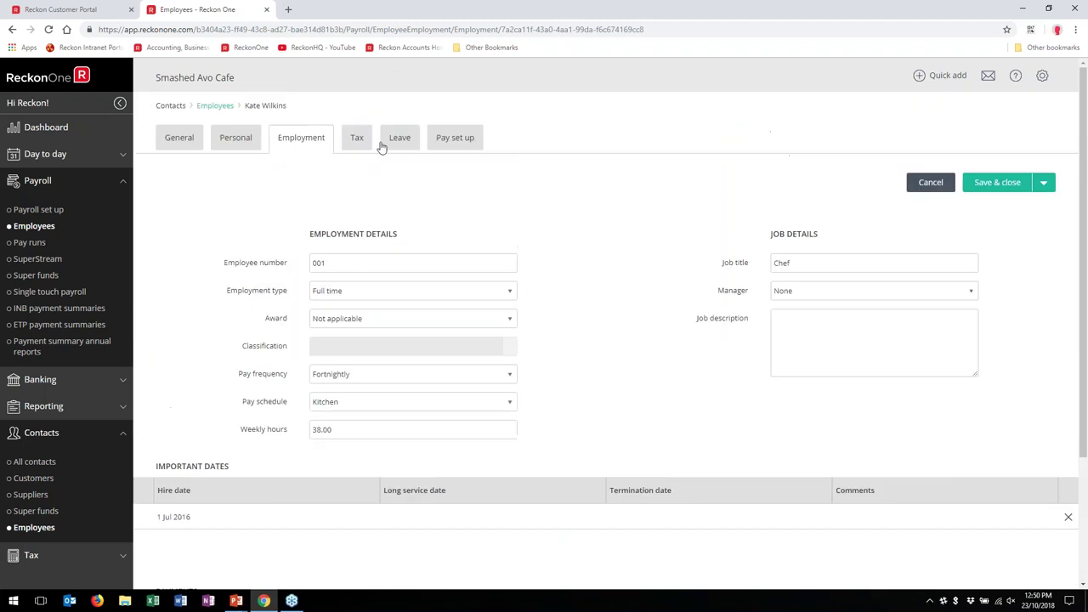
Step: Open the Tax details without saving and review the tax scale list
{"action": "left_click", "coordinate": [360, 142]}
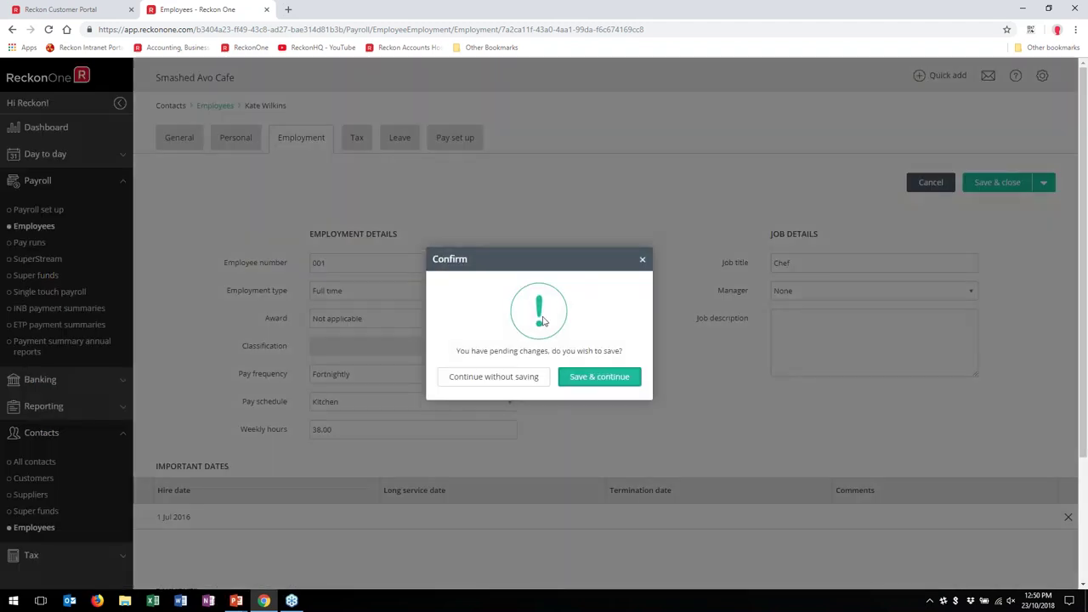
{"action": "left_click", "coordinate": [514, 378]}
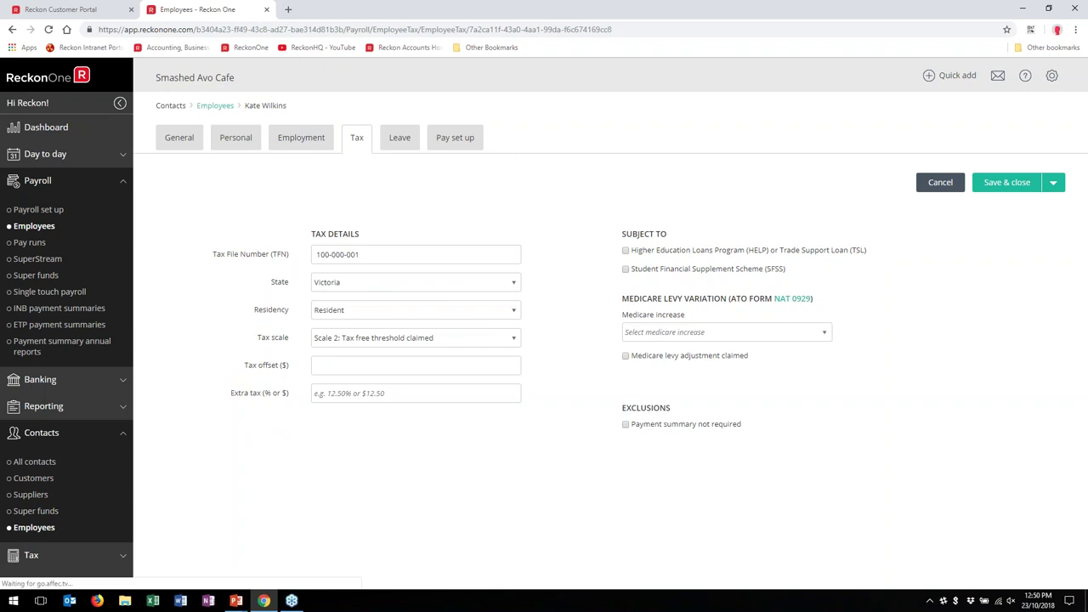
{"action": "left_click", "coordinate": [508, 313]}
{"action": "left_click", "coordinate": [513, 340]}
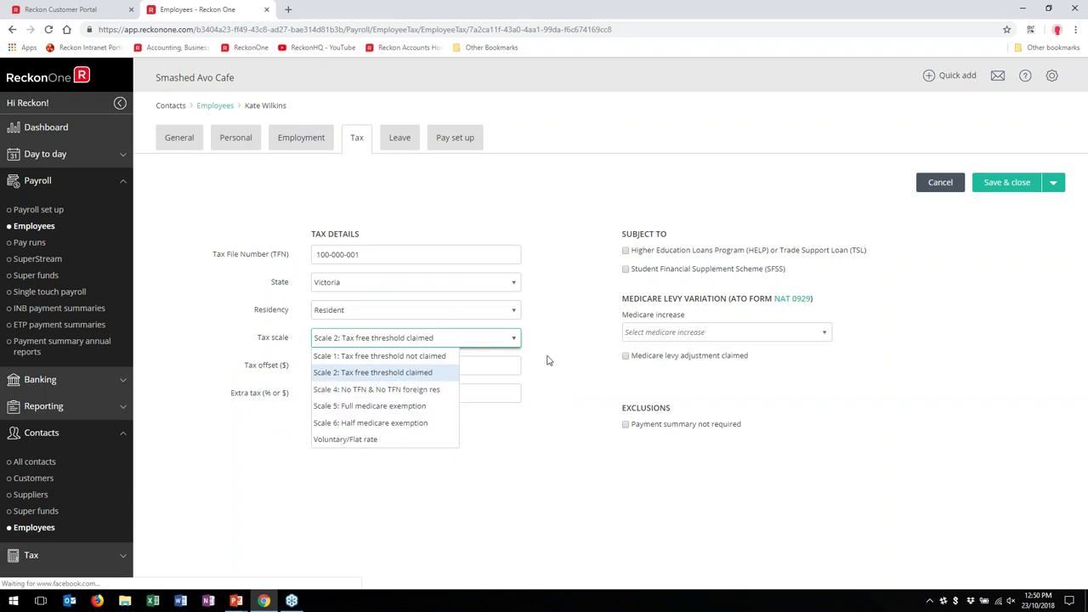
{"action": "left_click", "coordinate": [544, 323]}
Step: Switch residency to Foreign resident to compare scales, then back to Resident
{"action": "left_click", "coordinate": [513, 312]}
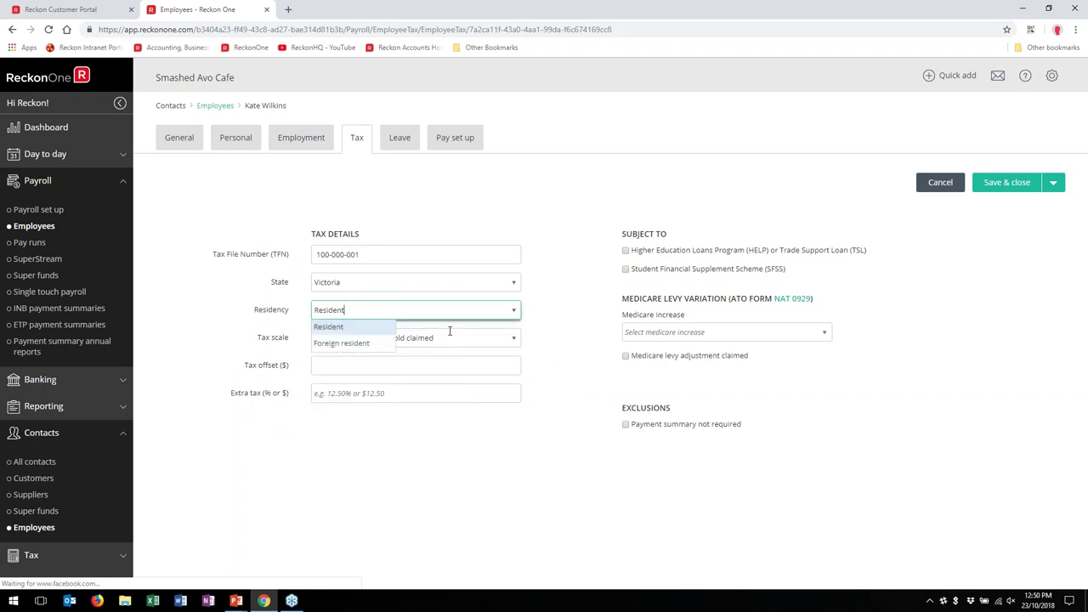
{"action": "left_click", "coordinate": [512, 342]}
{"action": "left_click", "coordinate": [513, 341]}
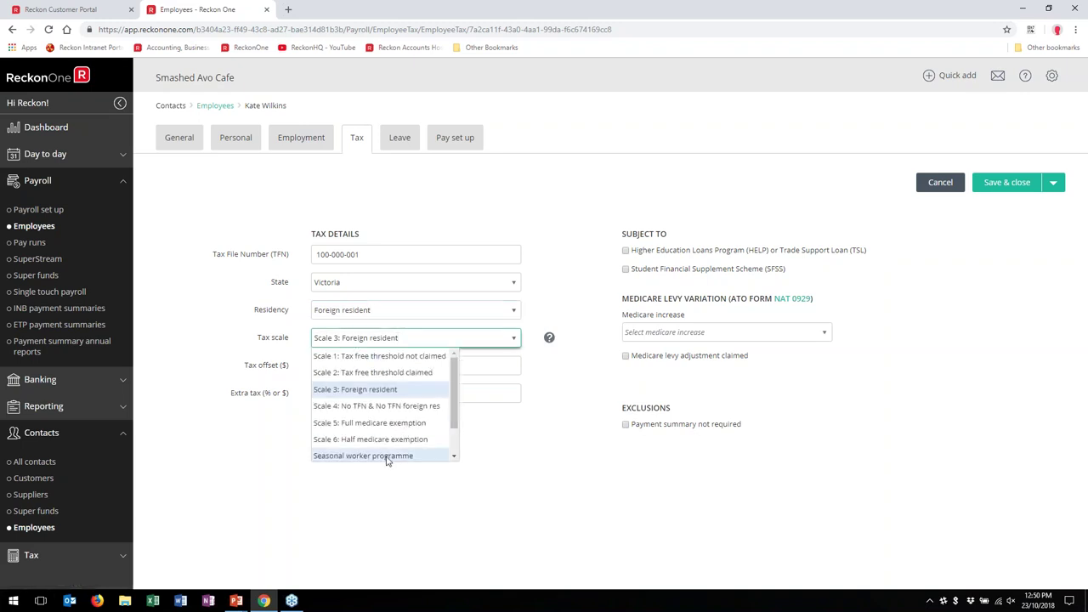
{"action": "left_click", "coordinate": [514, 312]}
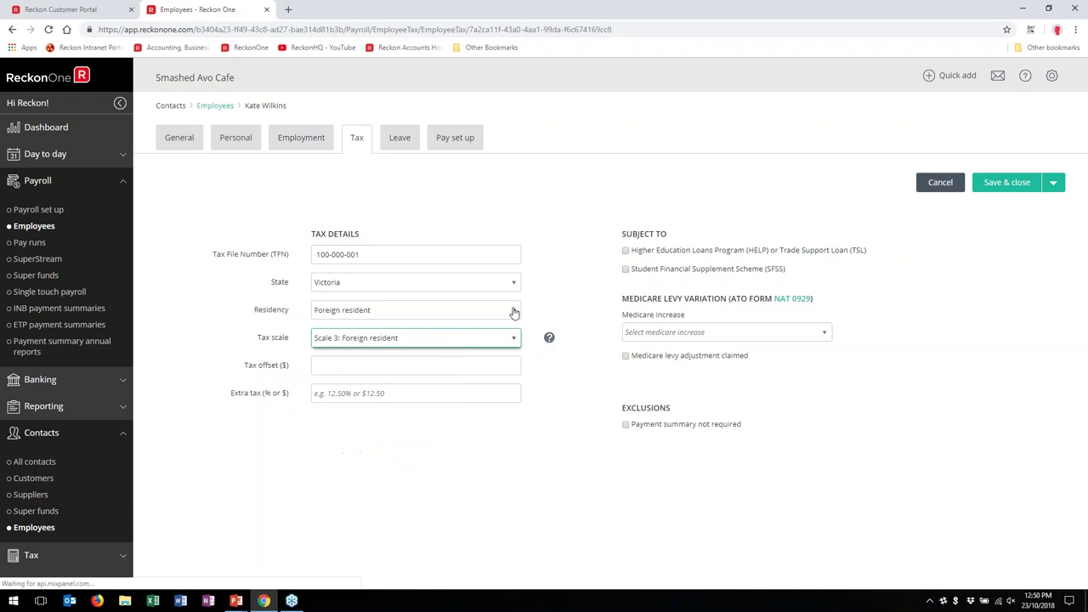
{"action": "left_click", "coordinate": [357, 325]}
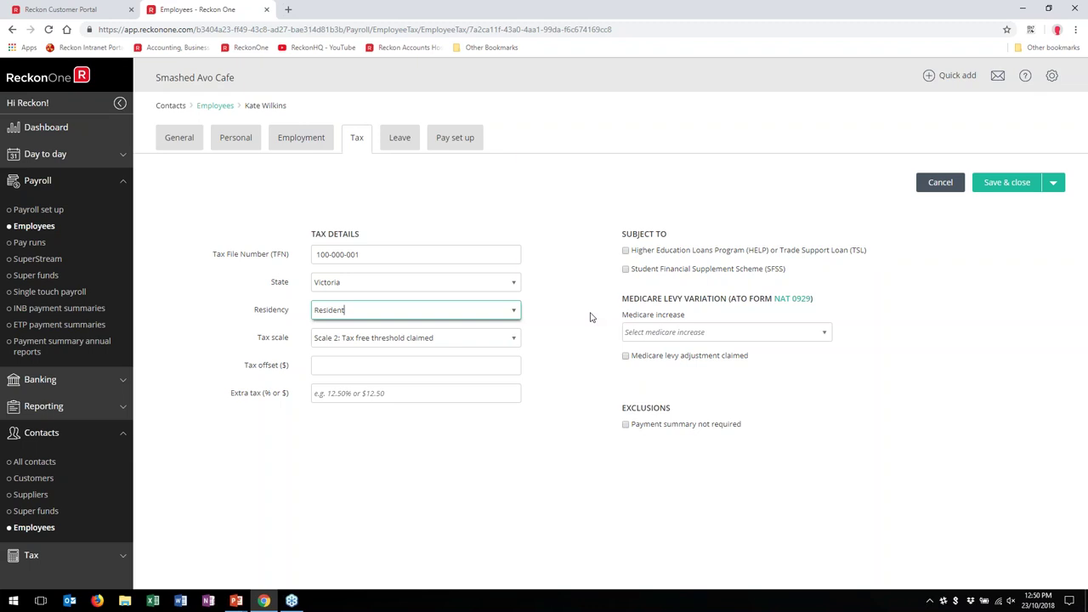
Step: Project the employee's leave balances as at 21/12/2018 on the Leave tab
{"action": "left_click", "coordinate": [407, 145]}
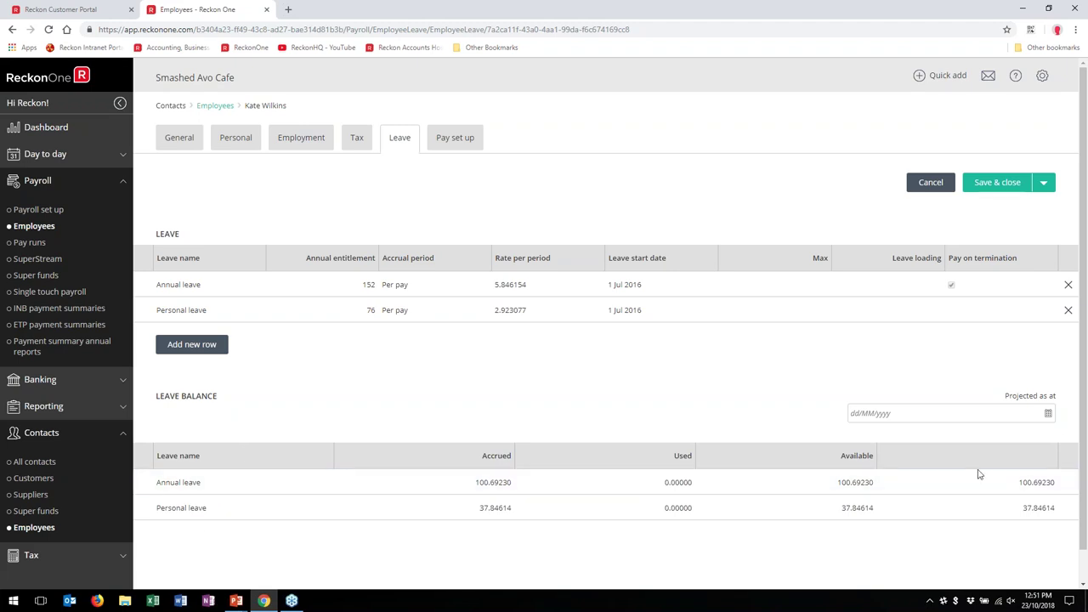
{"action": "left_click", "coordinate": [883, 412]}
{"action": "left_click", "coordinate": [1048, 413]}
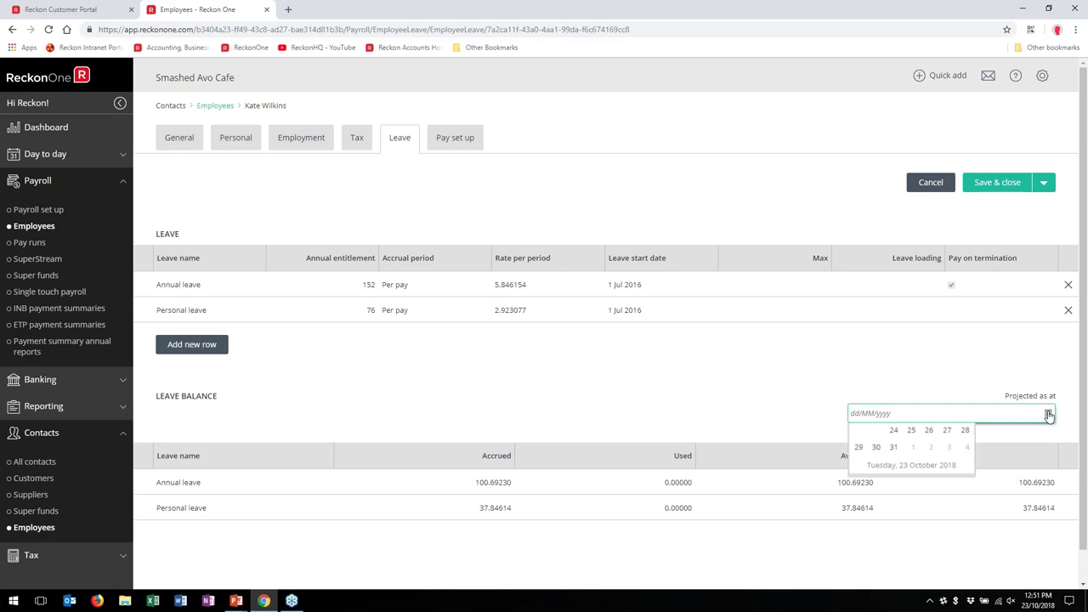
{"action": "left_click", "coordinate": [966, 434]}
{"action": "left_click", "coordinate": [966, 433]}
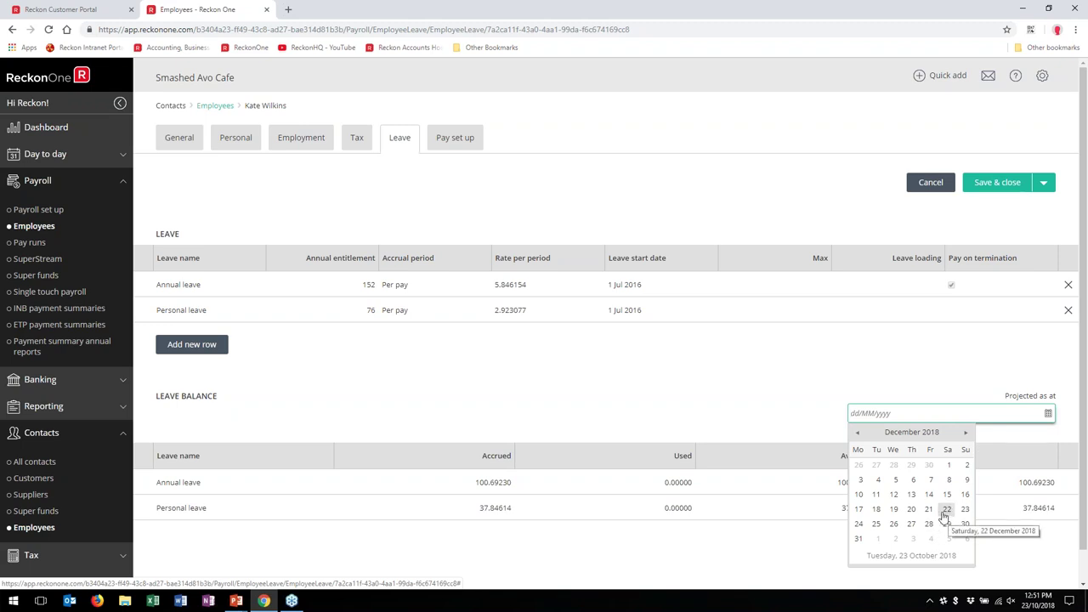
{"action": "left_click", "coordinate": [929, 508]}
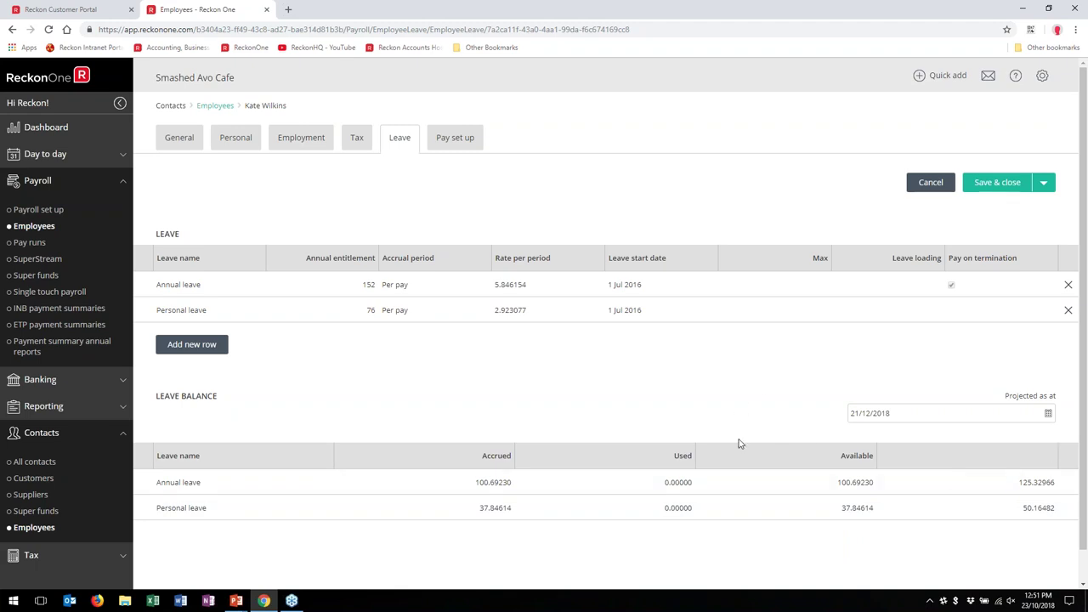
{"action": "left_click", "coordinate": [448, 140]}
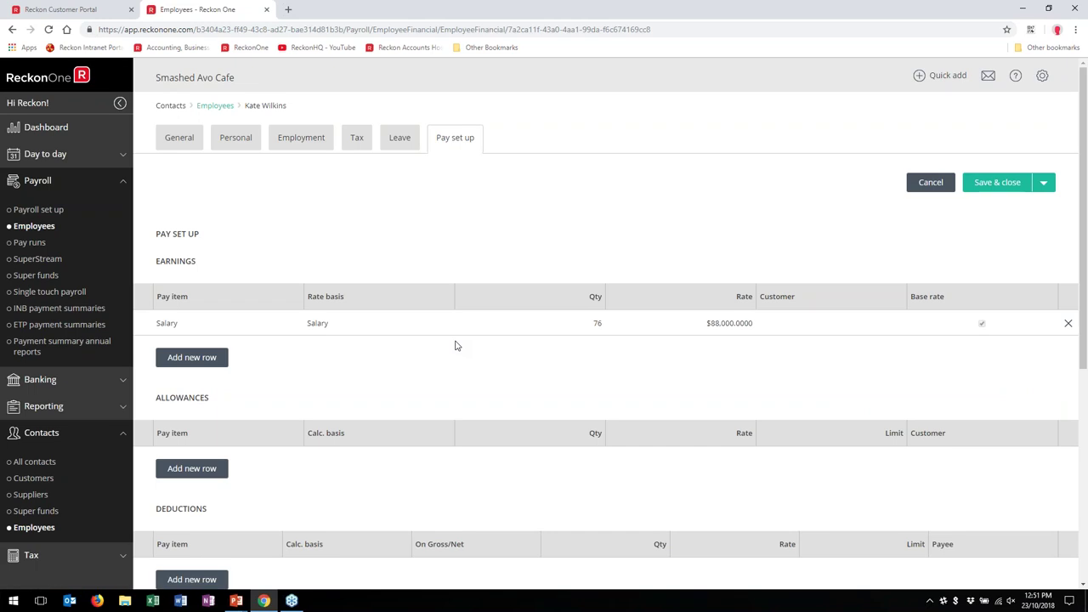
Step: Add an empty superannuation account row, then delete it
{"action": "scroll", "coordinate": [252, 472], "scroll_direction": "down", "scroll_amount": 2}
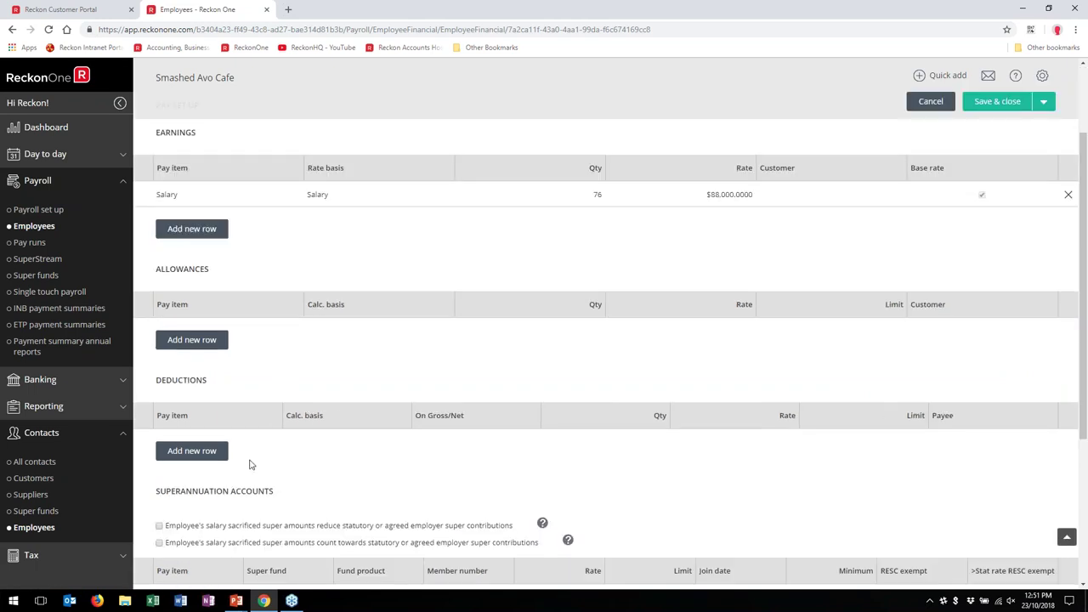
{"action": "scroll", "coordinate": [283, 461], "scroll_direction": "down", "scroll_amount": 1}
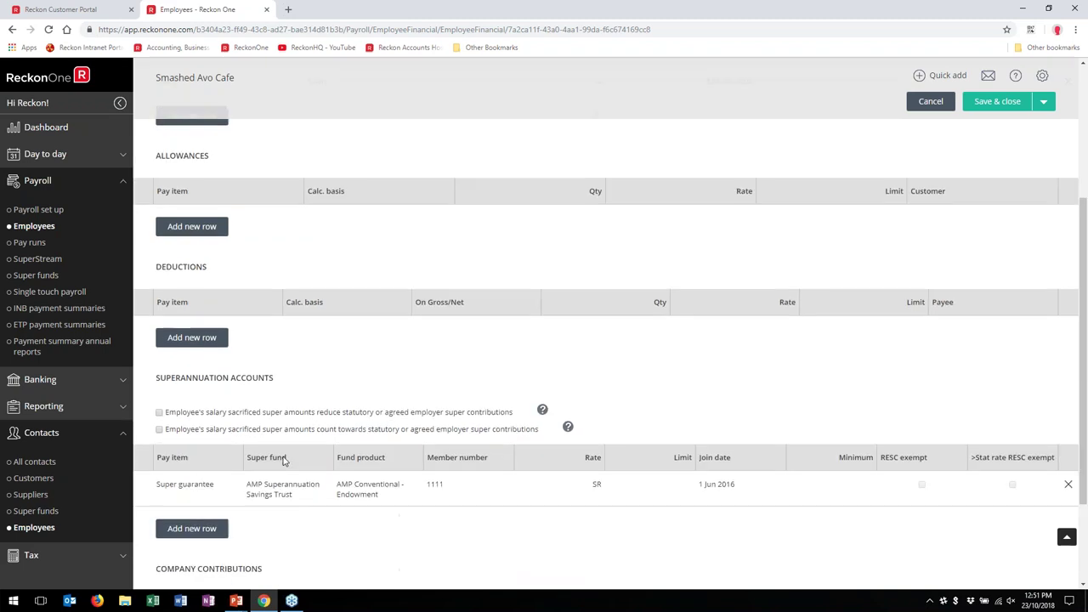
{"action": "left_click", "coordinate": [225, 529]}
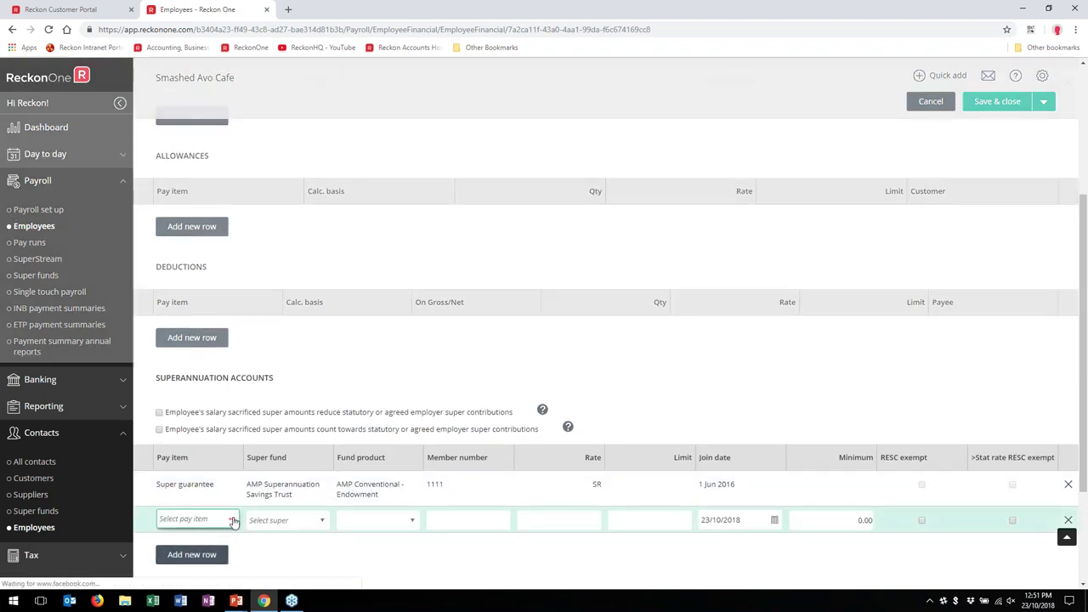
{"action": "left_click", "coordinate": [233, 520]}
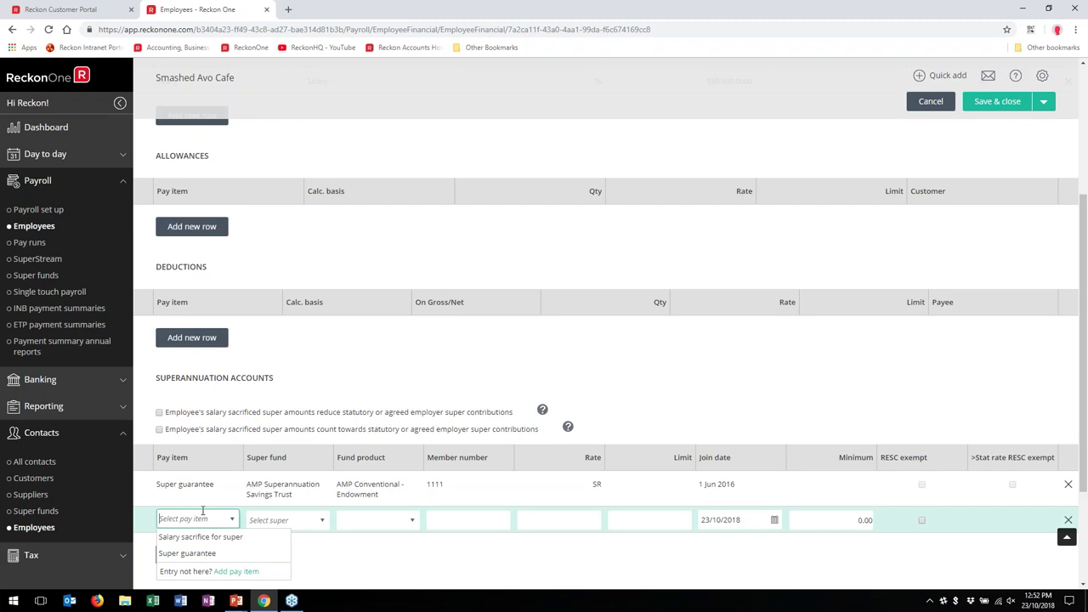
{"action": "left_click", "coordinate": [356, 351]}
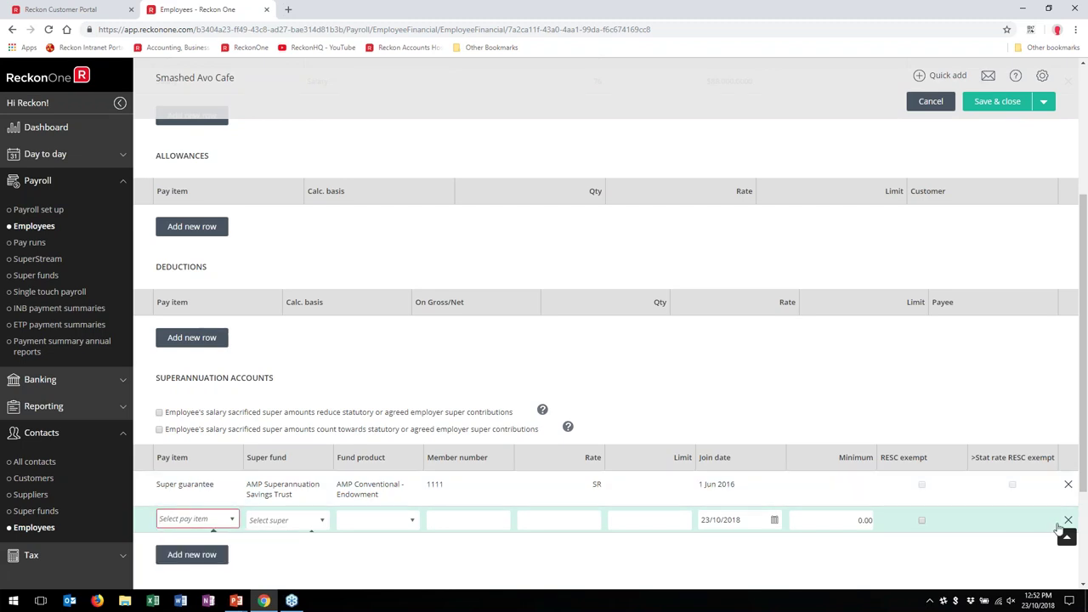
{"action": "scroll", "coordinate": [940, 493], "scroll_direction": "down", "scroll_amount": 2}
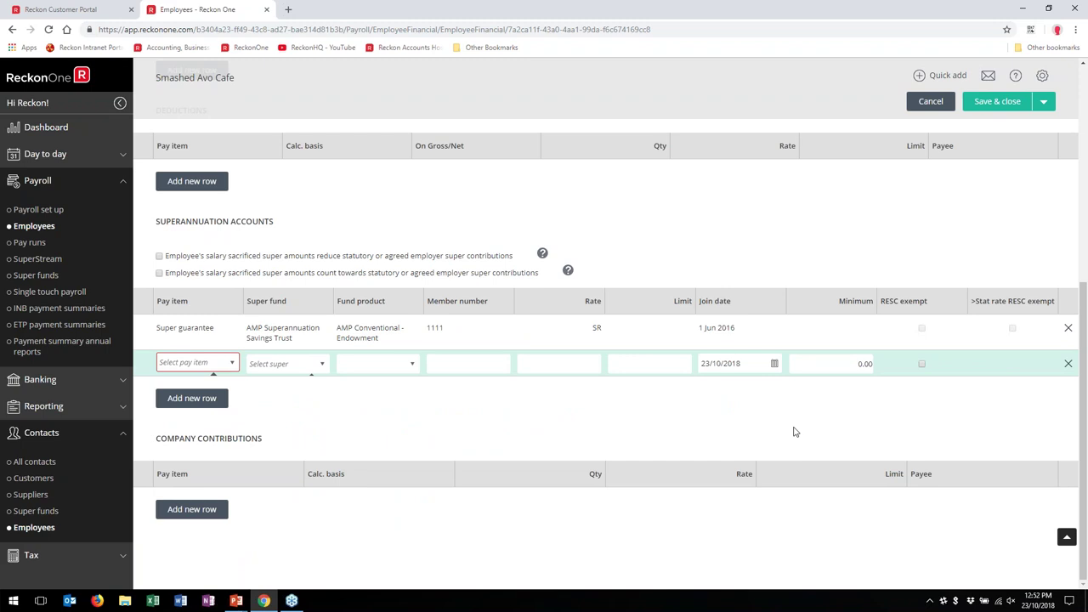
{"action": "left_click", "coordinate": [1068, 365]}
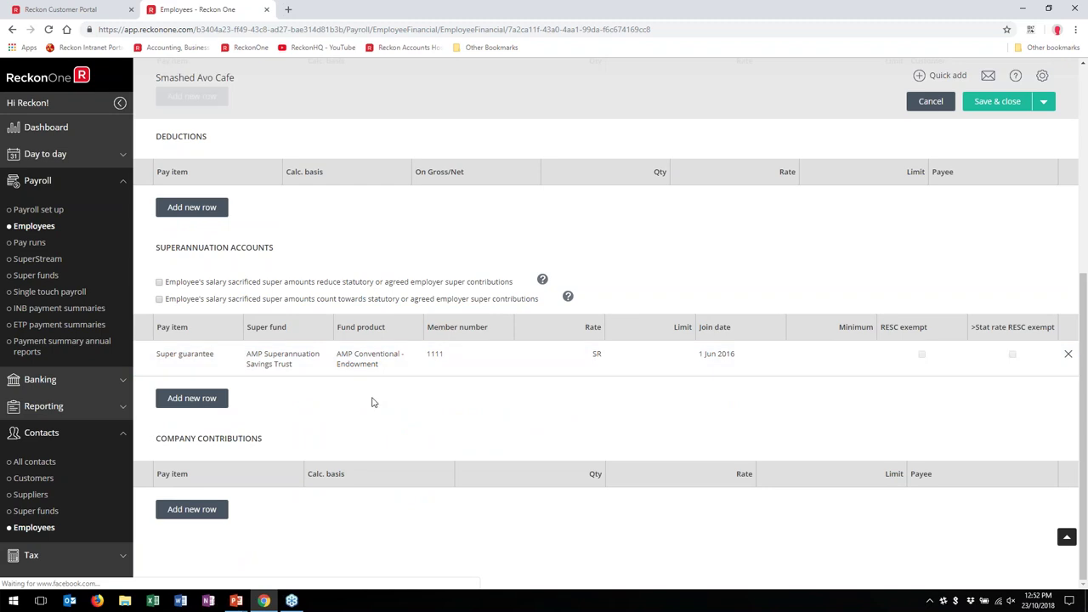
Step: Set the Super guarantee row's fund product to AMP Flexible Lifetime Super
{"action": "left_click", "coordinate": [400, 362]}
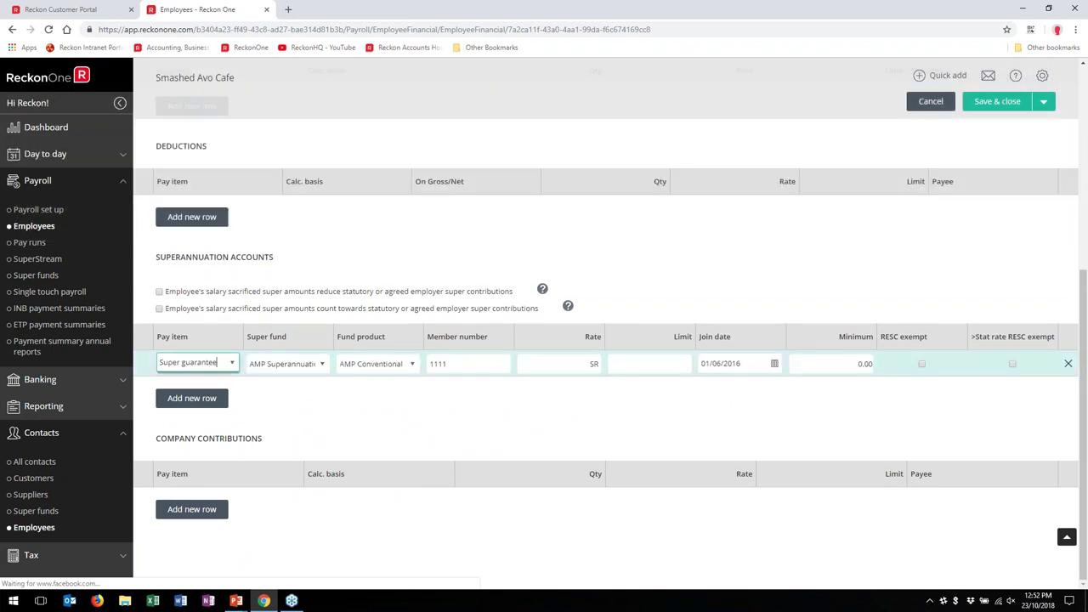
{"action": "left_click", "coordinate": [411, 366]}
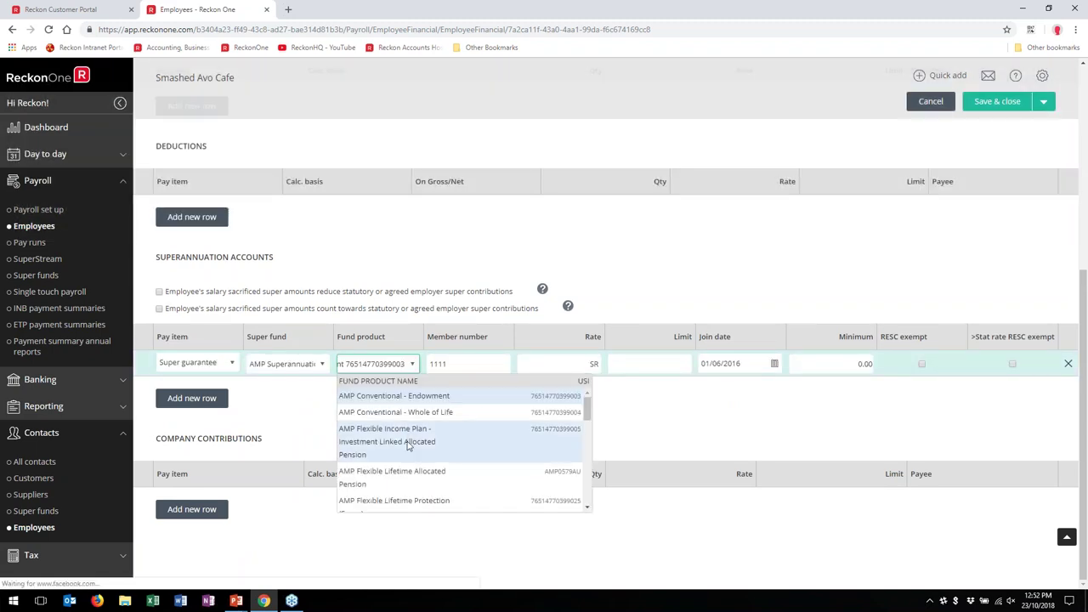
{"action": "left_click", "coordinate": [404, 485]}
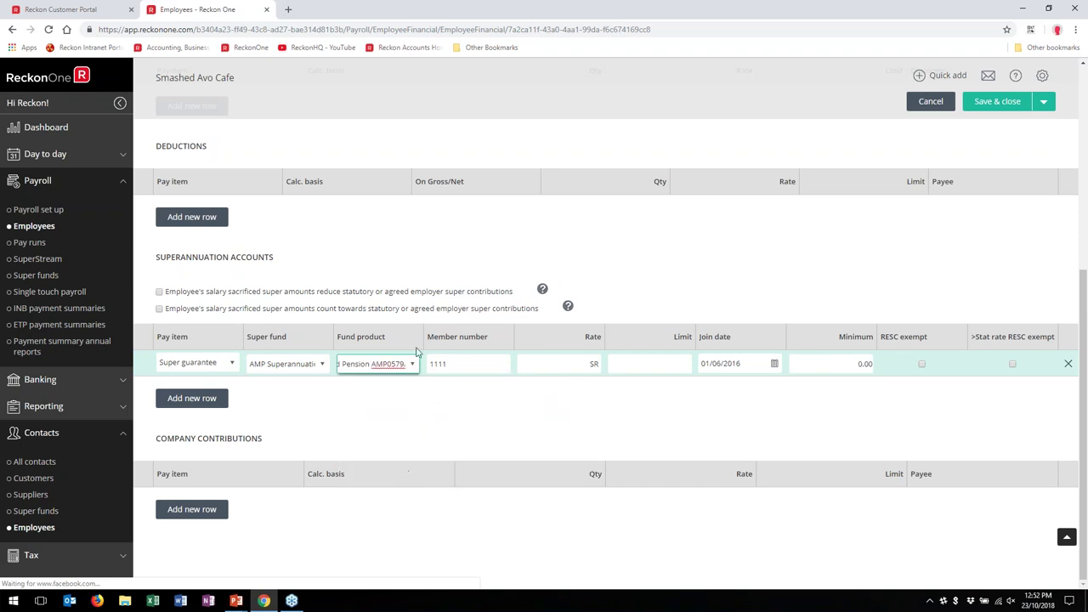
{"action": "left_click", "coordinate": [413, 364]}
{"action": "scroll", "coordinate": [442, 467], "scroll_direction": "down", "scroll_amount": 3}
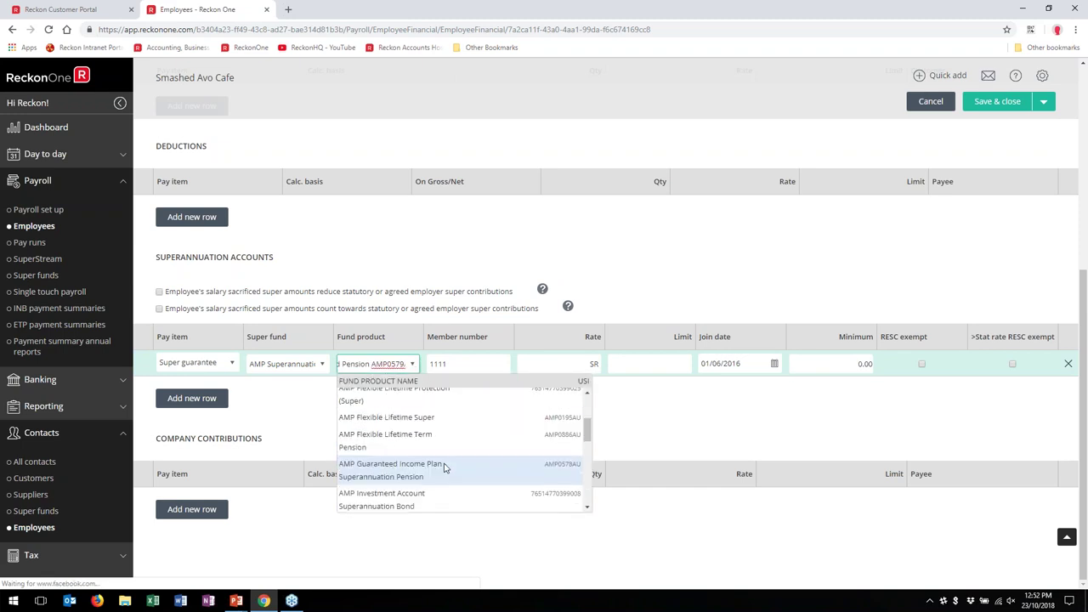
{"action": "scroll", "coordinate": [443, 467], "scroll_direction": "up", "scroll_amount": 1}
{"action": "left_click", "coordinate": [439, 474]}
{"action": "left_click", "coordinate": [441, 405]}
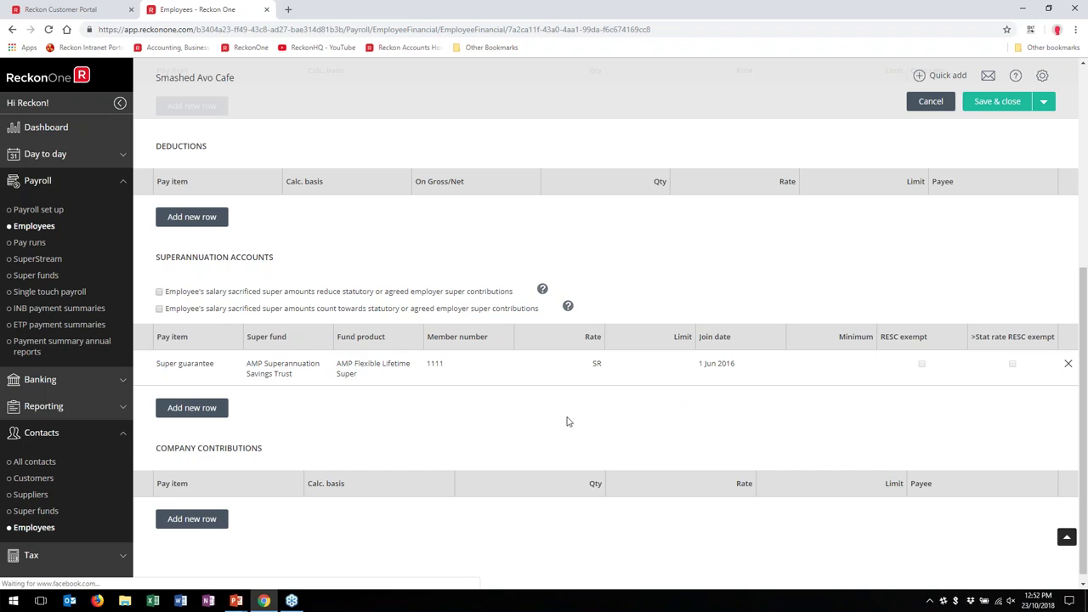
{"action": "scroll", "coordinate": [584, 377], "scroll_direction": "up", "scroll_amount": 5}
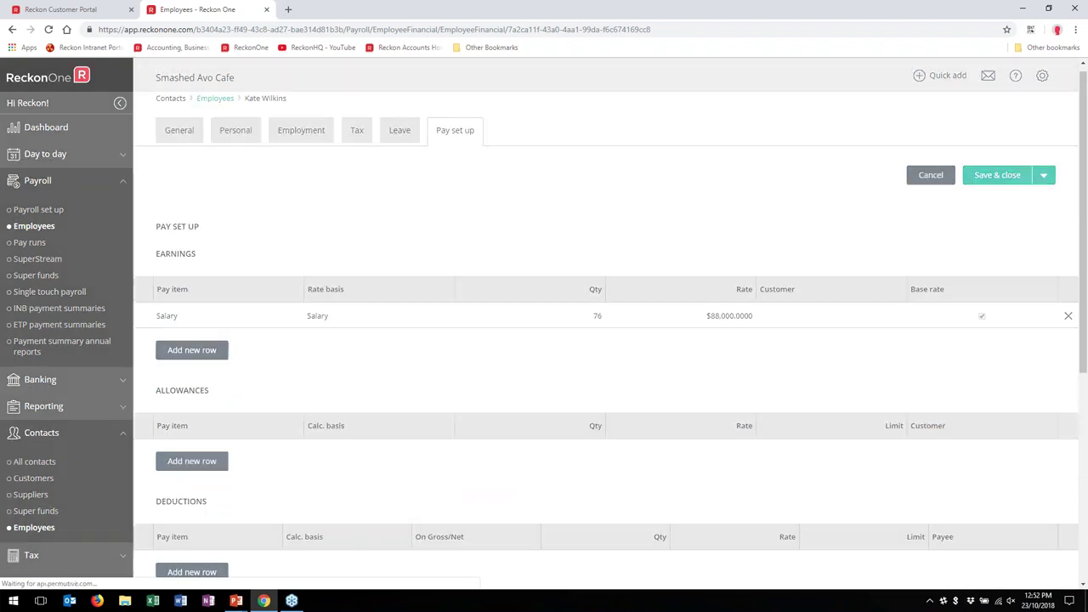
Step: Save the employee's pay setup and go to the Payroll YTD set up list via Settings
{"action": "left_click", "coordinate": [997, 175]}
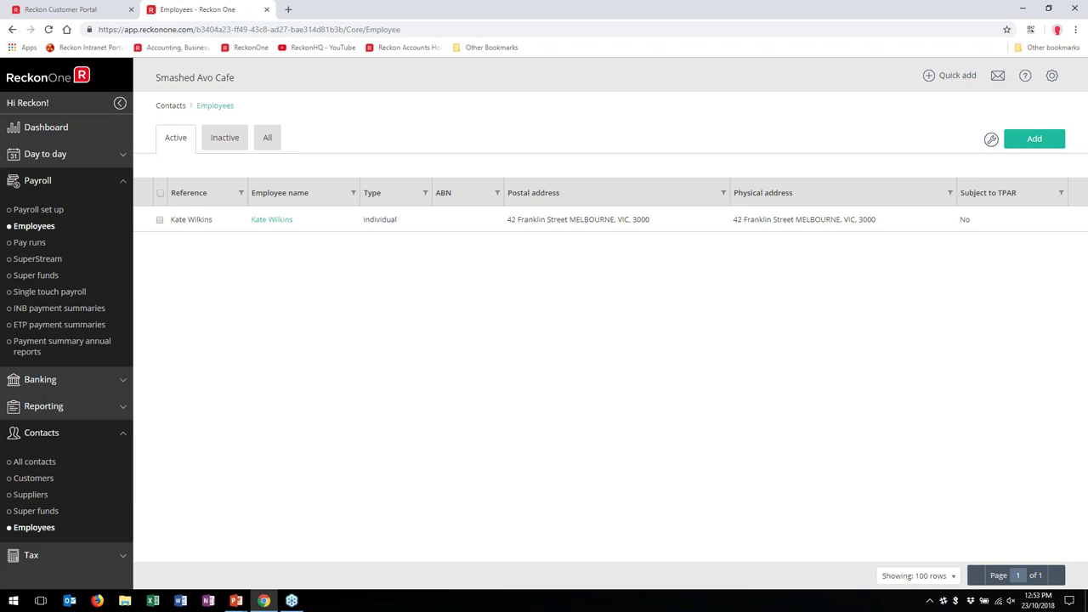
{"action": "left_click", "coordinate": [1051, 74]}
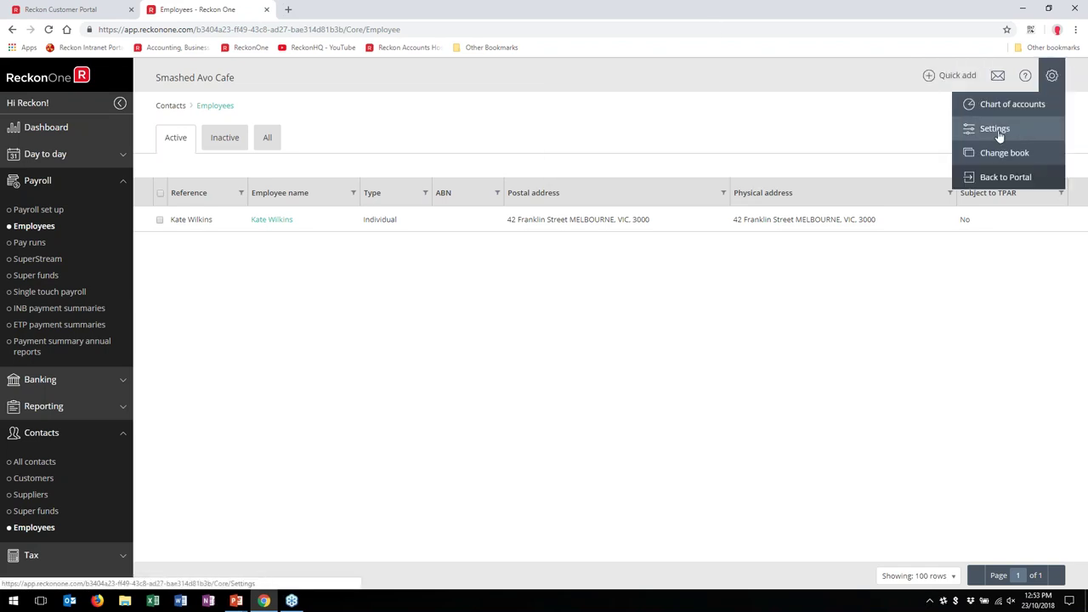
{"action": "left_click", "coordinate": [994, 129]}
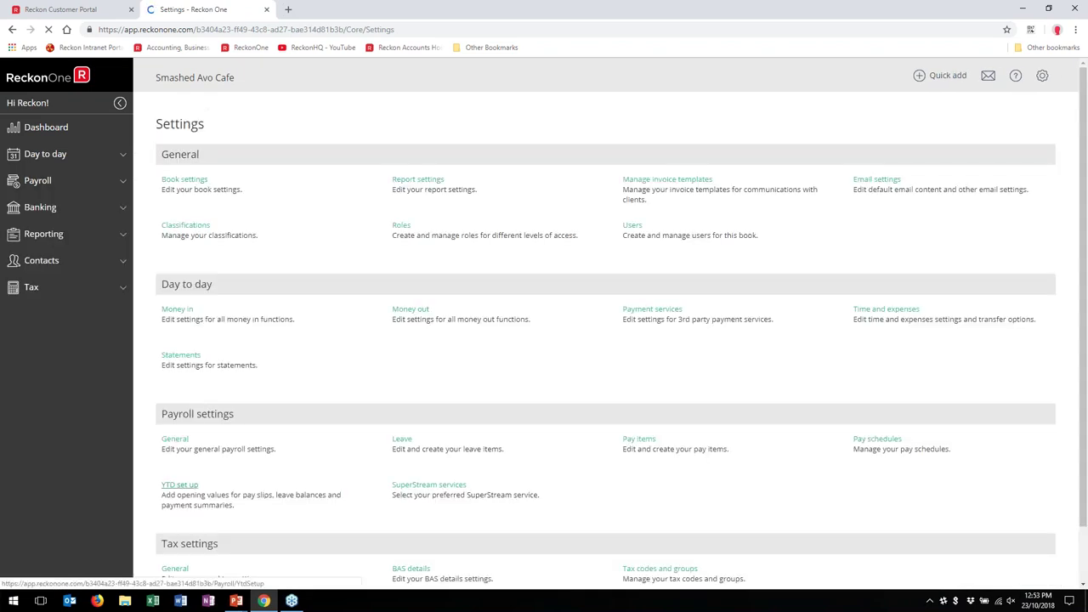
{"action": "left_click", "coordinate": [180, 485]}
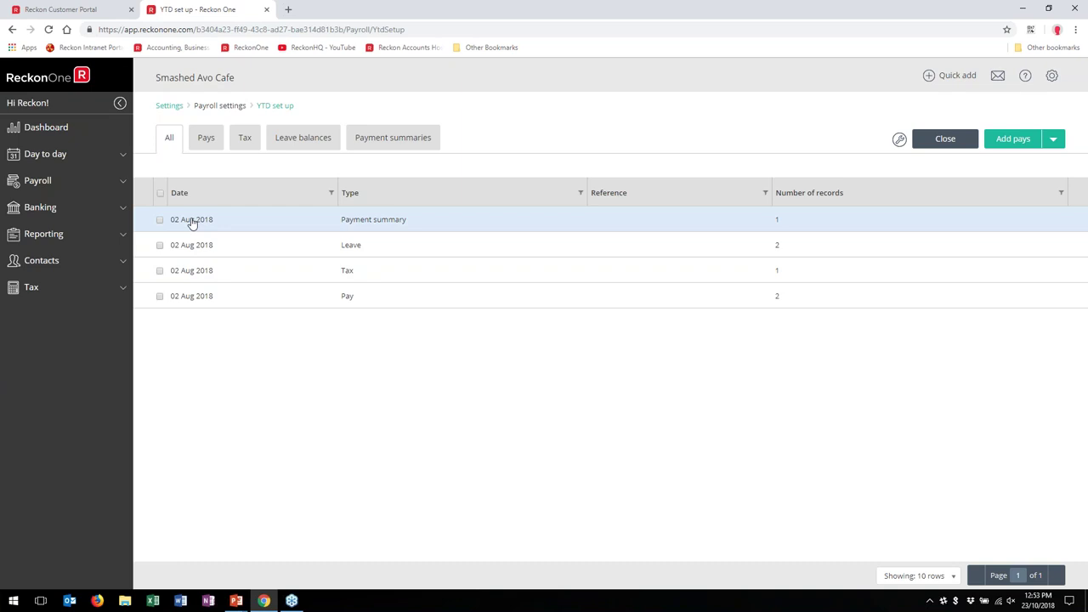
Step: Start a new YTD pays entry with a Salary row for the employee
{"action": "left_click", "coordinate": [1008, 142]}
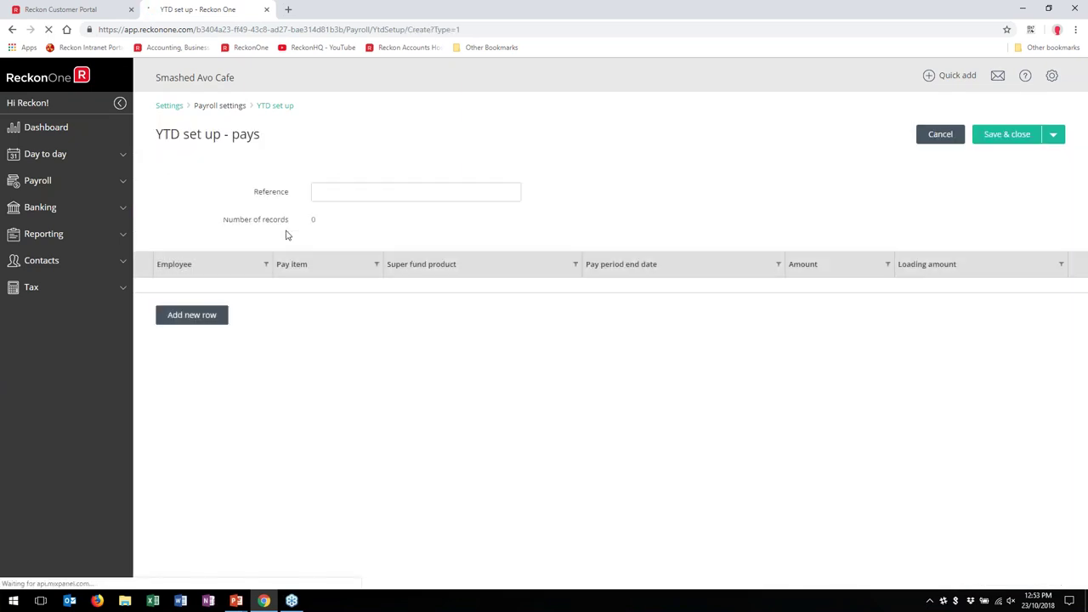
{"action": "left_click", "coordinate": [180, 313]}
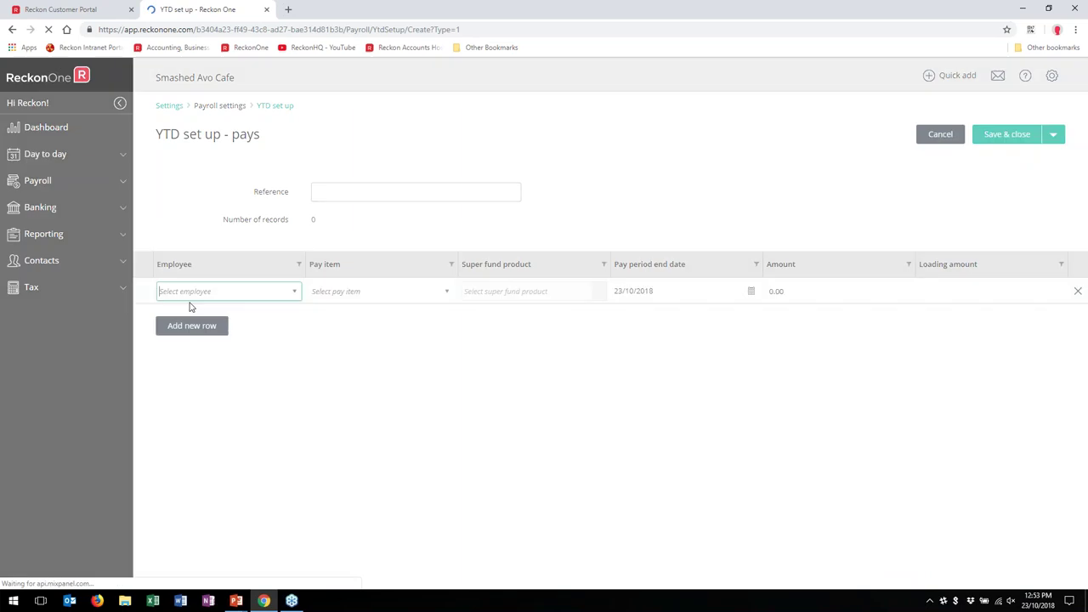
{"action": "left_click", "coordinate": [294, 291]}
{"action": "left_click", "coordinate": [236, 311]}
{"action": "left_click", "coordinate": [446, 294]}
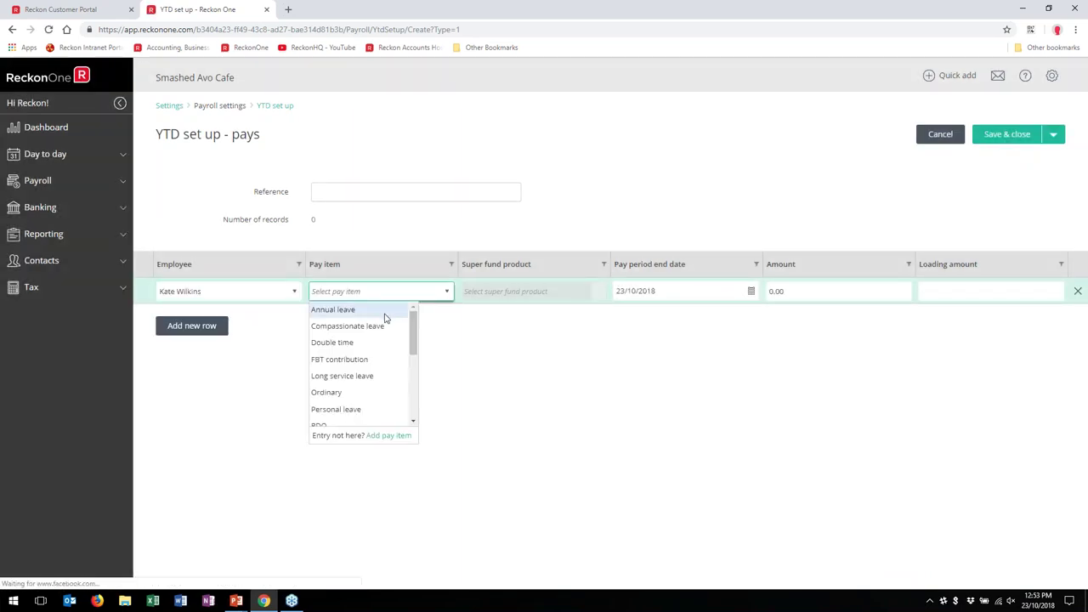
{"action": "scroll", "coordinate": [361, 358], "scroll_direction": "down", "scroll_amount": 3}
{"action": "scroll", "coordinate": [359, 357], "scroll_direction": "up", "scroll_amount": 3}
{"action": "scroll", "coordinate": [354, 355], "scroll_direction": "down", "scroll_amount": 5}
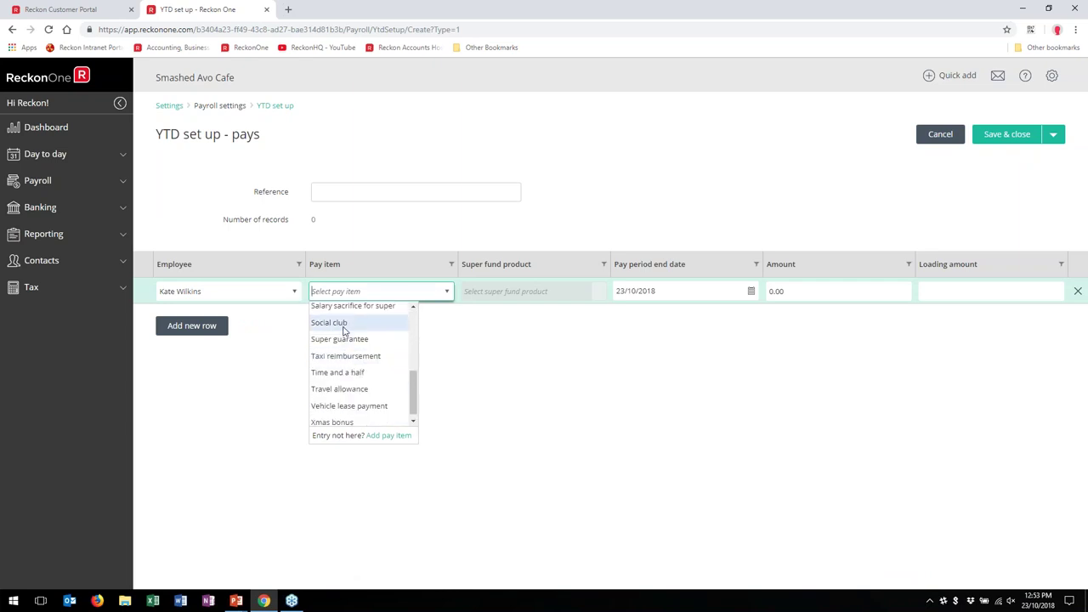
{"action": "scroll", "coordinate": [340, 328], "scroll_direction": "up", "scroll_amount": 3}
{"action": "left_click", "coordinate": [340, 401]}
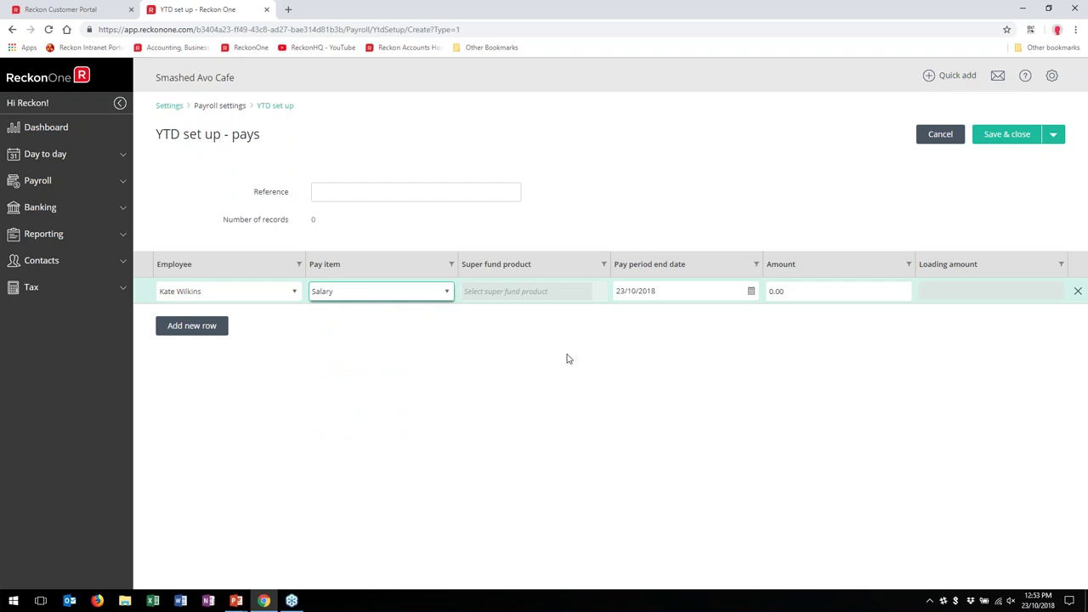
{"action": "left_click", "coordinate": [695, 333]}
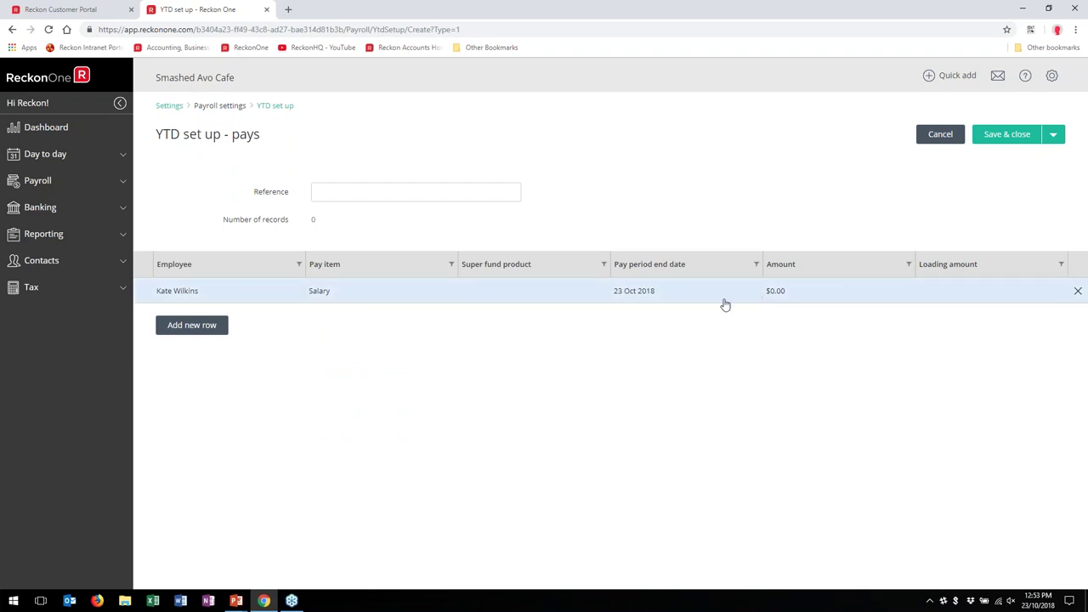
{"action": "left_click", "coordinate": [762, 302]}
{"action": "left_click", "coordinate": [790, 303]}
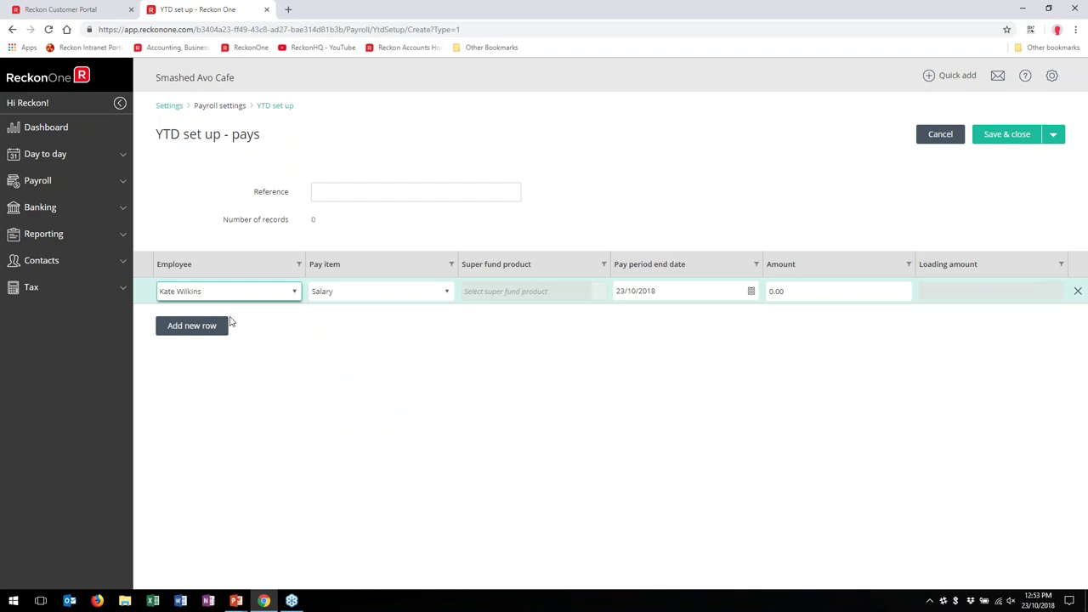
Step: Delete the Salary row and the leftover blank row from the YTD pays entry
{"action": "left_click", "coordinate": [211, 332]}
{"action": "left_click", "coordinate": [290, 328]}
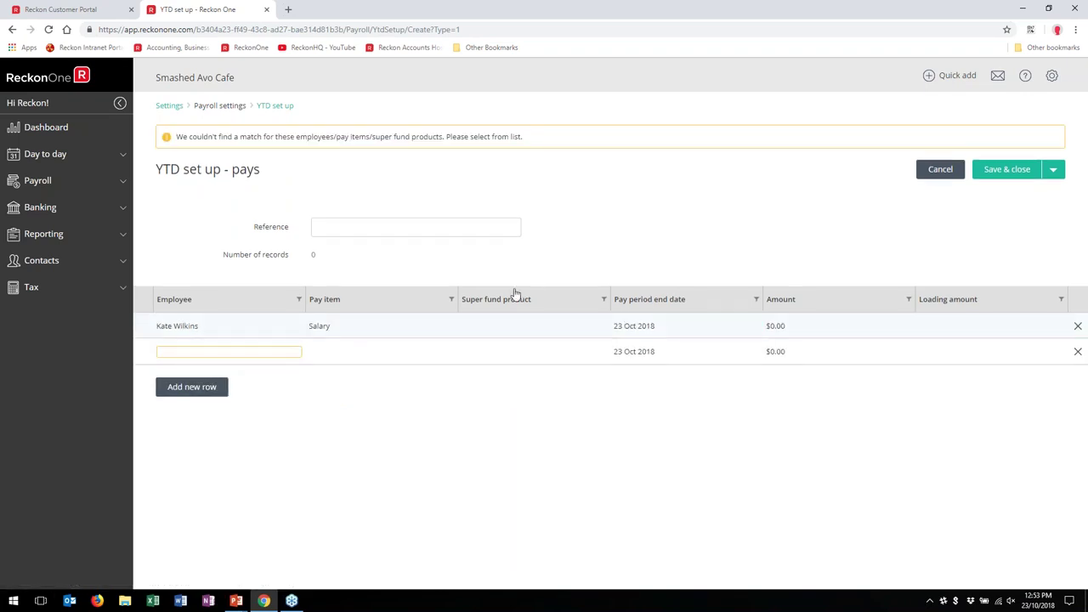
{"action": "left_click", "coordinate": [516, 326]}
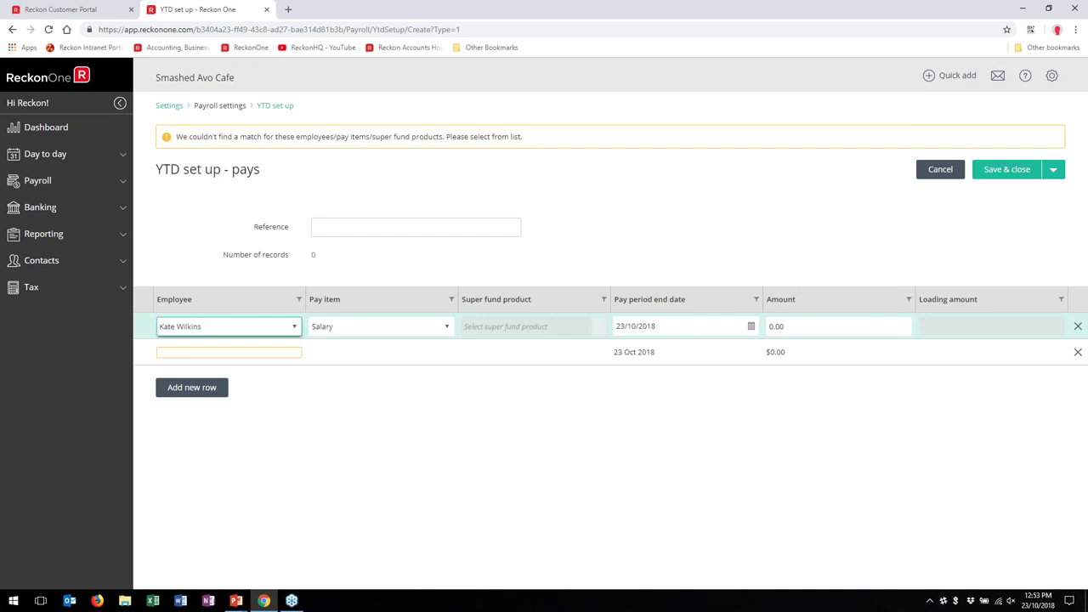
{"action": "left_click", "coordinate": [1017, 320]}
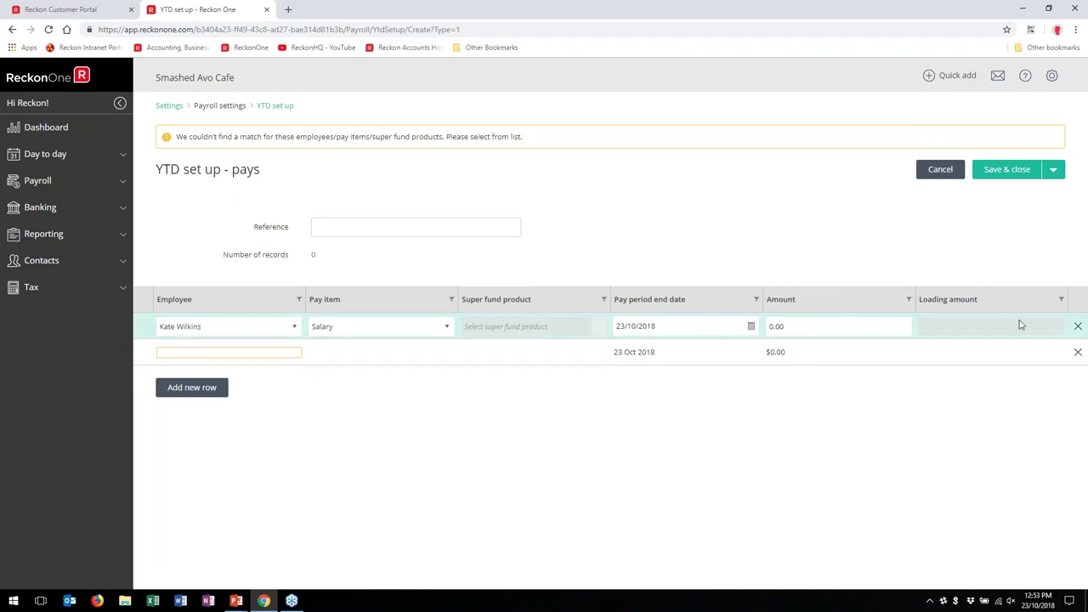
{"action": "left_click", "coordinate": [1078, 327]}
{"action": "left_click", "coordinate": [1079, 327]}
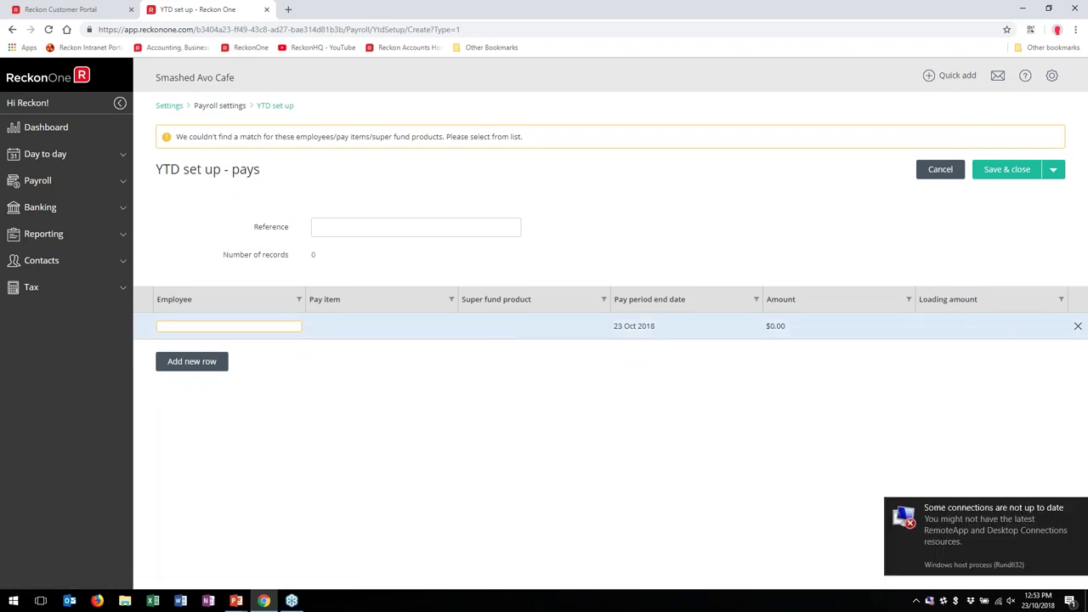
{"action": "left_click", "coordinate": [1078, 326]}
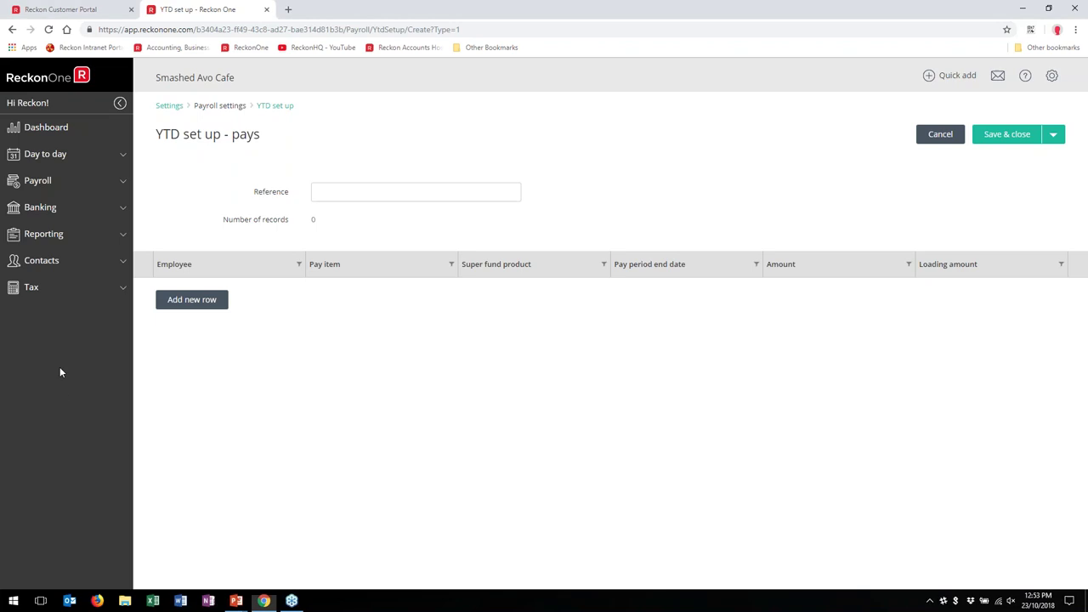
Step: Add a fresh row for the employee with the Super guarantee pay item
{"action": "left_click", "coordinate": [219, 302]}
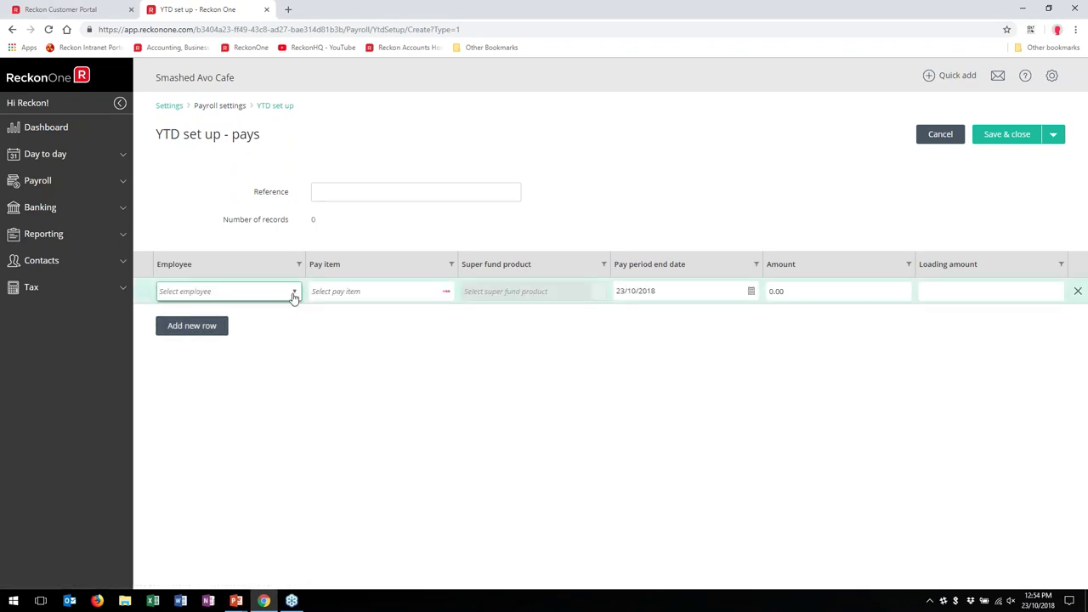
{"action": "left_click", "coordinate": [294, 291]}
{"action": "left_click", "coordinate": [226, 310]}
{"action": "left_click", "coordinate": [449, 291]}
{"action": "scroll", "coordinate": [374, 387], "scroll_direction": "down", "scroll_amount": 2}
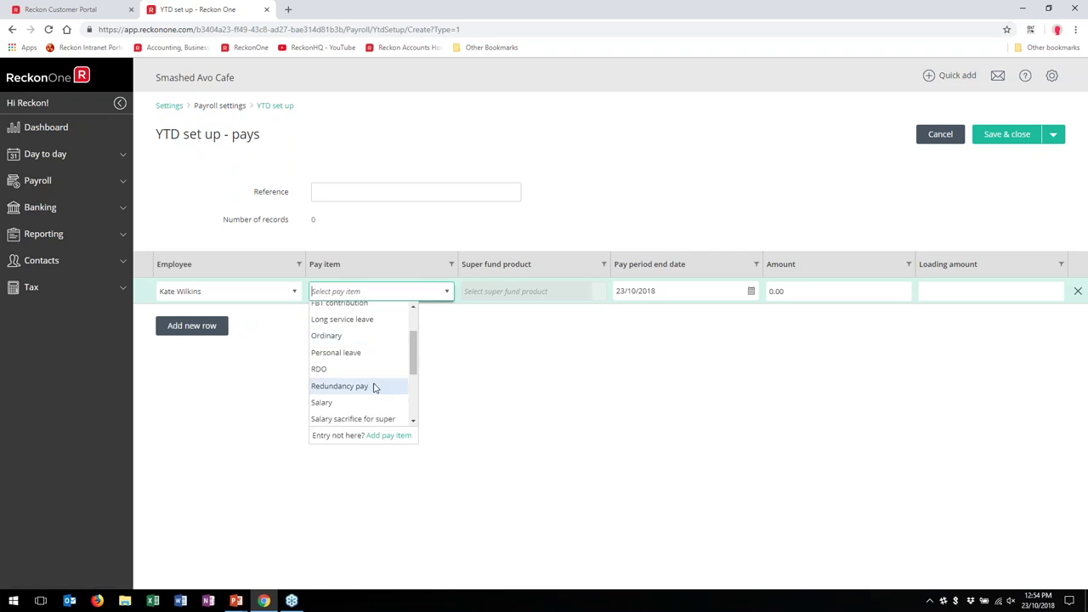
{"action": "scroll", "coordinate": [344, 399], "scroll_direction": "down", "scroll_amount": 2}
{"action": "left_click", "coordinate": [371, 395]}
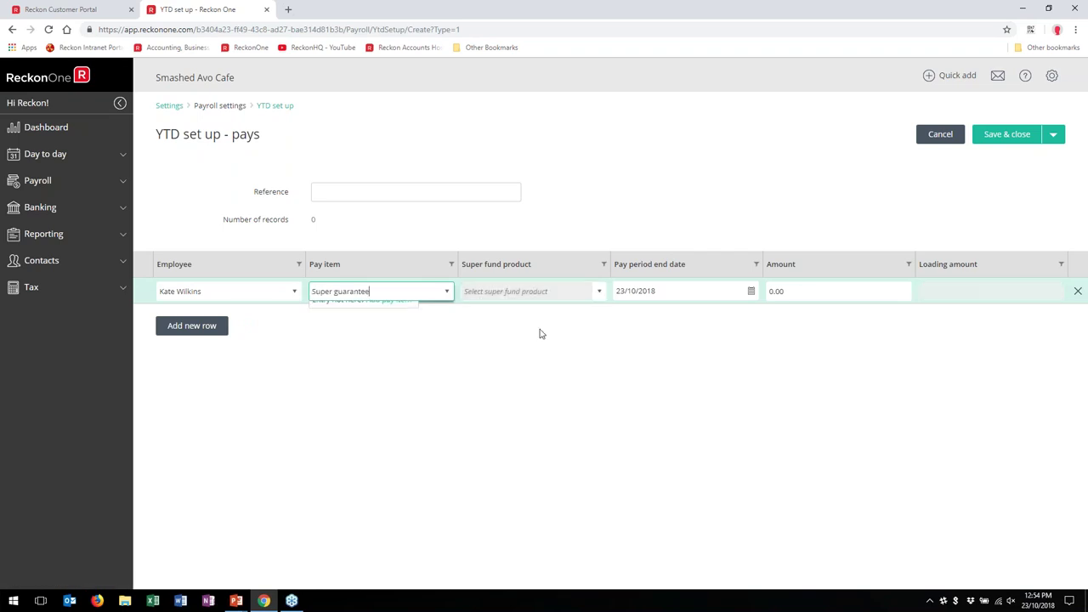
Step: Pick the Accolade Wines Australia fund product by searching 'Acast', with the date at 23/10/2018
{"action": "left_click", "coordinate": [600, 293]}
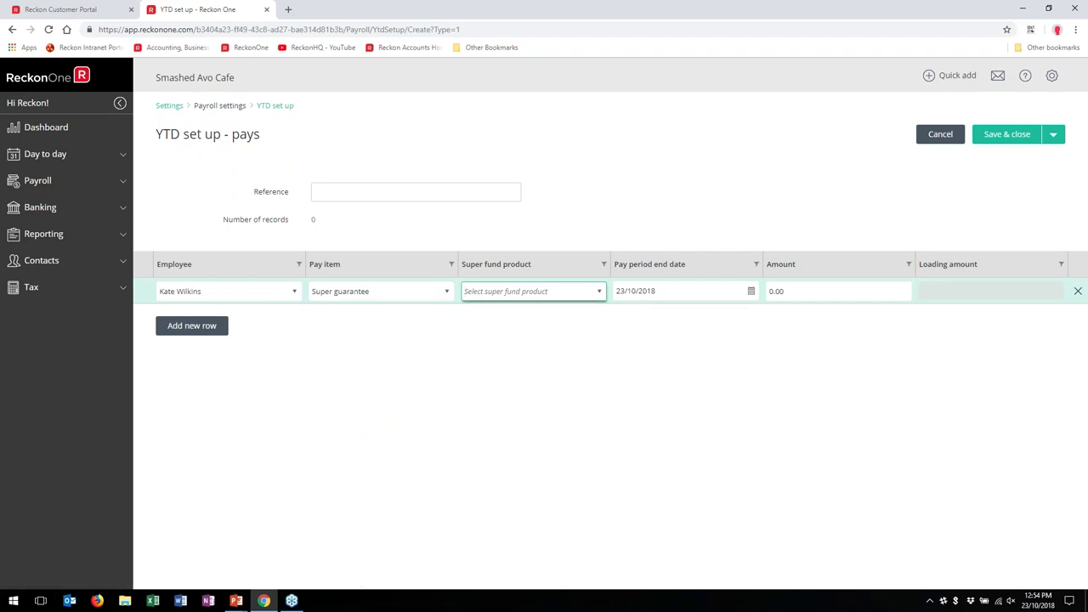
{"action": "left_click", "coordinate": [600, 292]}
{"action": "scroll", "coordinate": [588, 316], "scroll_direction": "down", "scroll_amount": 1}
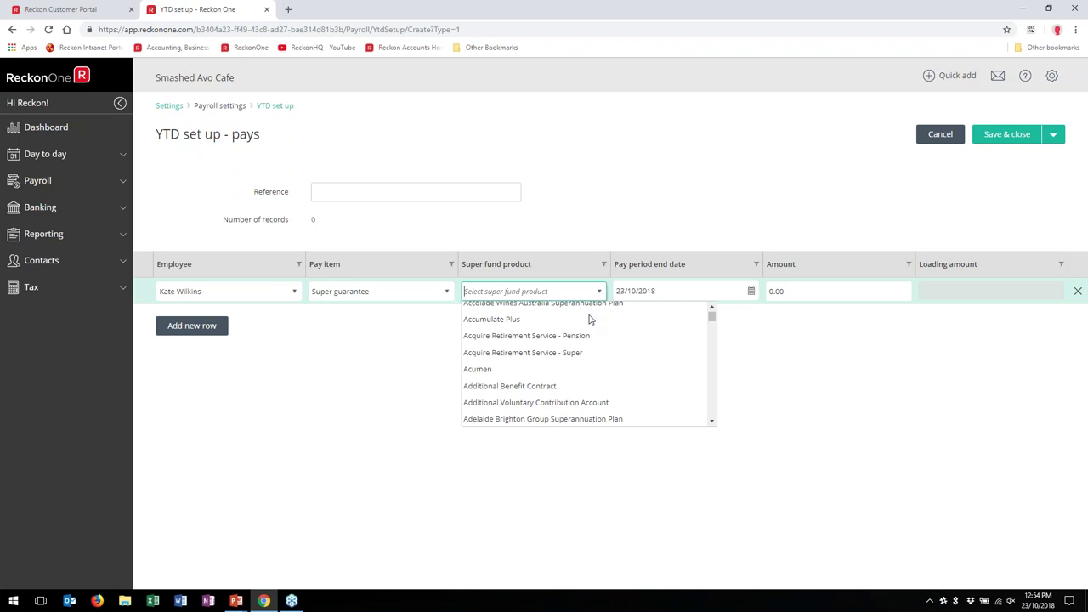
{"action": "scroll", "coordinate": [591, 319], "scroll_direction": "down", "scroll_amount": 4}
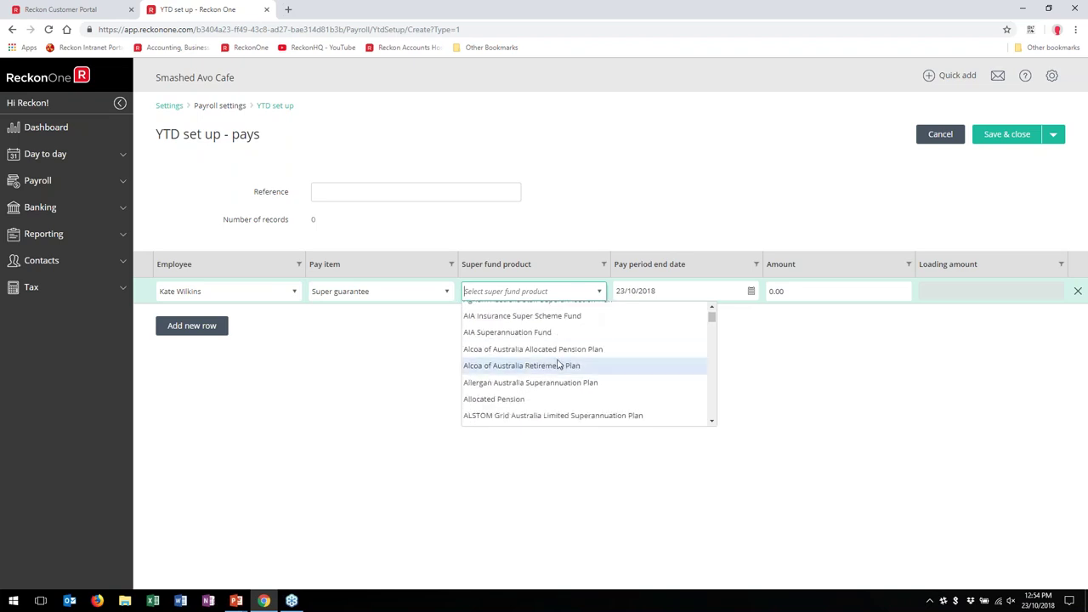
{"action": "scroll", "coordinate": [558, 365], "scroll_direction": "down", "scroll_amount": 5}
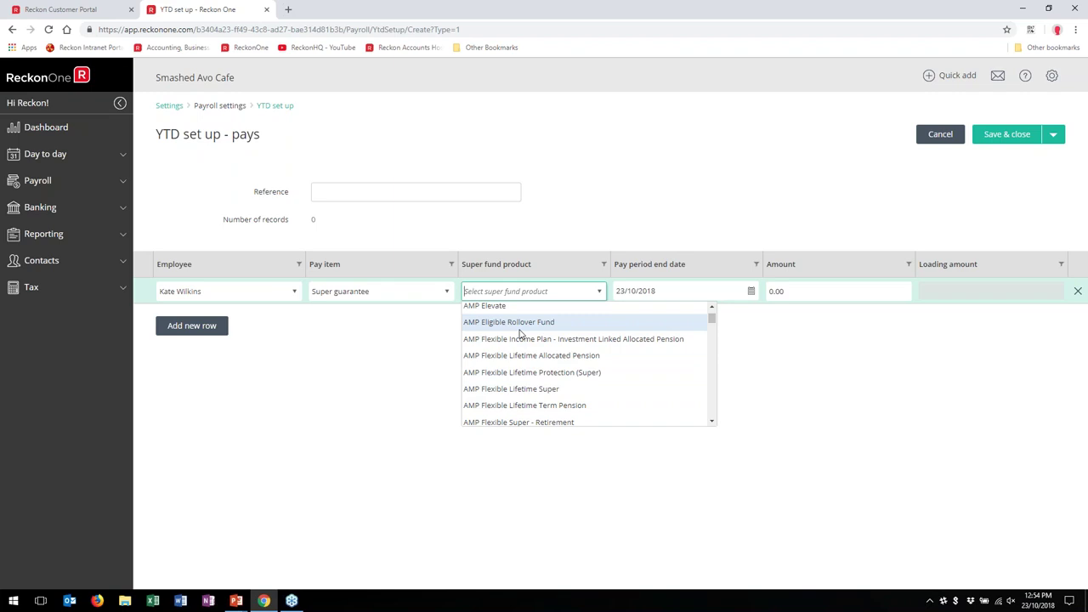
{"action": "left_click", "coordinate": [809, 289]}
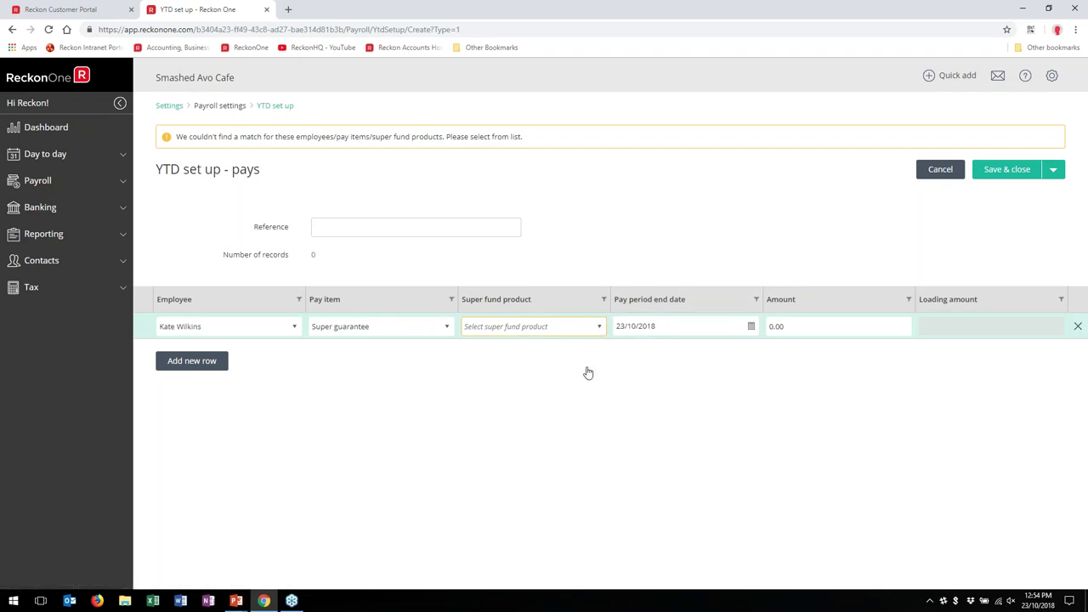
{"action": "left_click", "coordinate": [541, 326]}
{"action": "type", "text": "Acast"}
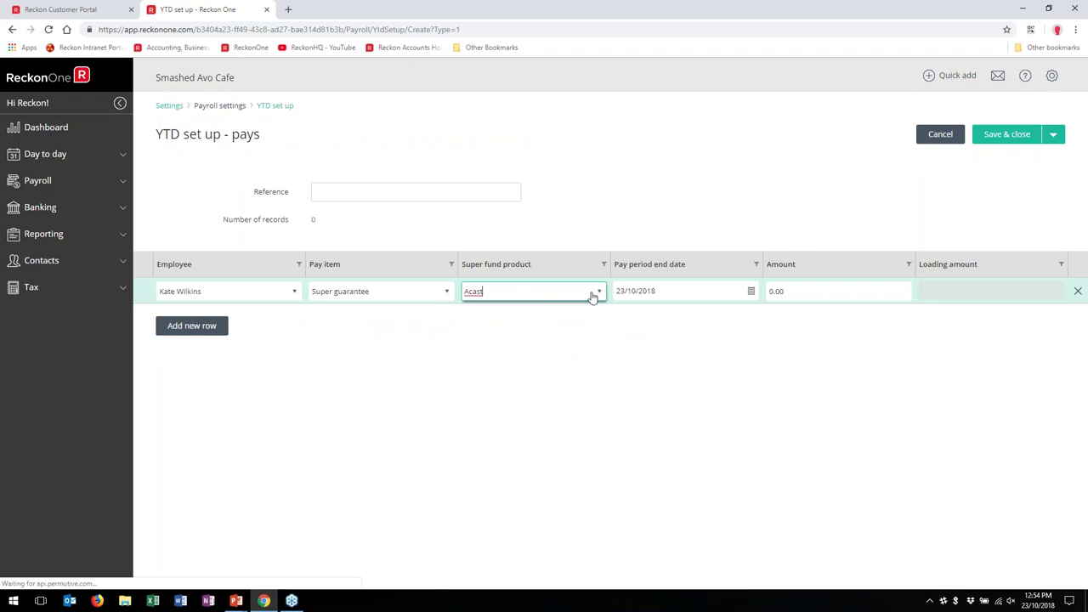
{"action": "left_click", "coordinate": [600, 291]}
{"action": "left_click", "coordinate": [639, 352]}
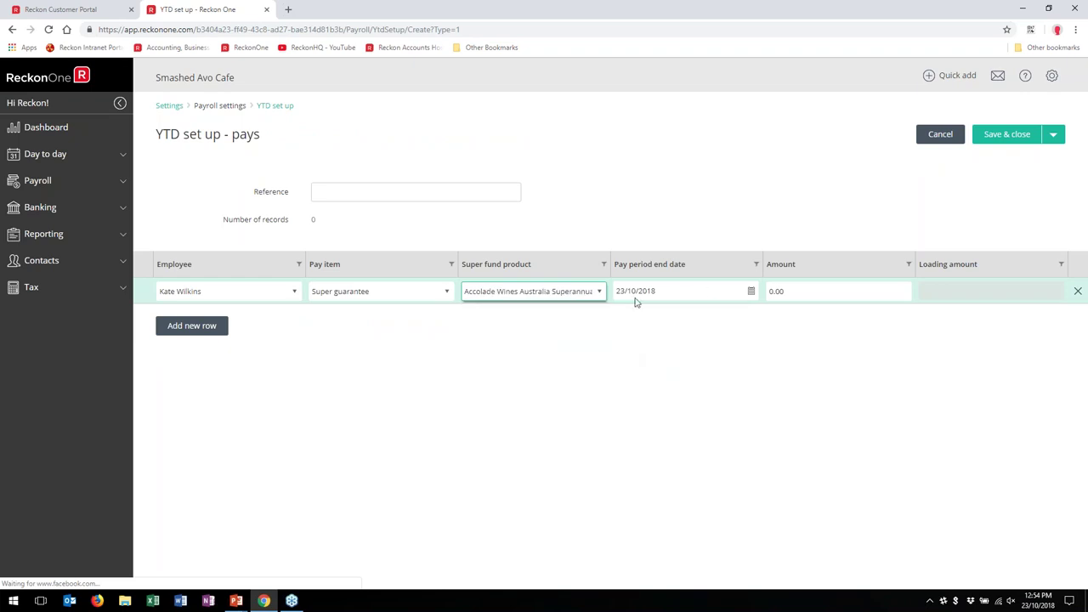
{"action": "left_click", "coordinate": [709, 291]}
{"action": "left_click", "coordinate": [816, 290]}
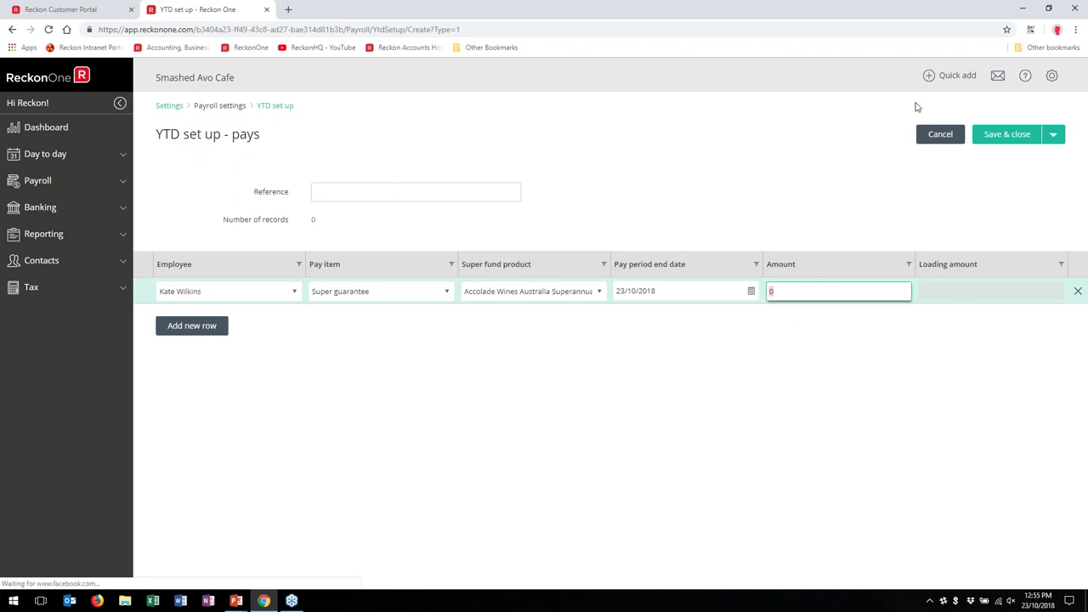
Step: Discard the YTD pays entry, review leave balances (89 annual, 32 personal) unchanged, and expand Payroll
{"action": "left_click", "coordinate": [940, 134]}
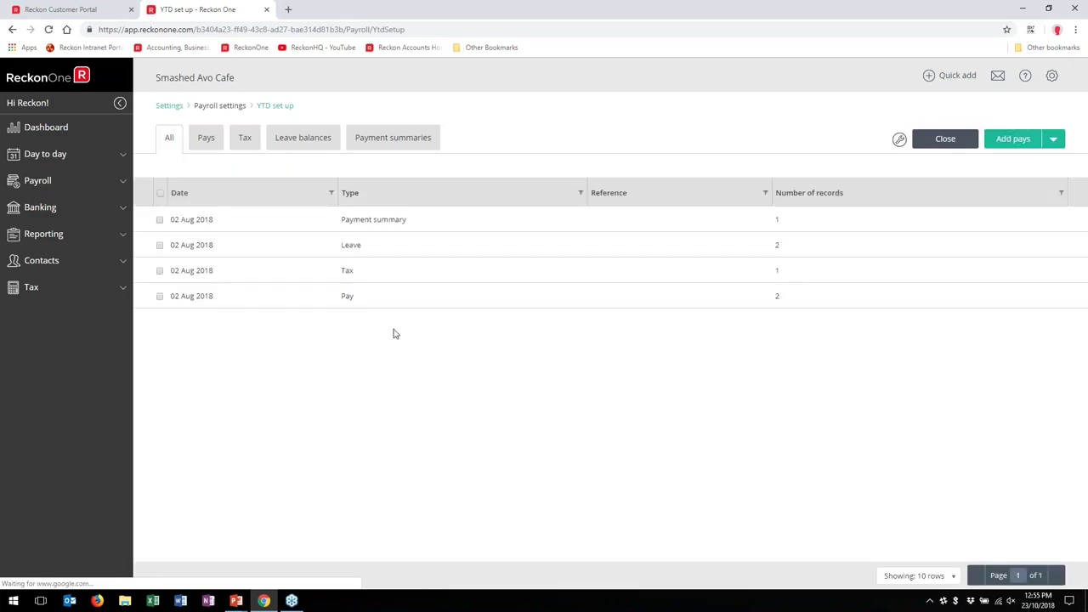
{"action": "left_click", "coordinate": [353, 247]}
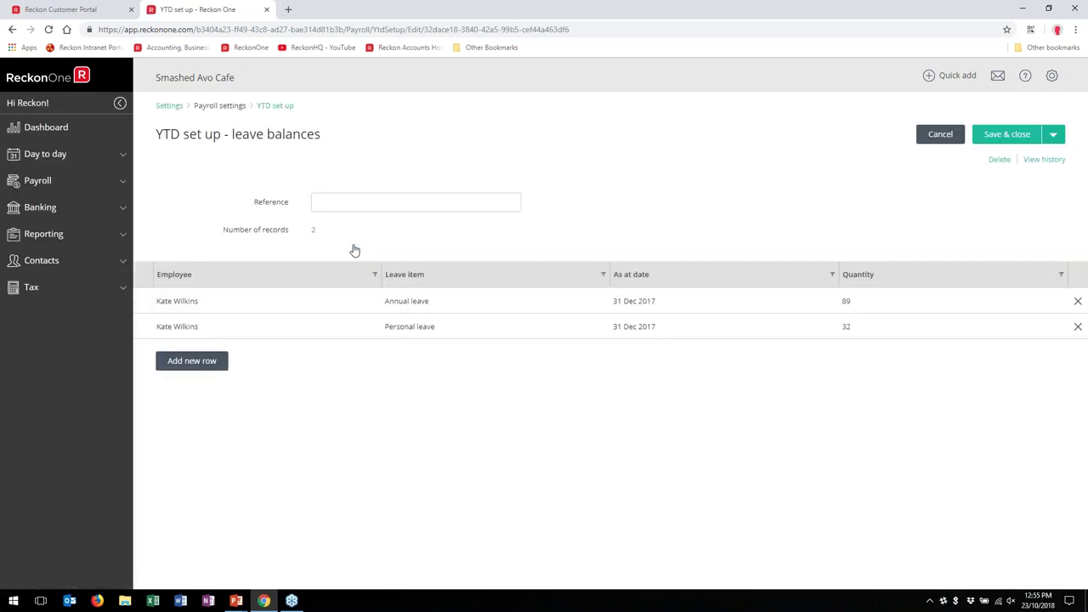
{"action": "left_click", "coordinate": [949, 138]}
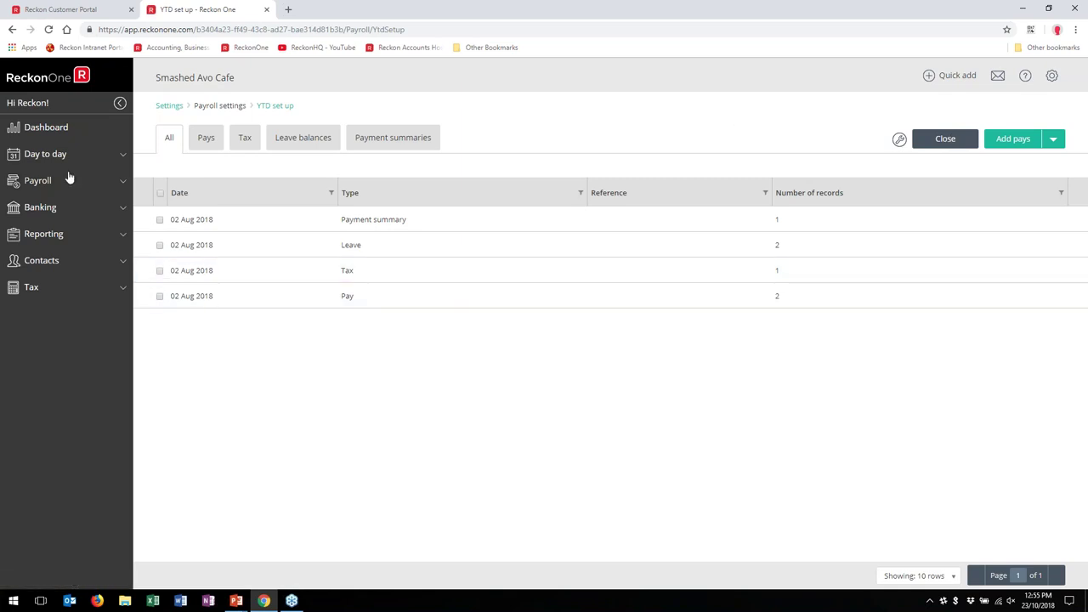
{"action": "left_click", "coordinate": [24, 183]}
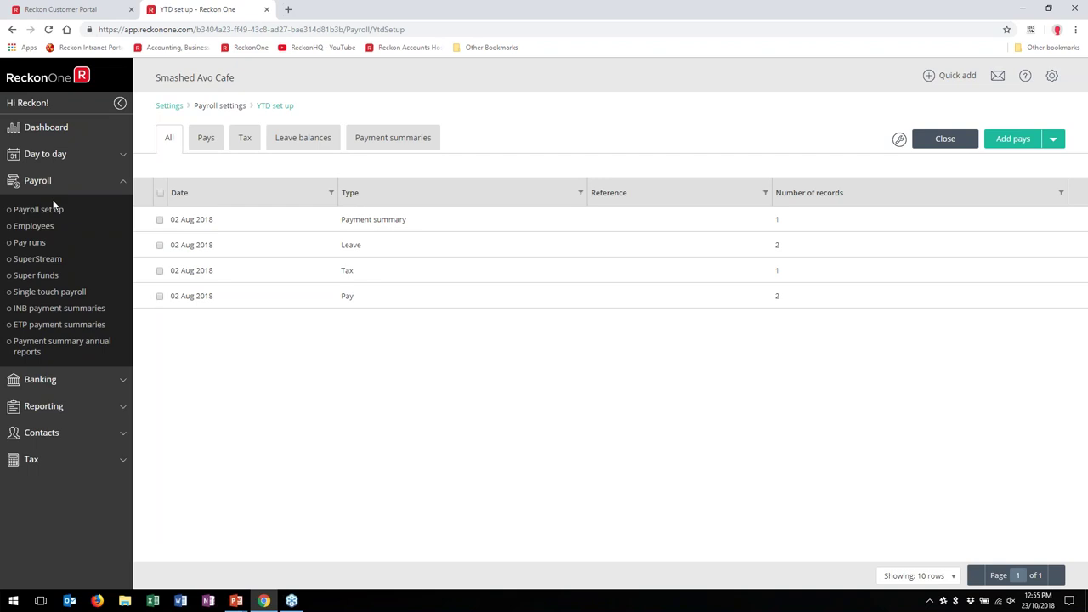
Step: Open the Pay runs list and check its name sort/filter and rows-per-page options
{"action": "left_click", "coordinate": [32, 242]}
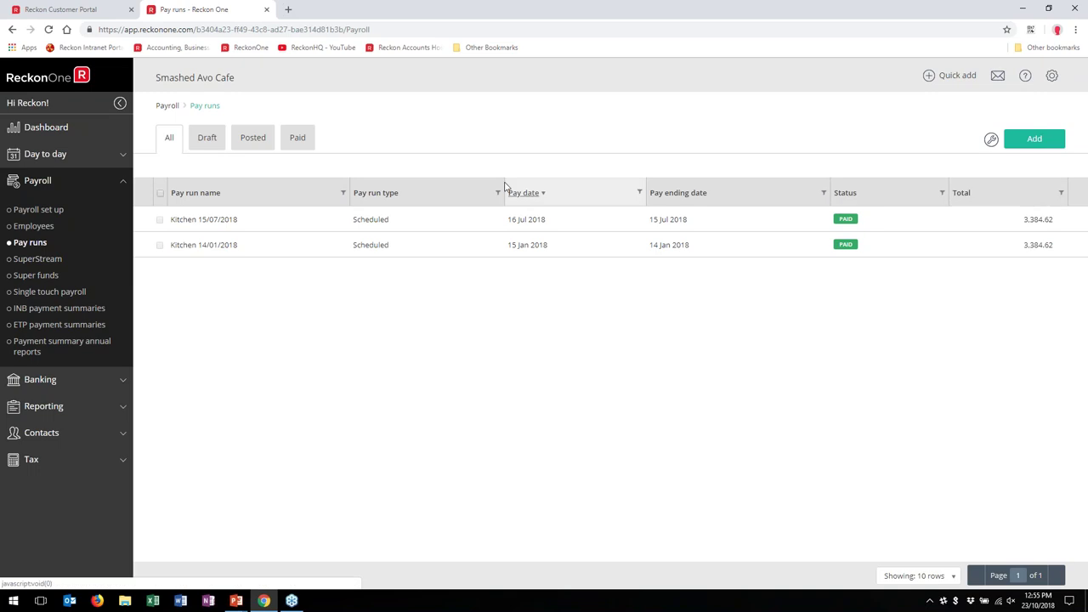
{"action": "left_click", "coordinate": [343, 194]}
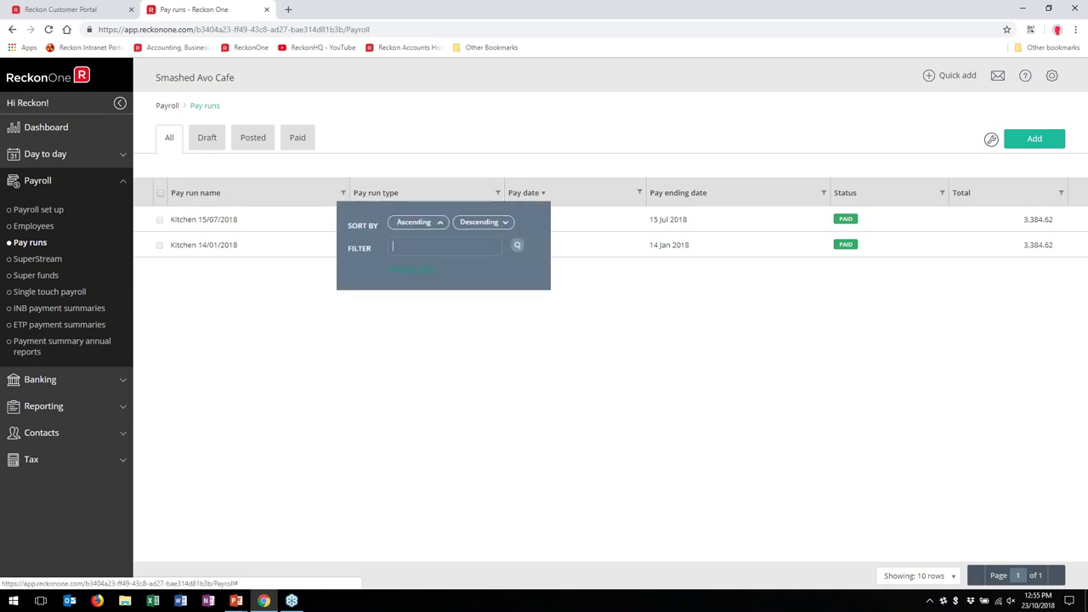
{"action": "left_click", "coordinate": [592, 417]}
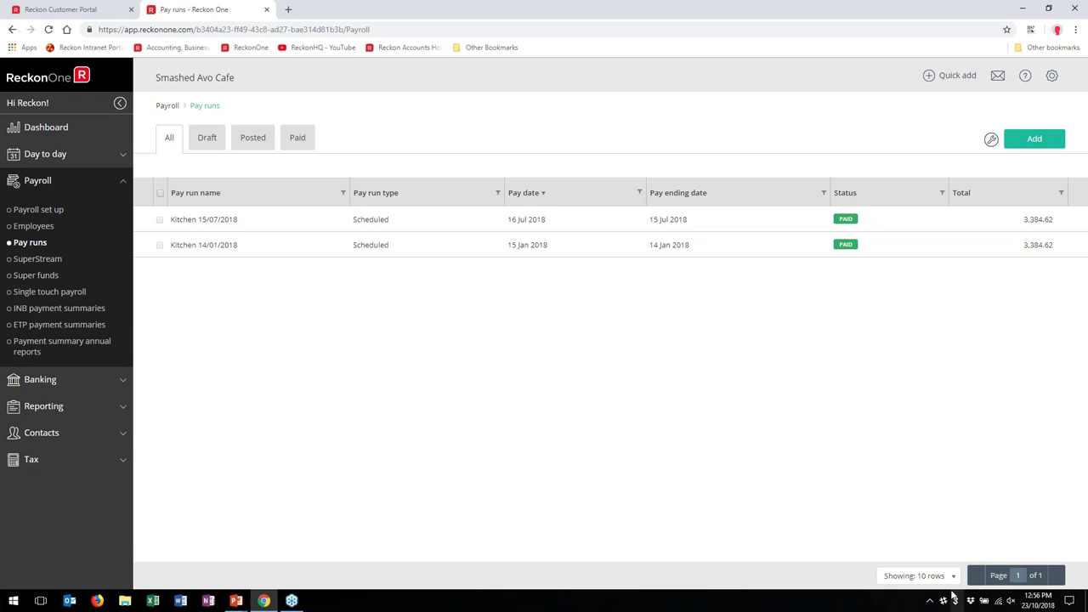
{"action": "left_click", "coordinate": [952, 576]}
{"action": "left_click", "coordinate": [739, 507]}
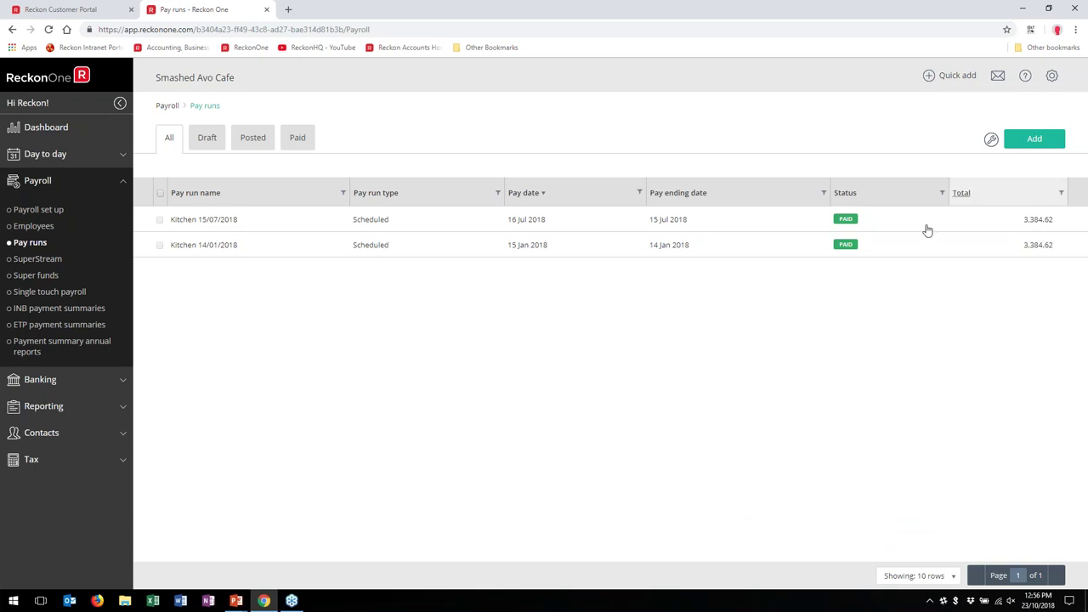
Step: Create a pay run on the Kitchen schedule, giving draft Kitchen 29/07/2018 paid 30 Jul 2018
{"action": "left_click", "coordinate": [990, 140]}
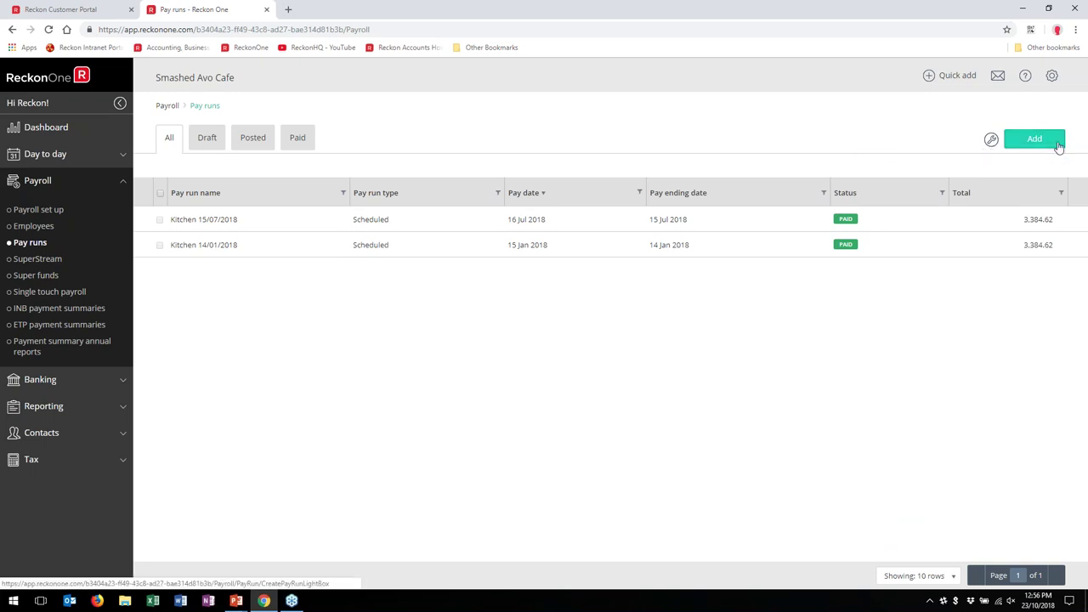
{"action": "left_click", "coordinate": [1058, 145]}
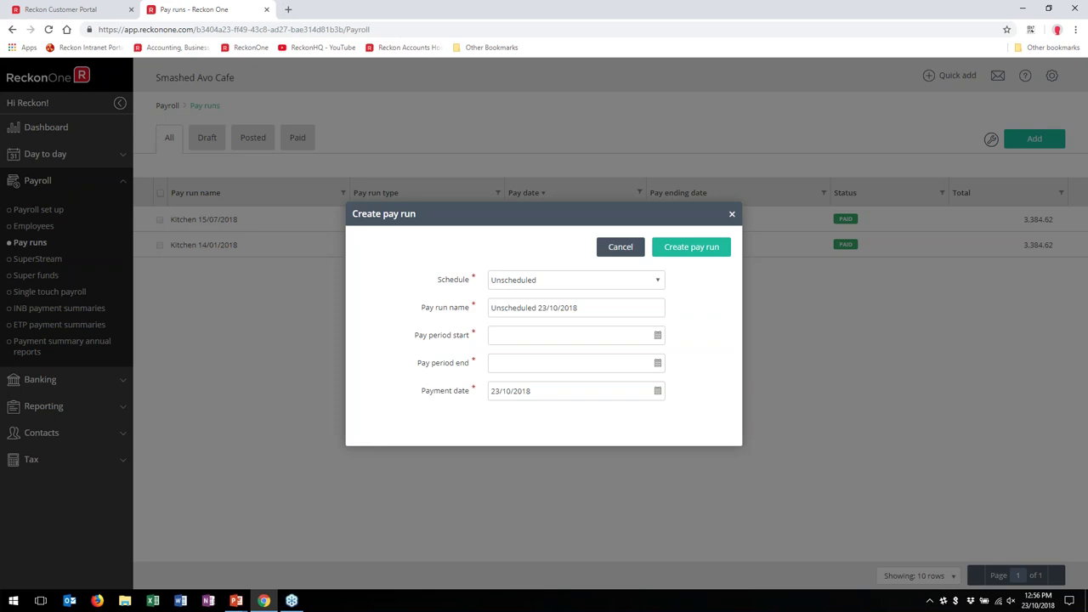
{"action": "left_click", "coordinate": [649, 286]}
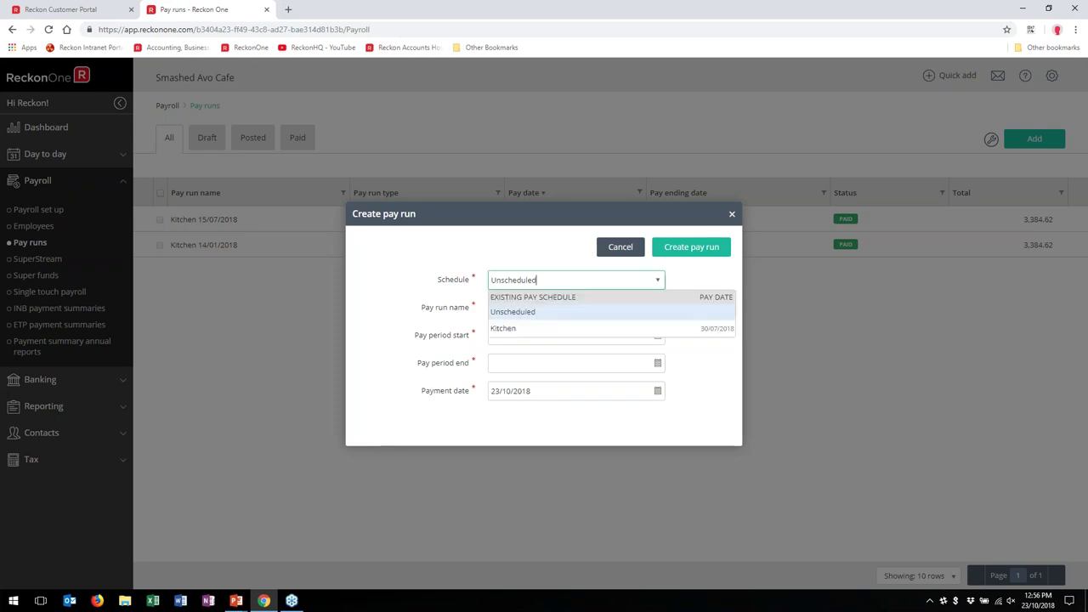
{"action": "left_click", "coordinate": [560, 332]}
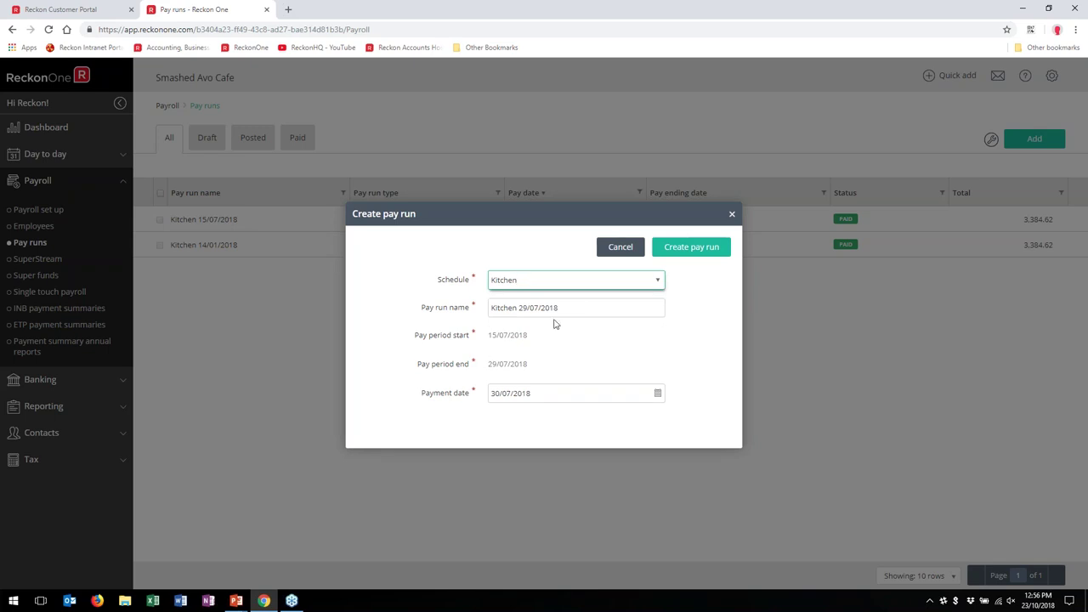
{"action": "left_click", "coordinate": [657, 285]}
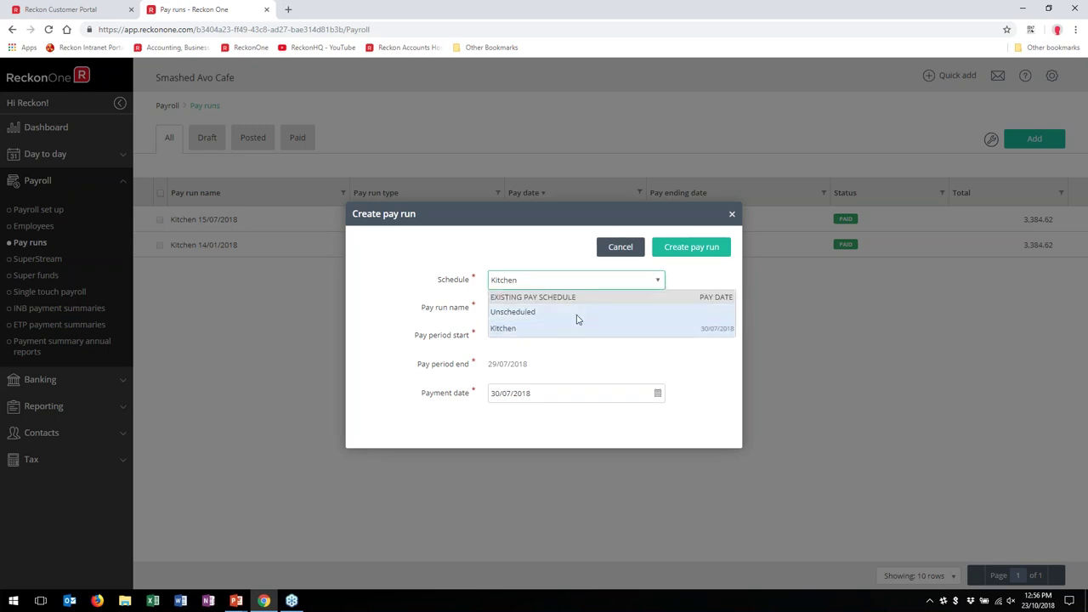
{"action": "left_click", "coordinate": [575, 315]}
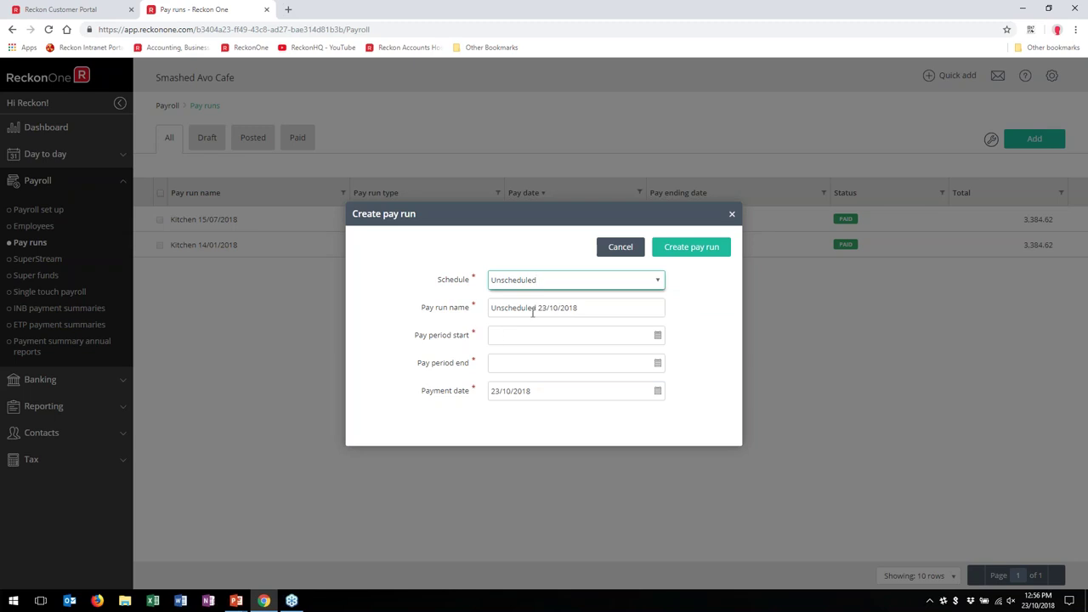
{"action": "left_click", "coordinate": [656, 279]}
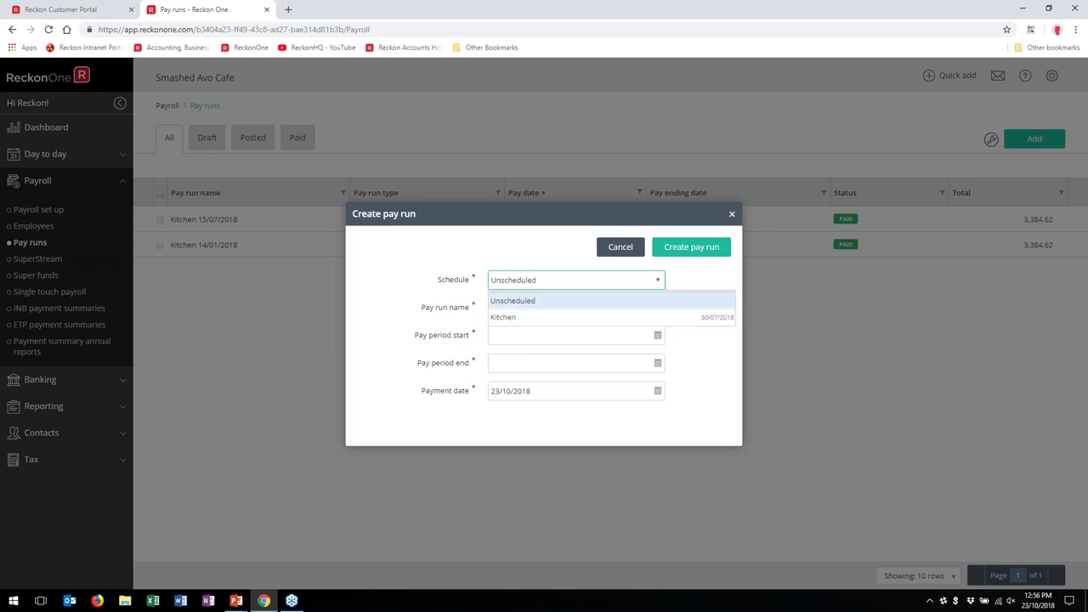
{"action": "left_click", "coordinate": [527, 330]}
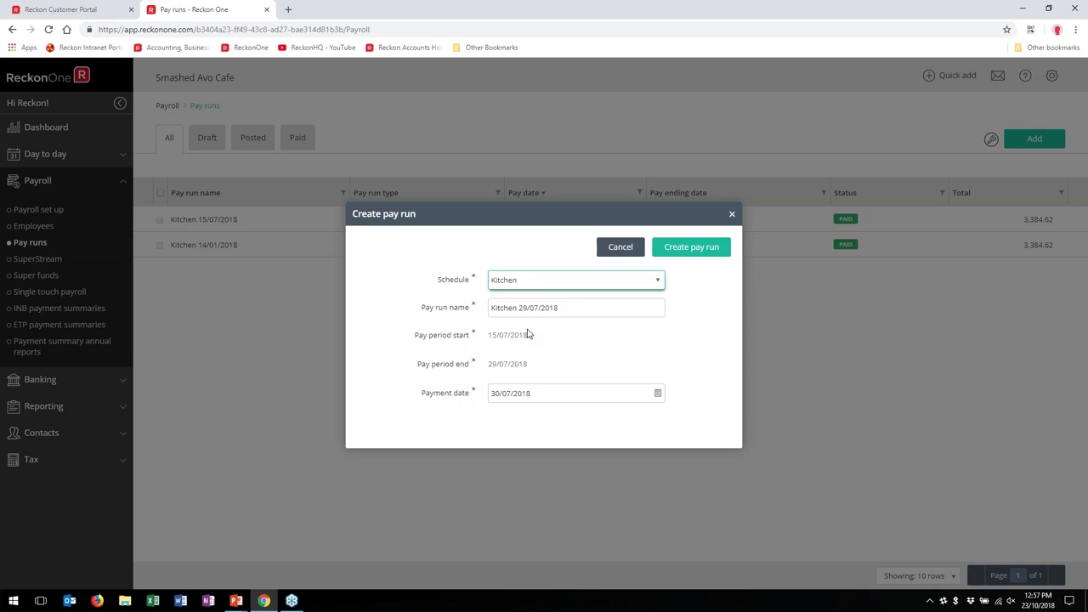
{"action": "left_click", "coordinate": [676, 248]}
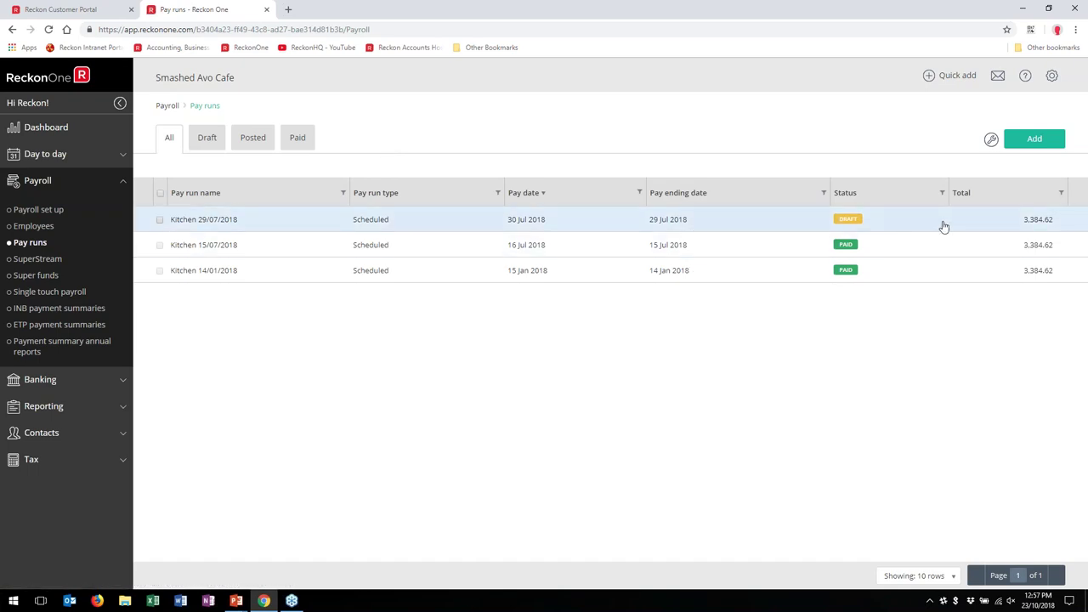
Step: Open the Kitchen 29/07/2018 draft pay run and the employee's Salary details (76 at $44.5344)
{"action": "left_click", "coordinate": [643, 225]}
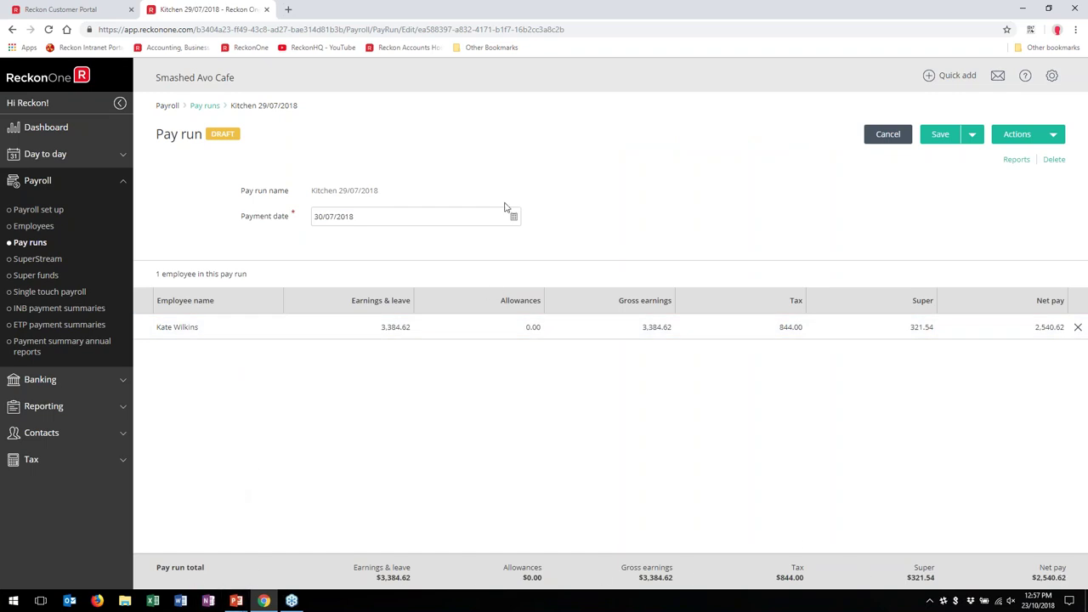
{"action": "left_click", "coordinate": [1053, 136]}
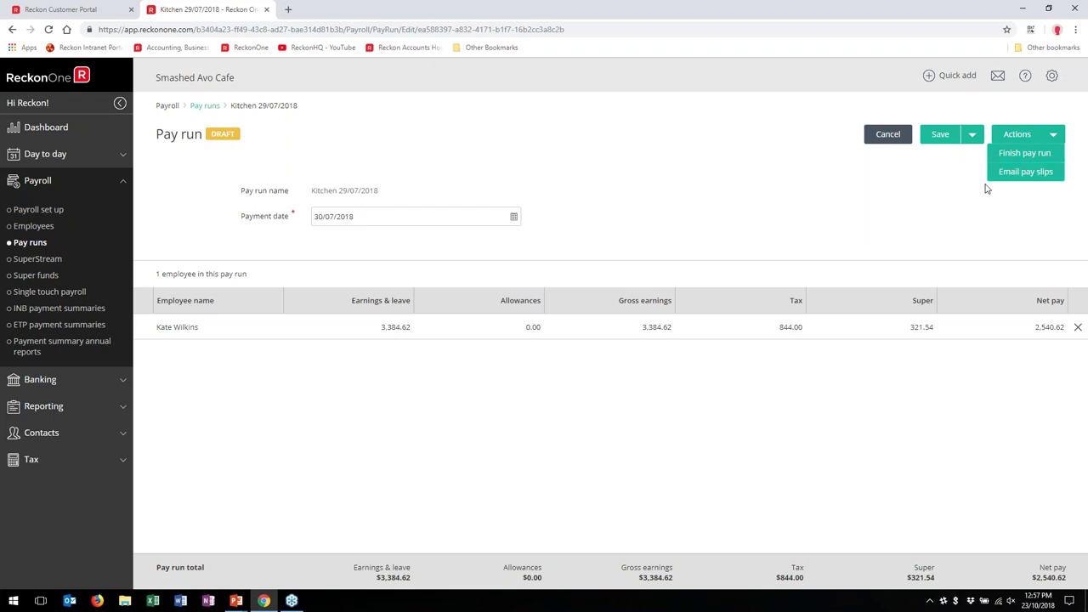
{"action": "left_click", "coordinate": [1015, 141]}
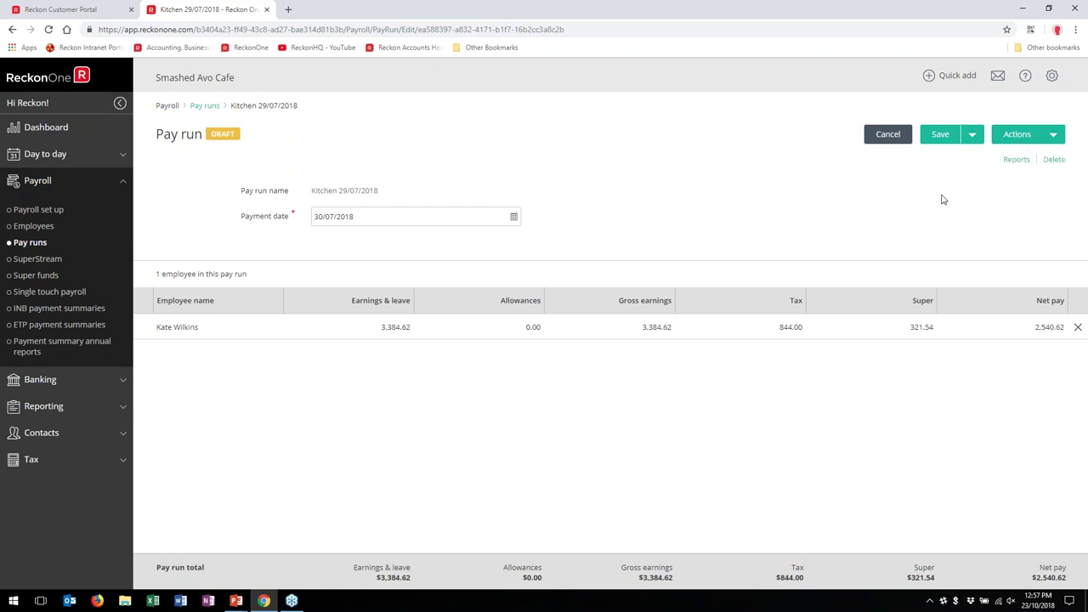
{"action": "left_click", "coordinate": [336, 336]}
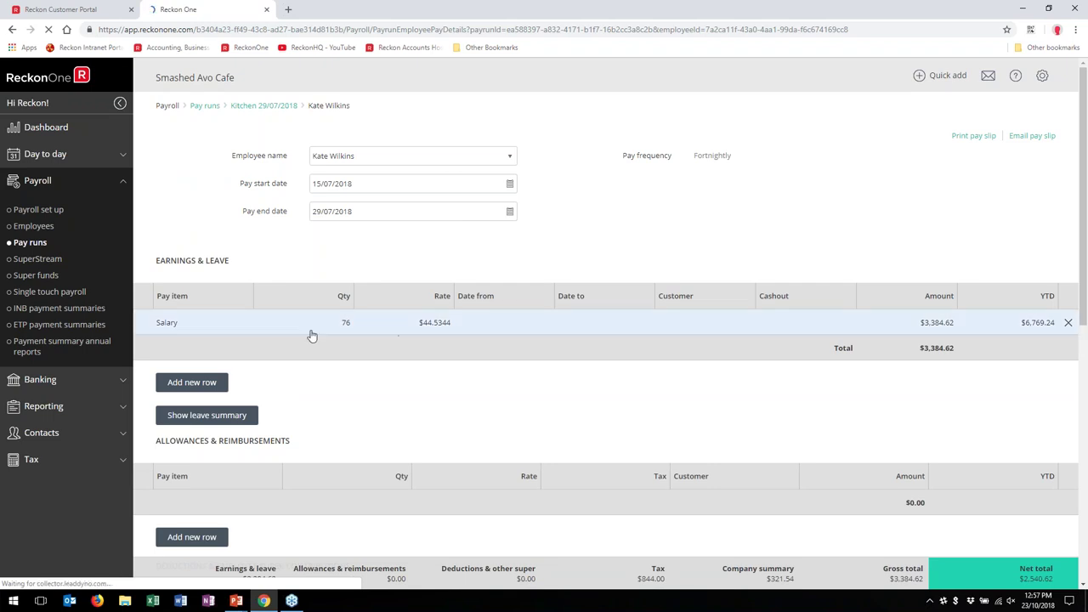
Step: Add a 1-hour Annual leave line to the pay, lifting gross to $3,429.15
{"action": "left_click", "coordinate": [174, 387]}
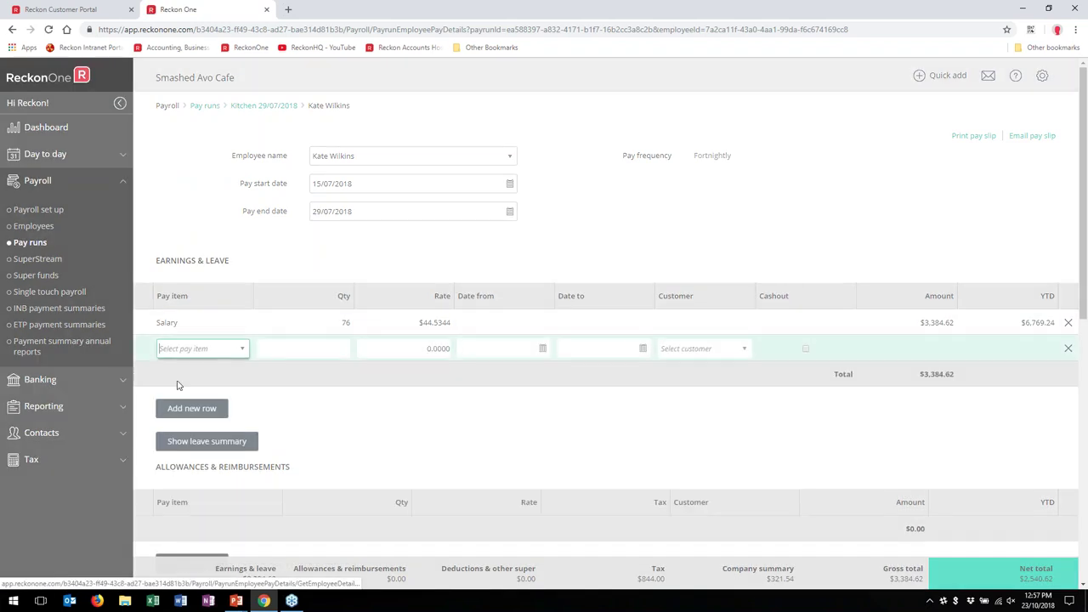
{"action": "left_click", "coordinate": [241, 352]}
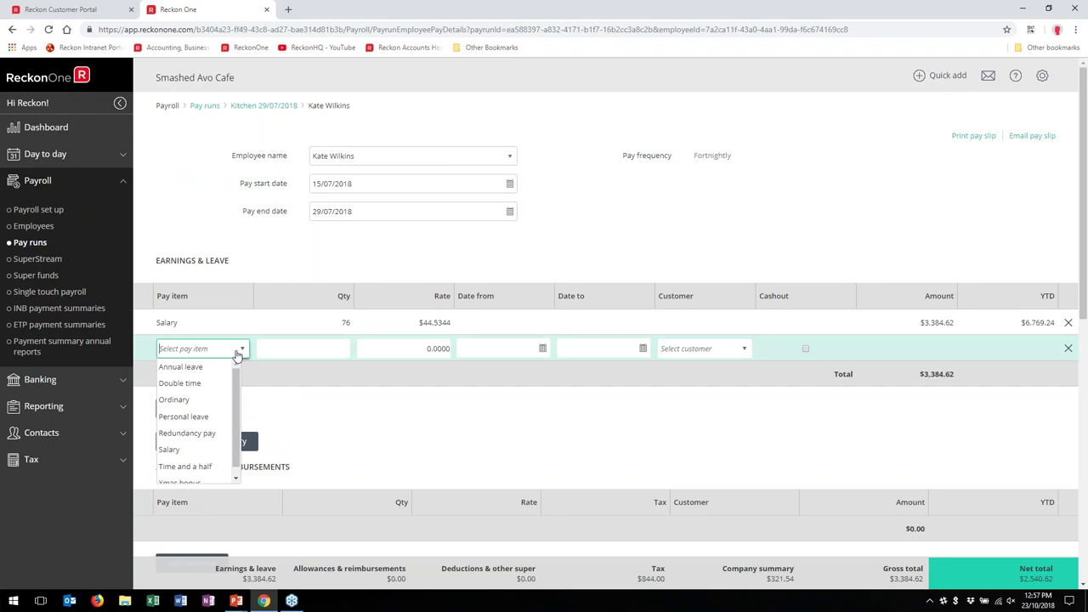
{"action": "left_click", "coordinate": [219, 377]}
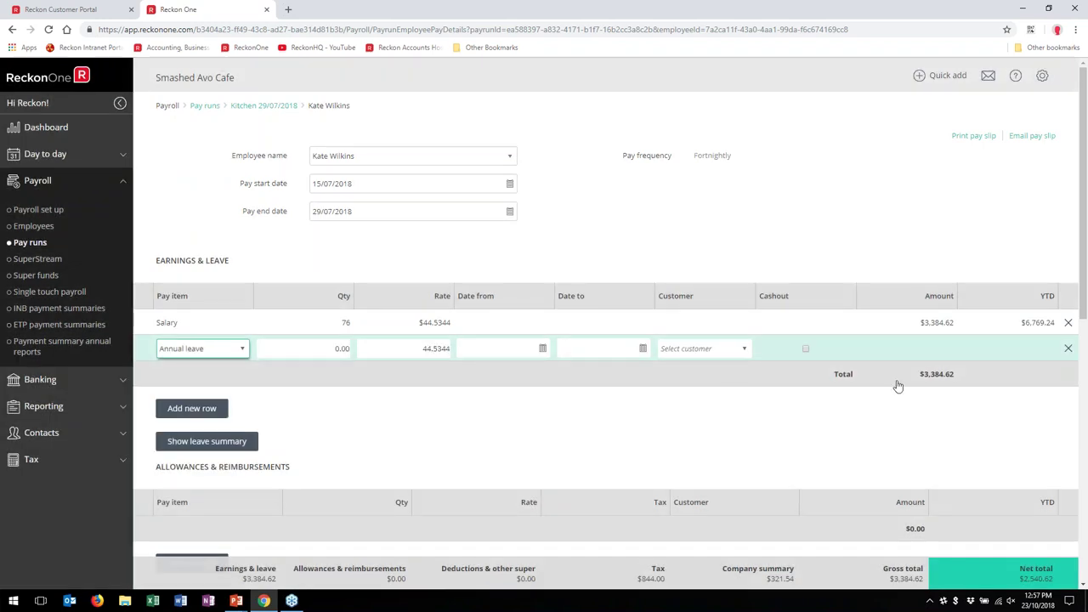
{"action": "scroll", "coordinate": [647, 389], "scroll_direction": "down", "scroll_amount": 3}
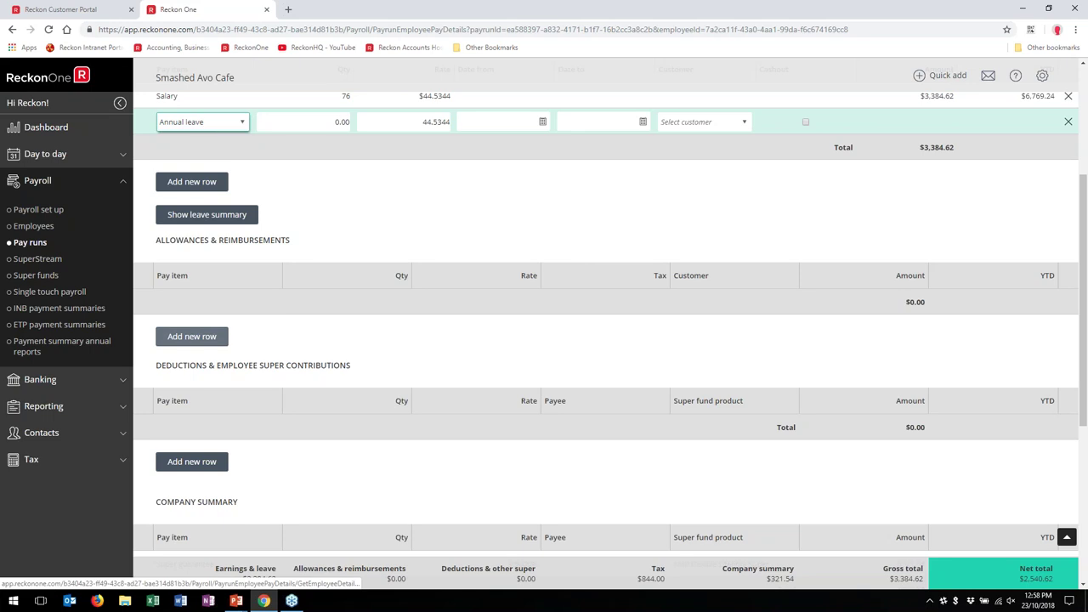
{"action": "scroll", "coordinate": [208, 348], "scroll_direction": "down", "scroll_amount": 2}
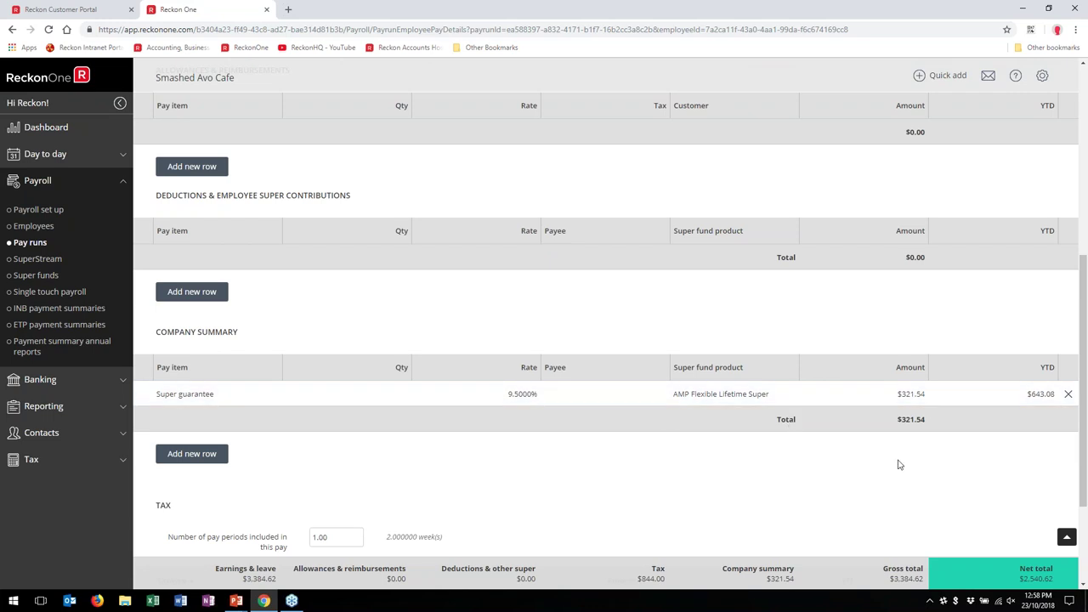
{"action": "scroll", "coordinate": [854, 437], "scroll_direction": "down", "scroll_amount": 2}
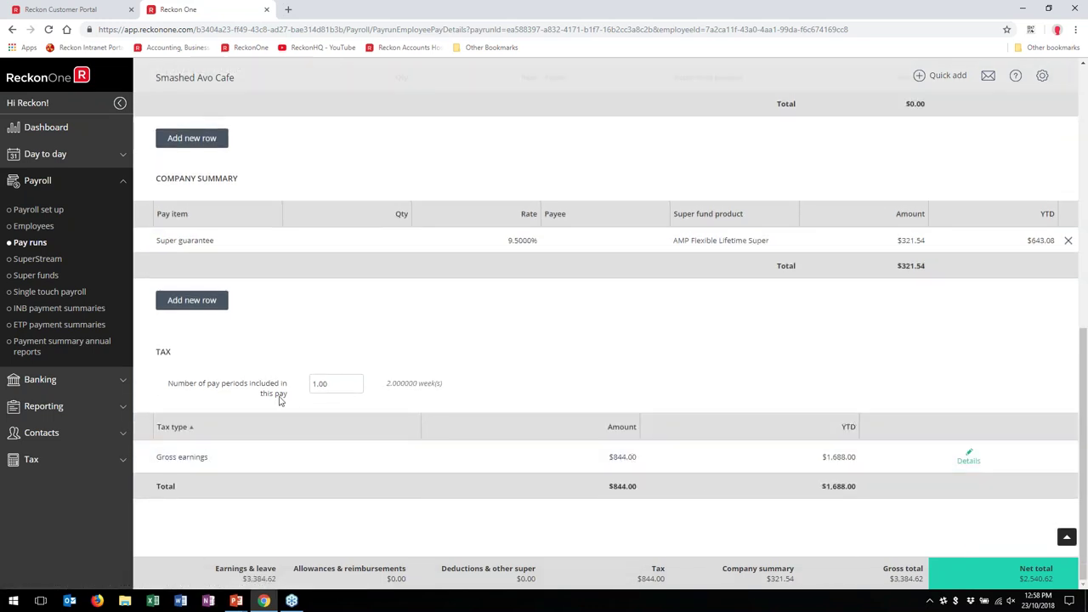
Step: Review the gross earnings tax details without overriding, then print the pay slip
{"action": "left_click", "coordinate": [968, 459]}
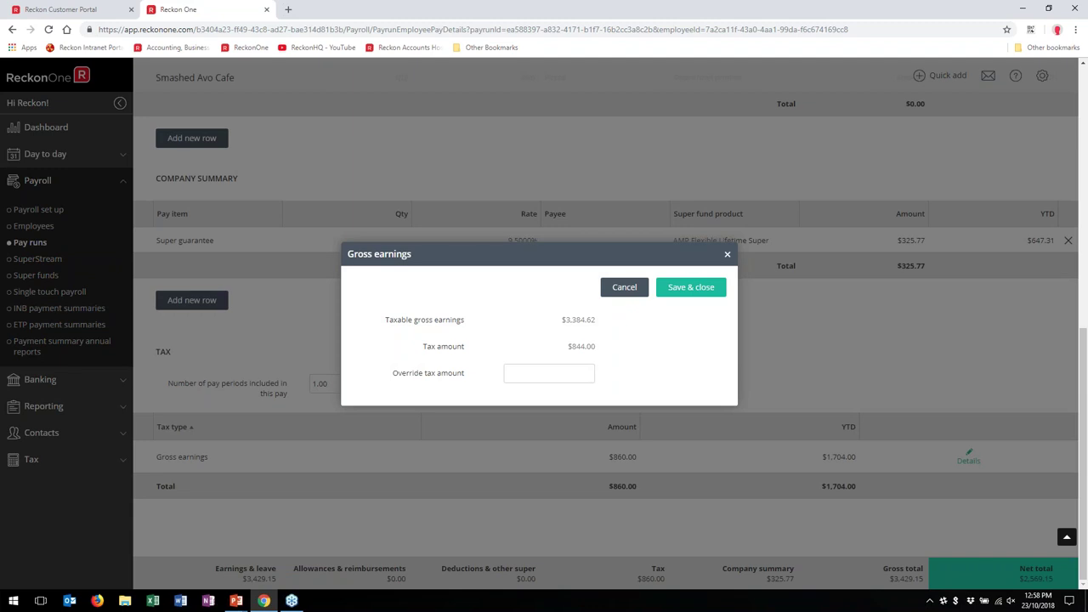
{"action": "left_click", "coordinate": [624, 287]}
{"action": "scroll", "coordinate": [1045, 146], "scroll_direction": "up", "scroll_amount": 1}
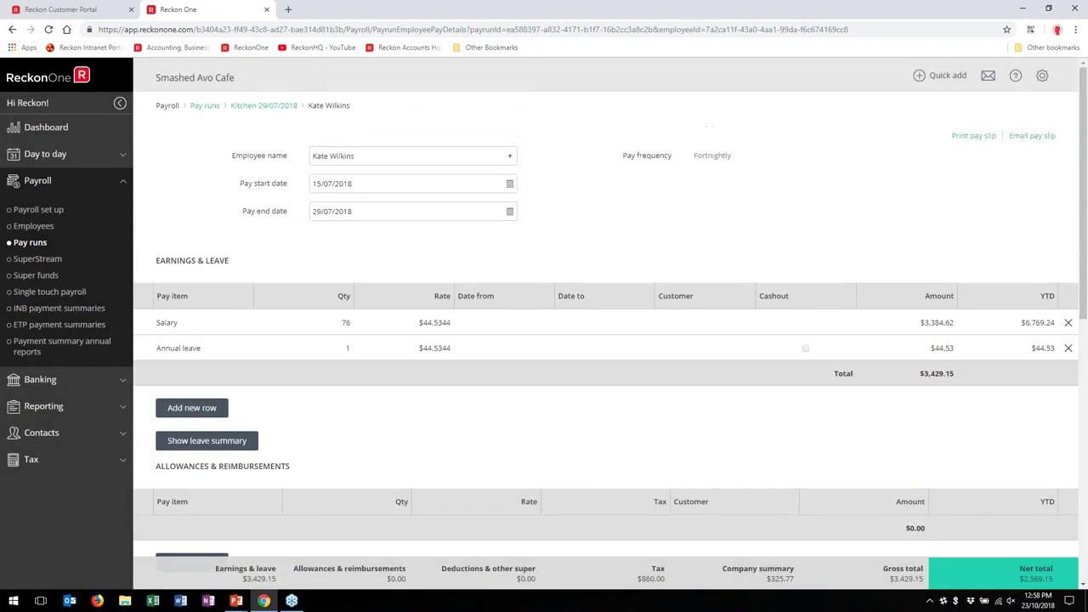
{"action": "left_click", "coordinate": [966, 140]}
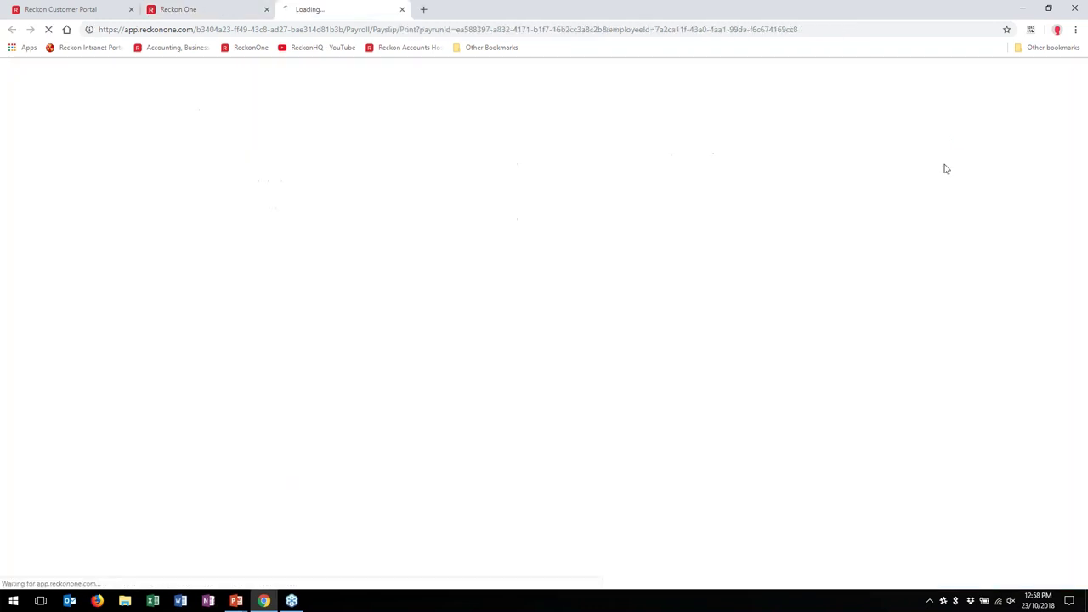
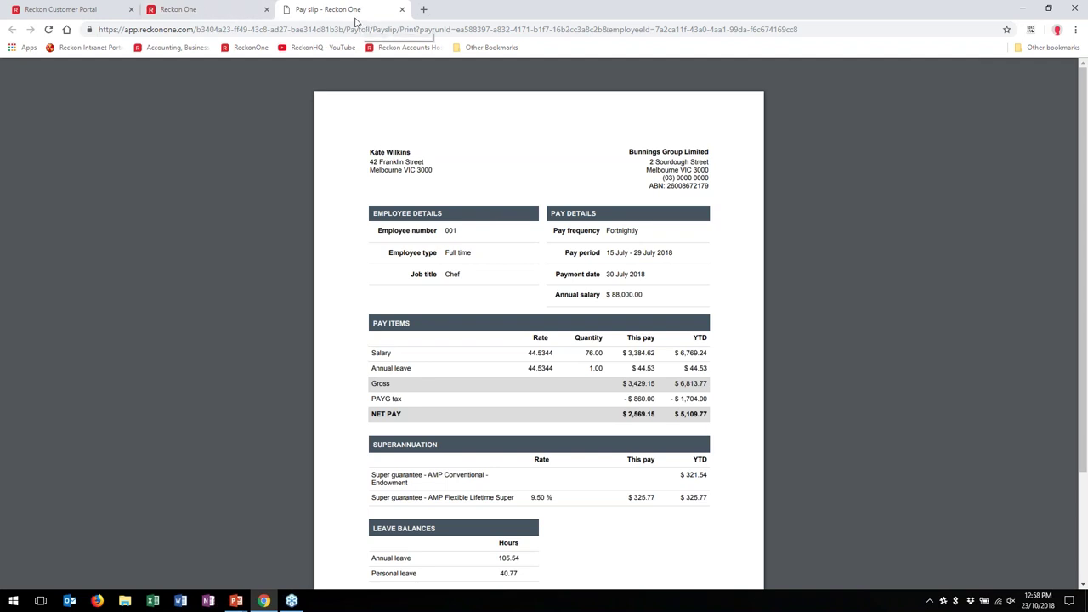
Step: Close the pay slip and finish the Kitchen 29/07/2018 pay run, marking it Paid
{"action": "left_click", "coordinate": [400, 10]}
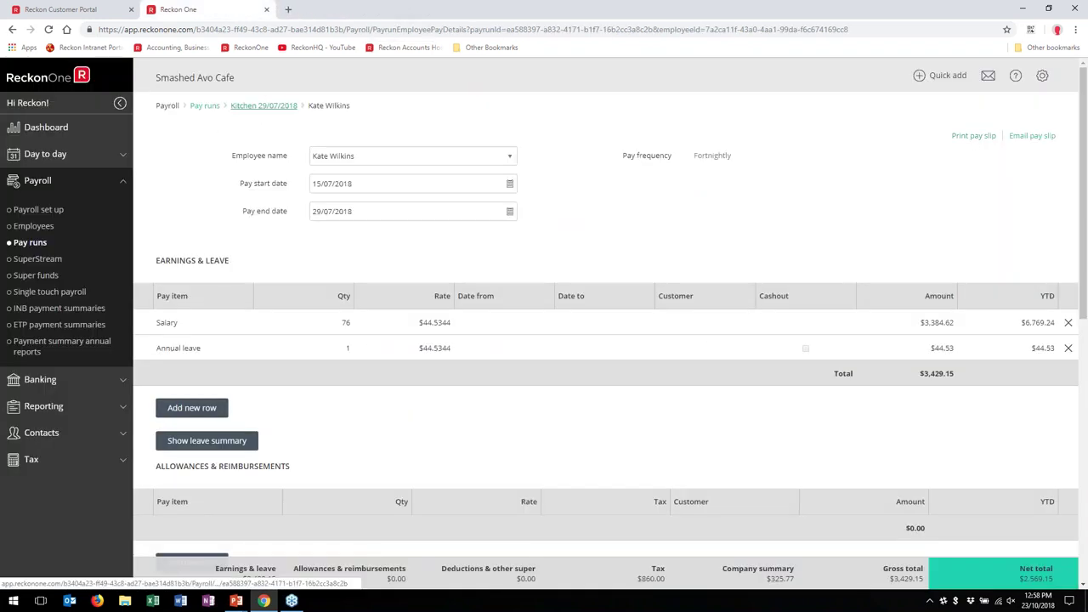
{"action": "left_click", "coordinate": [263, 105]}
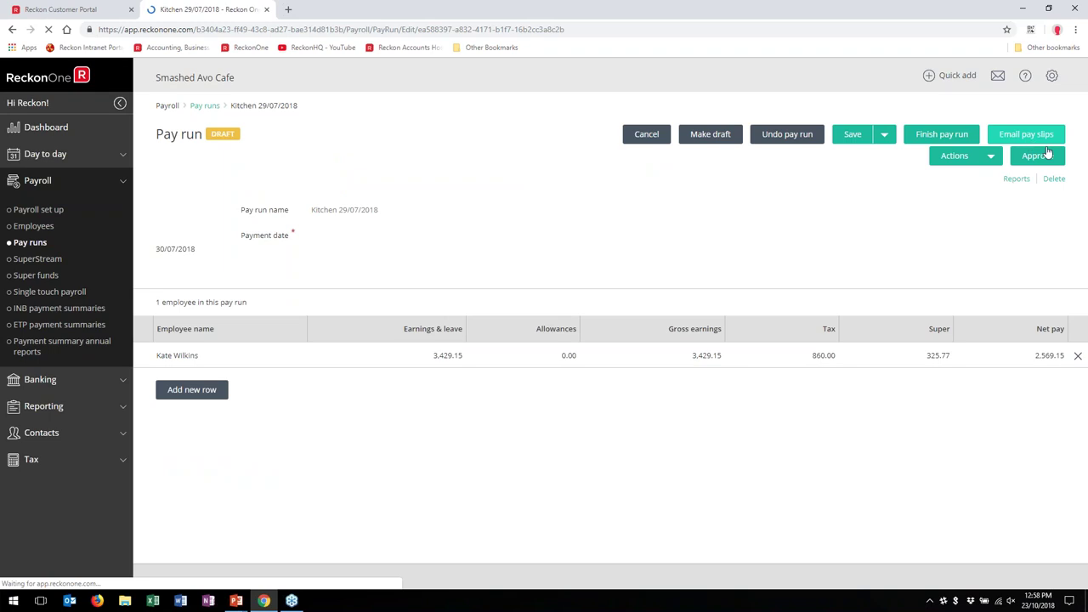
{"action": "left_click", "coordinate": [1052, 136]}
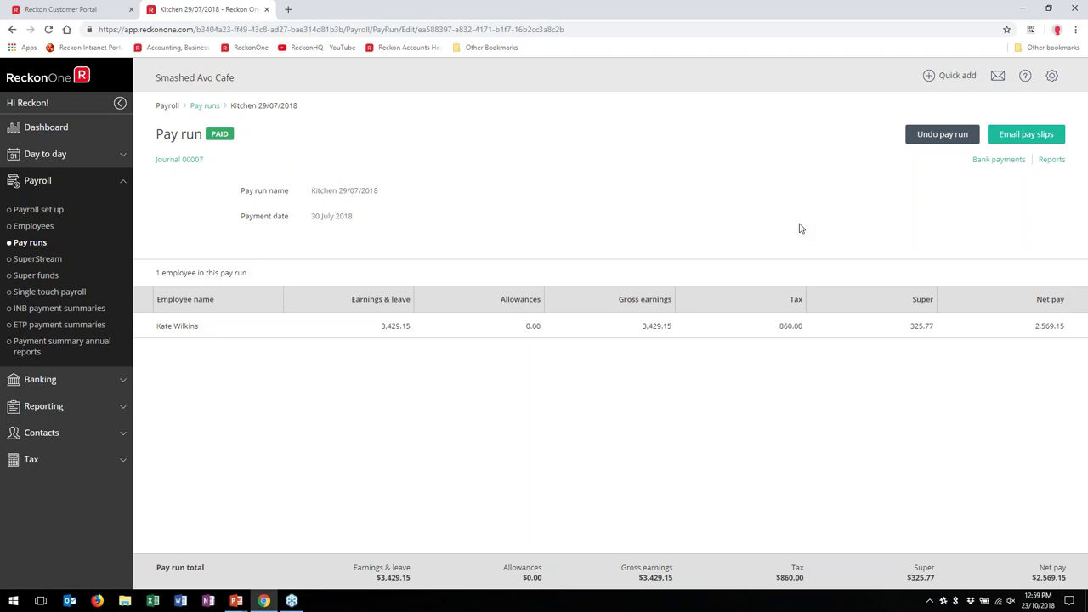
Step: Open Bank payments and Reports in separate new tabs from the paid pay run
{"action": "left_click", "coordinate": [1000, 161]}
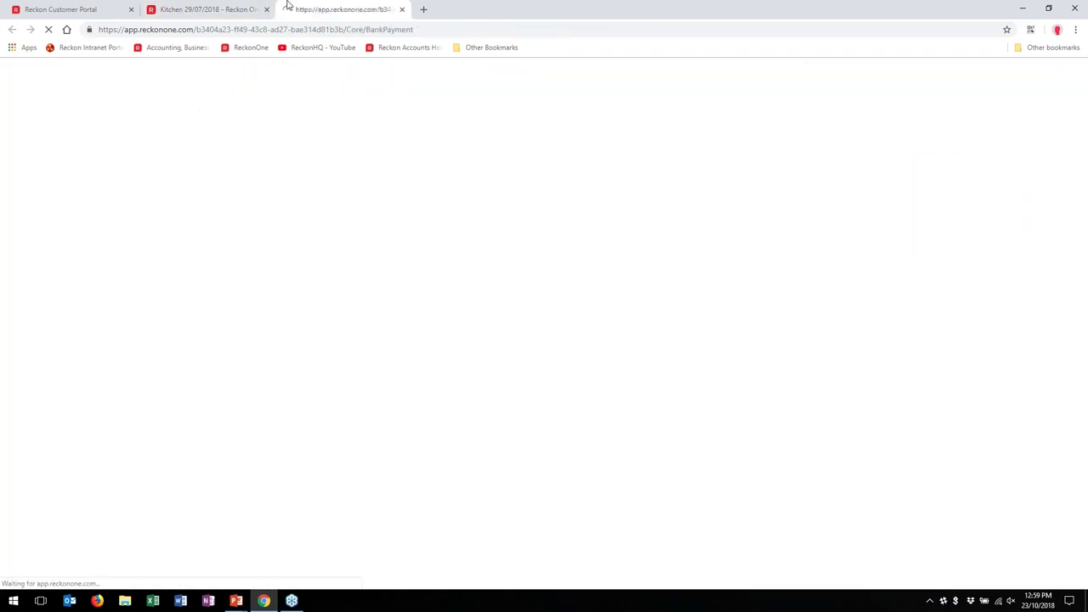
{"action": "left_click", "coordinate": [241, 8]}
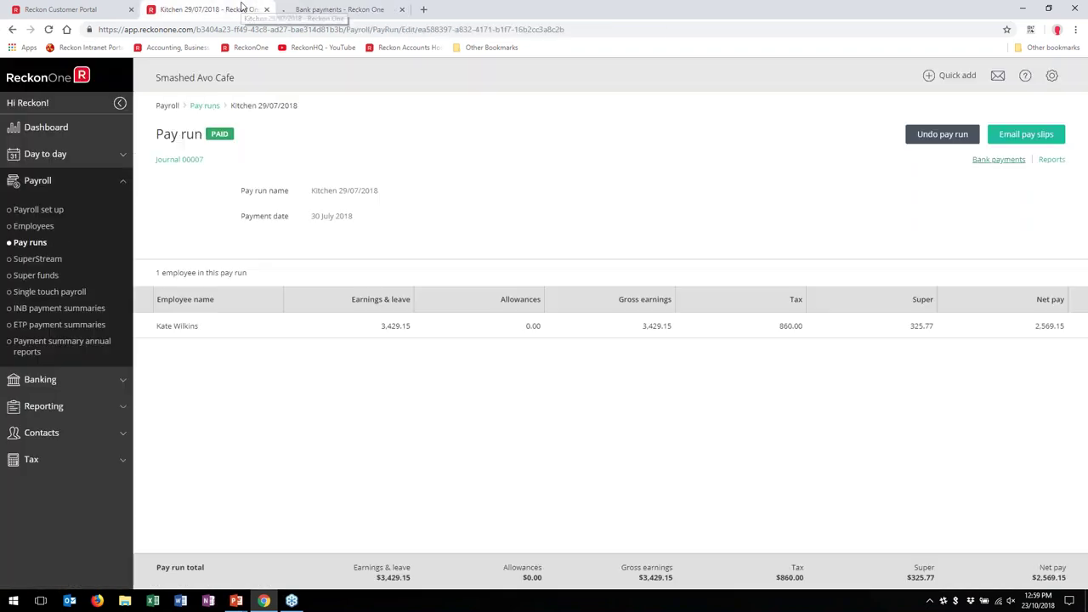
{"action": "left_click", "coordinate": [1062, 161]}
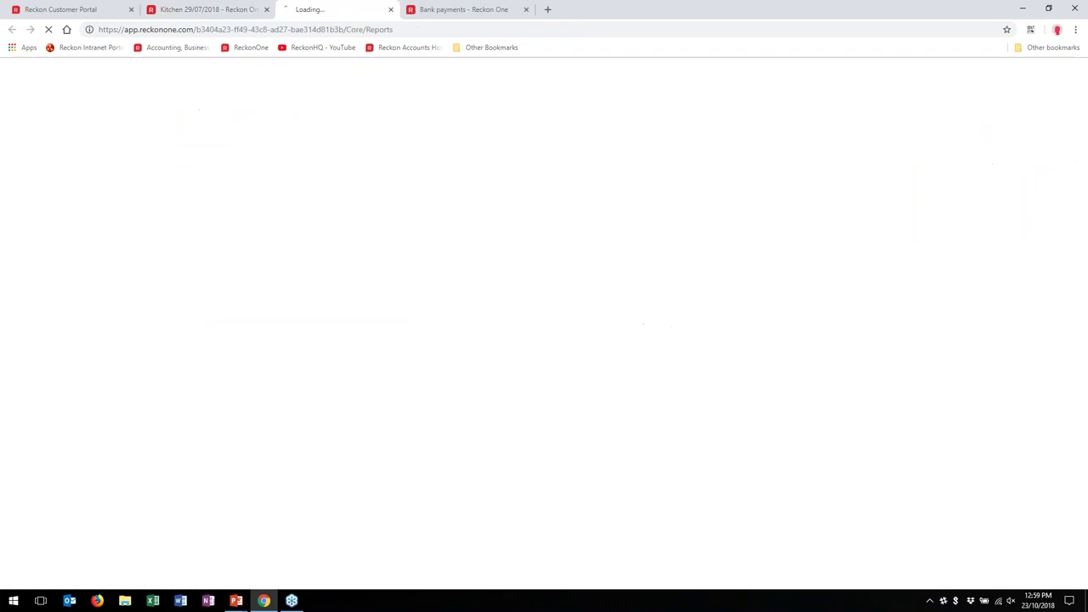
{"action": "left_click", "coordinate": [456, 7]}
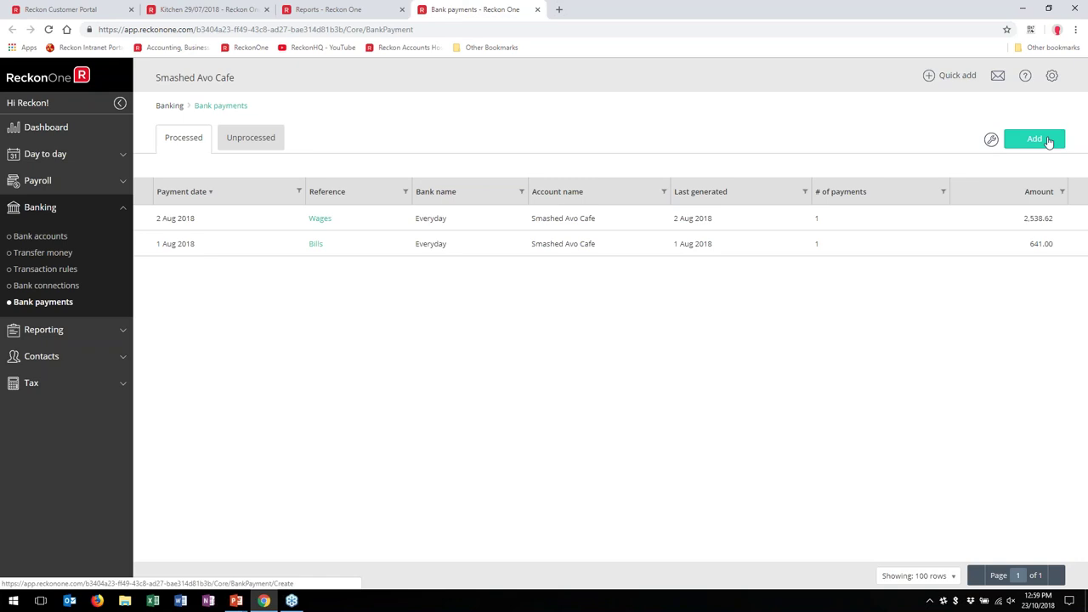
Step: Create a new bank payment from the Everyday account and start its reference
{"action": "left_click", "coordinate": [1049, 142]}
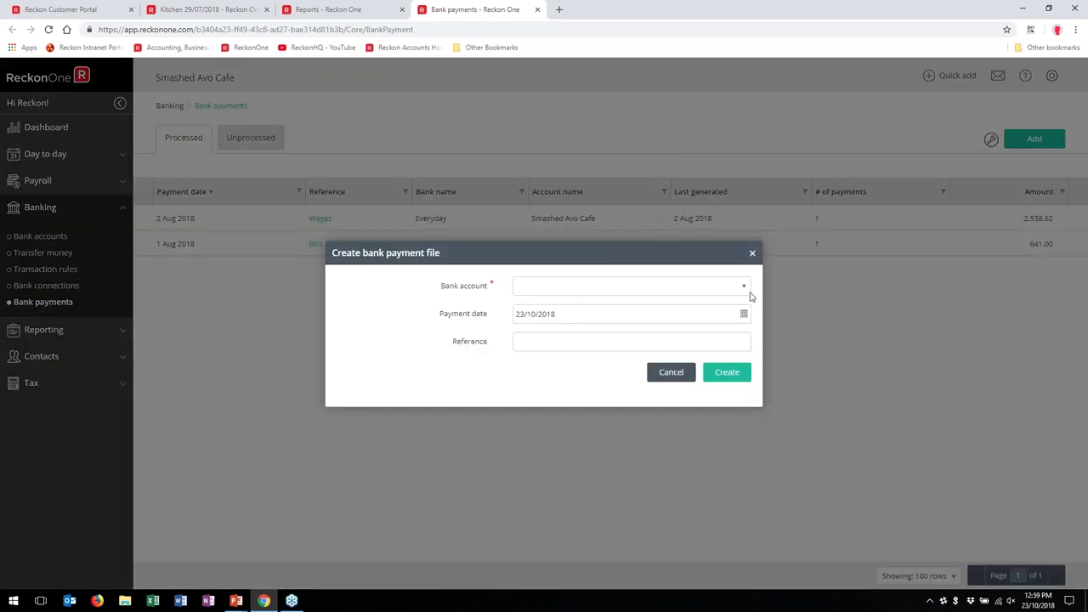
{"action": "left_click", "coordinate": [746, 287]}
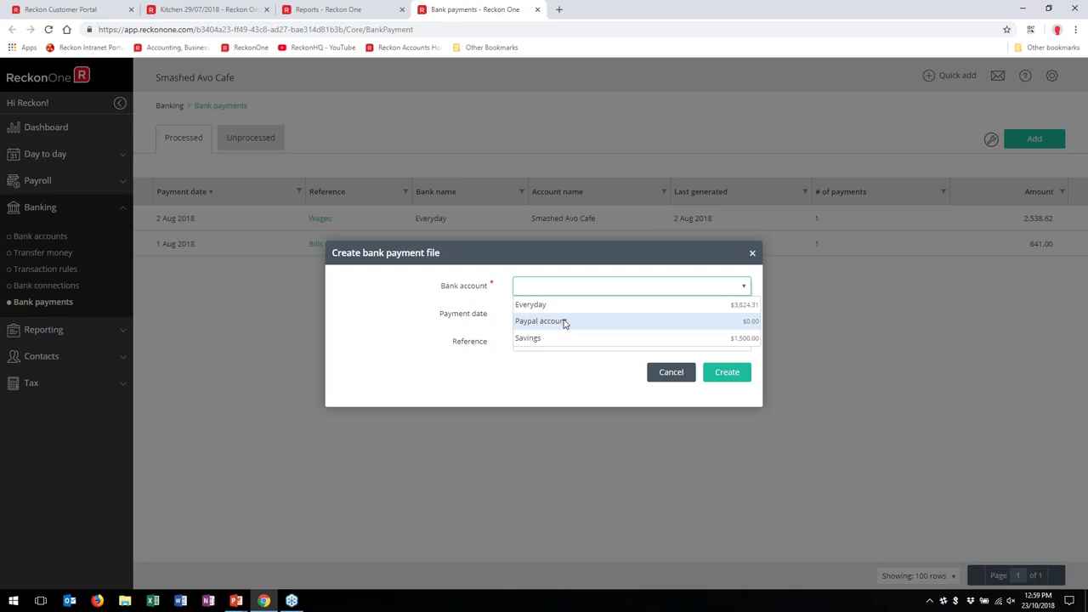
{"action": "left_click", "coordinate": [556, 306]}
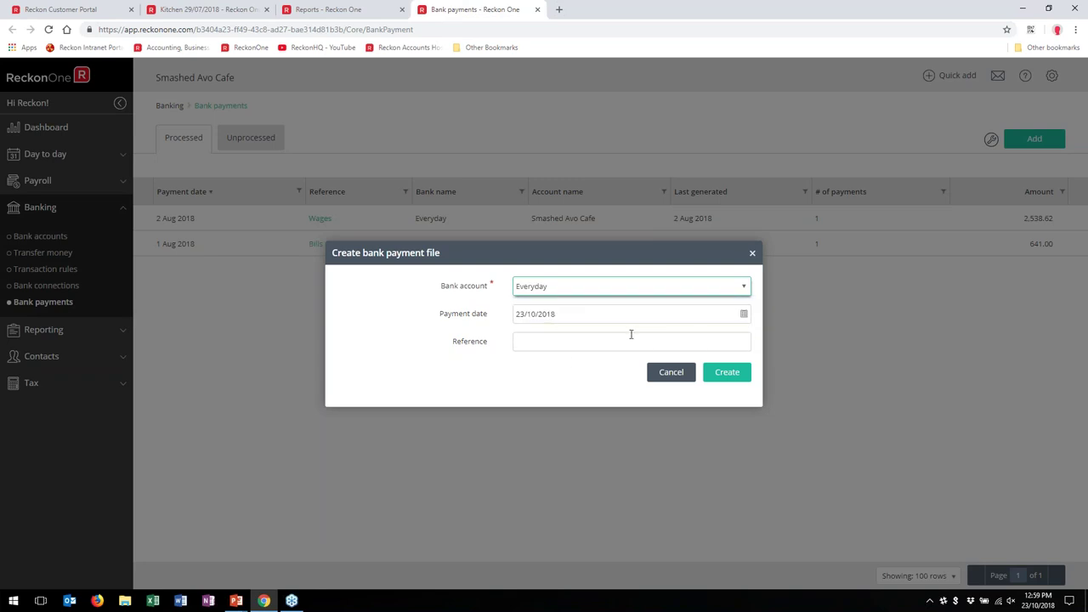
{"action": "left_click", "coordinate": [731, 378]}
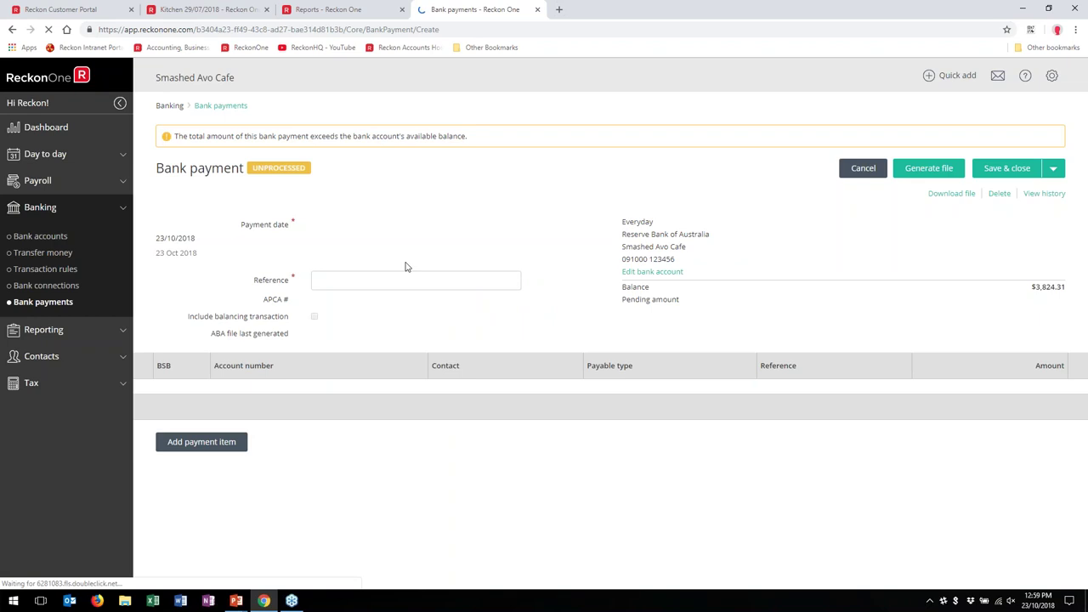
{"action": "left_click", "coordinate": [347, 208]}
Step: Set the reference to Wages2 and add the 30 Jul 2018 pay as a payment item
{"action": "key", "text": "Down"}
{"action": "key", "text": "Down"}
{"action": "left_click", "coordinate": [357, 209]}
{"action": "type", "text": "2"}
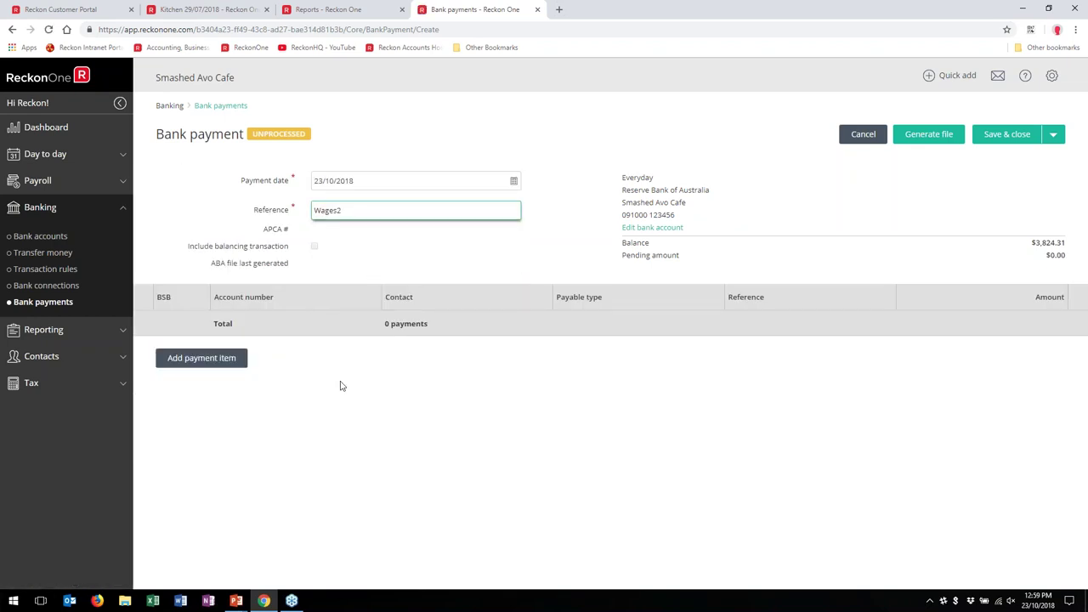
{"action": "left_click", "coordinate": [199, 358]}
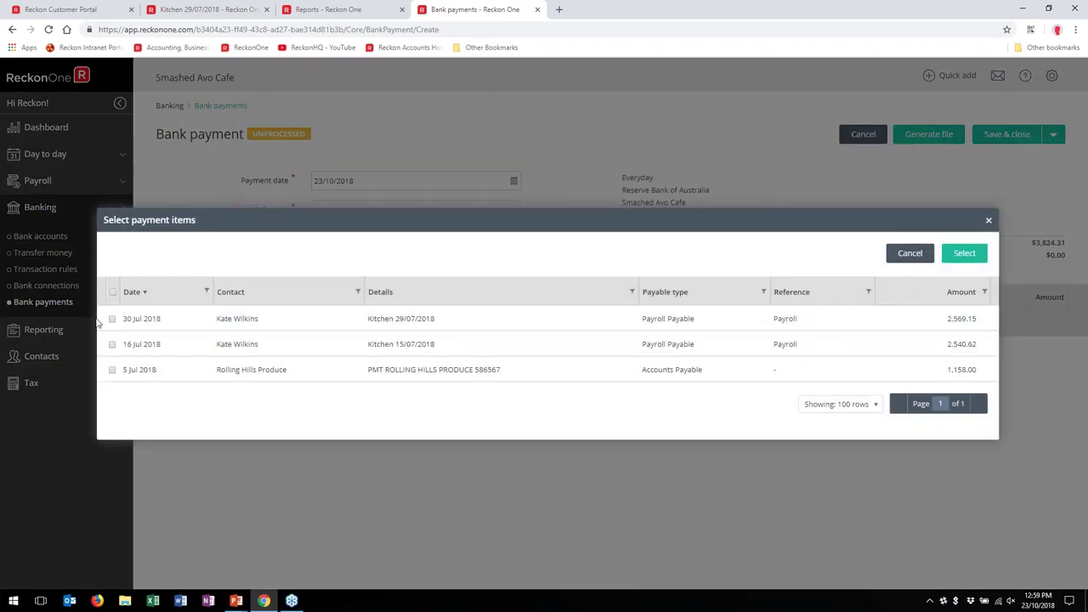
{"action": "left_click", "coordinate": [111, 319]}
{"action": "left_click", "coordinate": [965, 254]}
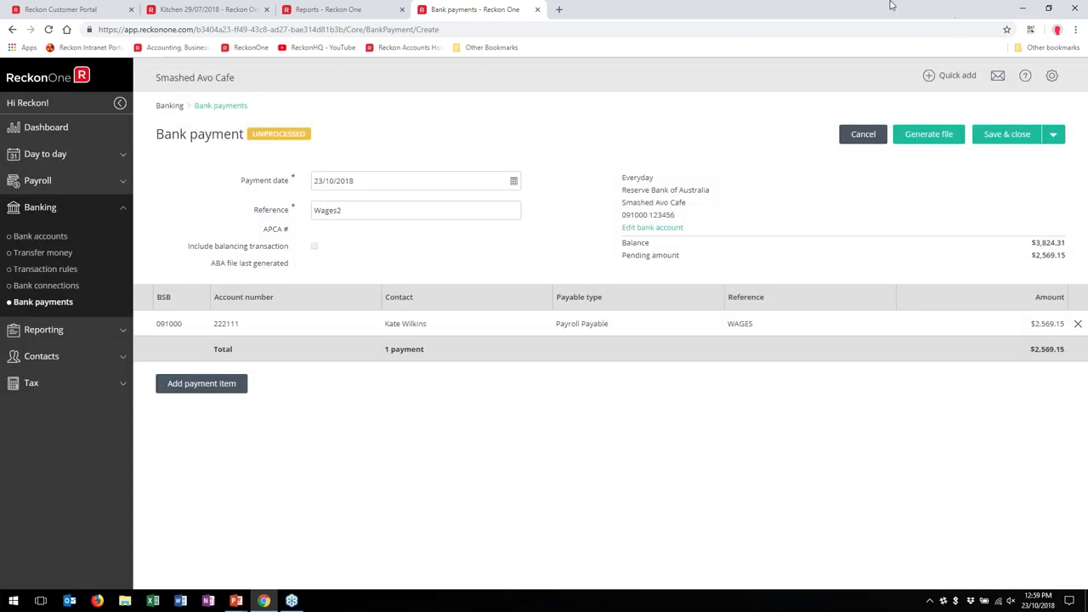
Step: Generate the ABA file for the $2,569.15 payment, then close the bank payment and its tab
{"action": "left_click", "coordinate": [1056, 134]}
{"action": "left_click", "coordinate": [929, 134]}
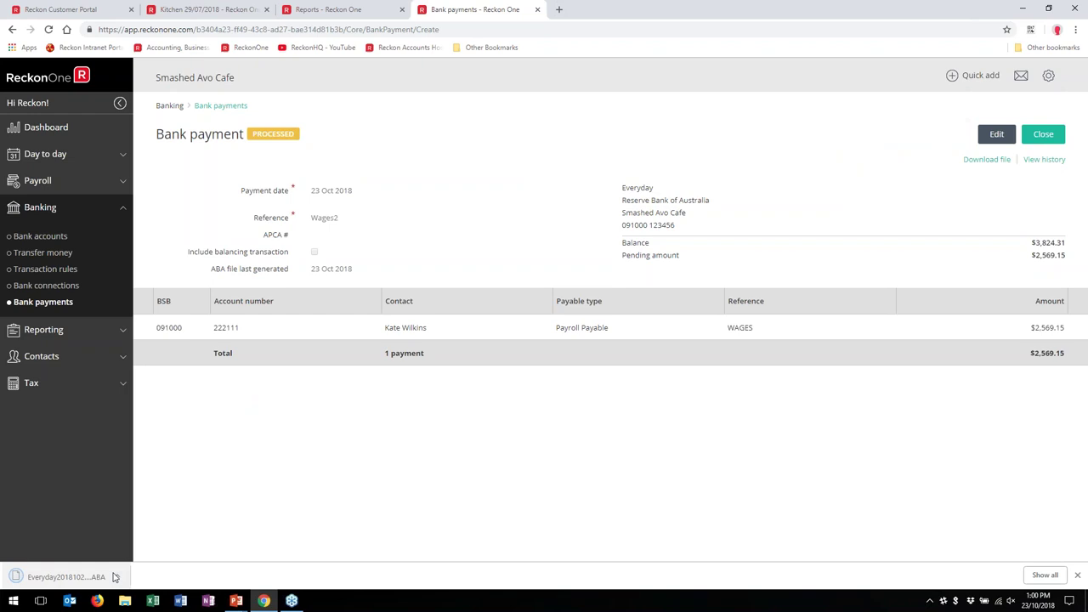
{"action": "left_click", "coordinate": [1076, 575]}
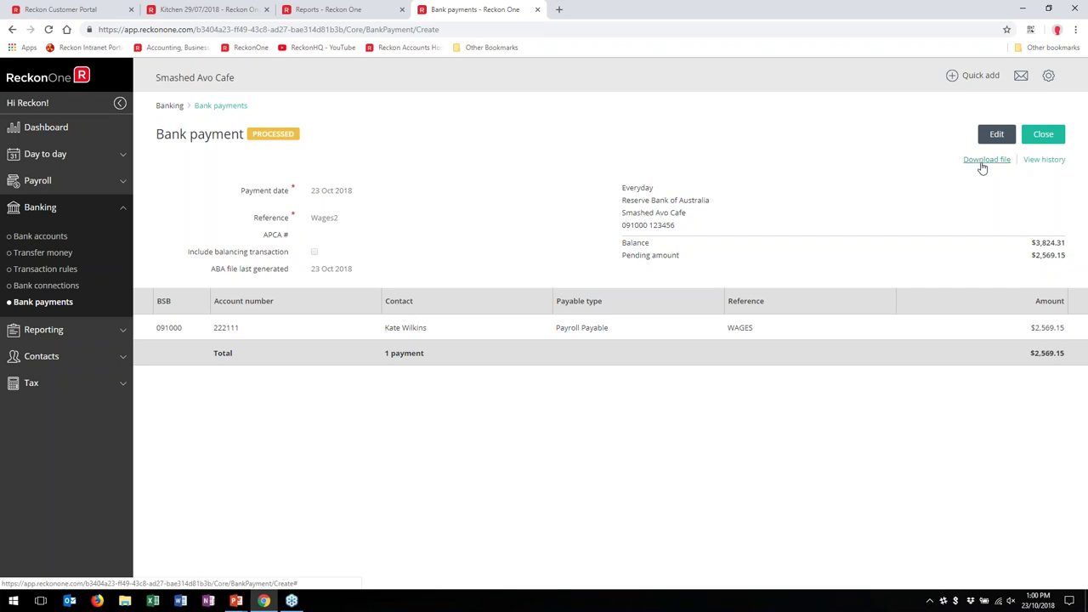
{"action": "left_click", "coordinate": [1042, 134]}
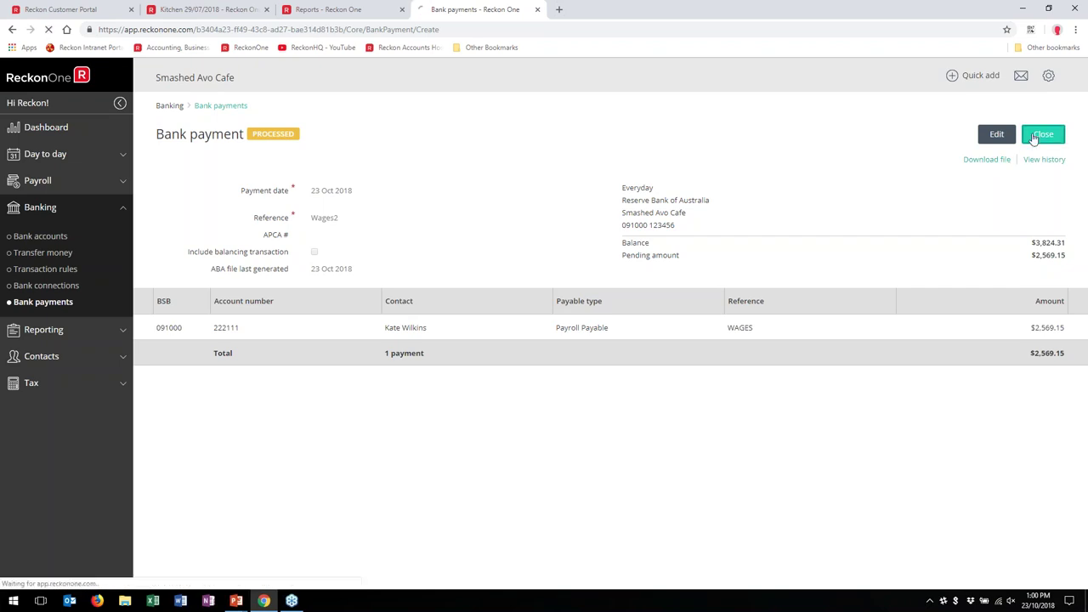
{"action": "double_click", "coordinate": [541, 14]}
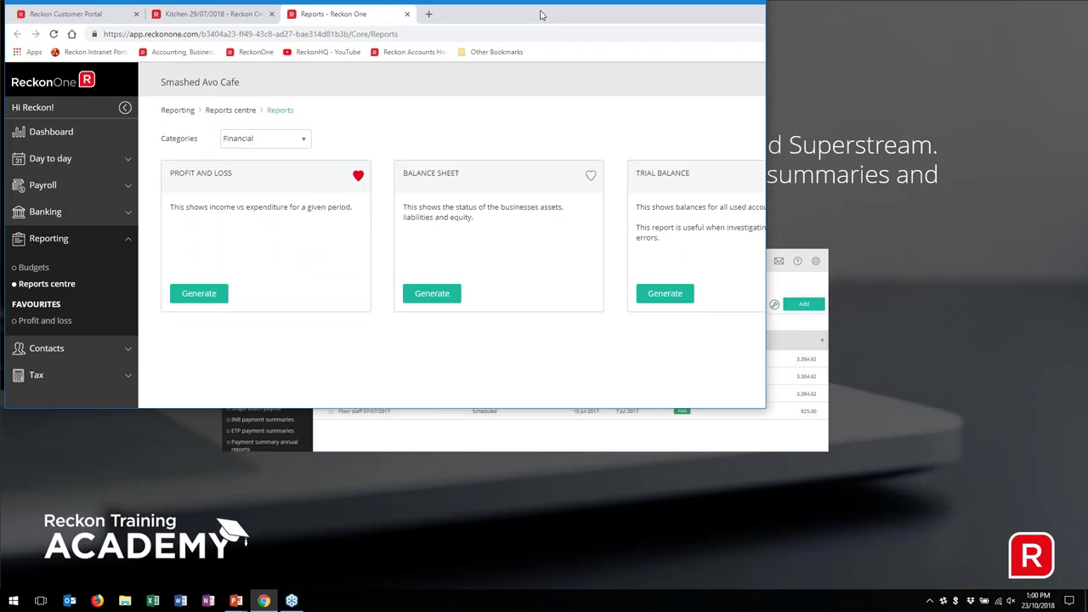
Step: Show the Payroll category reports and open Payroll Summary in a new browser tab
{"action": "double_click", "coordinate": [596, 9]}
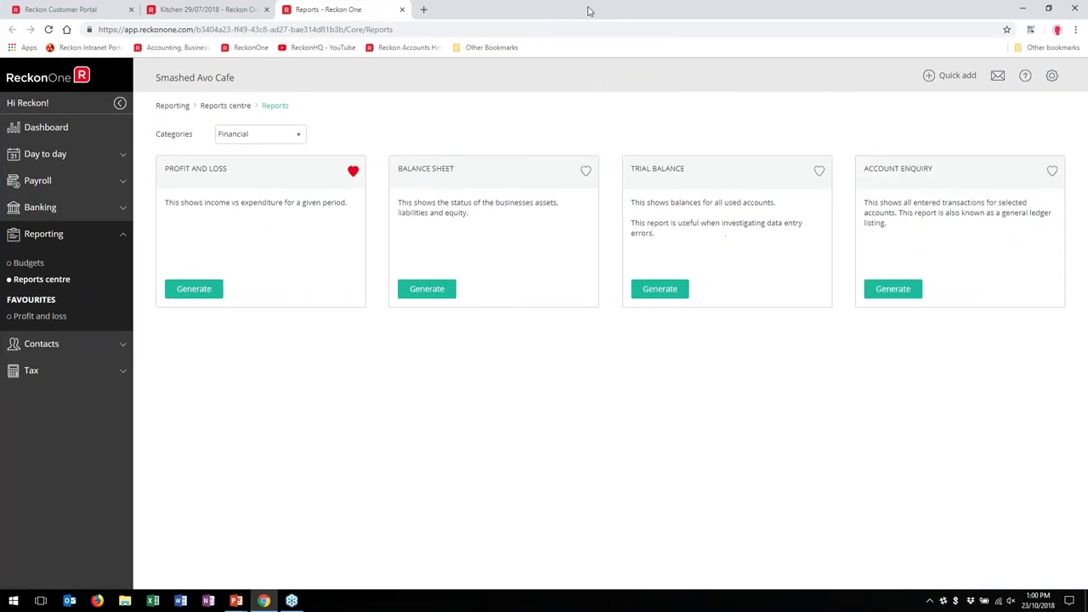
{"action": "left_click", "coordinate": [300, 137]}
{"action": "left_click", "coordinate": [238, 206]}
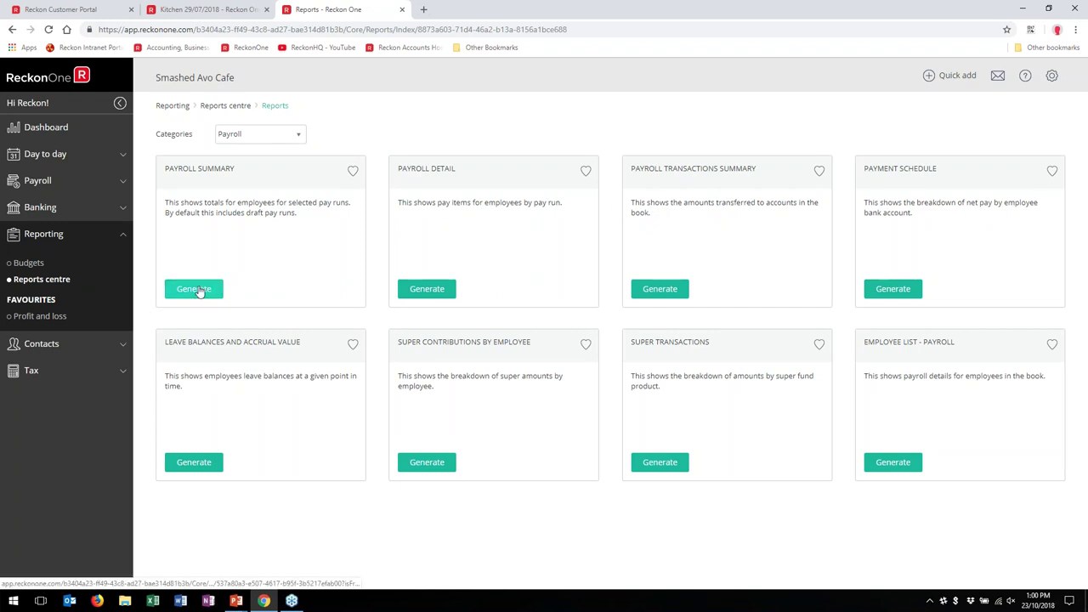
{"action": "right_click", "coordinate": [200, 292]}
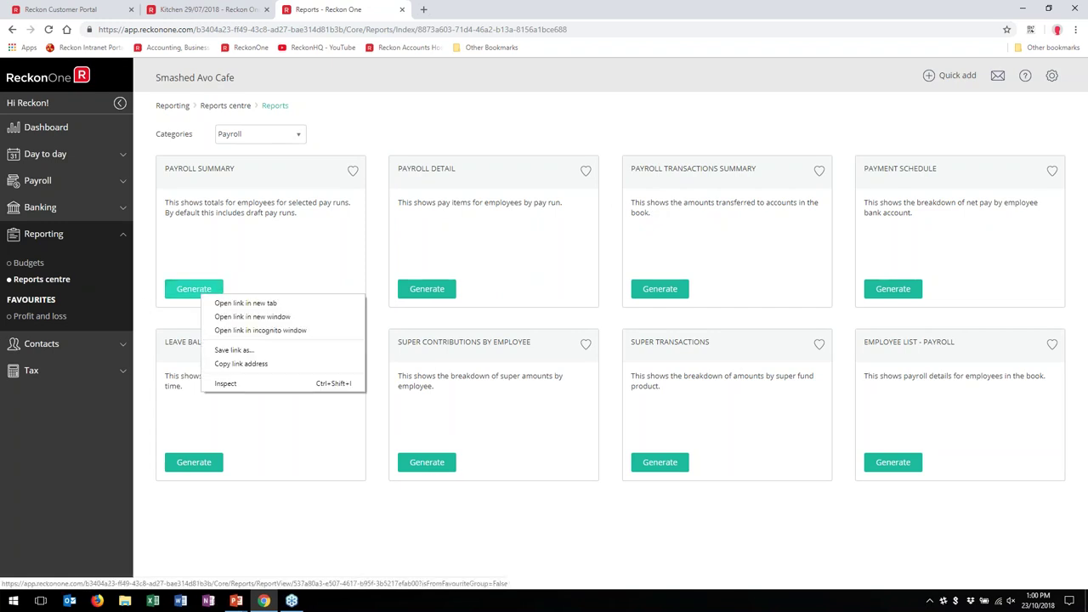
{"action": "left_click", "coordinate": [324, 551]}
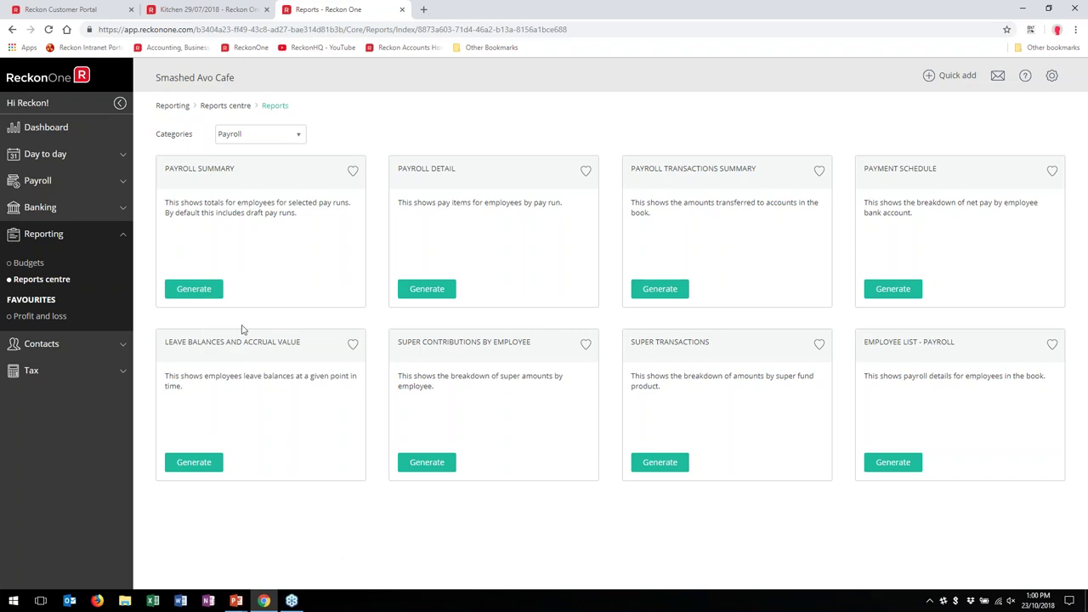
{"action": "right_click", "coordinate": [21, 264]}
{"action": "left_click", "coordinate": [393, 548]}
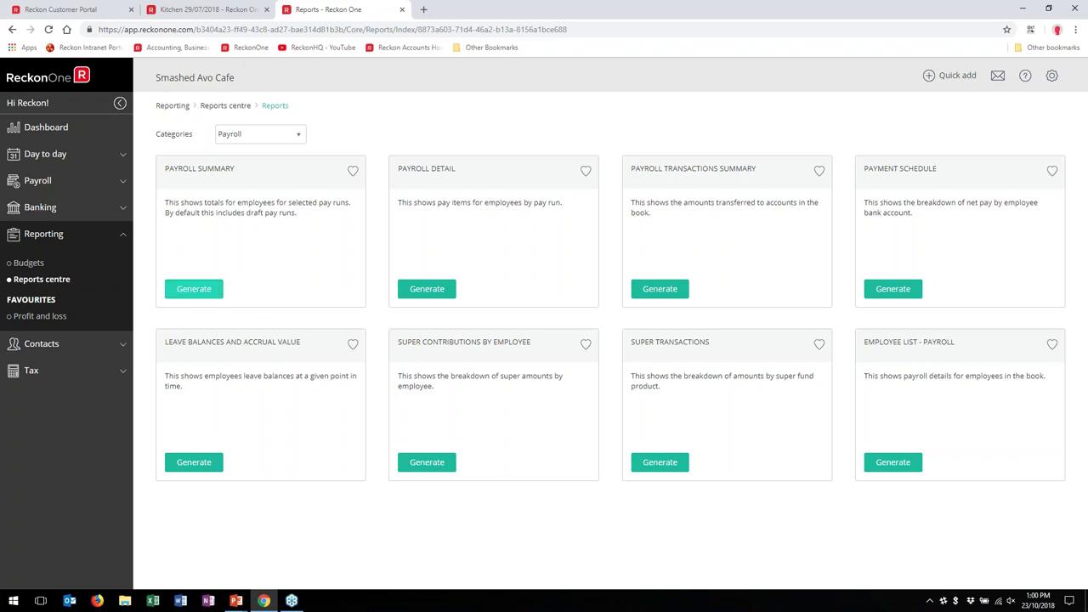
{"action": "right_click", "coordinate": [187, 287]}
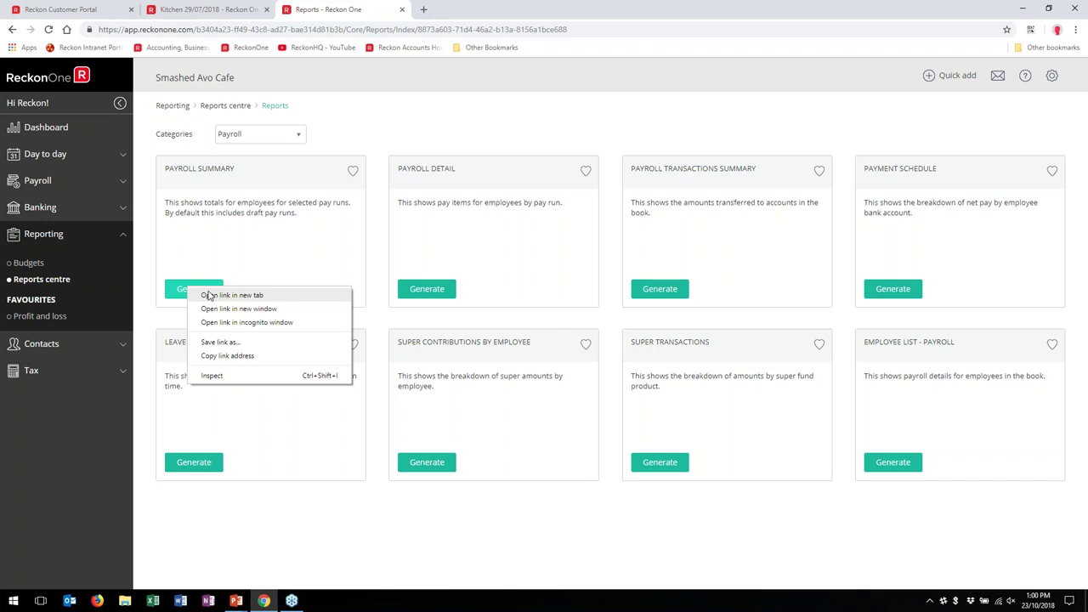
{"action": "left_click", "coordinate": [231, 294]}
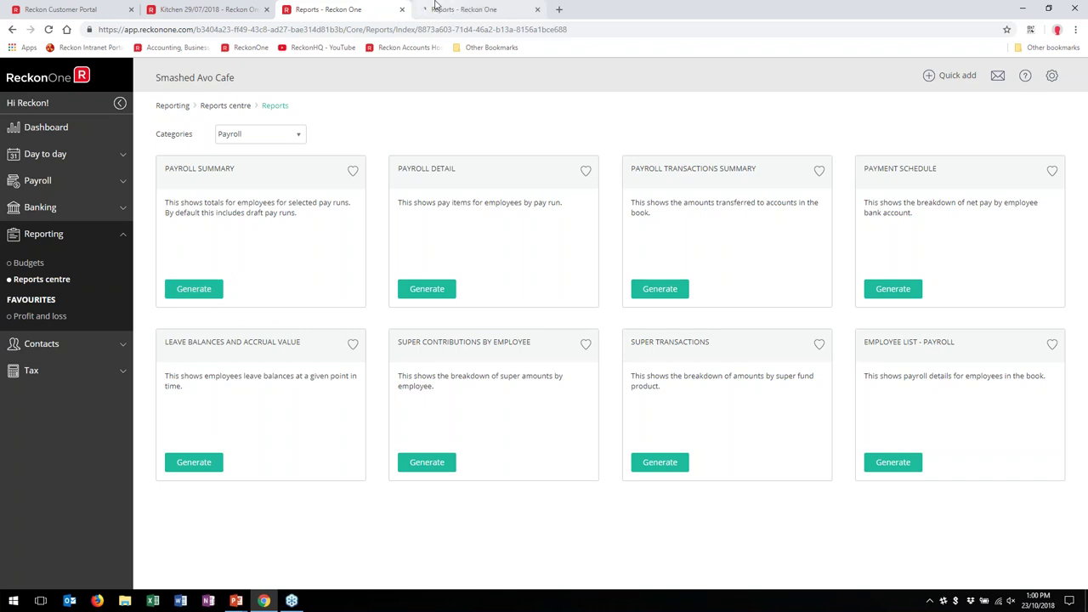
Step: Generate Payroll Detail, and refresh Payroll Summary for This financial year (ending 30 June 2019)
{"action": "left_click", "coordinate": [422, 290]}
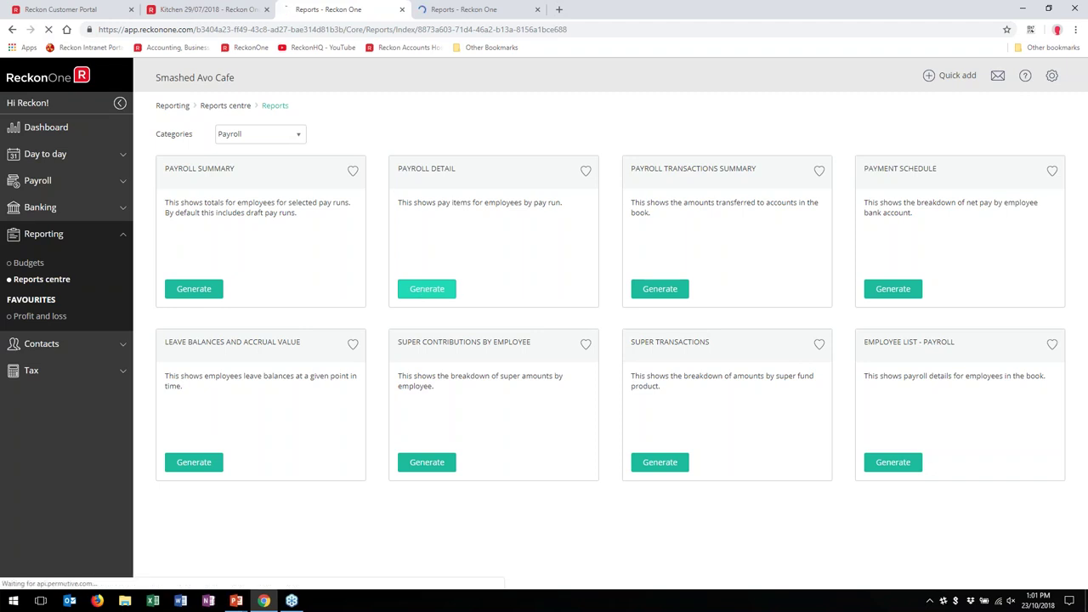
{"action": "left_click", "coordinate": [450, 8]}
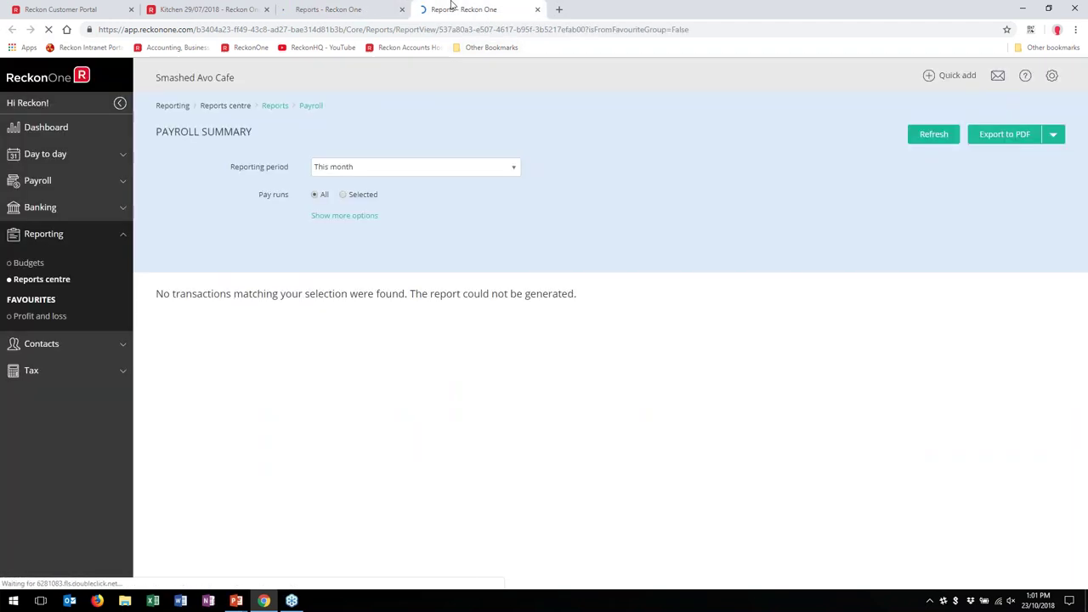
{"action": "left_click", "coordinate": [511, 169]}
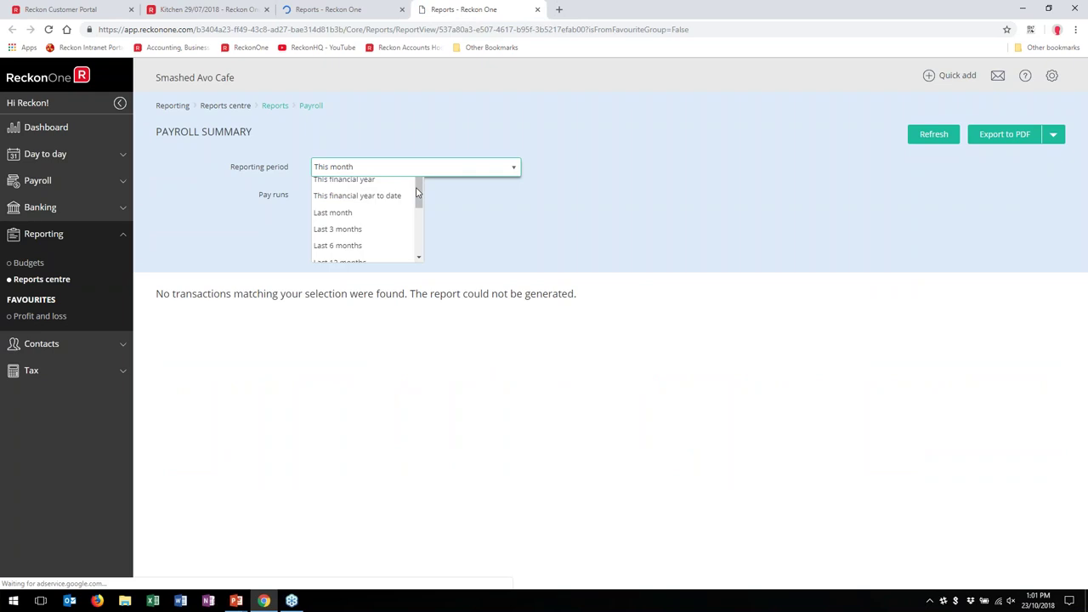
{"action": "left_click", "coordinate": [361, 221]}
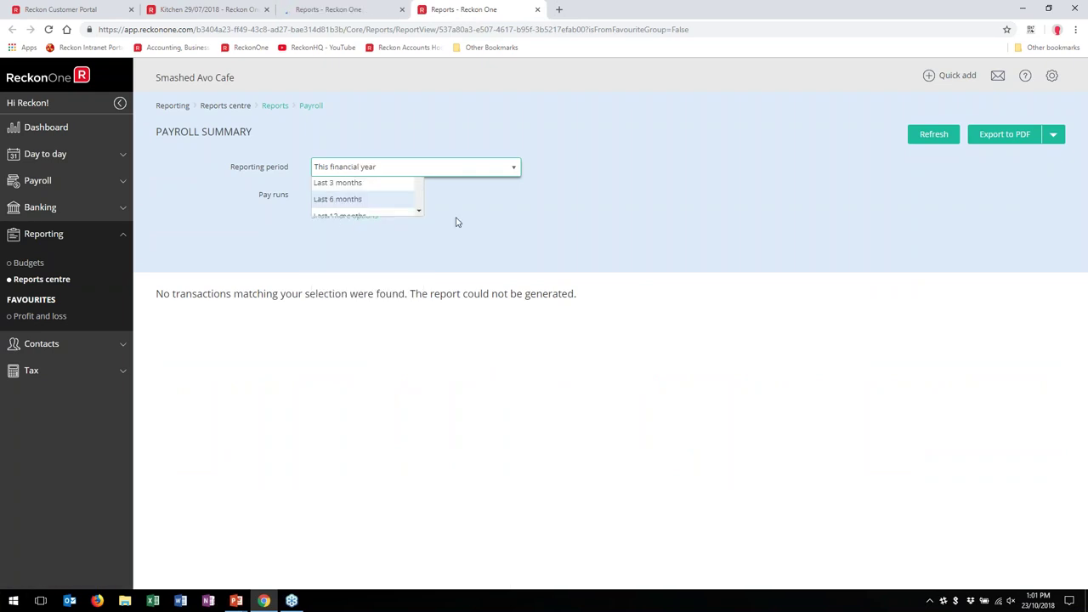
{"action": "left_click", "coordinate": [934, 136]}
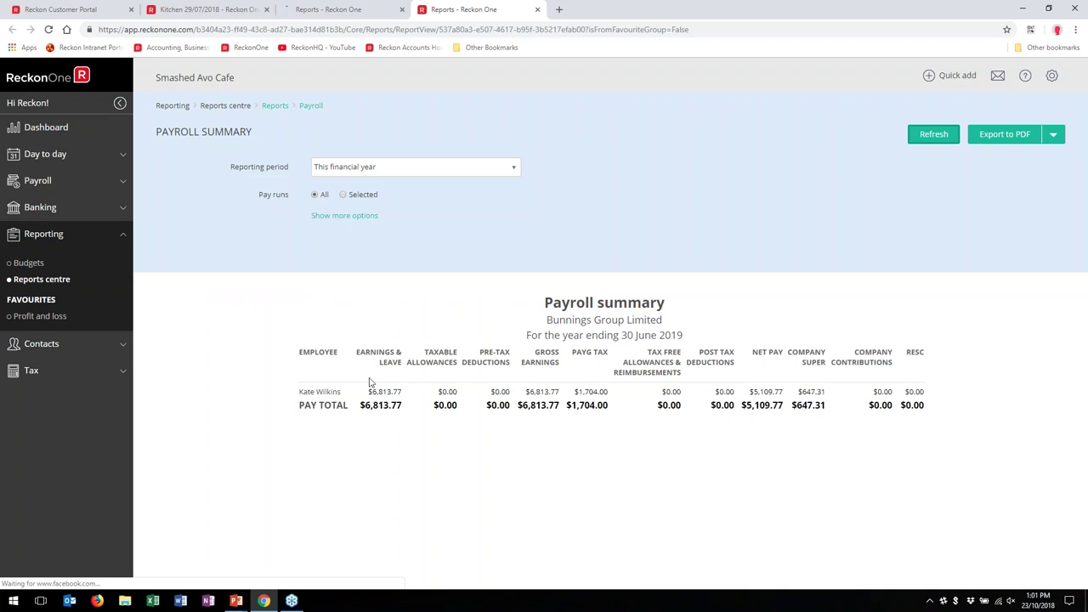
{"action": "left_click", "coordinate": [371, 9]}
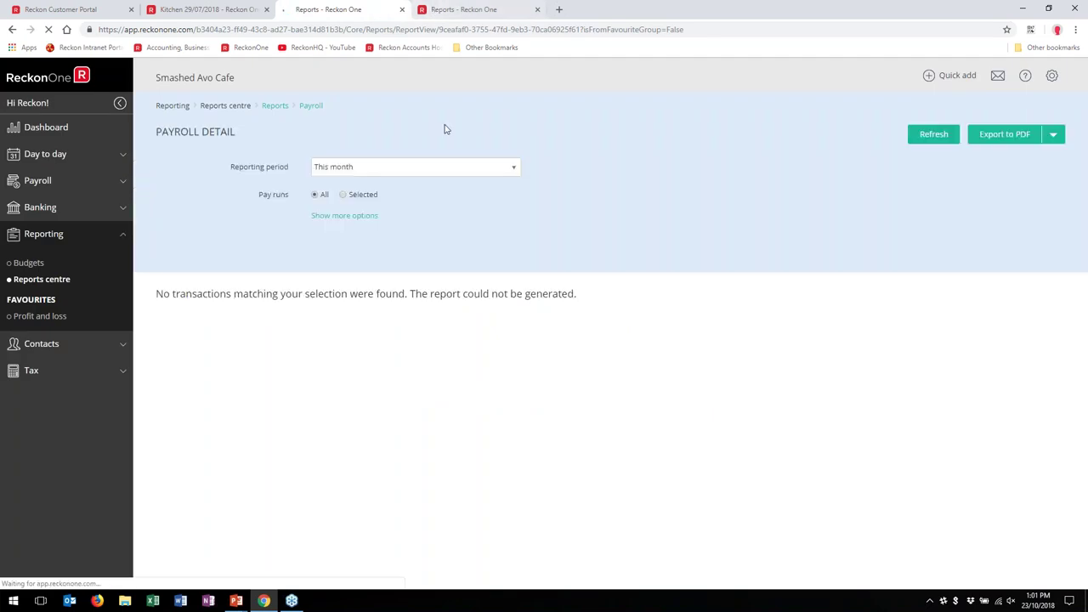
Step: Refresh Payroll Detail for This financial year, review both Kitchen pay runs, then return to Kitchen 29/07/2018
{"action": "left_click", "coordinate": [388, 169]}
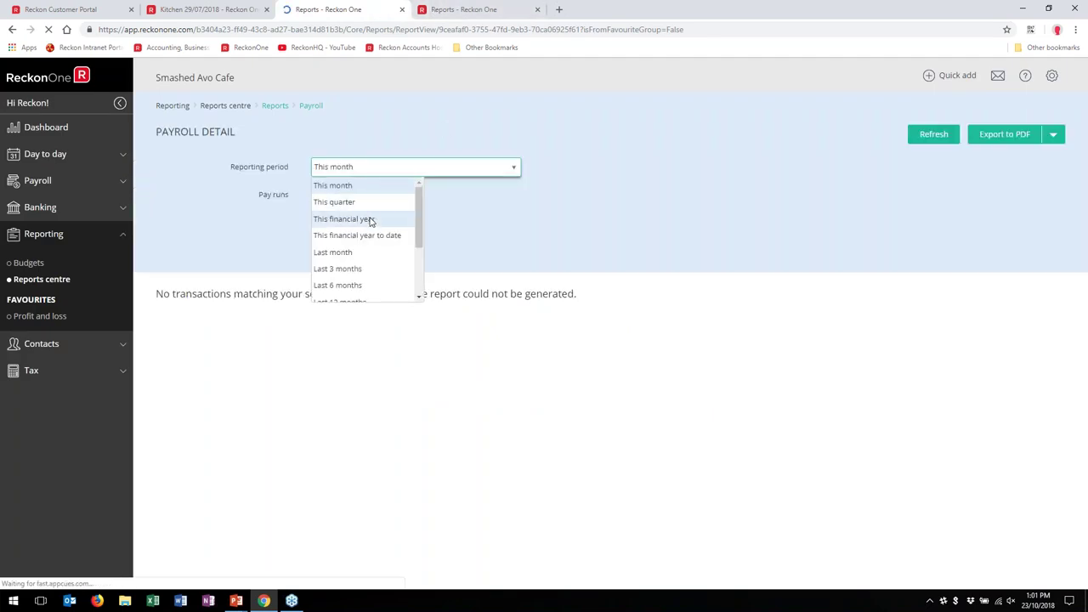
{"action": "left_click", "coordinate": [343, 219]}
{"action": "left_click", "coordinate": [934, 134]}
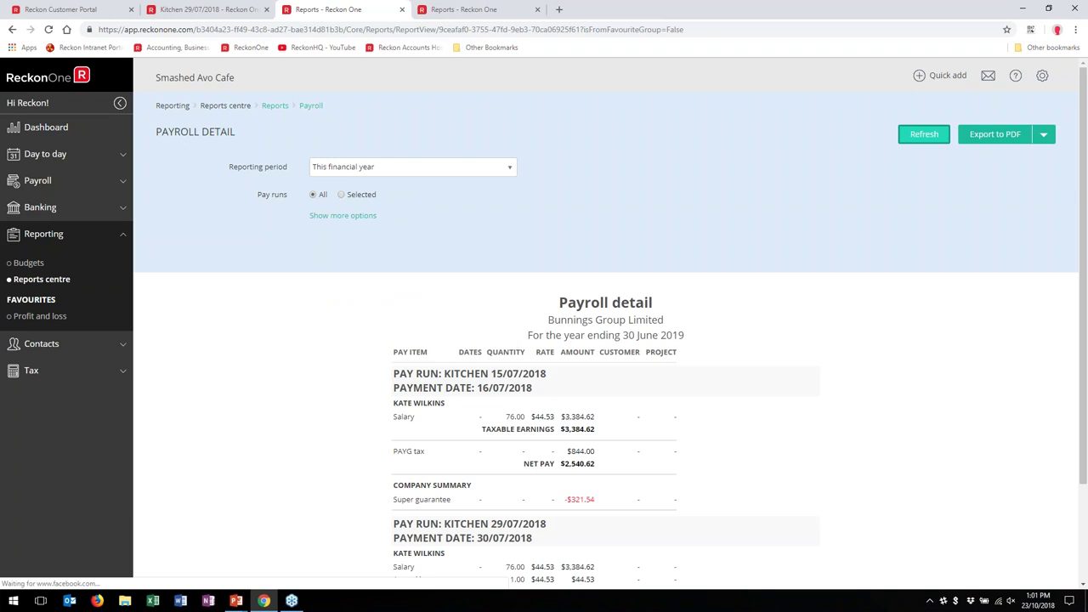
{"action": "scroll", "coordinate": [665, 265], "scroll_direction": "down", "scroll_amount": 1}
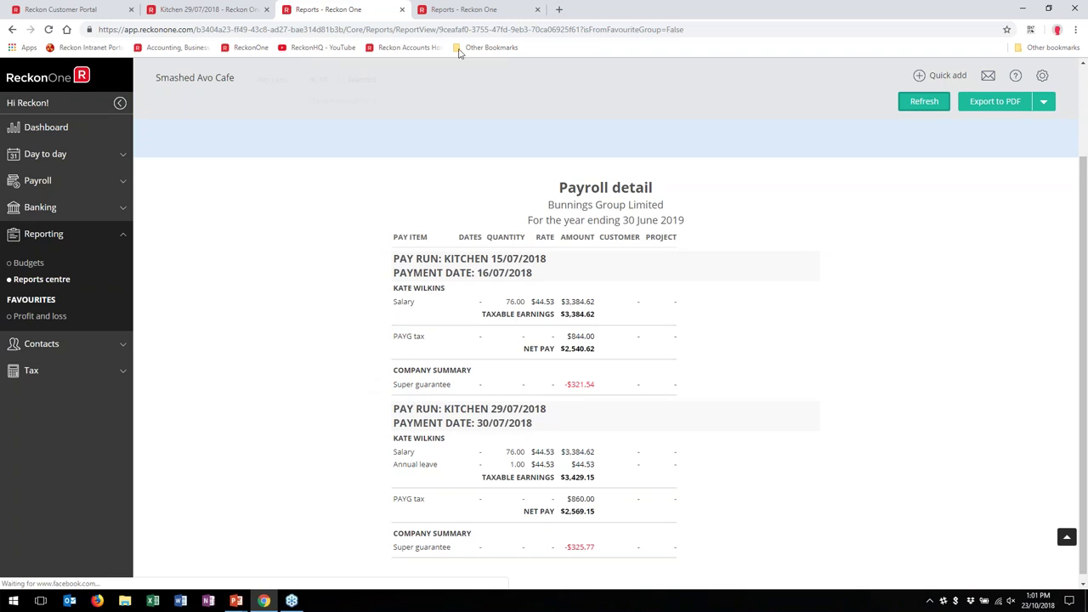
{"action": "left_click", "coordinate": [204, 9]}
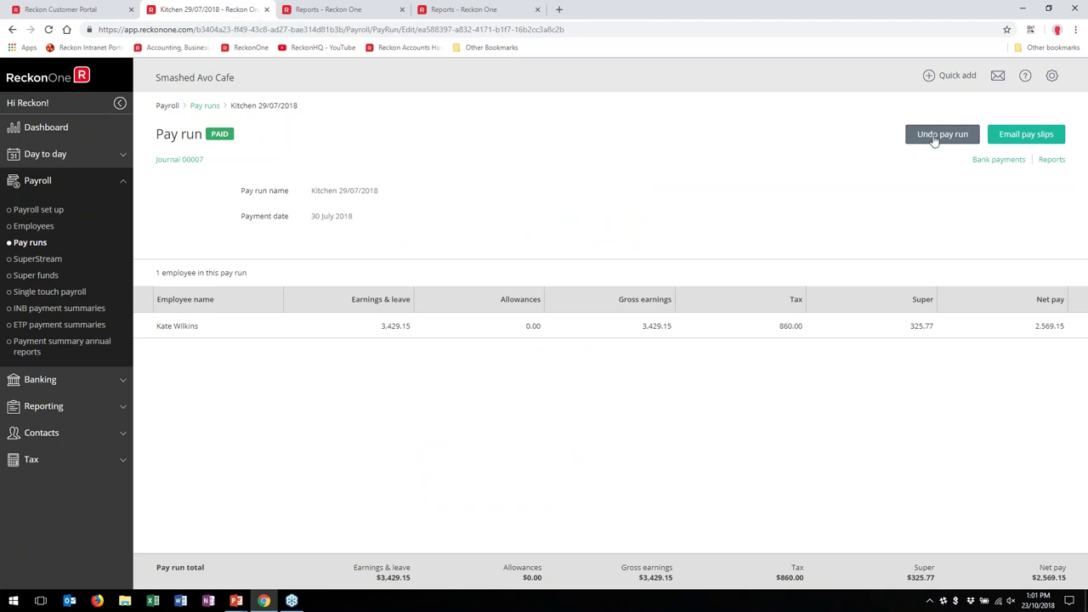
Step: Cancel undoing the pay run, close both report tabs, and show the SuperStream batches list
{"action": "left_click", "coordinate": [934, 137]}
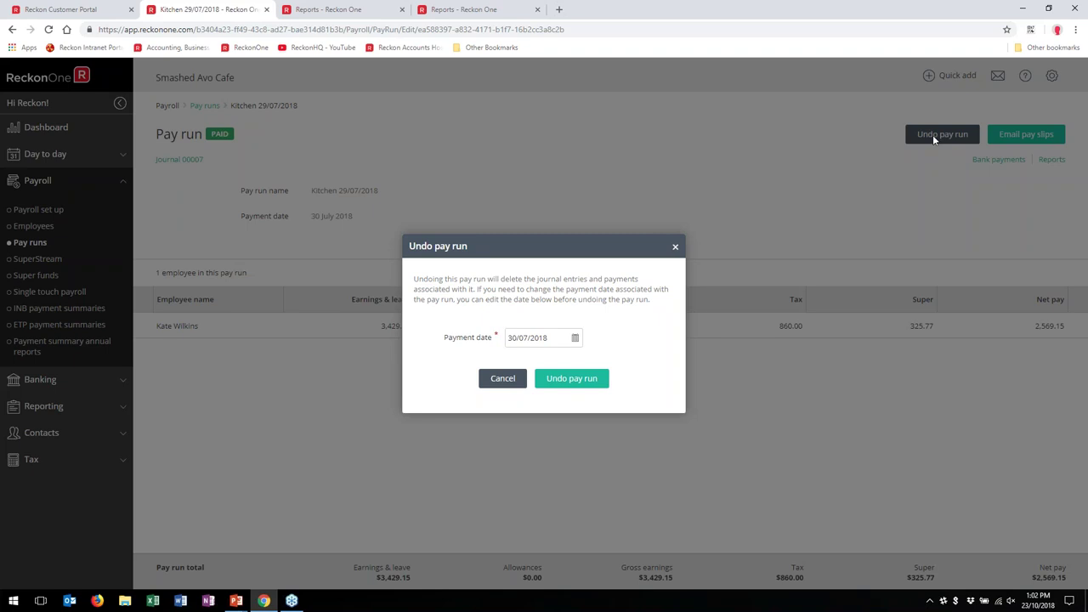
{"action": "left_click", "coordinate": [503, 378]}
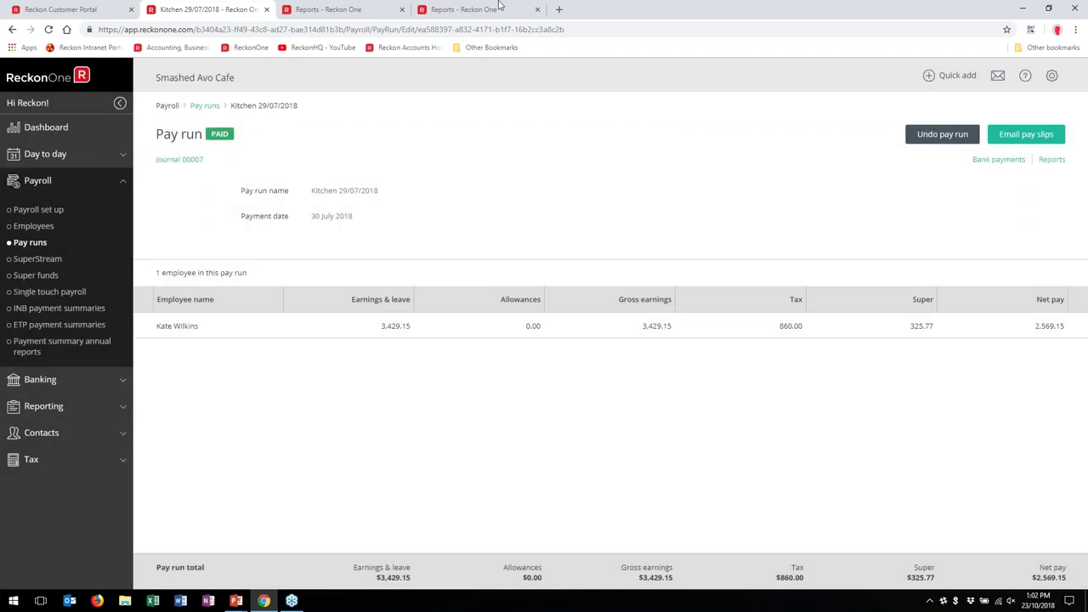
{"action": "left_click", "coordinate": [402, 9]}
{"action": "left_click", "coordinate": [380, 10]}
{"action": "left_click", "coordinate": [36, 259]}
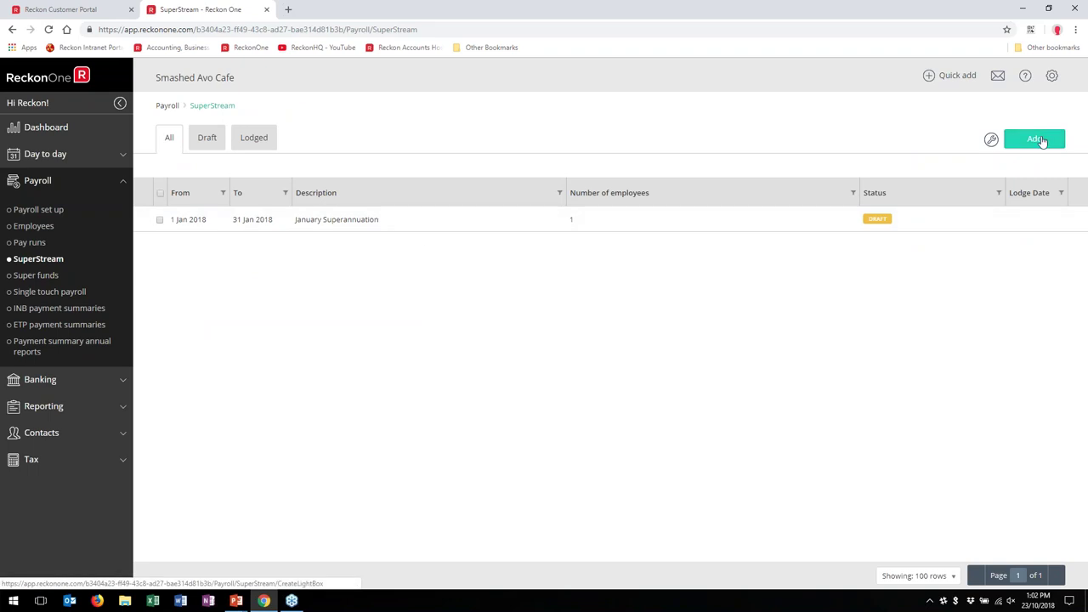
Step: Start a new SuperStream batch with start date 1 July 2018
{"action": "left_click", "coordinate": [1031, 141]}
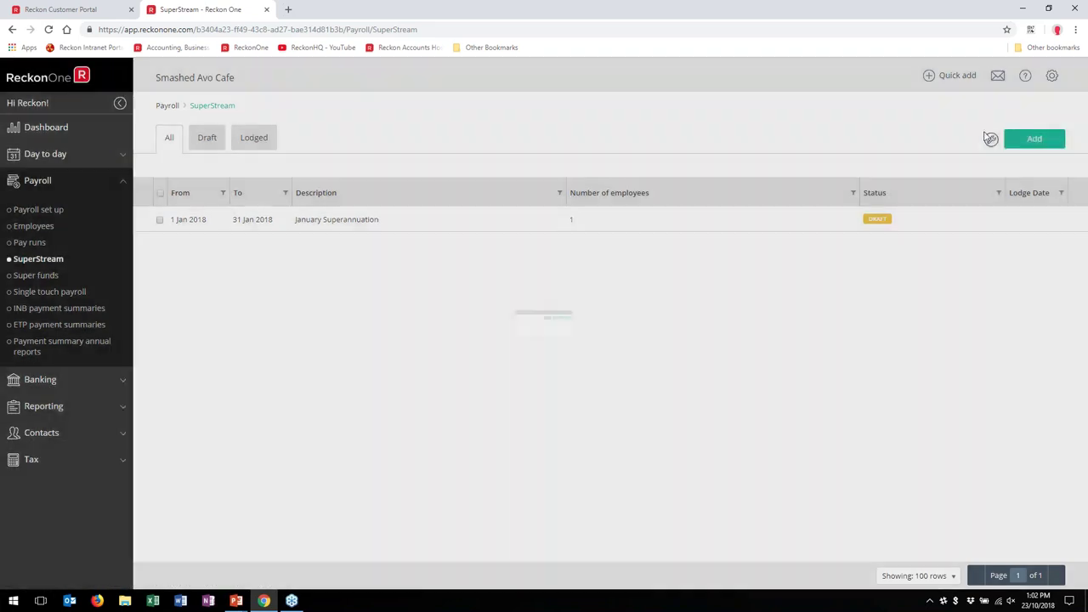
{"action": "left_click", "coordinate": [642, 320]}
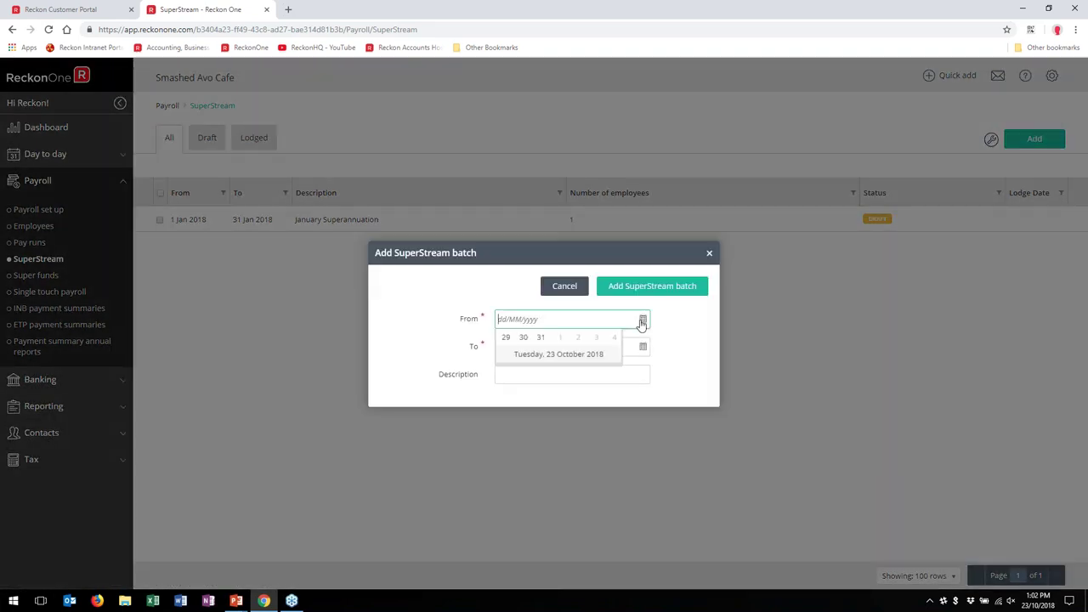
{"action": "left_click", "coordinate": [569, 338]}
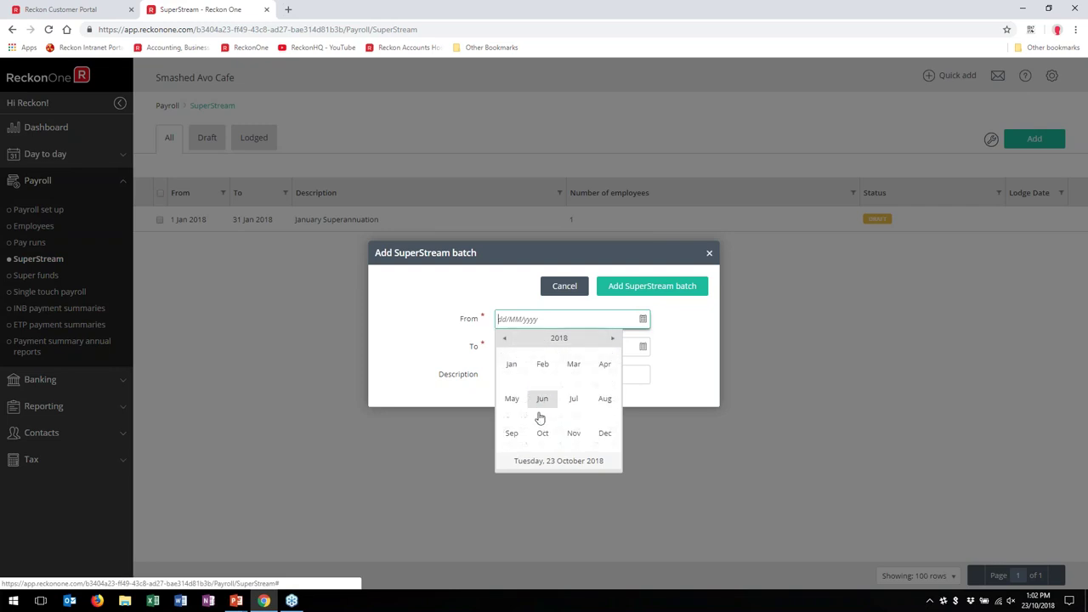
{"action": "left_click", "coordinate": [573, 399]}
{"action": "left_click", "coordinate": [613, 375]}
Step: Set the batch end date to 31/07/2018, add the batch, and open it
{"action": "left_click", "coordinate": [634, 348]}
{"action": "left_click", "coordinate": [577, 371]}
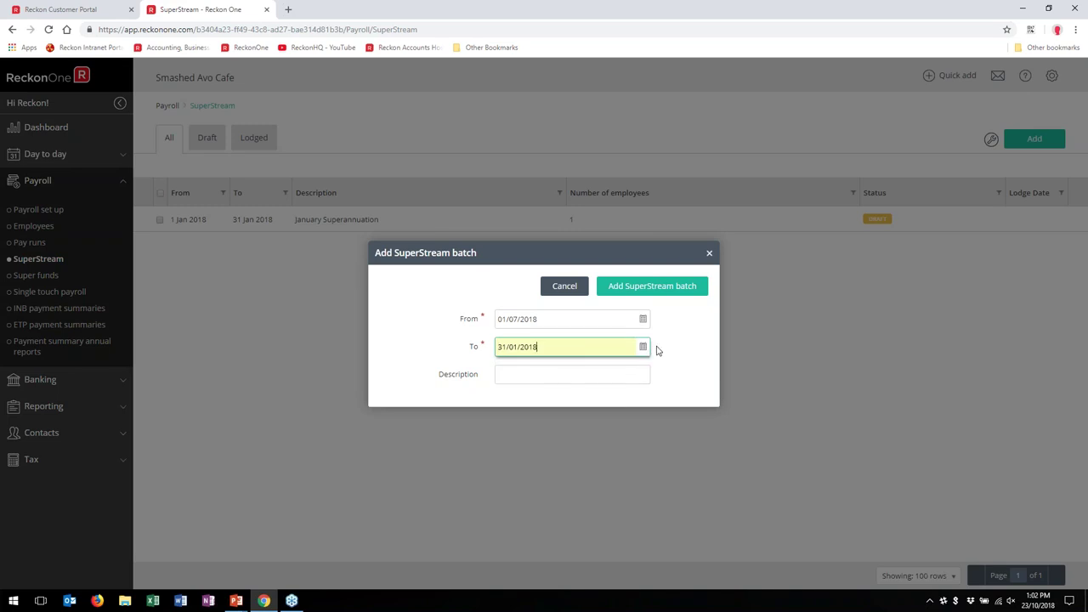
{"action": "left_click", "coordinate": [517, 347]}
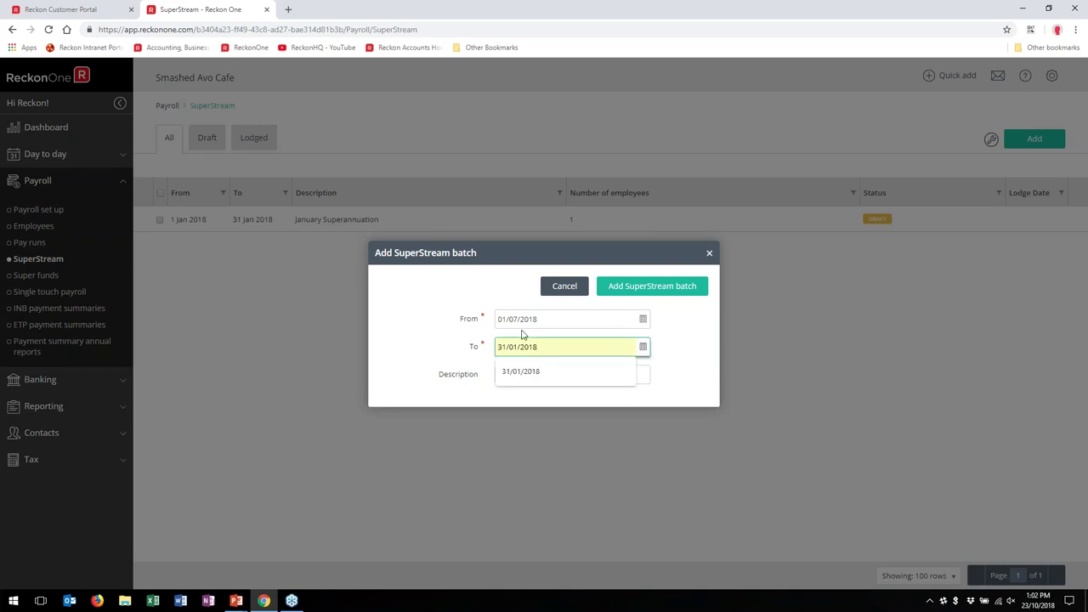
{"action": "key", "text": "BackSpace"}
{"action": "type", "text": "7"}
{"action": "key", "text": "Tab"}
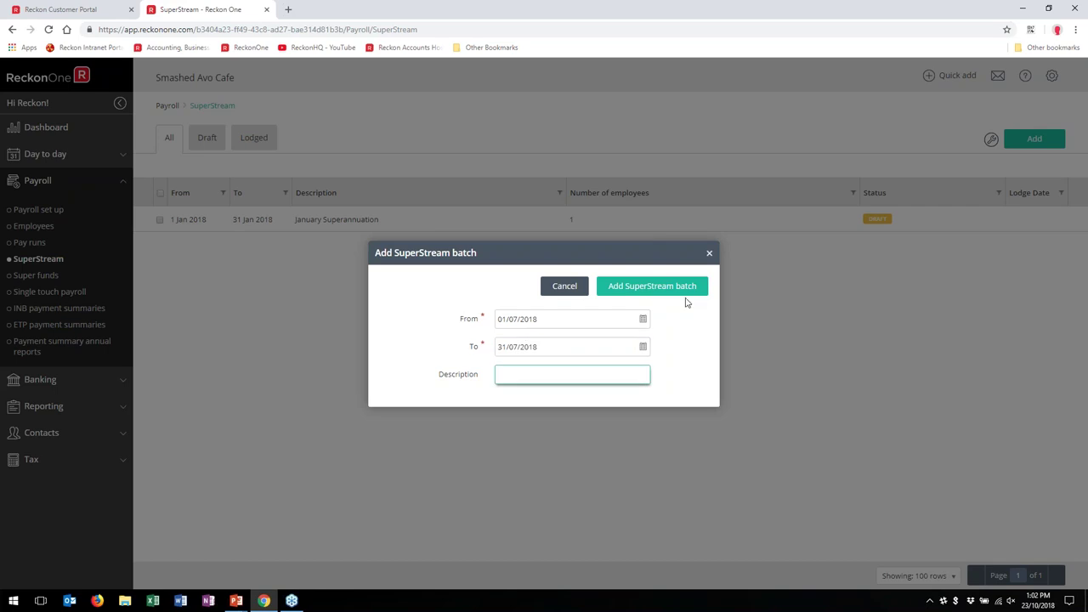
{"action": "left_click", "coordinate": [669, 292]}
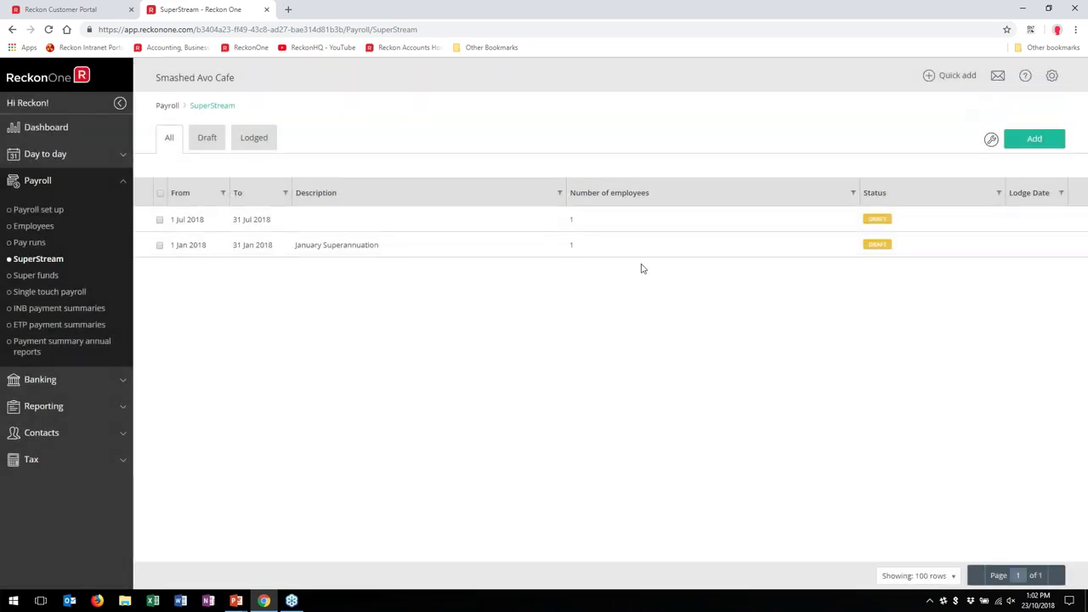
{"action": "left_click", "coordinate": [636, 229]}
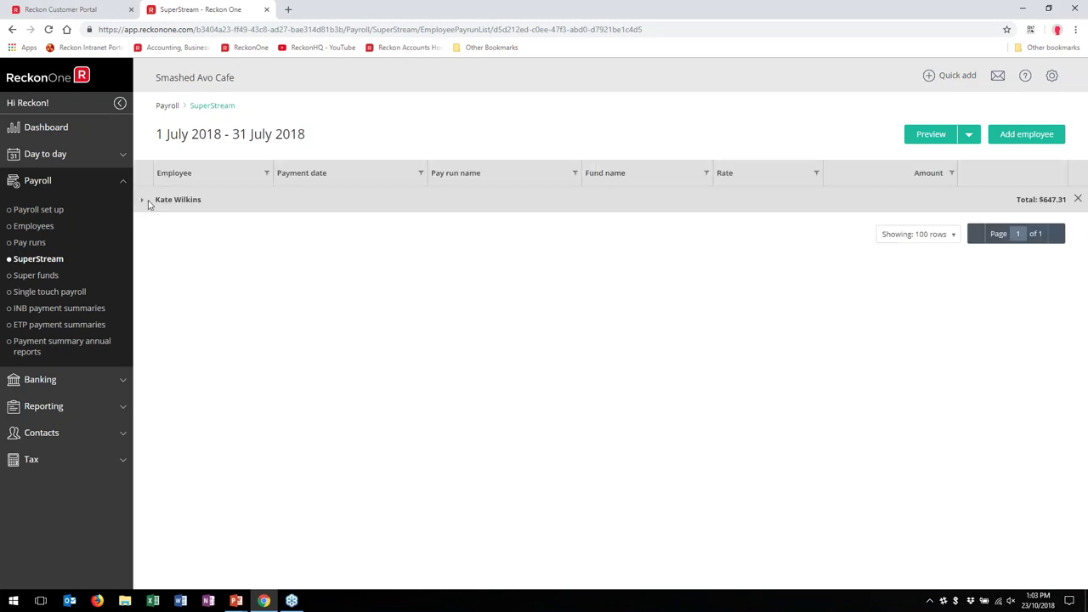
Step: Download the July batch's SAFF file SAFF20181023.CSV, then show the single touch payroll list
{"action": "left_click", "coordinate": [142, 202]}
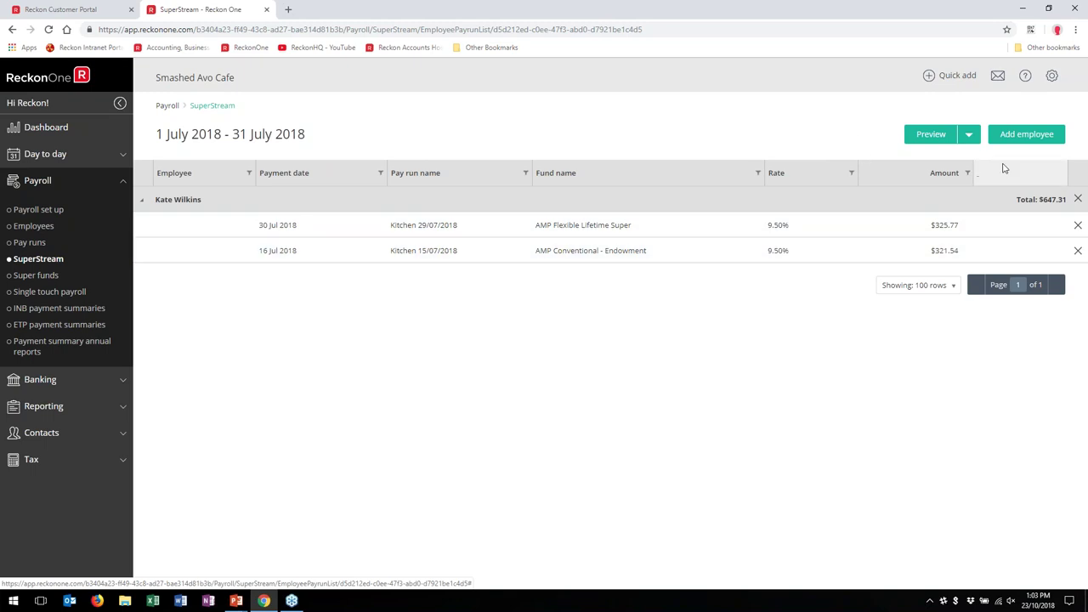
{"action": "left_click", "coordinate": [968, 136]}
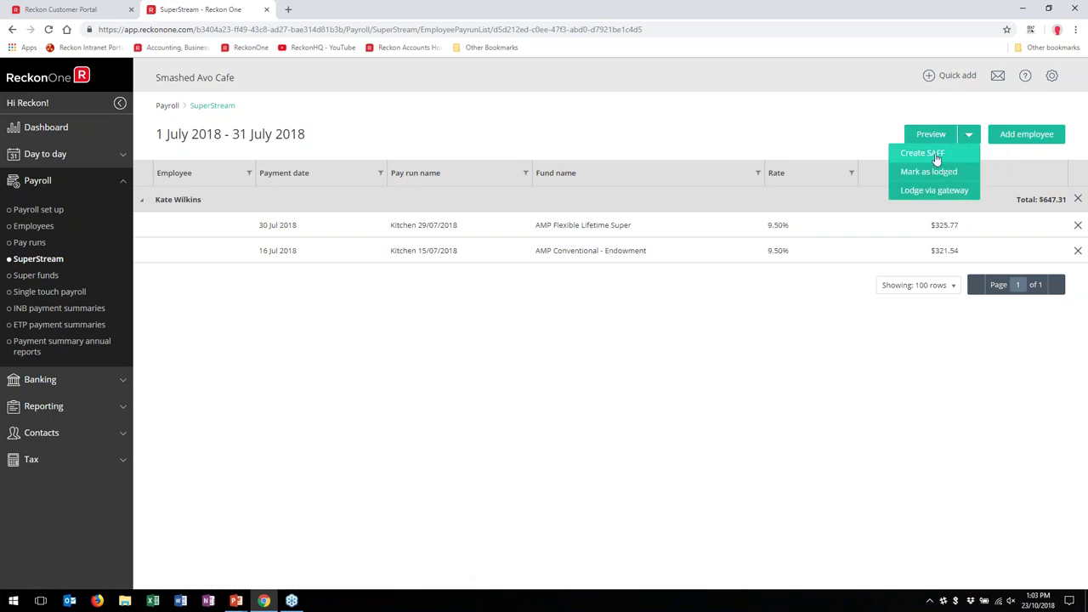
{"action": "left_click", "coordinate": [935, 159]}
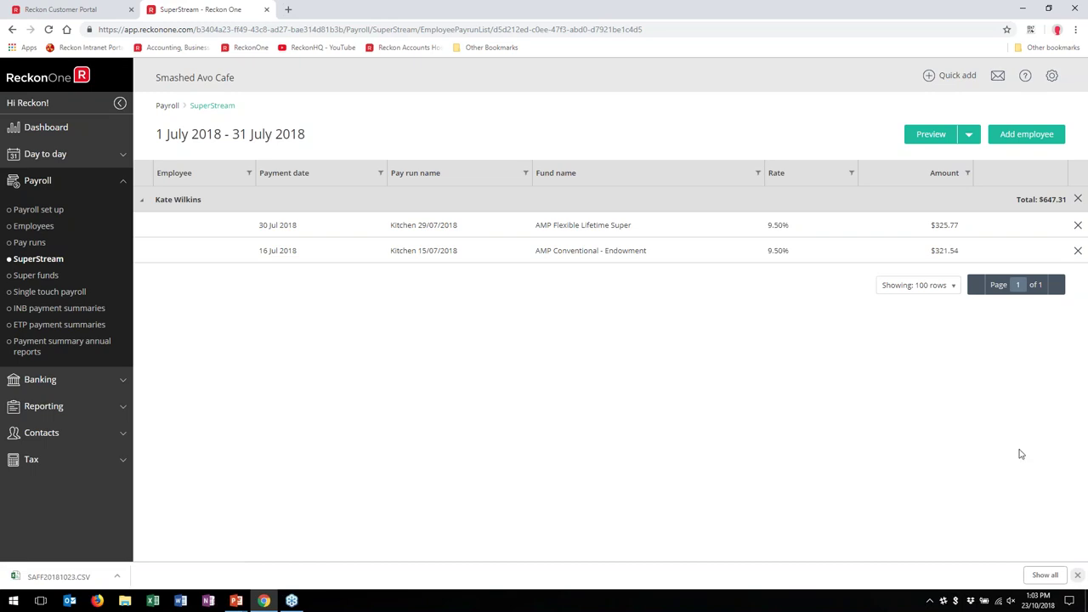
{"action": "left_click", "coordinate": [1076, 576]}
{"action": "left_click", "coordinate": [968, 134]}
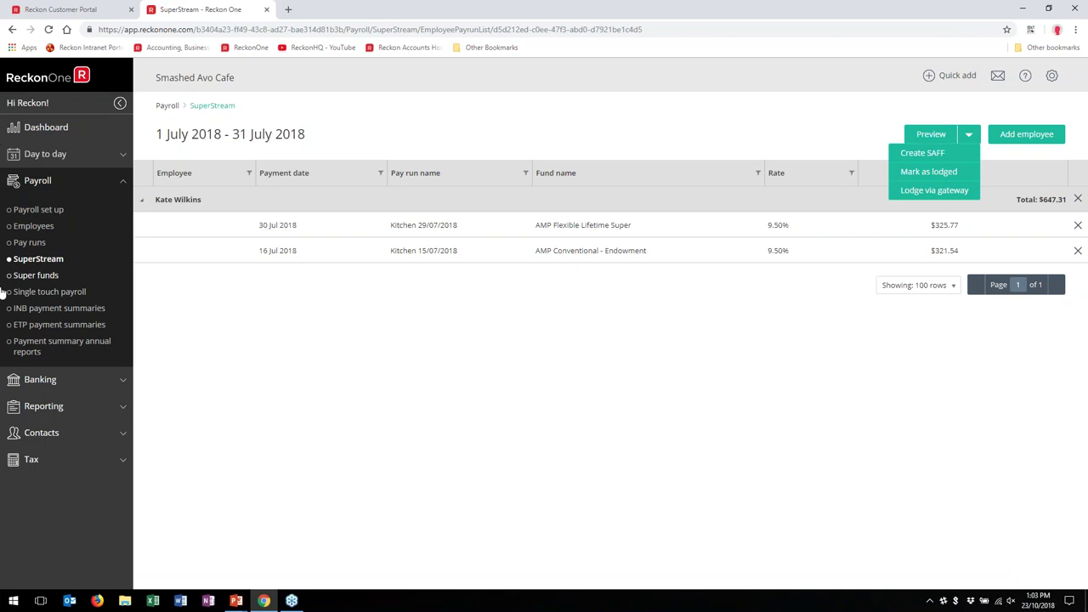
{"action": "left_click", "coordinate": [38, 294]}
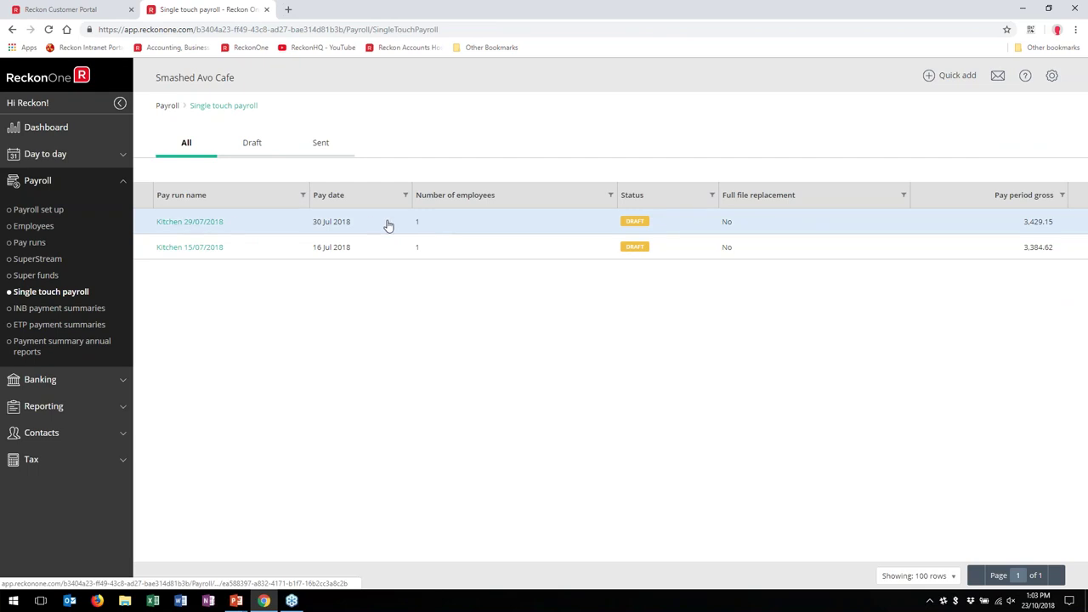
Step: Review the Kitchen 29/07/2018 STP draft and its GovConnect send options, then switch to the Reckon Customer Portal
{"action": "left_click", "coordinate": [171, 223]}
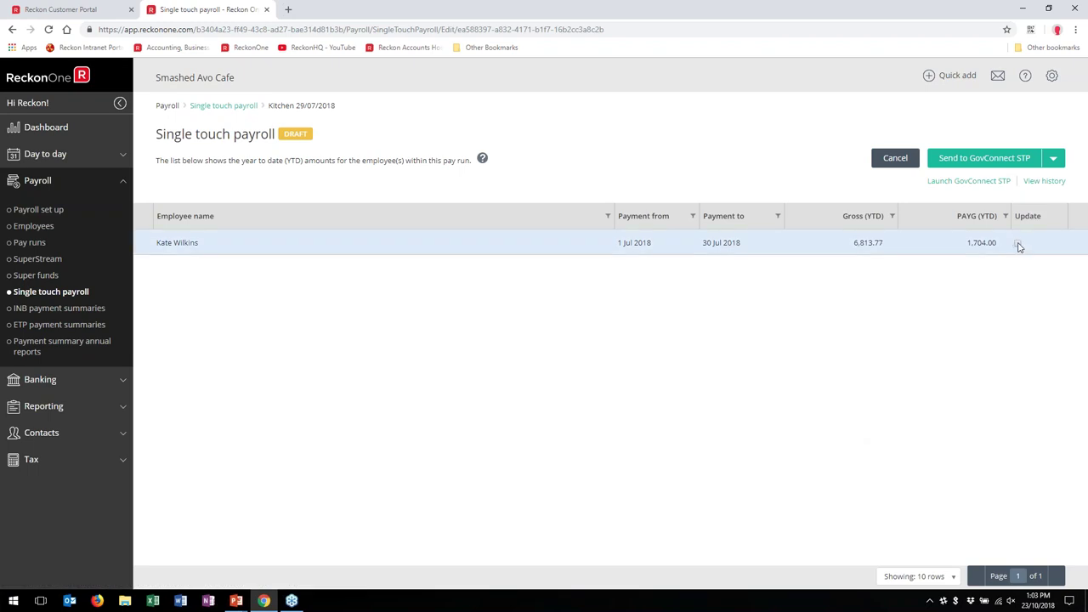
{"action": "left_click", "coordinate": [1053, 163]}
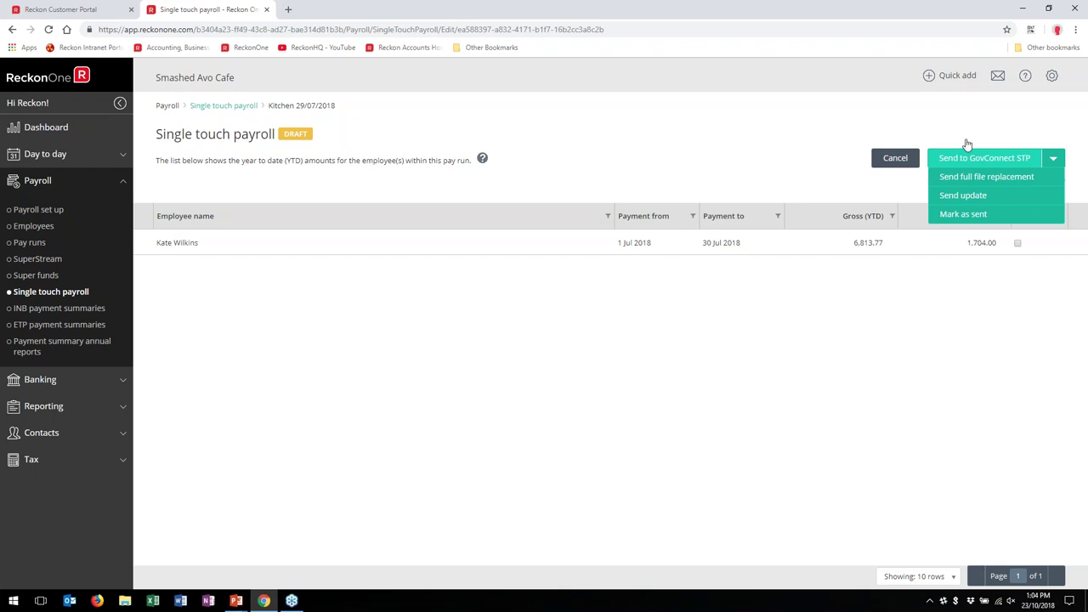
{"action": "left_click", "coordinate": [34, 10]}
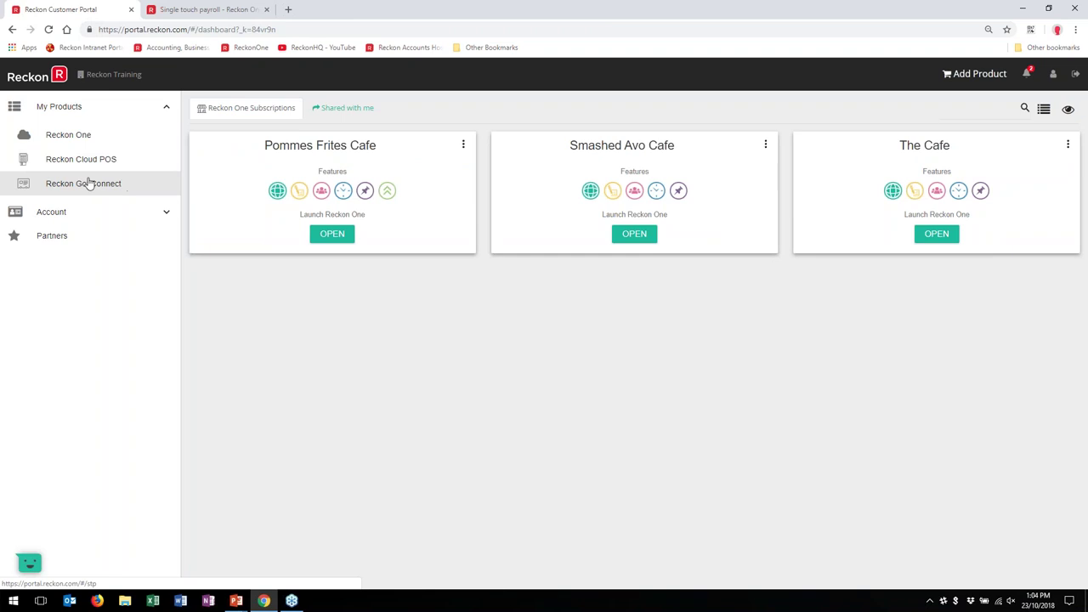
Step: Return to the Kitchen 29/07/2018 STP draft, which now shows an invalid company information error
{"action": "left_click", "coordinate": [165, 7]}
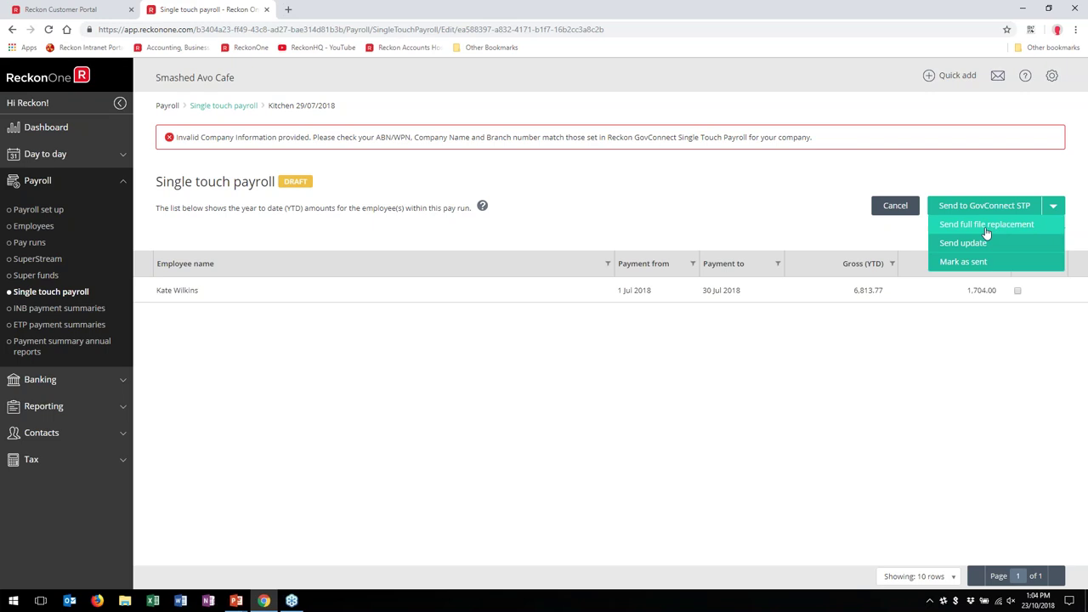
Step: Bring the Single Touch Payroll R1 PowerPoint deck to the front at slide 1 of 17
{"action": "left_click", "coordinate": [239, 600]}
{"action": "left_click", "coordinate": [252, 542]}
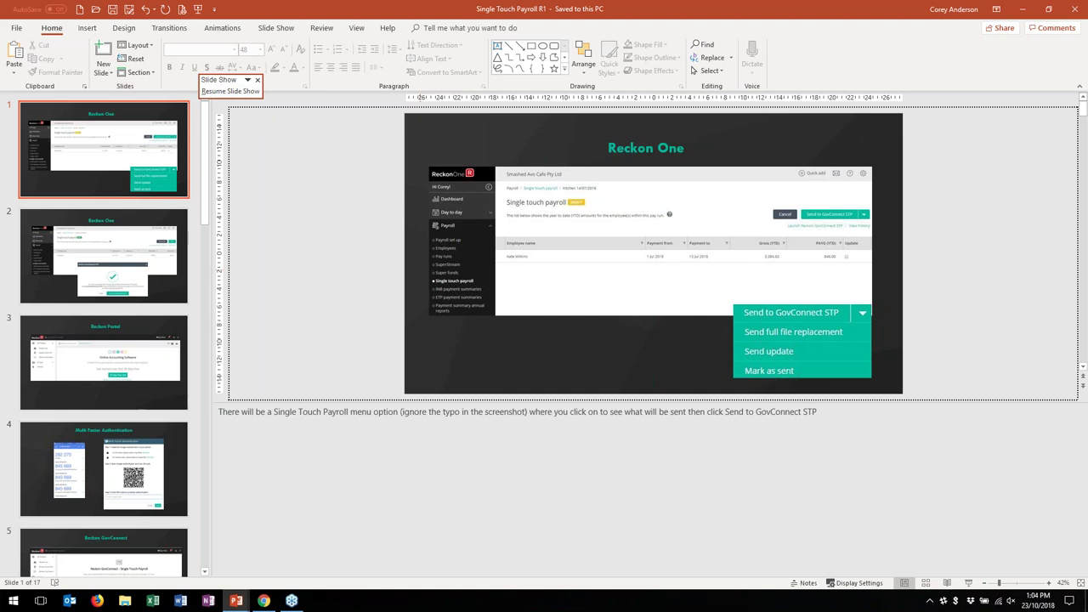
Step: Present the slide show to the GovConnect STP success slide, then return to the Reckon One STP draft
{"action": "left_click", "coordinate": [367, 278]}
{"action": "key", "text": "F5"}
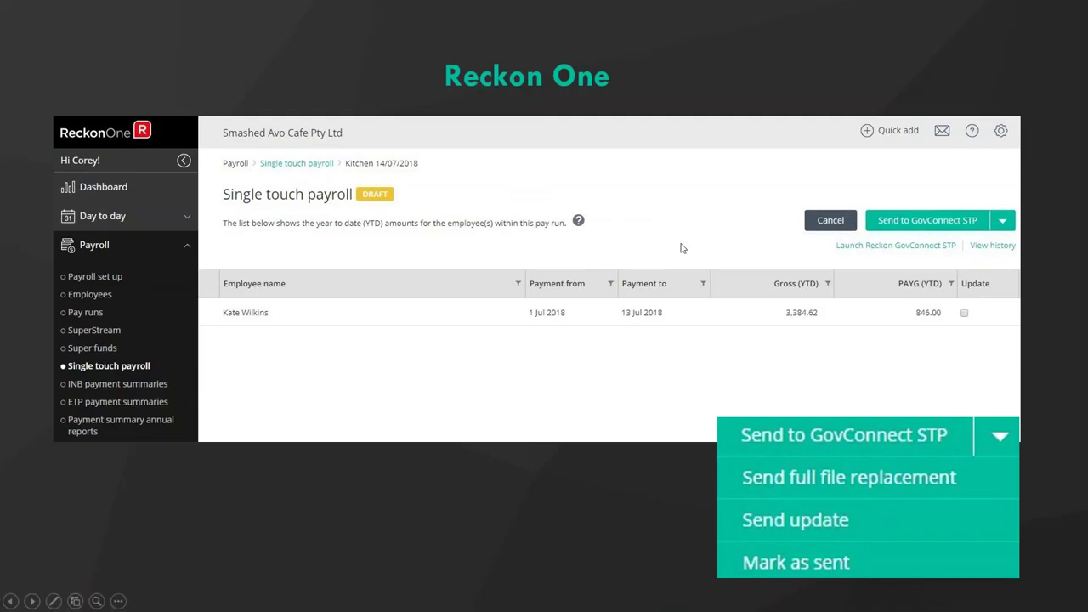
{"action": "left_click", "coordinate": [680, 247]}
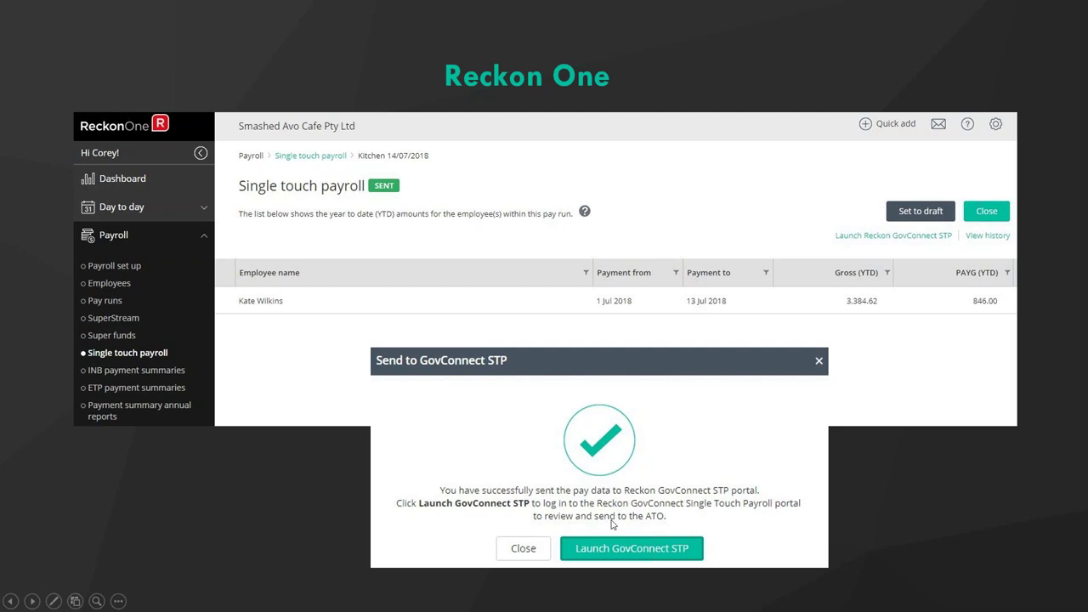
{"action": "key", "text": "alt+Tab"}
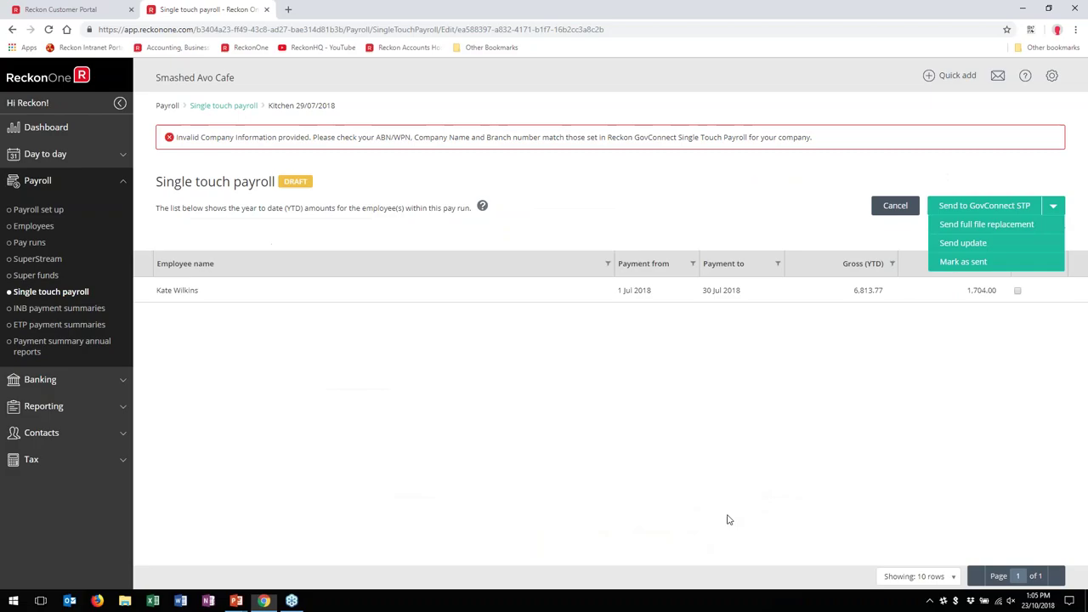
Step: List the Reckon GovConnect subscriptions in the portal, then advance the slide show to Multi Factor Authentication
{"action": "left_click", "coordinate": [60, 10]}
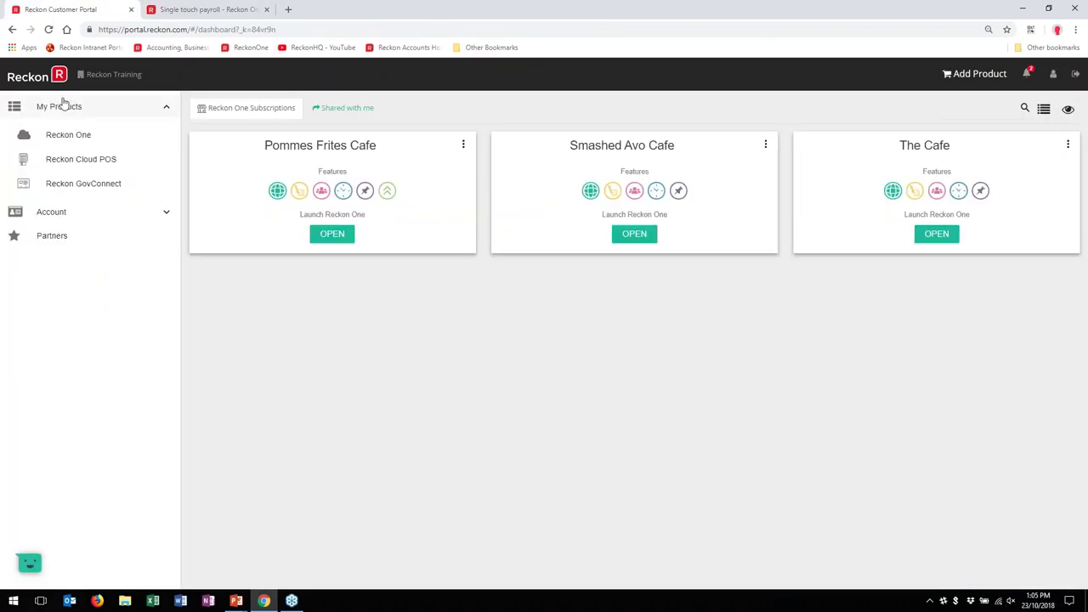
{"action": "left_click", "coordinate": [60, 187]}
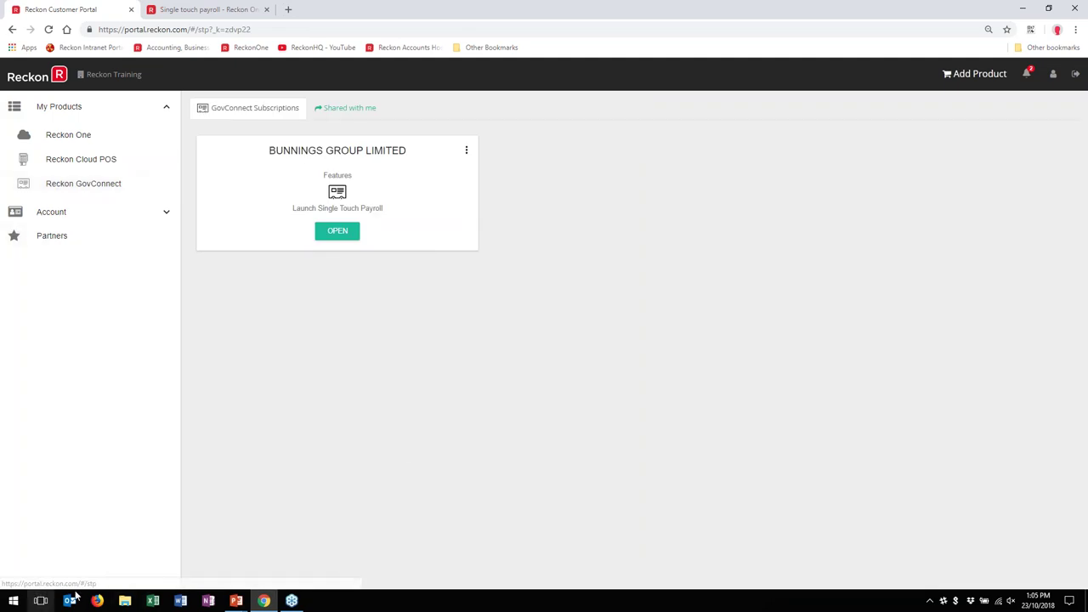
{"action": "left_click", "coordinate": [236, 601]}
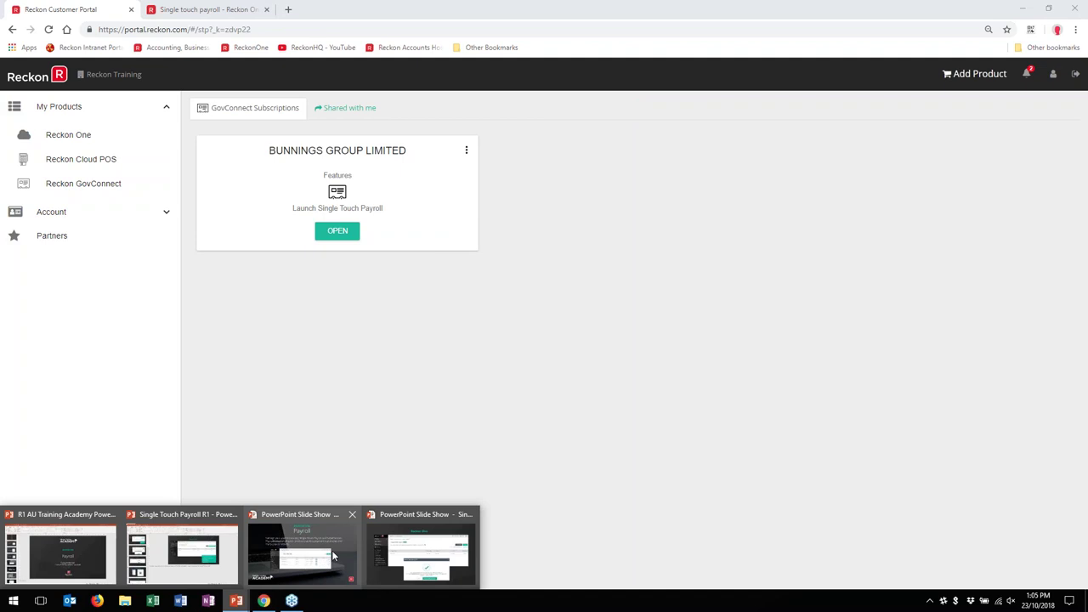
{"action": "left_click", "coordinate": [399, 544]}
{"action": "key", "text": "Right"}
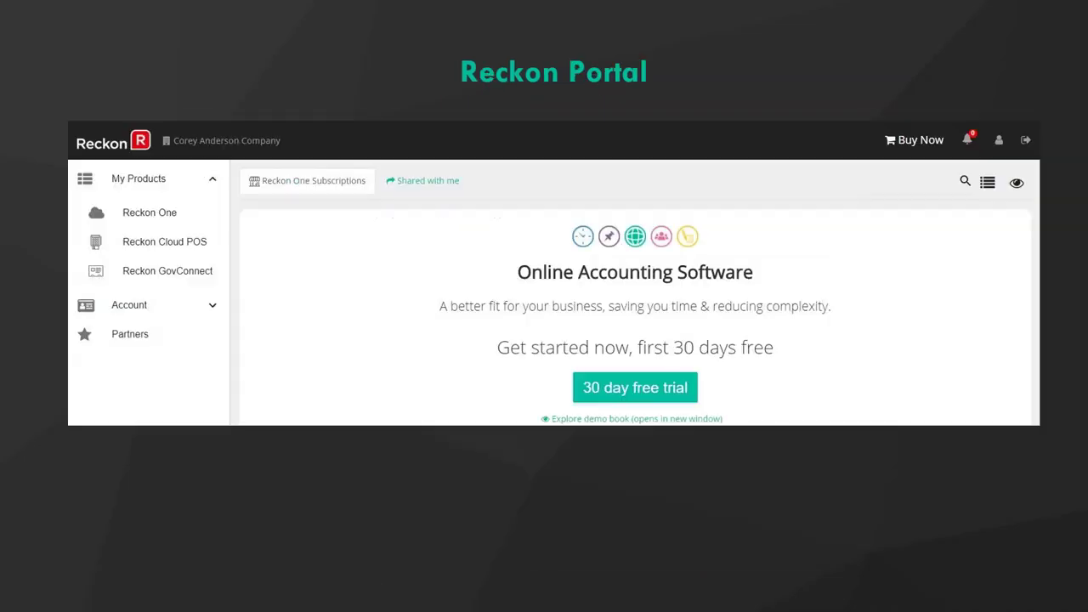
{"action": "key", "text": "Right"}
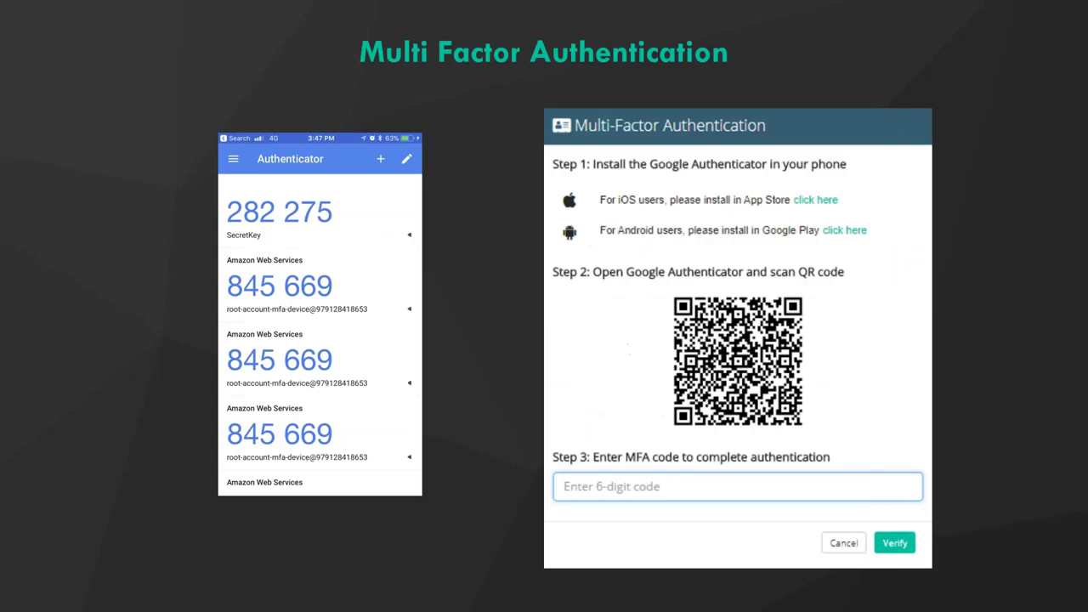
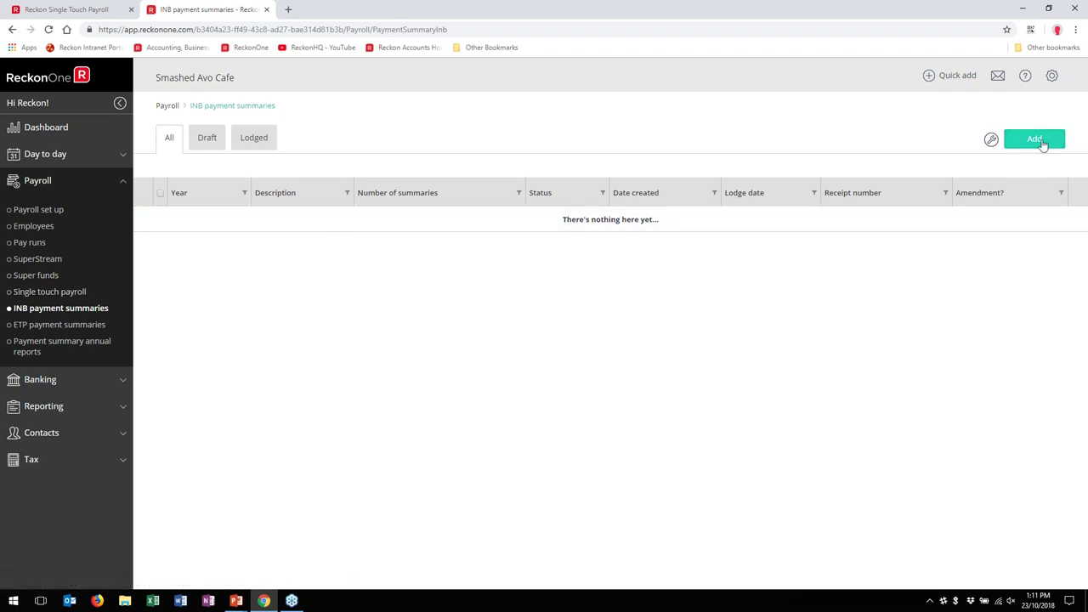
Step: Add a draft INB payment summary for the 2017 - 2018 financial year and open it
{"action": "left_click", "coordinate": [1035, 140]}
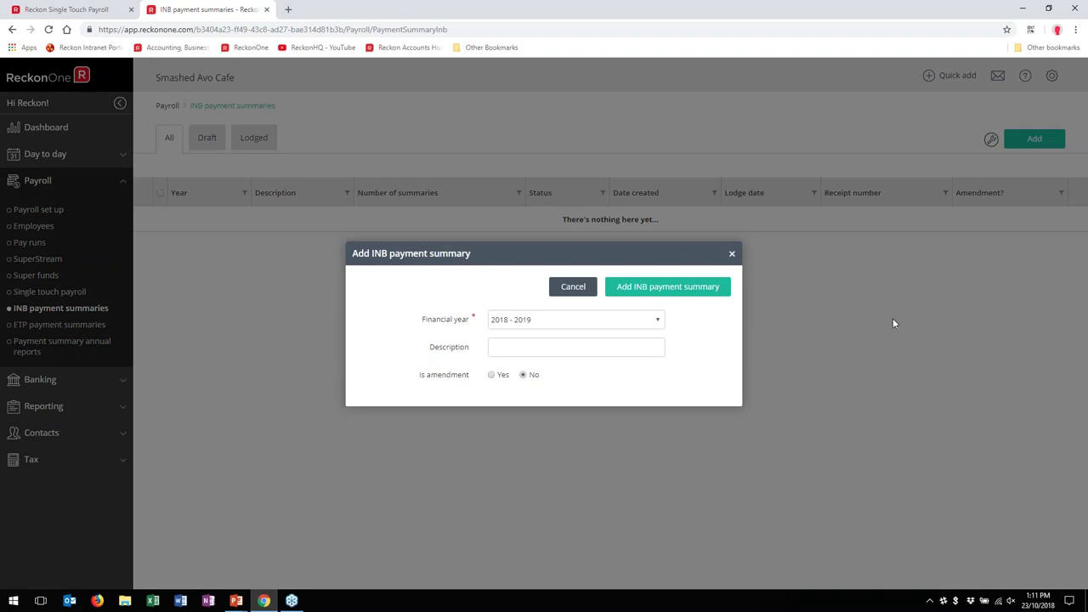
{"action": "left_click", "coordinate": [656, 320]}
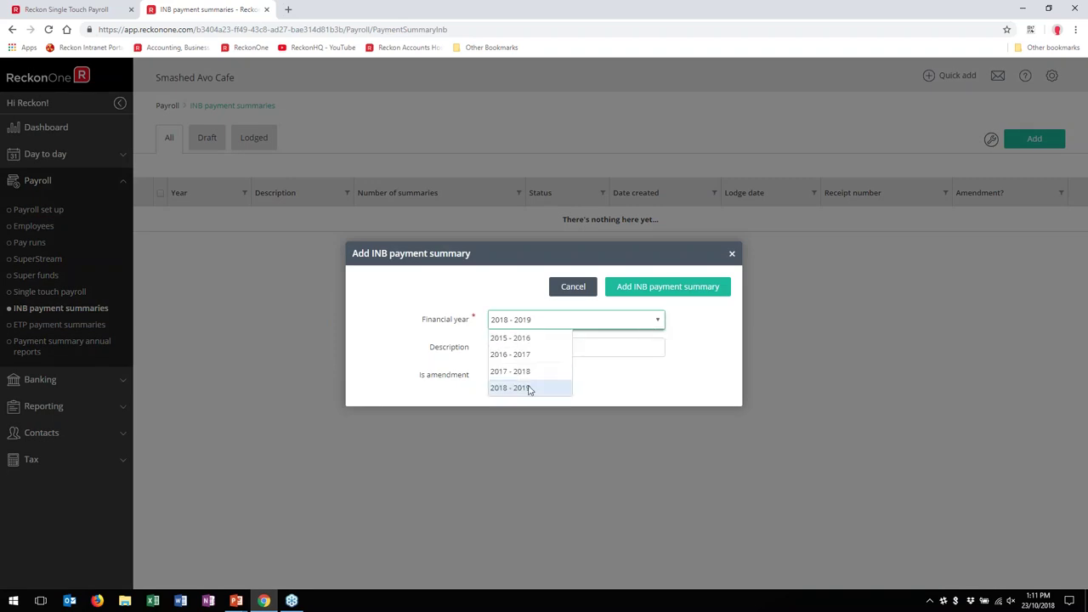
{"action": "left_click", "coordinate": [525, 374]}
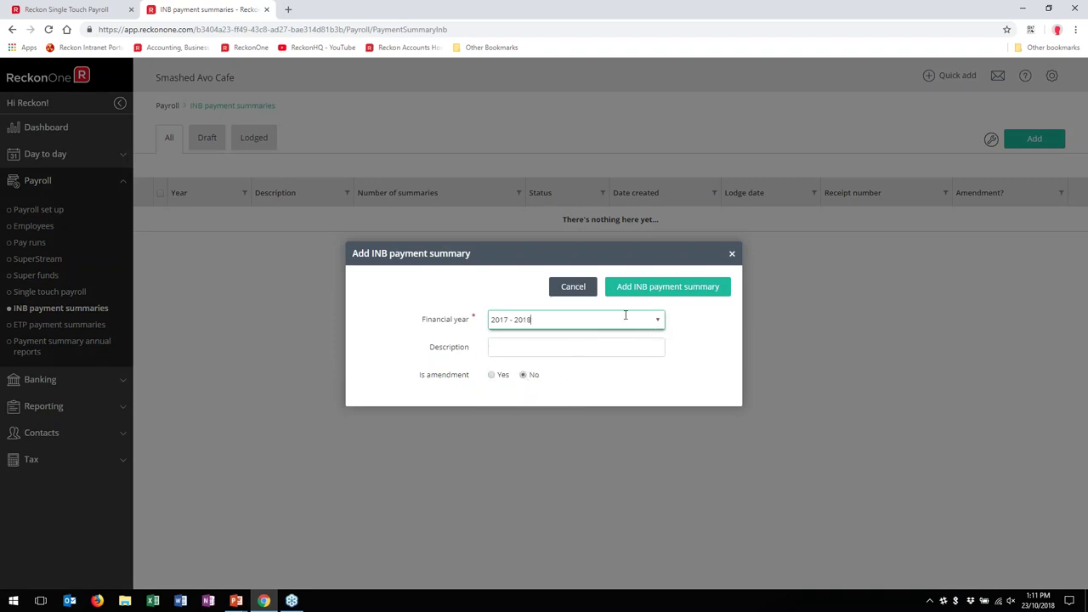
{"action": "left_click", "coordinate": [668, 286]}
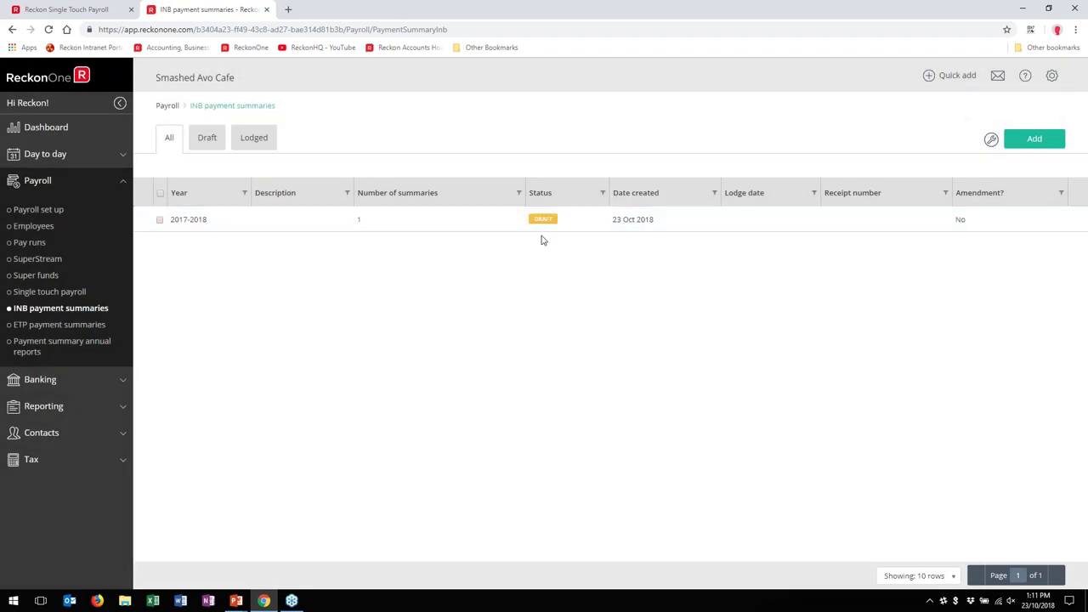
{"action": "left_click", "coordinate": [261, 231]}
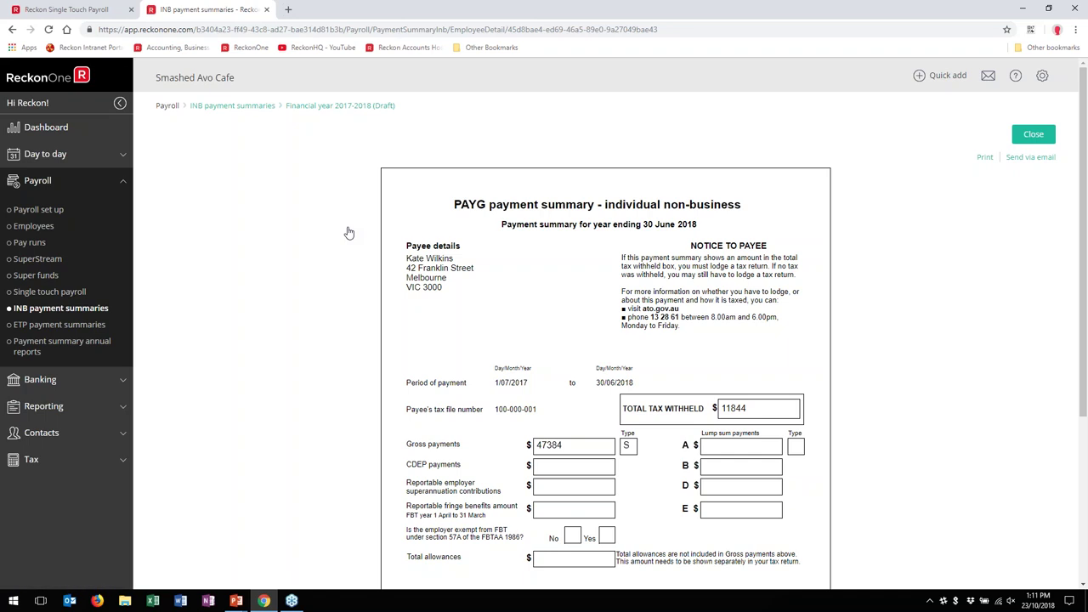
Step: Scroll through the 2017-2018 PAYG summary, checking gross payments 47384 and tax withheld 11844
{"action": "scroll", "coordinate": [241, 228], "scroll_direction": "down", "scroll_amount": 3}
{"action": "scroll", "coordinate": [255, 281], "scroll_direction": "up", "scroll_amount": 2}
{"action": "scroll", "coordinate": [269, 306], "scroll_direction": "up", "scroll_amount": 1}
{"action": "scroll", "coordinate": [269, 308], "scroll_direction": "down", "scroll_amount": 3}
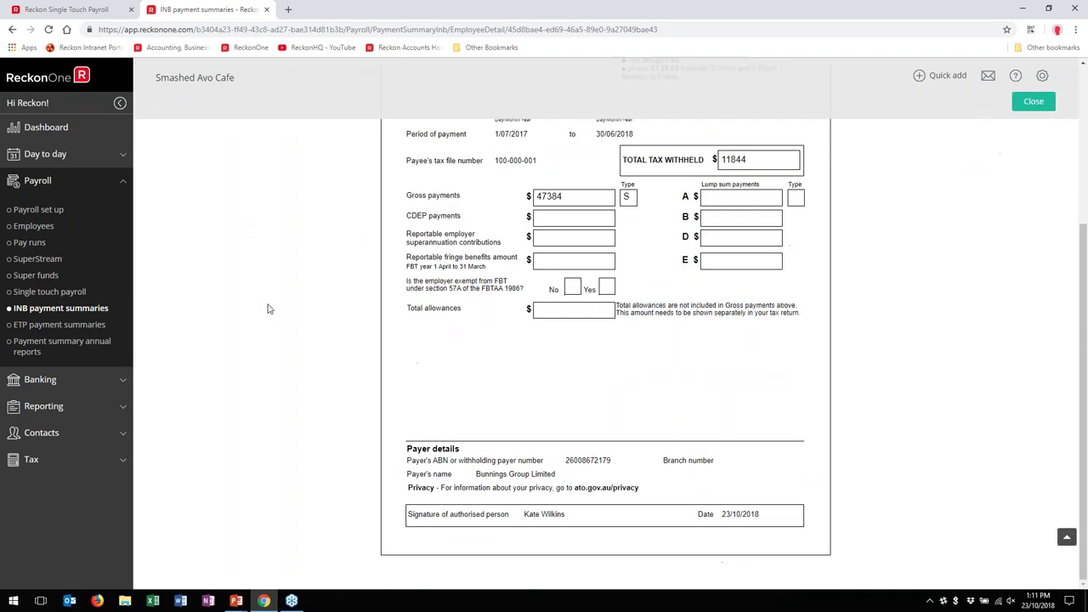
{"action": "scroll", "coordinate": [270, 308], "scroll_direction": "up", "scroll_amount": 3}
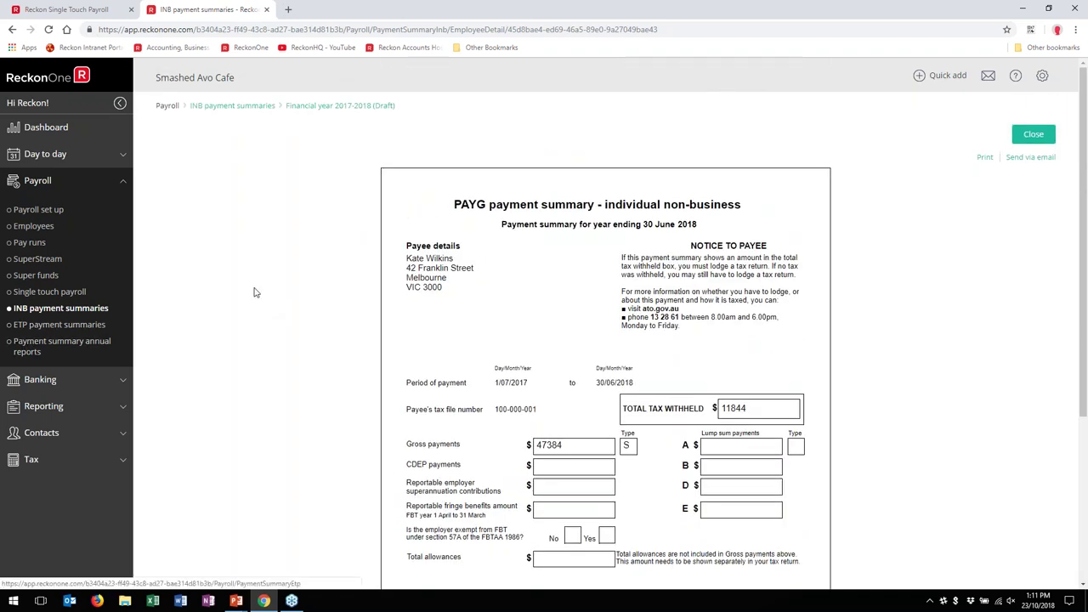
Step: Go to Payment summary annual reports and add a 2017 - 2018 draft report
{"action": "left_click", "coordinate": [19, 327]}
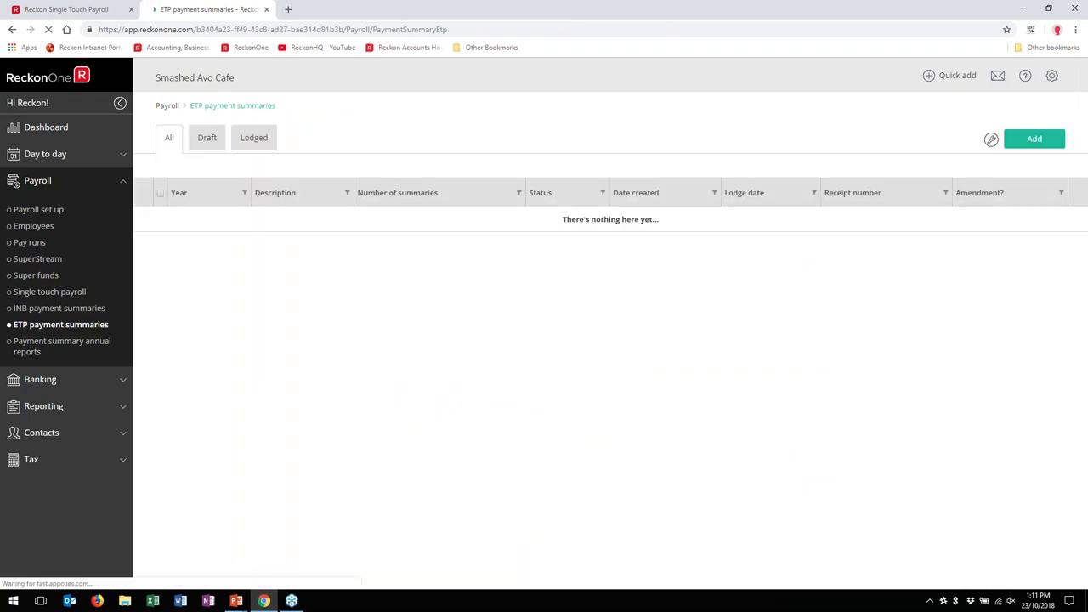
{"action": "left_click", "coordinate": [60, 343]}
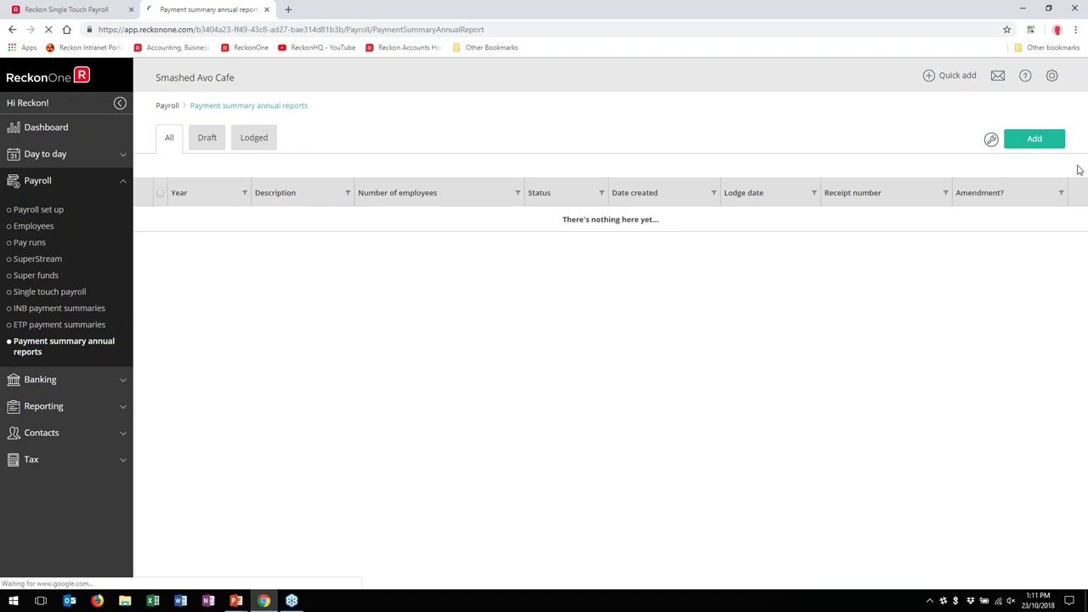
{"action": "left_click", "coordinate": [1029, 144]}
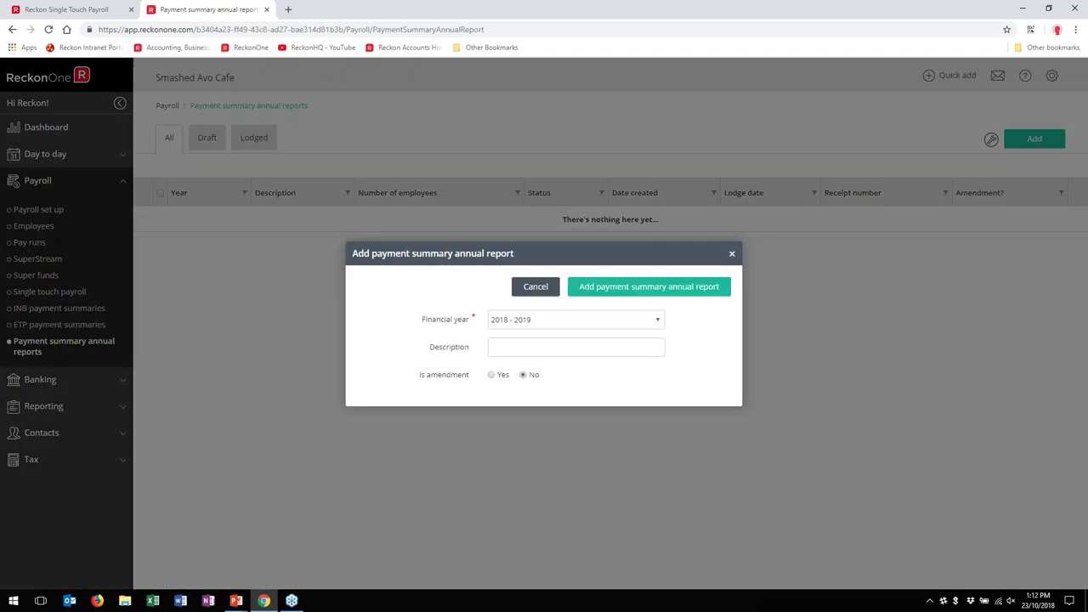
{"action": "left_click", "coordinate": [659, 323]}
{"action": "left_click", "coordinate": [549, 371]}
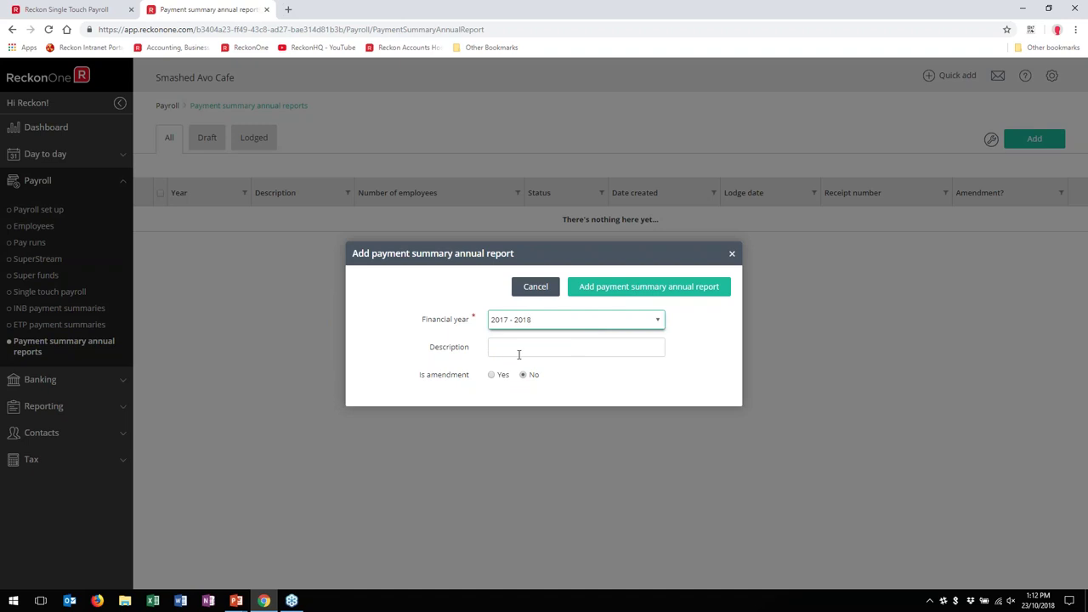
{"action": "left_click", "coordinate": [724, 294]}
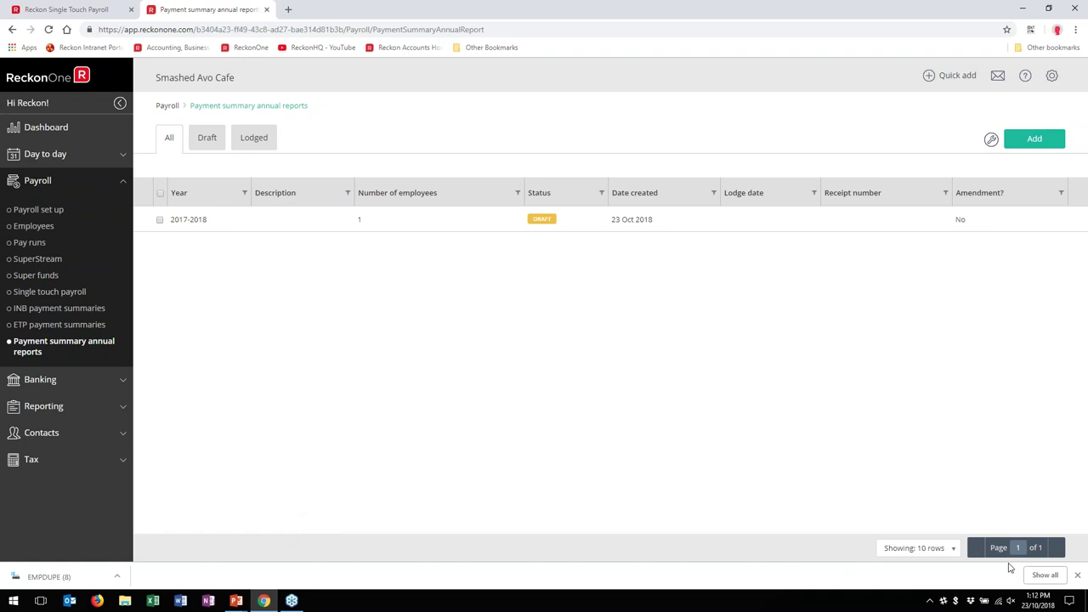
{"action": "left_click", "coordinate": [1077, 575]}
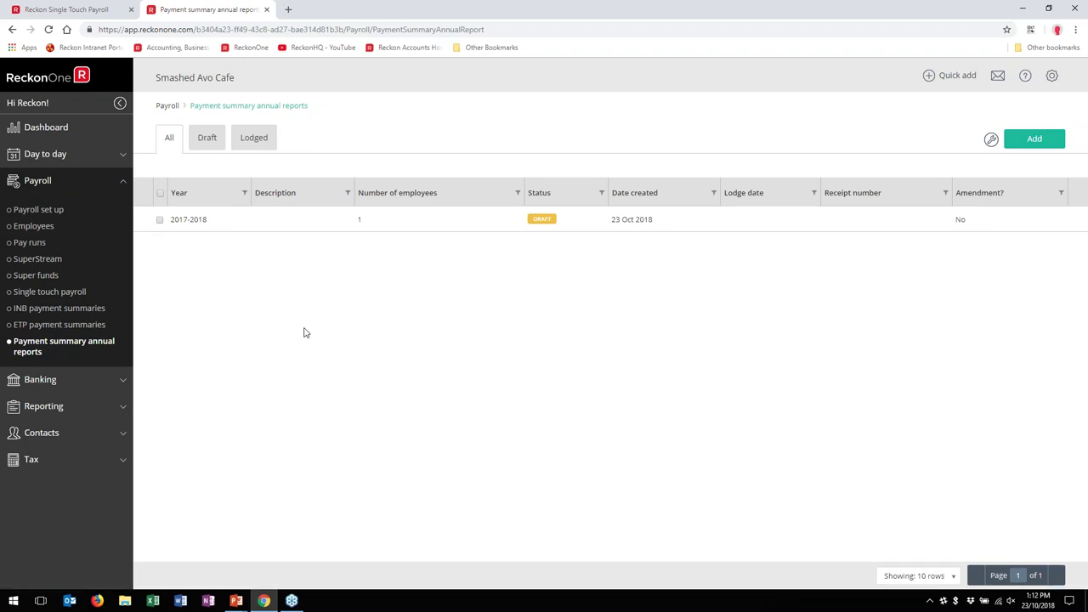
Step: View the 2017-2018 annual report totalling $11,844, then go back to the Dashboard
{"action": "left_click", "coordinate": [404, 214]}
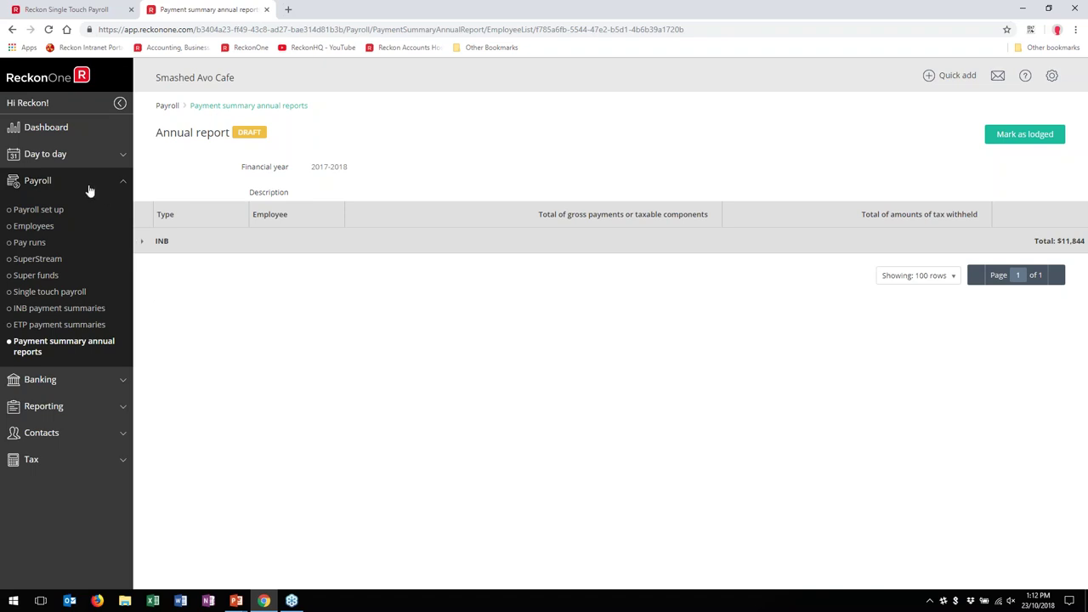
{"action": "left_click", "coordinate": [60, 130]}
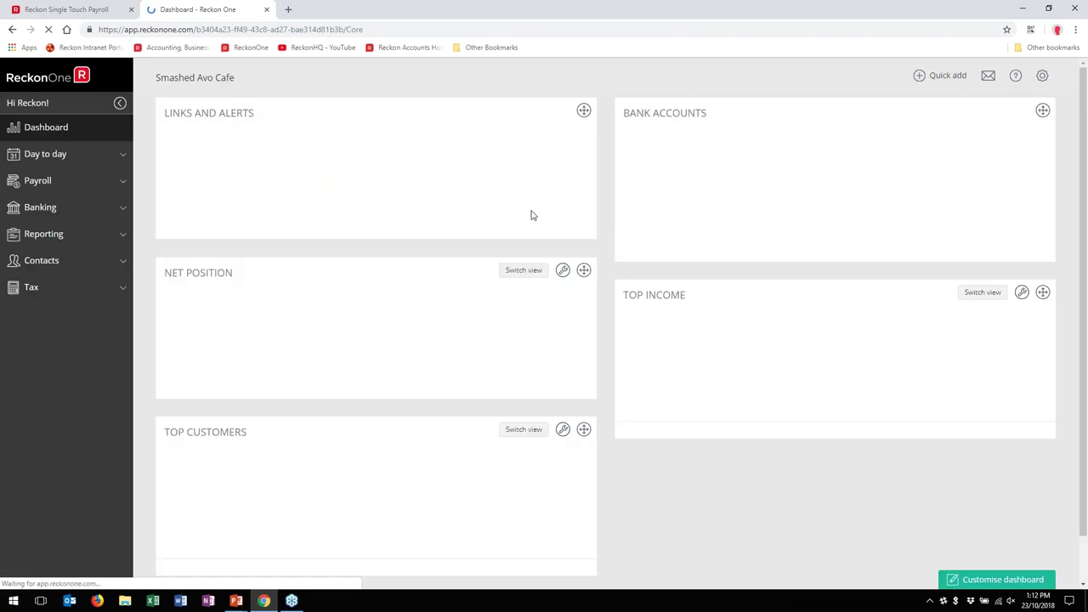
Step: Tick Payroll under Available widgets in the dashboard customisation and save the layout
{"action": "scroll", "coordinate": [847, 371], "scroll_direction": "down", "scroll_amount": 2}
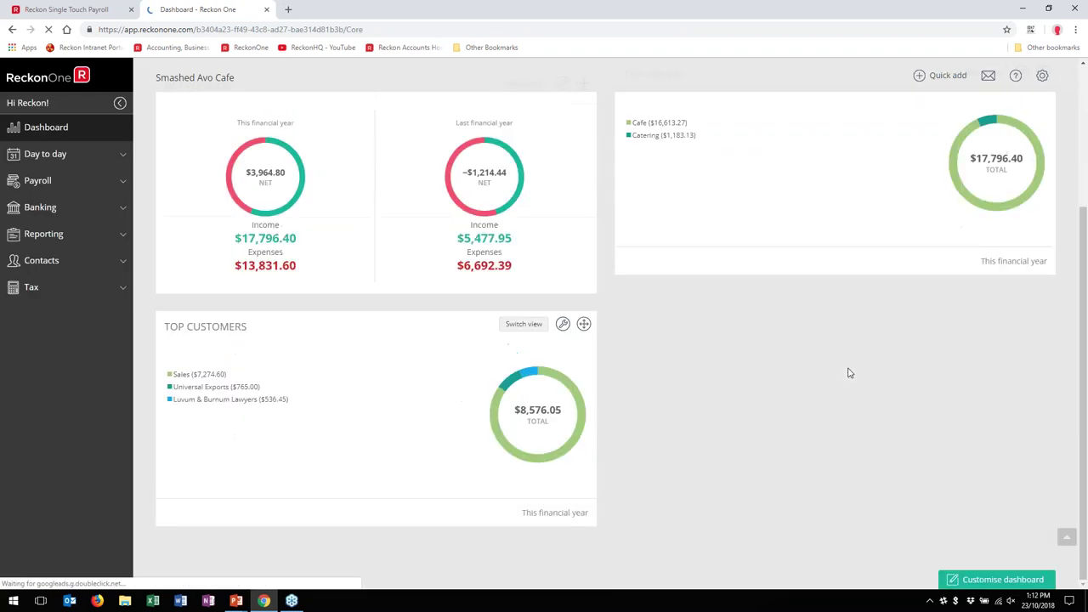
{"action": "left_click", "coordinate": [999, 580]}
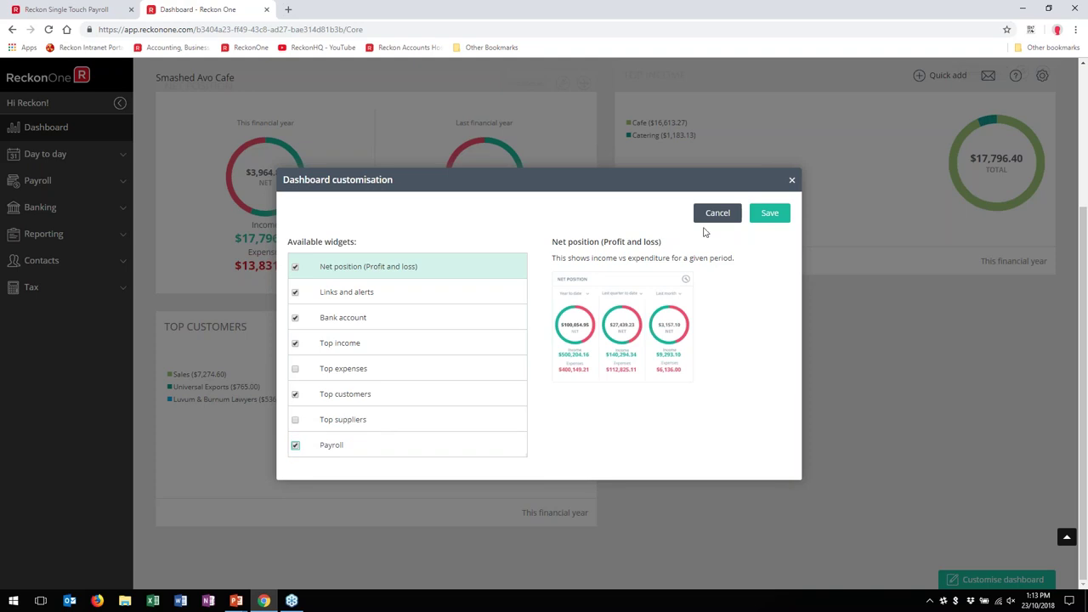
{"action": "left_click", "coordinate": [401, 446]}
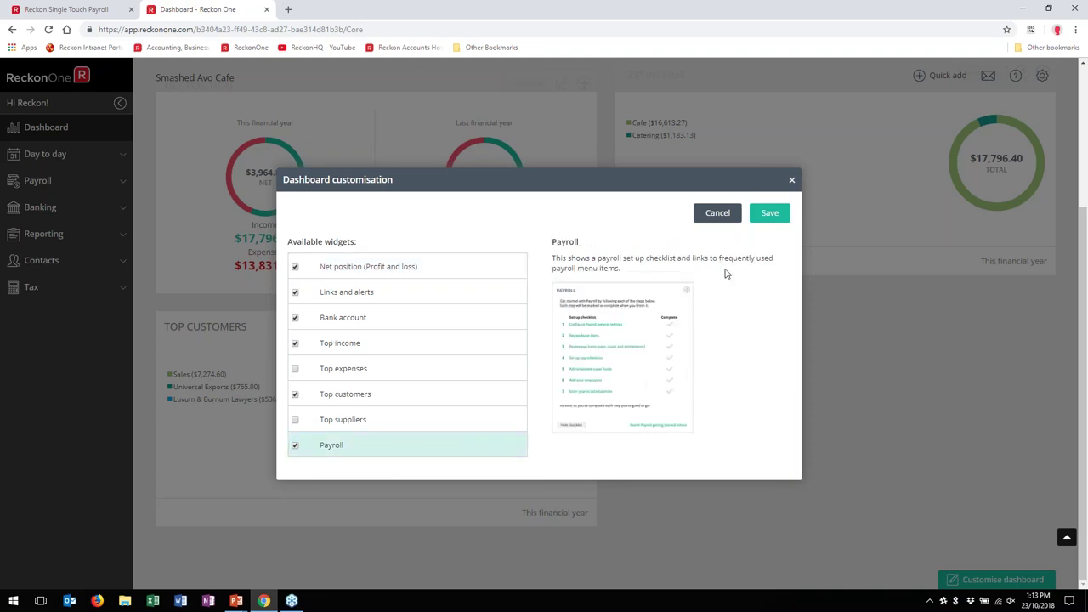
{"action": "left_click", "coordinate": [764, 215]}
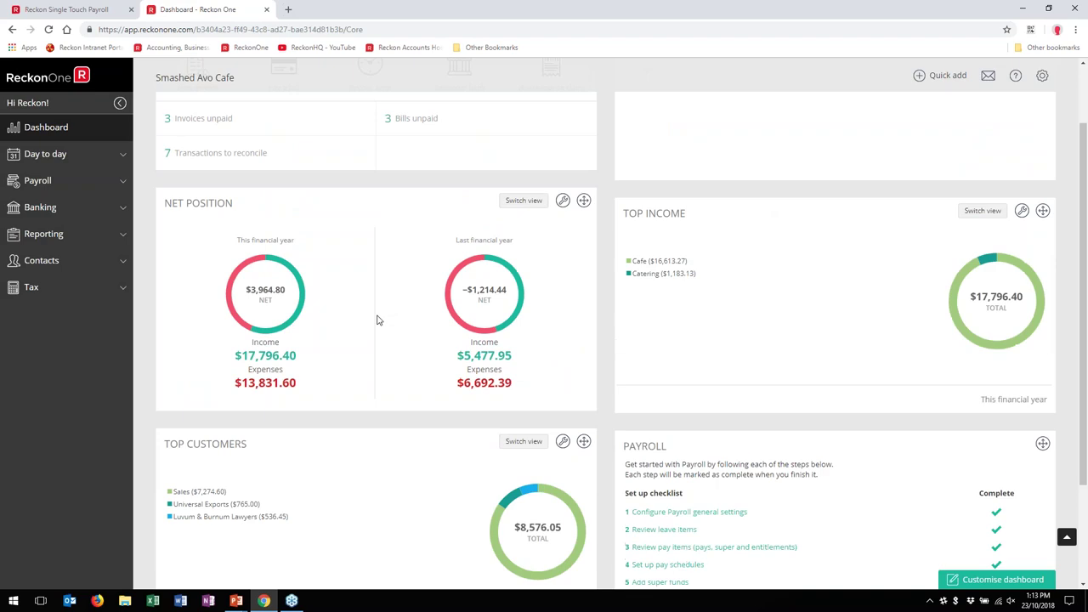
Step: Check the Configure Payroll general settings checklist step by visiting the general payroll settings and returning
{"action": "scroll", "coordinate": [377, 316], "scroll_direction": "down", "scroll_amount": 1}
{"action": "scroll", "coordinate": [902, 344], "scroll_direction": "down", "scroll_amount": 1}
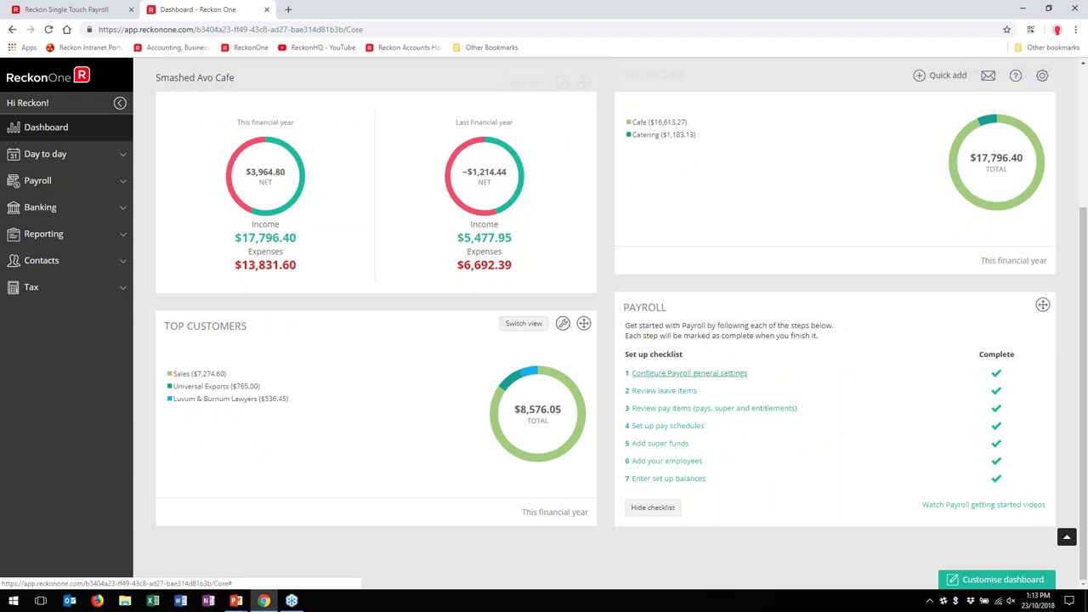
{"action": "right_click", "coordinate": [697, 375]}
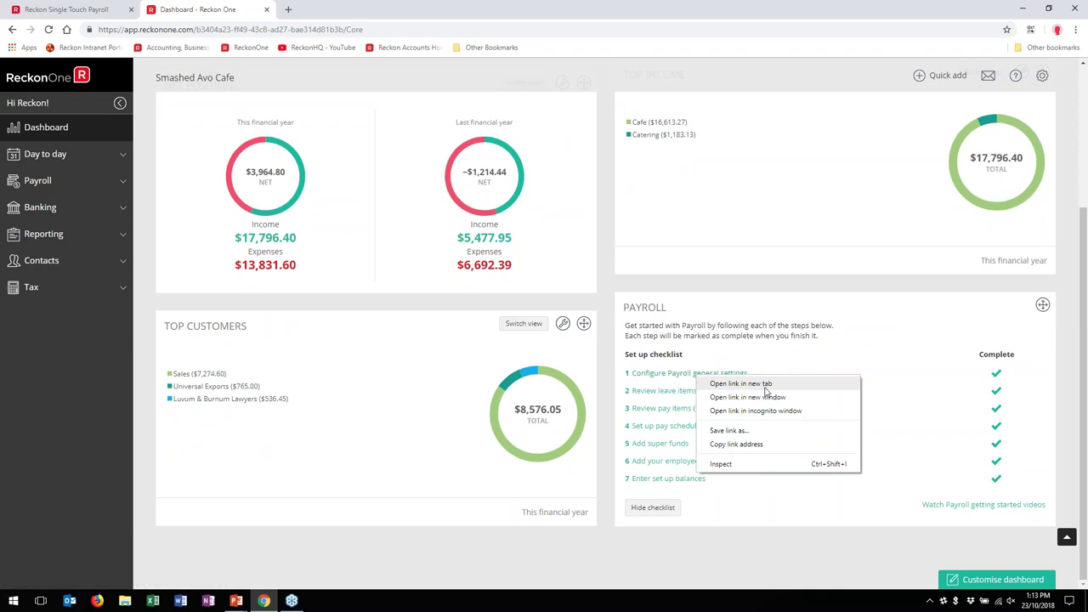
{"action": "left_click", "coordinate": [762, 387]}
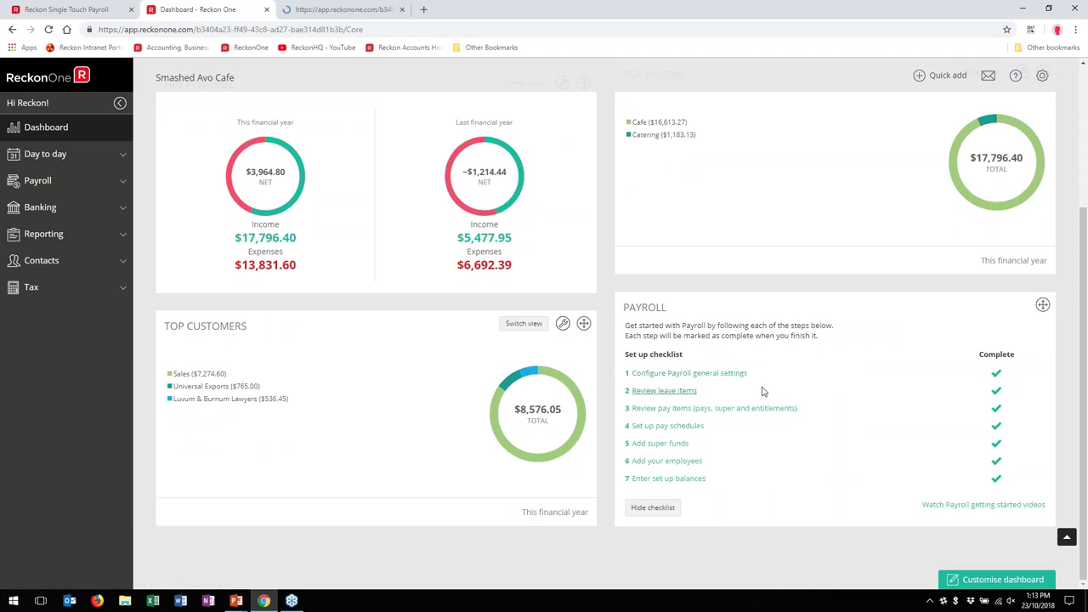
{"action": "left_click", "coordinate": [332, 9]}
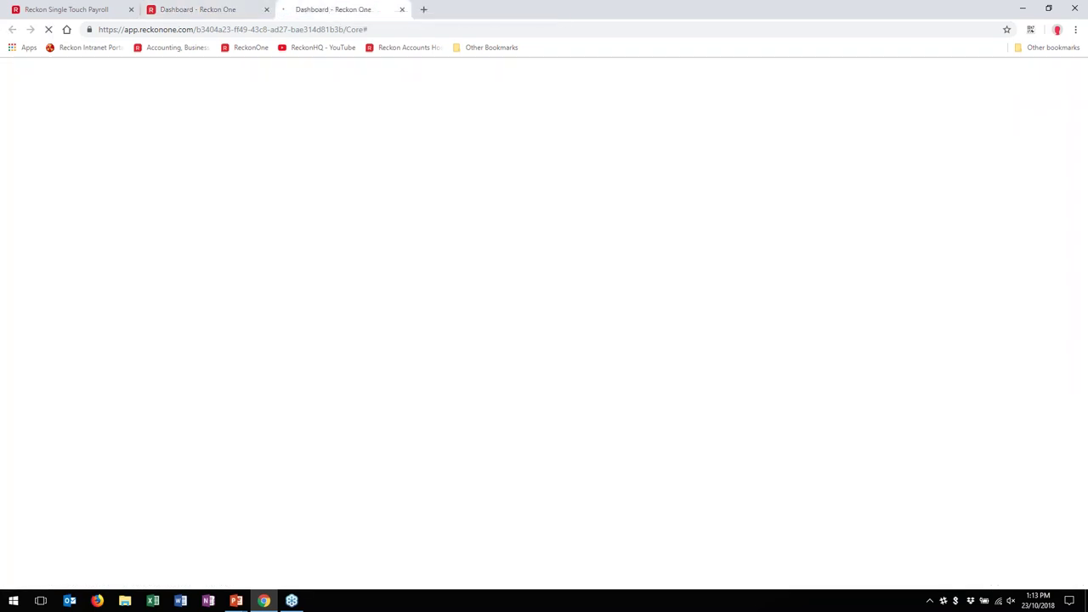
{"action": "left_click", "coordinate": [207, 7]}
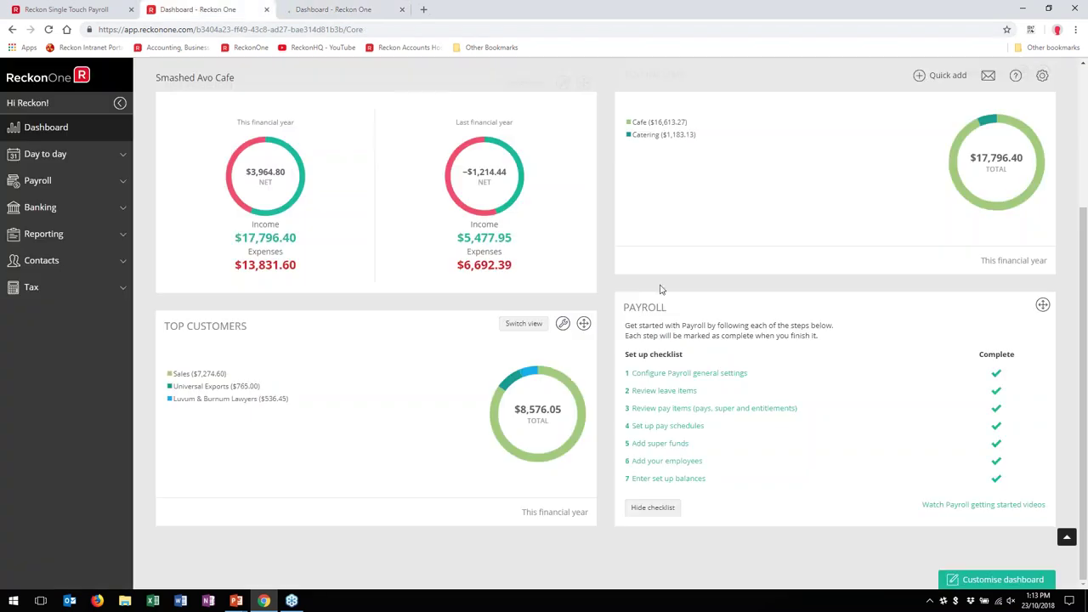
{"action": "left_click", "coordinate": [668, 374]}
{"action": "left_click", "coordinate": [402, 9]}
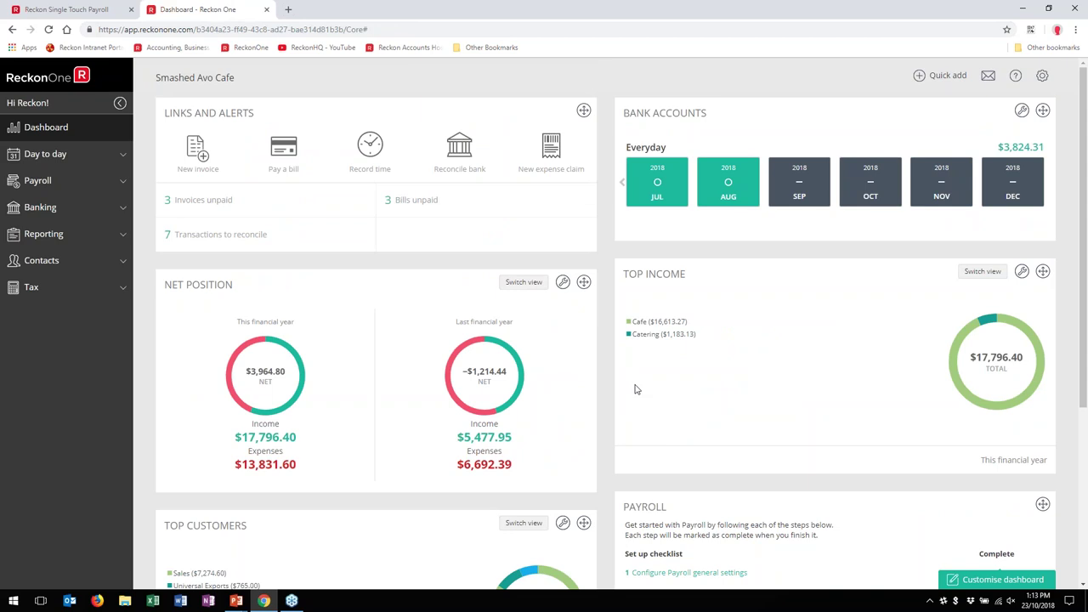
{"action": "scroll", "coordinate": [685, 372], "scroll_direction": "down", "scroll_amount": 3}
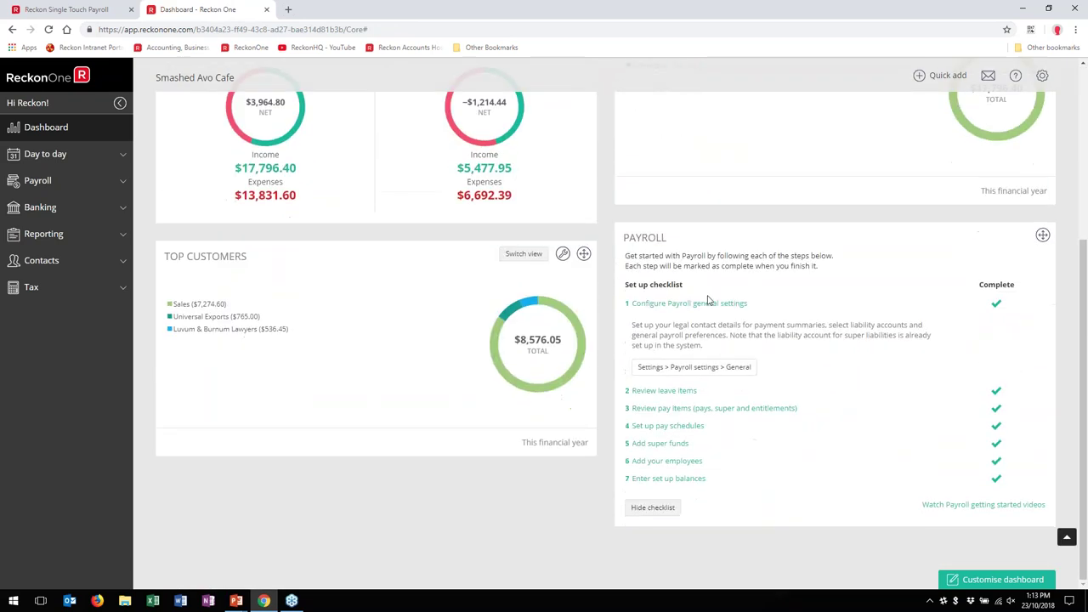
{"action": "left_click", "coordinate": [663, 371]}
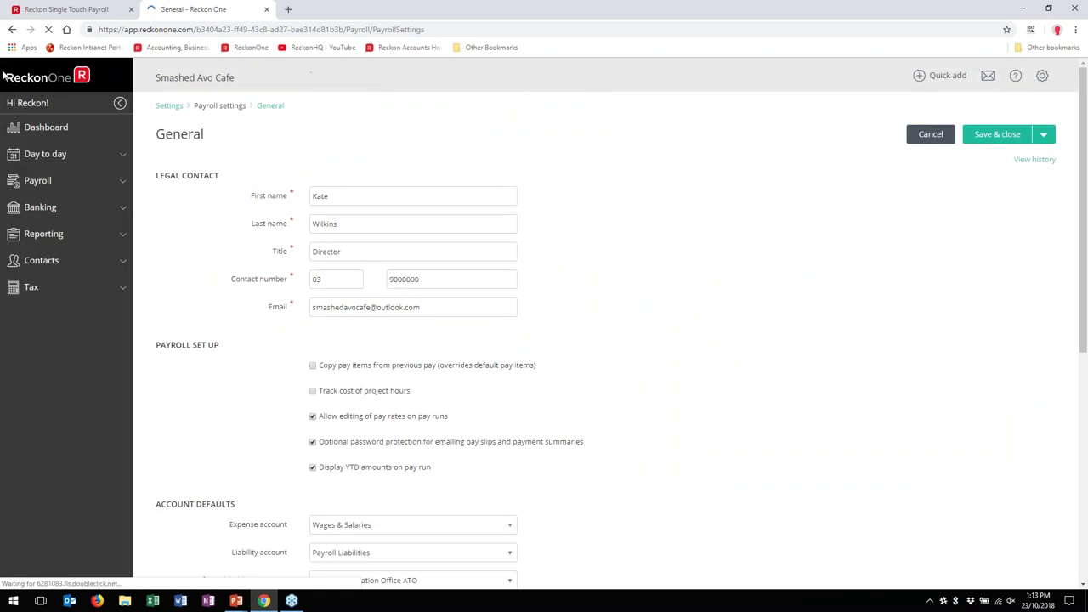
{"action": "left_click", "coordinate": [46, 130]}
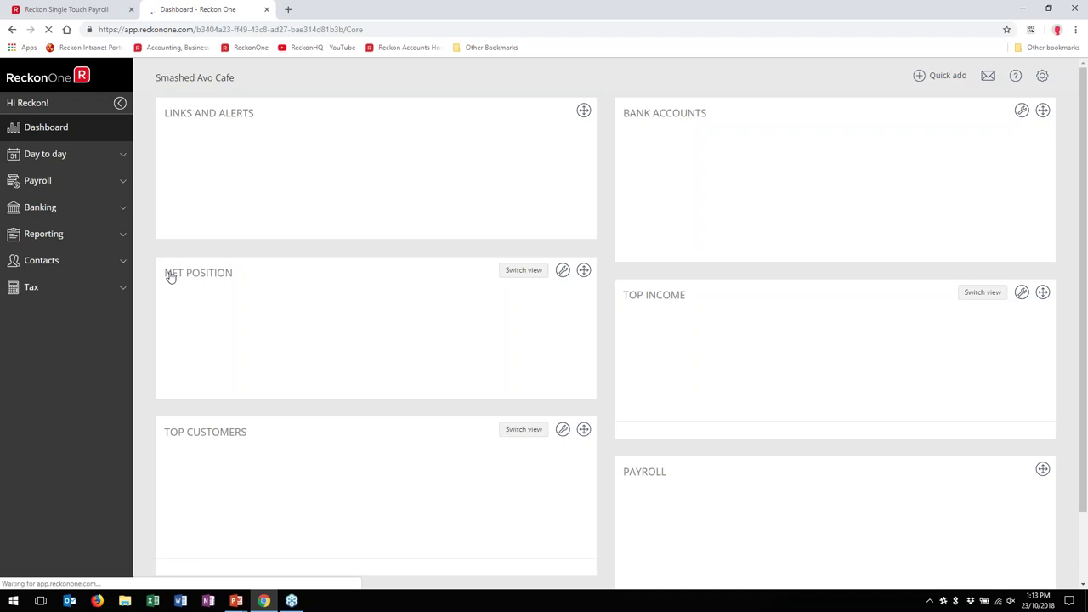
Step: Open the Payroll getting started videos, then return to the dashboard tab
{"action": "scroll", "coordinate": [665, 314], "scroll_direction": "down", "scroll_amount": 3}
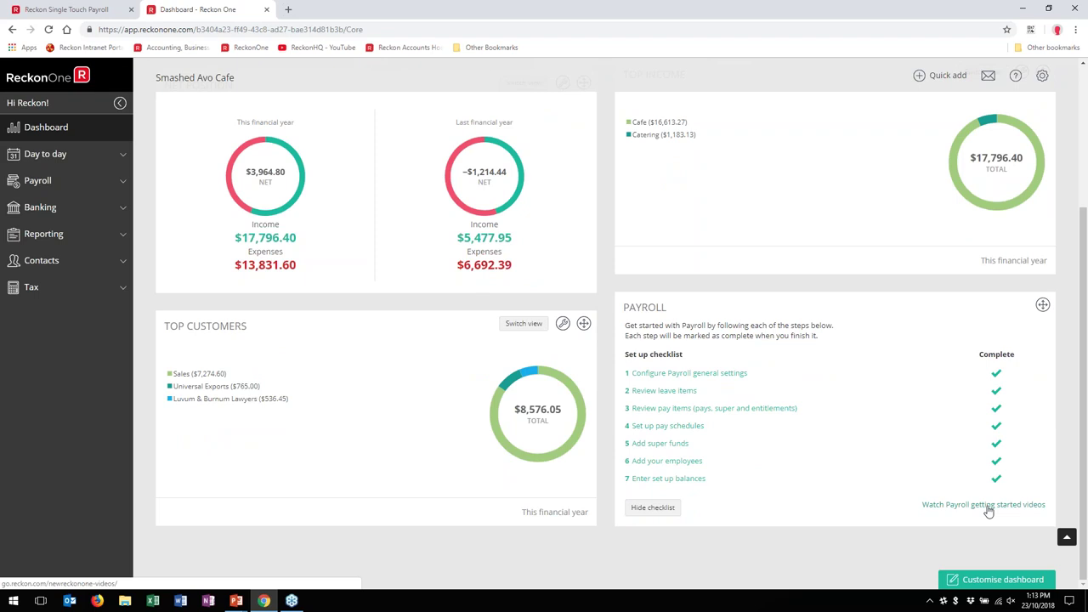
{"action": "left_click", "coordinate": [986, 506]}
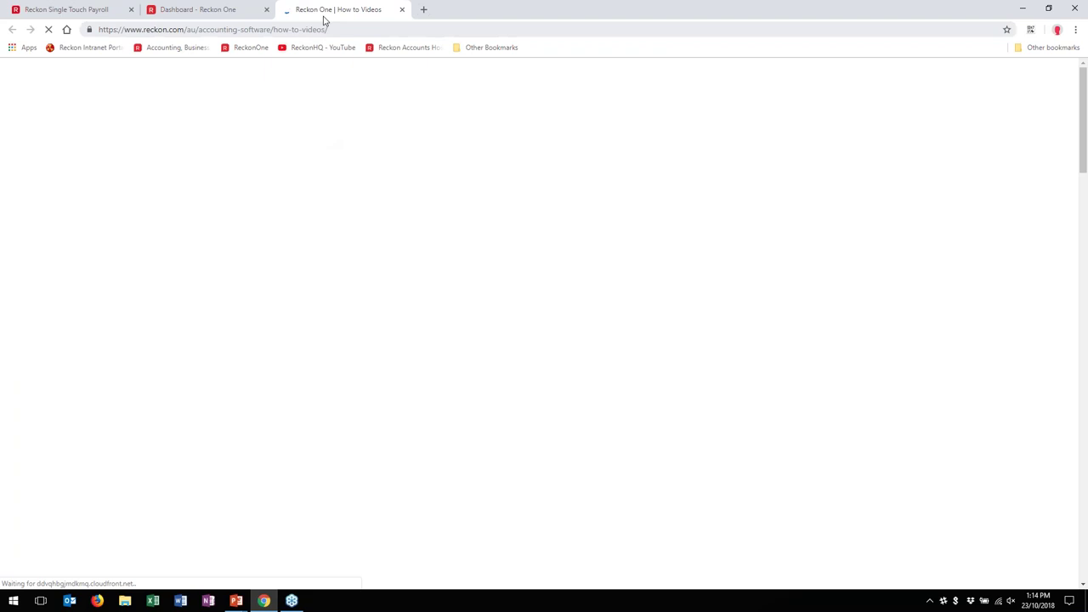
{"action": "left_click", "coordinate": [240, 13]}
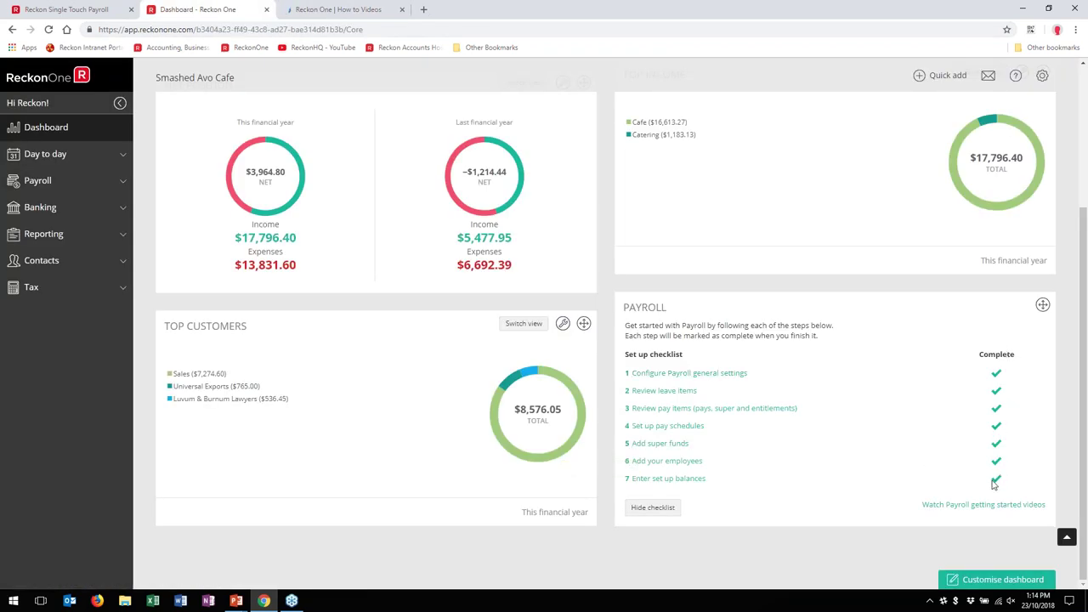
Step: Hide the completed payroll checklist, go to Settings from the gear menu, and close the videos tab
{"action": "left_click", "coordinate": [663, 510]}
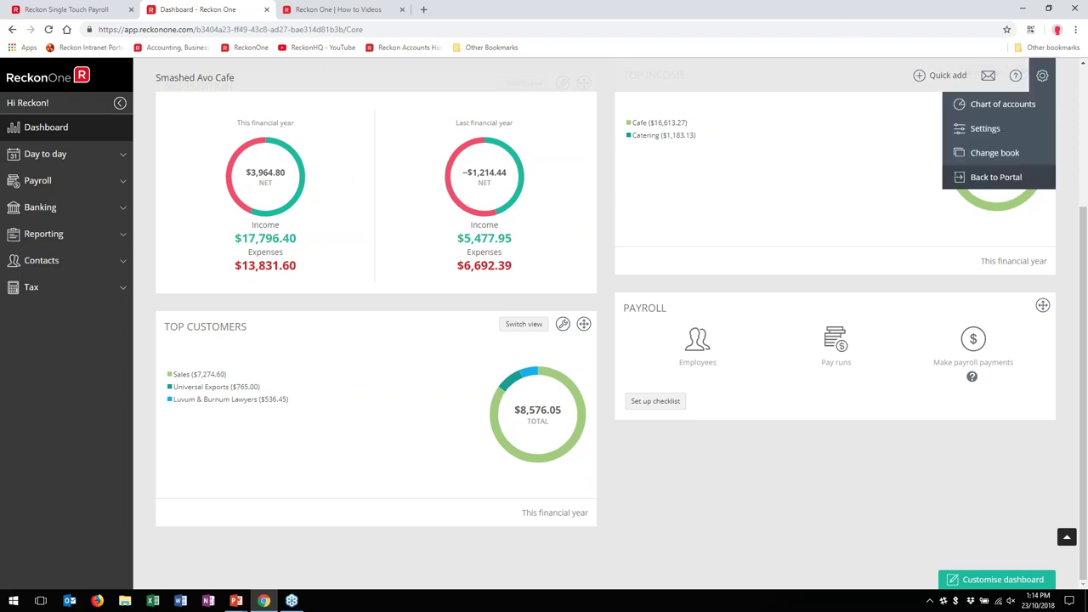
{"action": "mouse_move", "coordinate": [1042, 76]}
{"action": "left_click", "coordinate": [984, 127]}
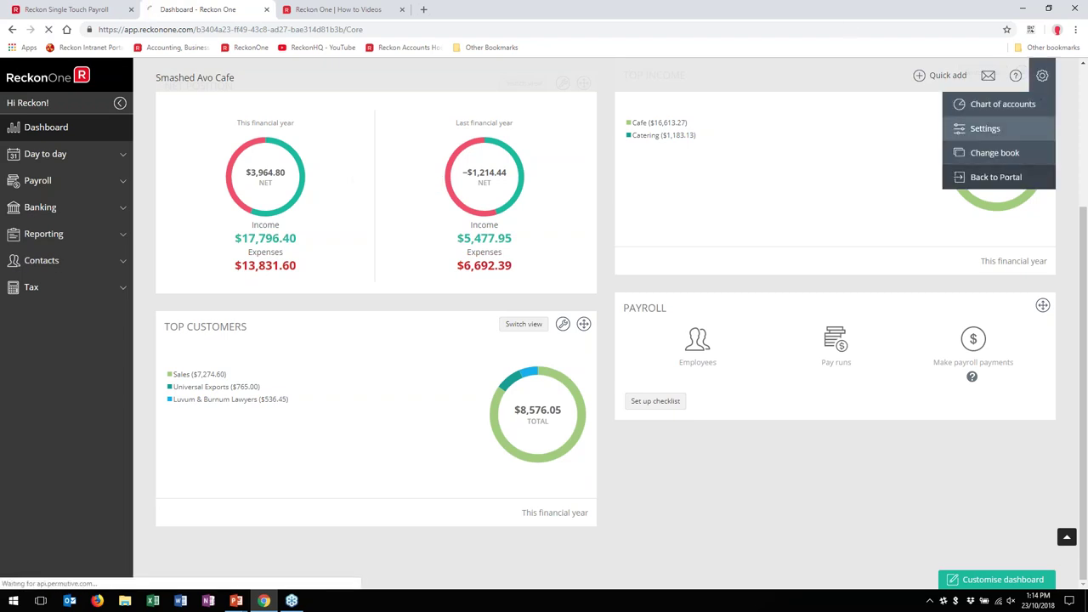
{"action": "left_click", "coordinate": [401, 9]}
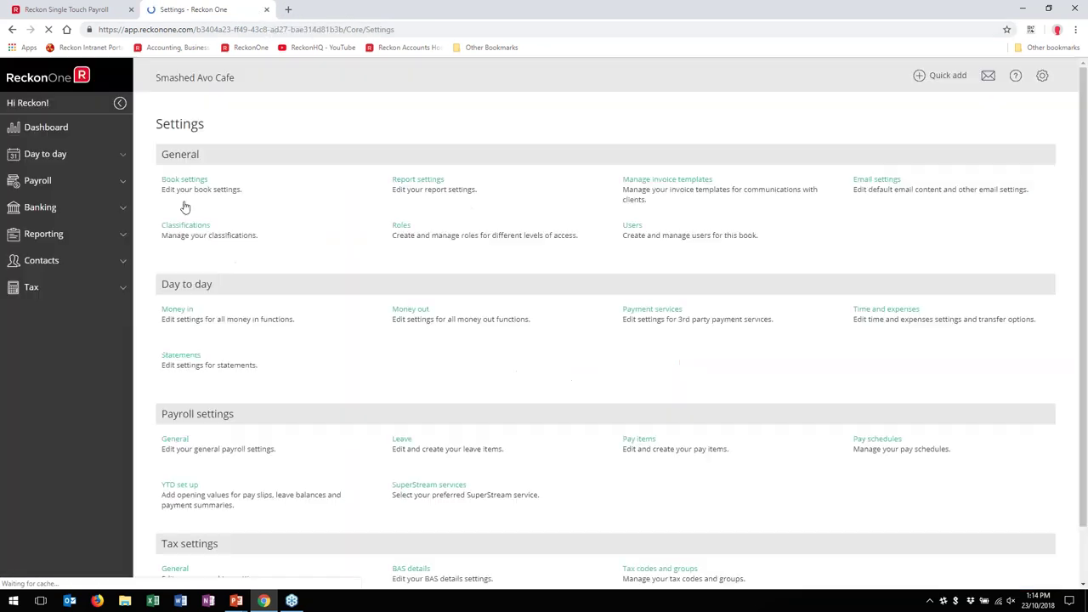
{"action": "scroll", "coordinate": [232, 572], "scroll_direction": "down", "scroll_amount": 1}
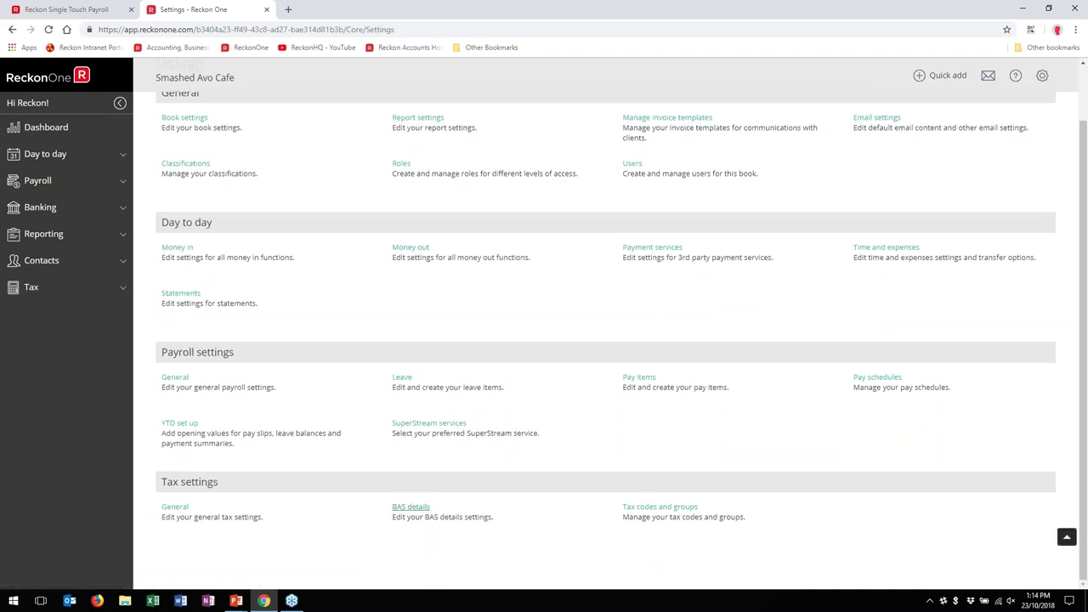
Step: Tick Pay As You Go tax Withheld (PAYG W) in BAS details and save
{"action": "left_click", "coordinate": [410, 508]}
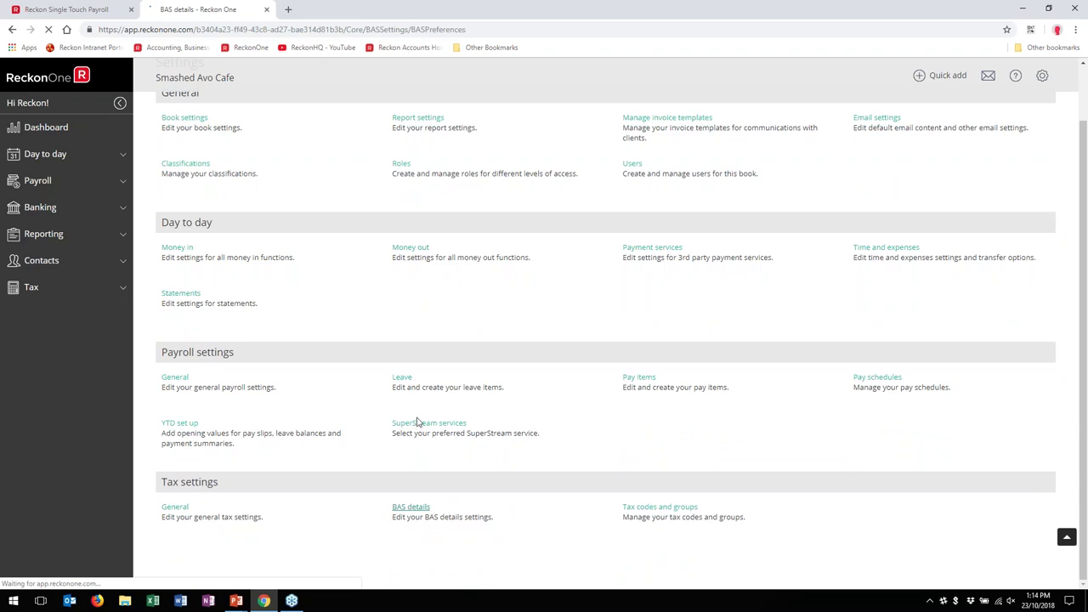
{"action": "left_click", "coordinate": [314, 352]}
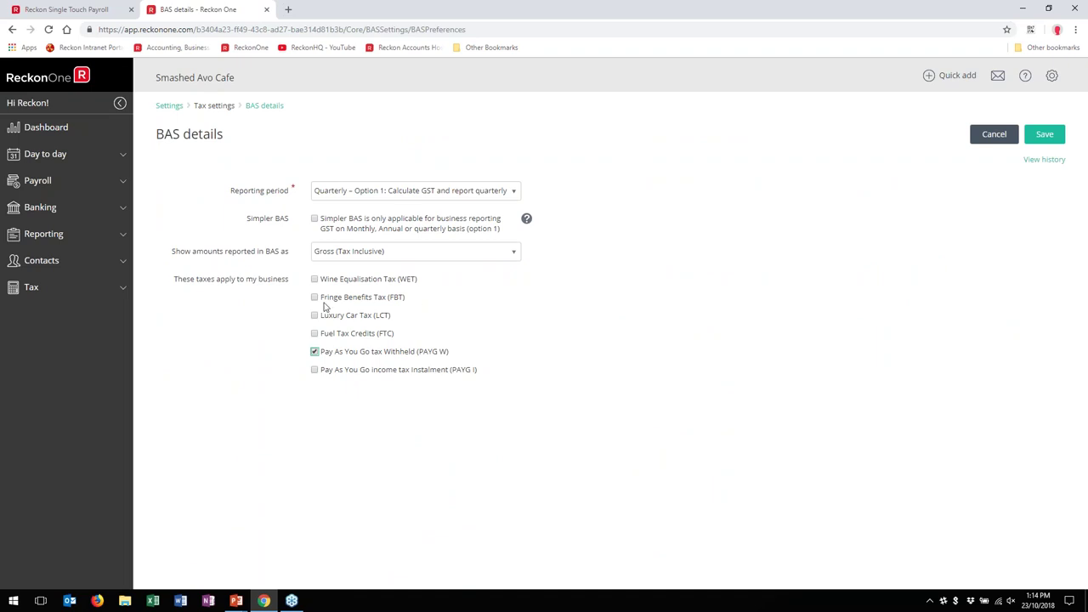
{"action": "left_click", "coordinate": [1029, 136]}
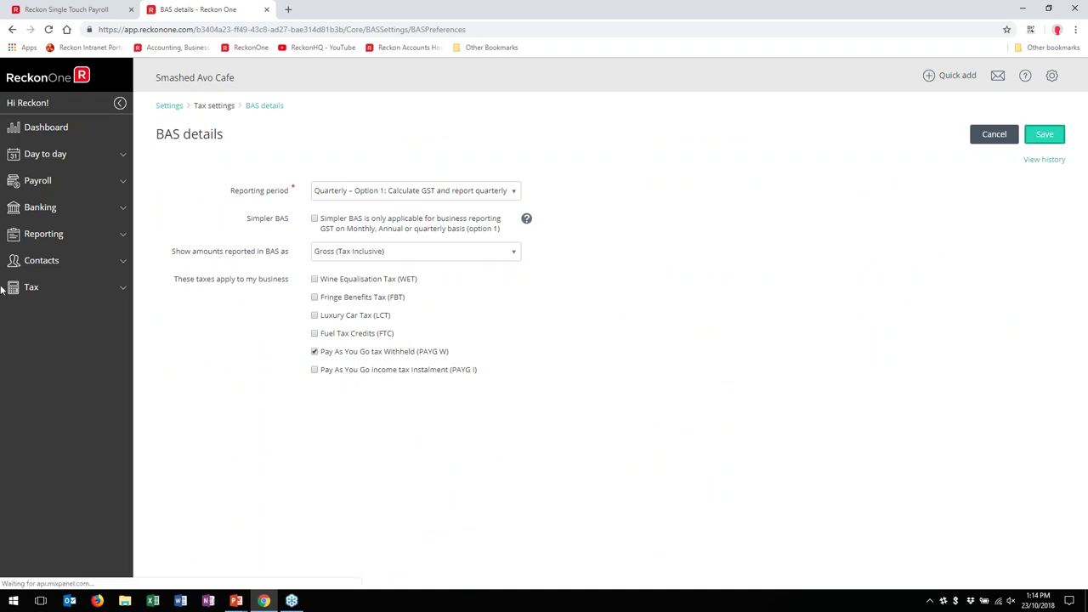
{"action": "left_click", "coordinate": [31, 289]}
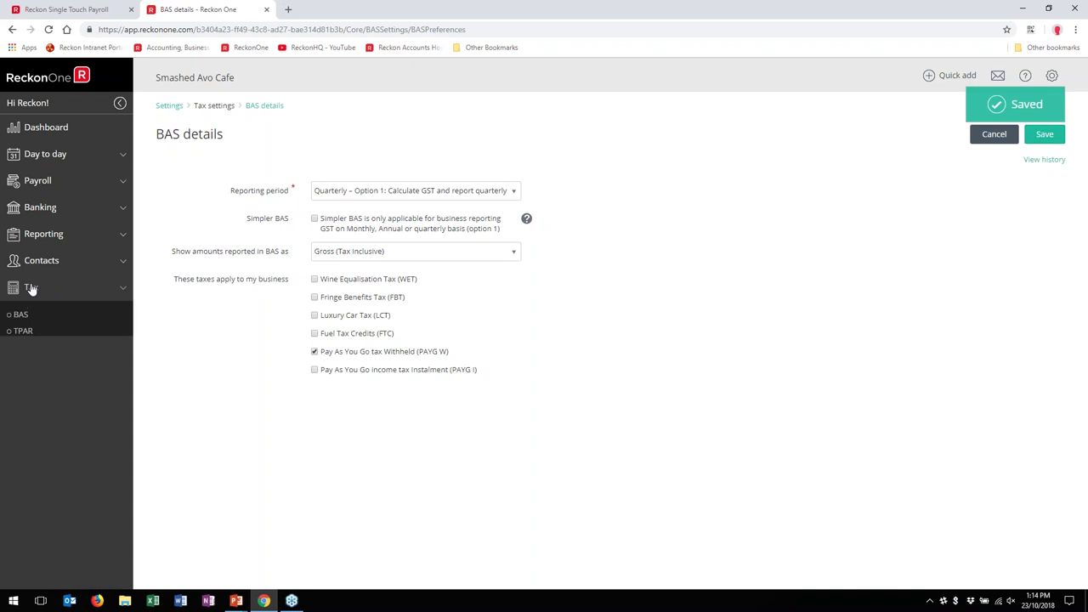
Step: Review the Jan 2018 - Mar 2018 draft BAS and cancel out without changes
{"action": "left_click", "coordinate": [23, 315]}
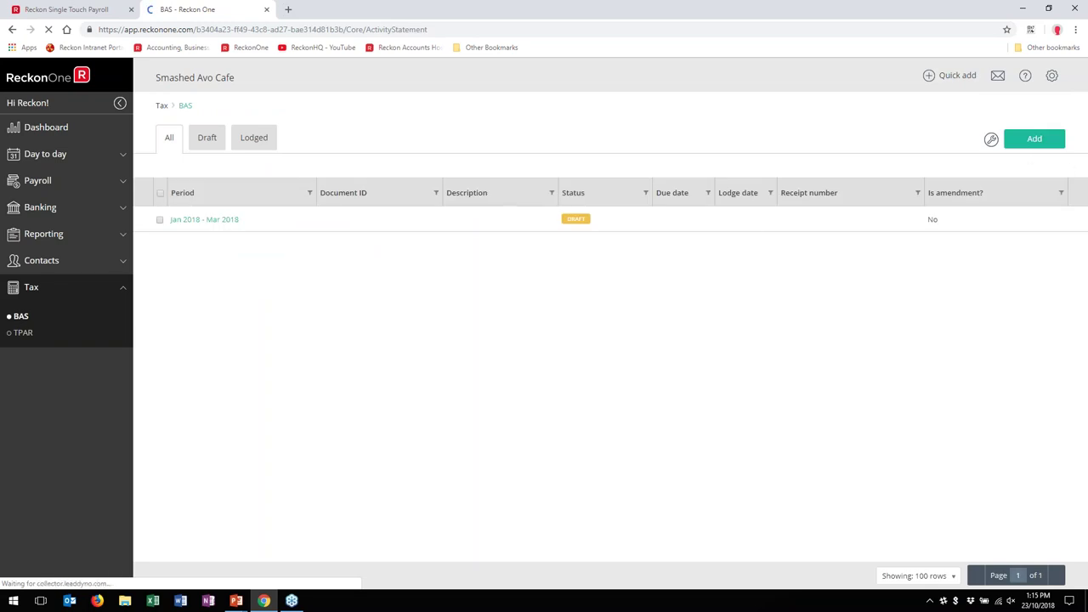
{"action": "left_click", "coordinate": [215, 219]}
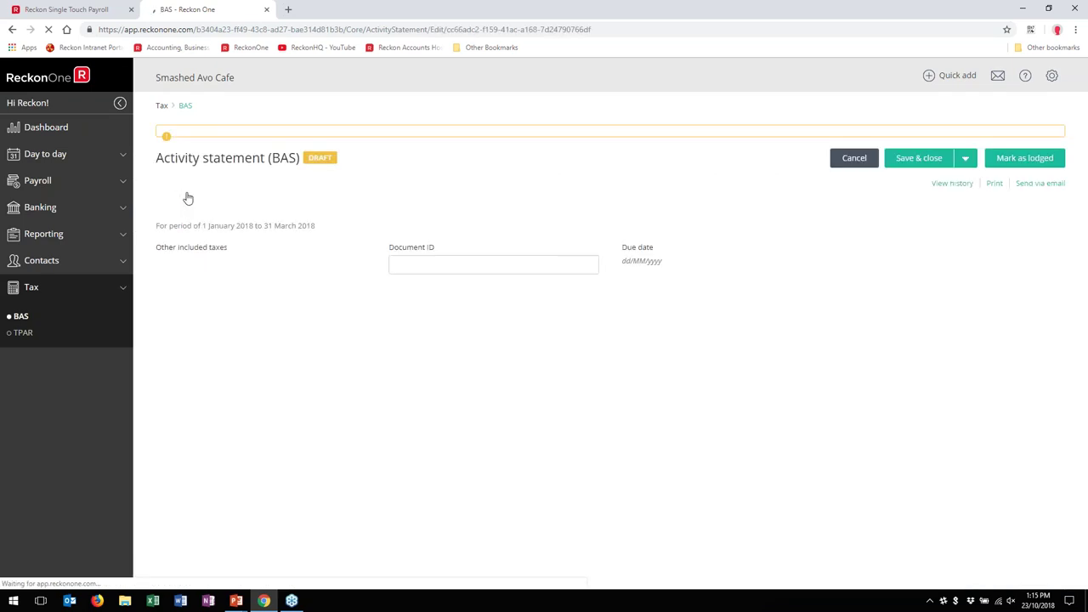
{"action": "scroll", "coordinate": [1008, 352], "scroll_direction": "down", "scroll_amount": 2}
{"action": "scroll", "coordinate": [583, 448], "scroll_direction": "down", "scroll_amount": 1}
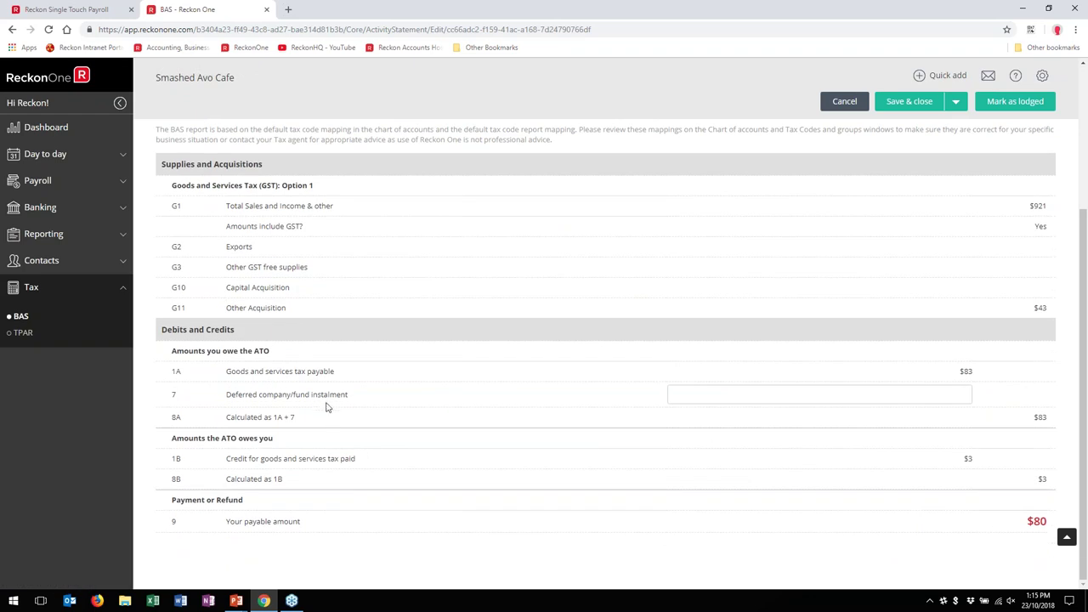
{"action": "scroll", "coordinate": [328, 404], "scroll_direction": "up", "scroll_amount": 3}
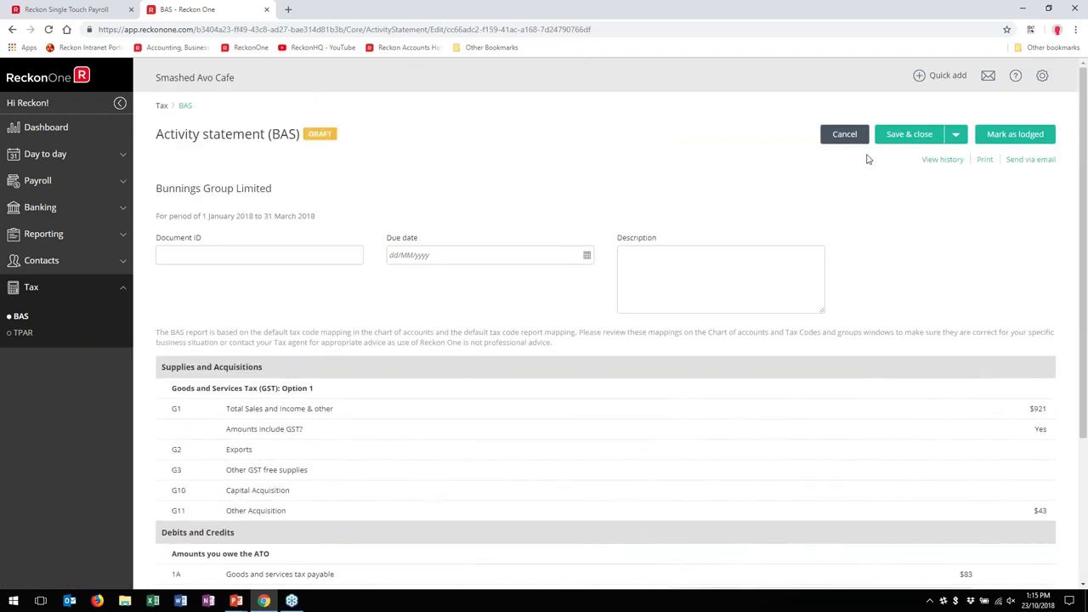
{"action": "left_click", "coordinate": [859, 139]}
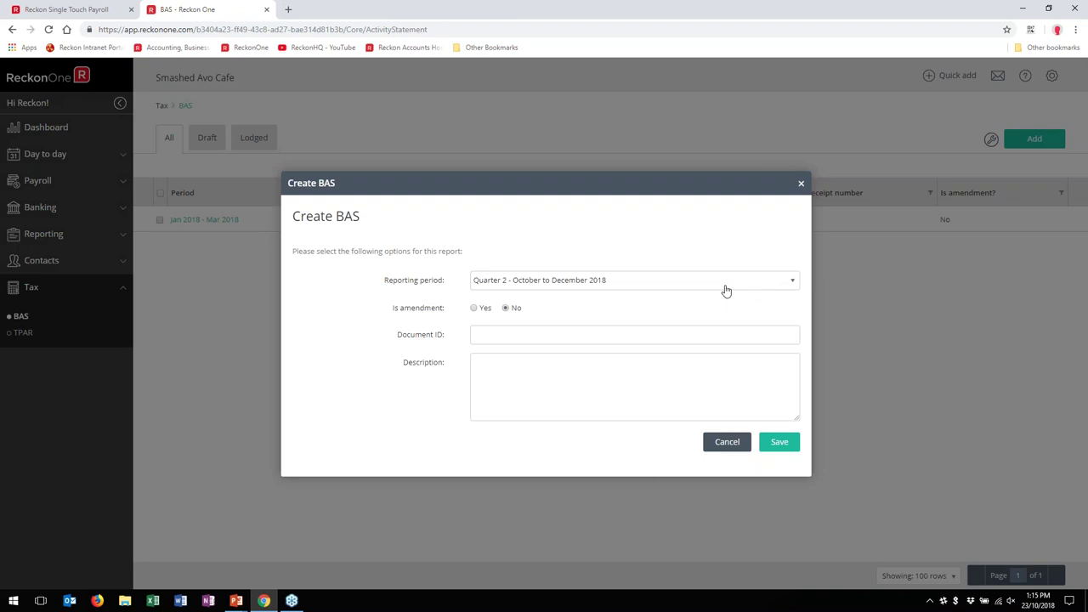
Step: Create the Quarter 1 - July to September 2018 BAS and review its PAYG withheld rows
{"action": "left_click", "coordinate": [605, 287]}
{"action": "left_click", "coordinate": [599, 384]}
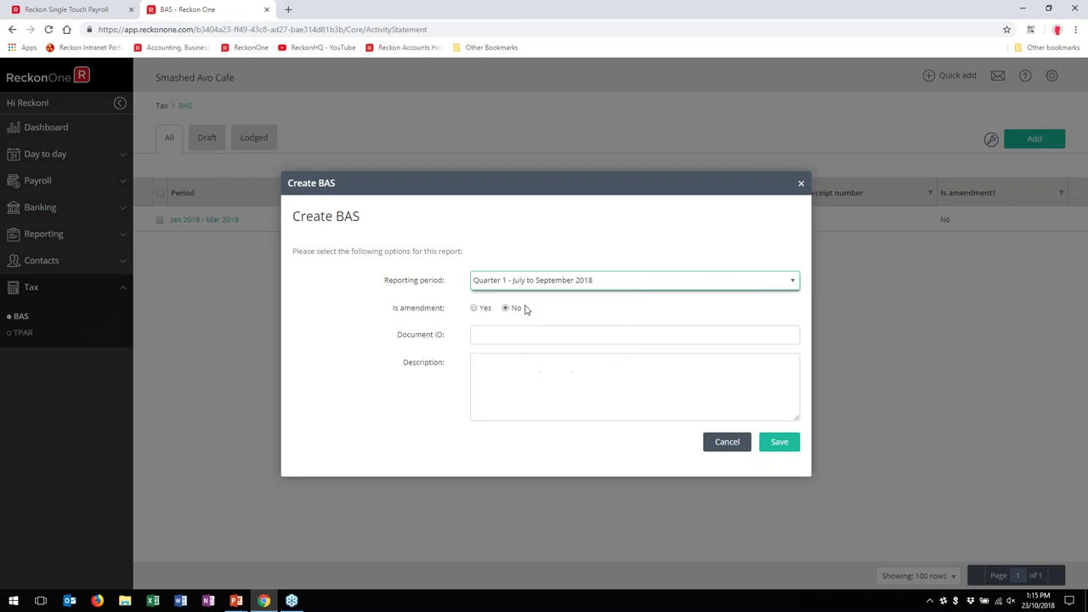
{"action": "left_click", "coordinate": [780, 443]}
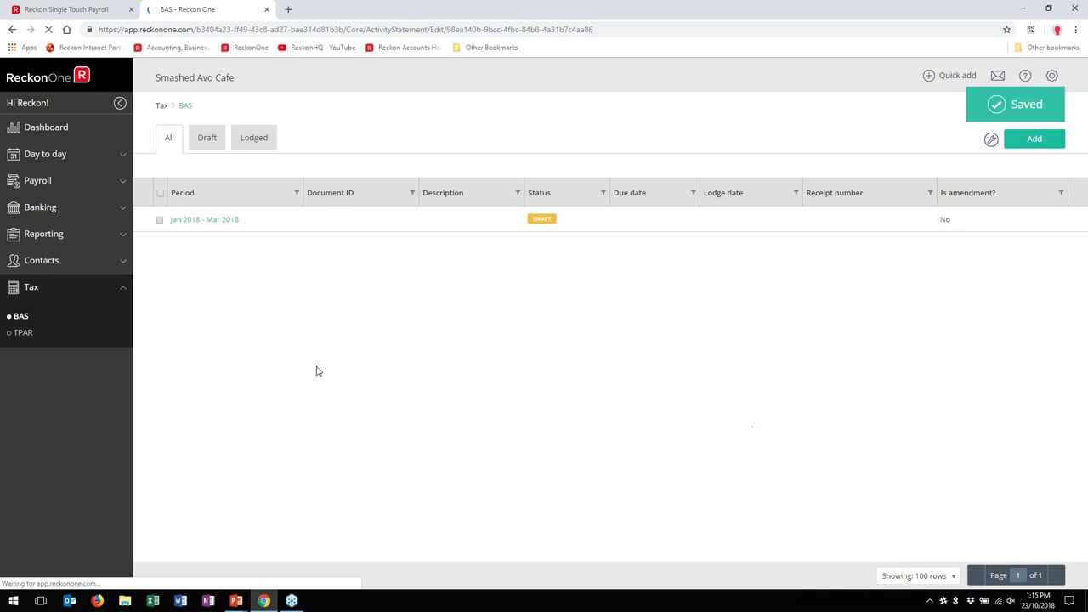
{"action": "scroll", "coordinate": [1020, 255], "scroll_direction": "down", "scroll_amount": 5}
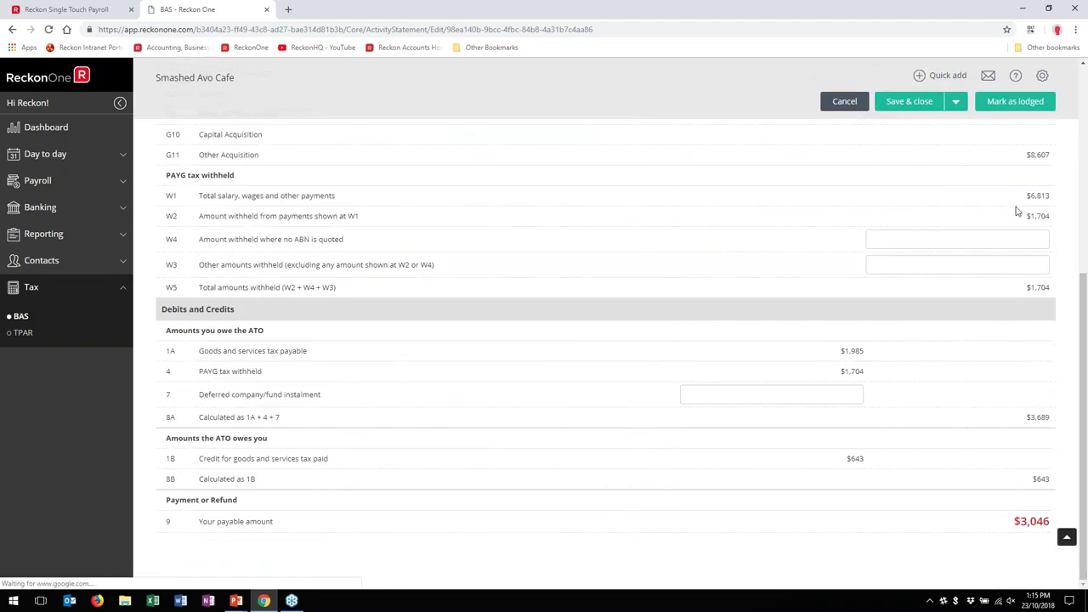
{"action": "left_click_drag", "start_coordinate": [166, 179], "coordinate": [1076, 208]}
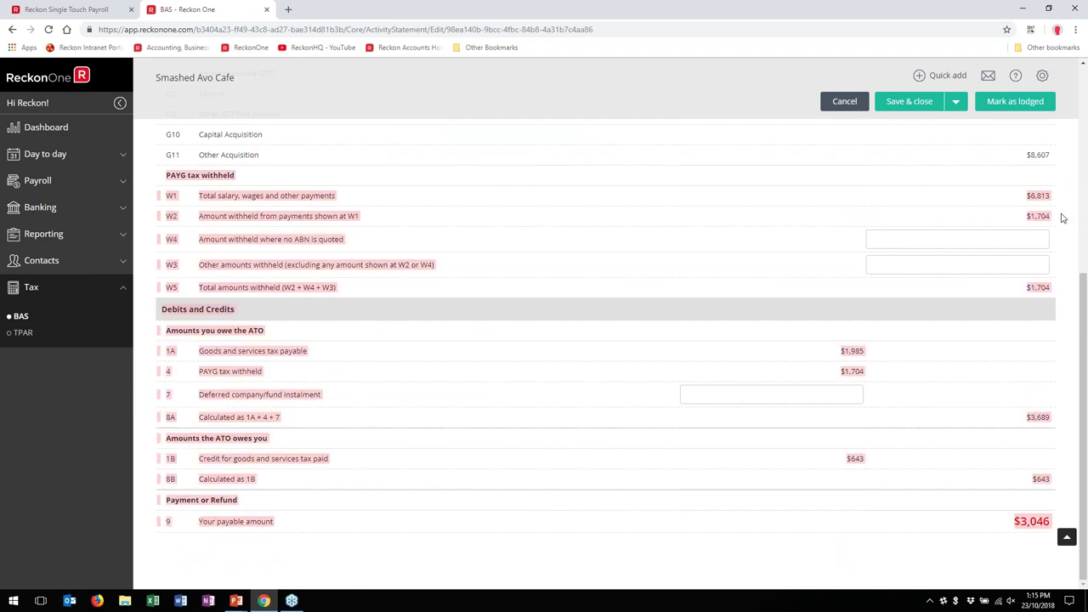
{"action": "left_click", "coordinate": [704, 511]}
{"action": "scroll", "coordinate": [739, 454], "scroll_direction": "up", "scroll_amount": 5}
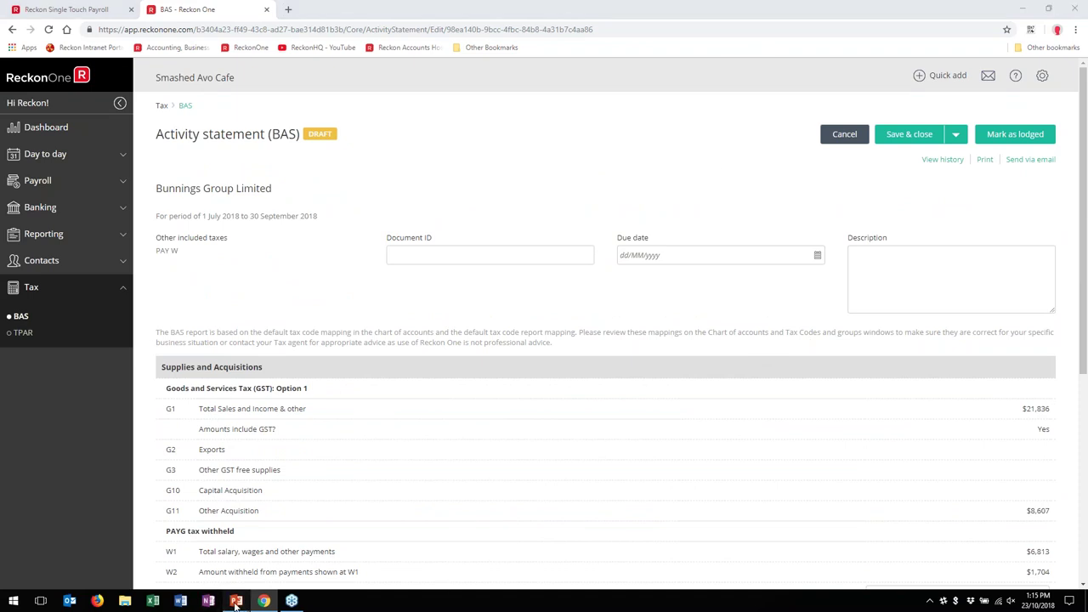
Step: Return to the webinar slide show and advance to the next slide
{"action": "mouse_move", "coordinate": [236, 600]}
{"action": "mouse_move", "coordinate": [299, 550]}
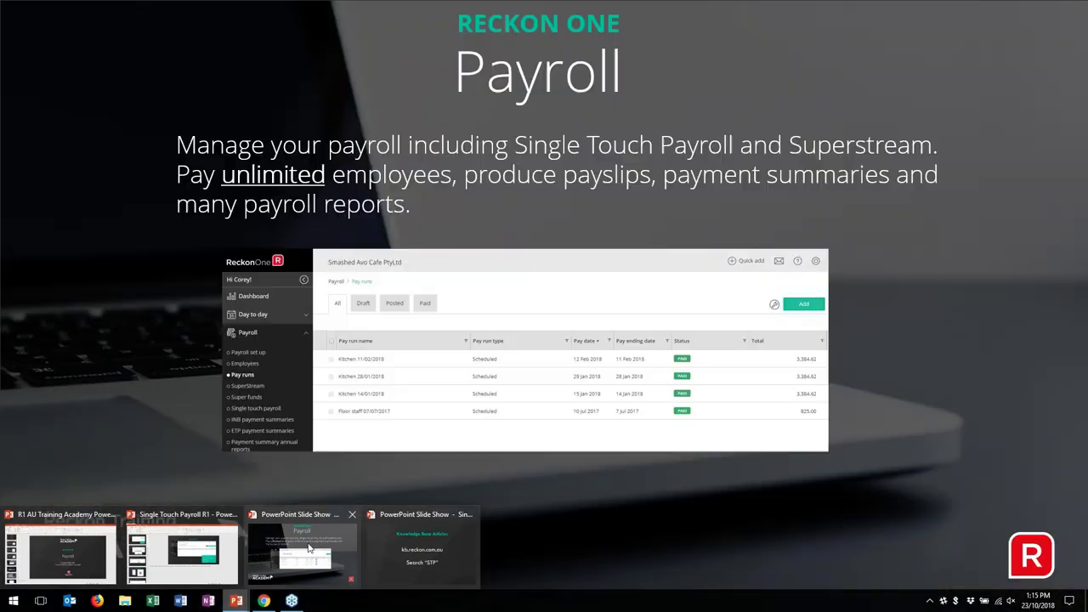
{"action": "left_click", "coordinate": [308, 548]}
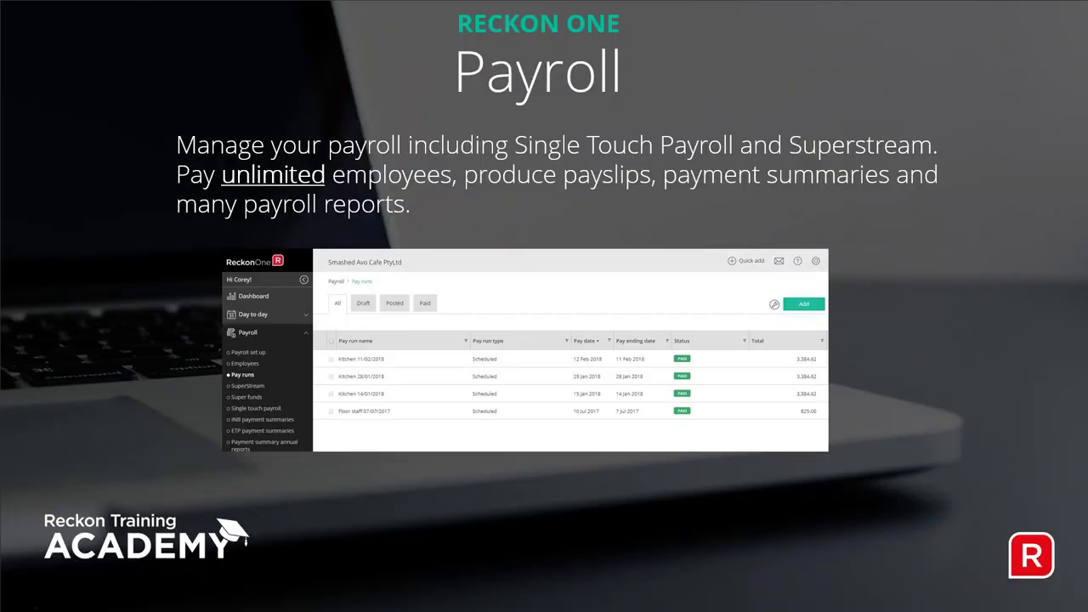
{"action": "key", "text": "Right"}
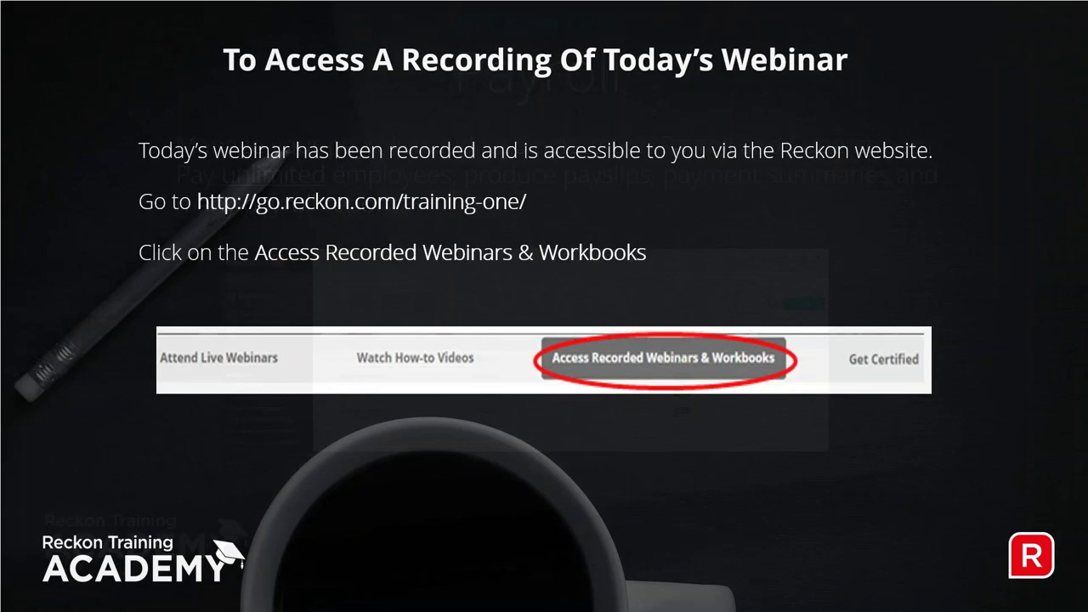